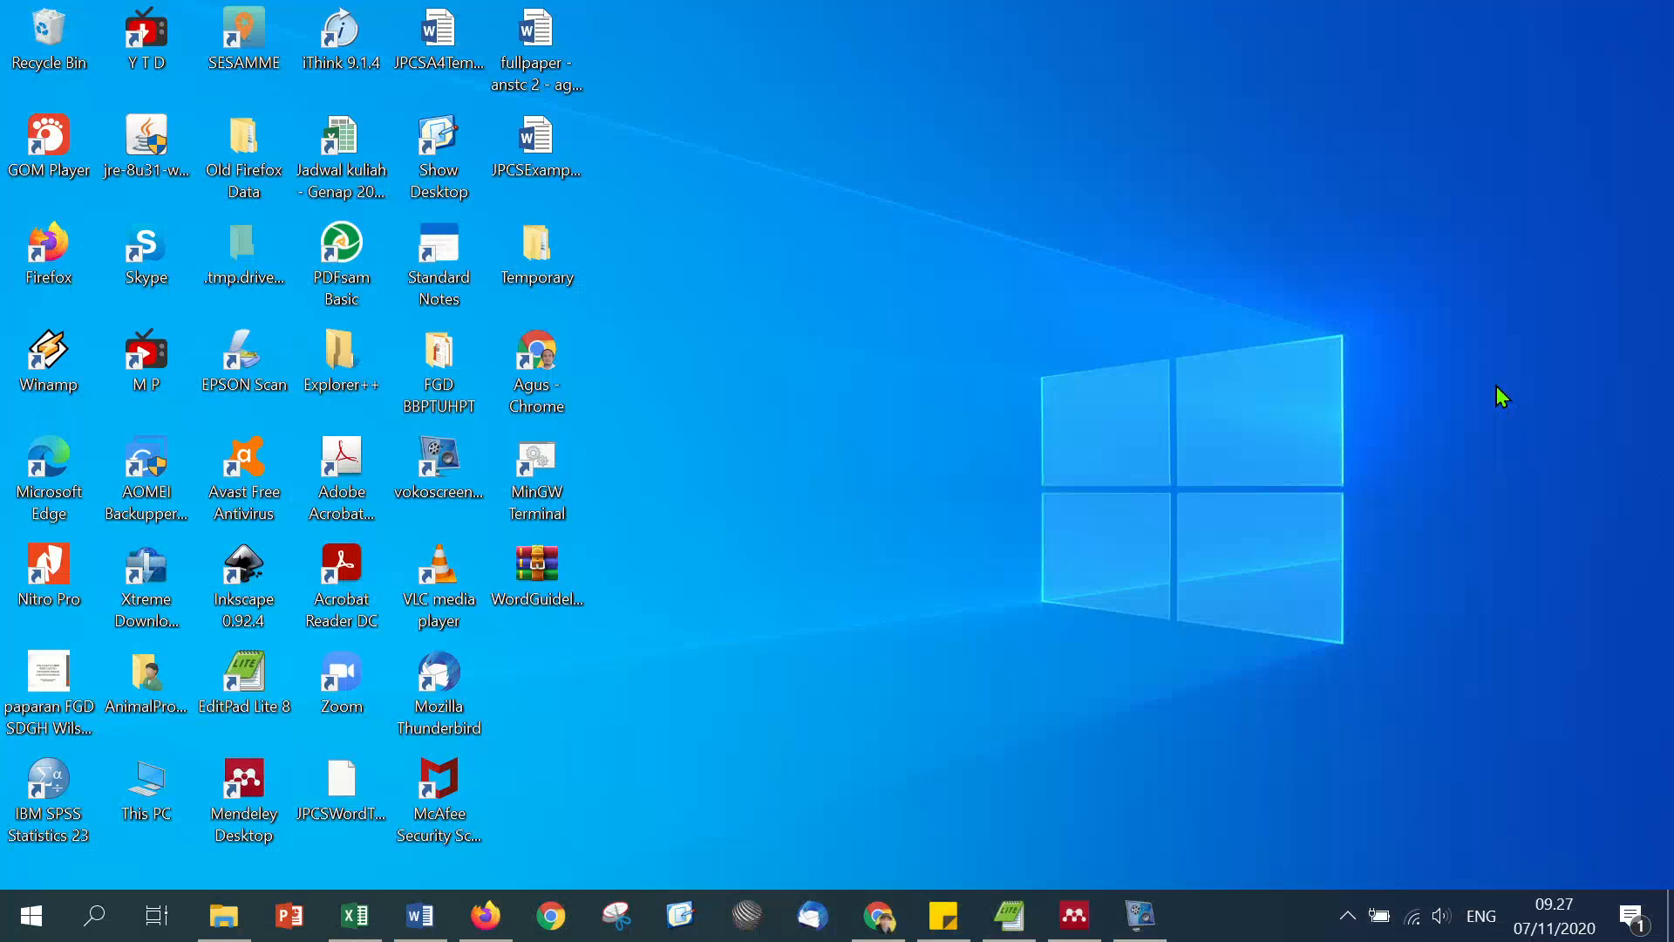
# Step: Switch to the Word document and examine the Introduction's numbered citations and the five entries in the References list
pyautogui.click(420, 916)
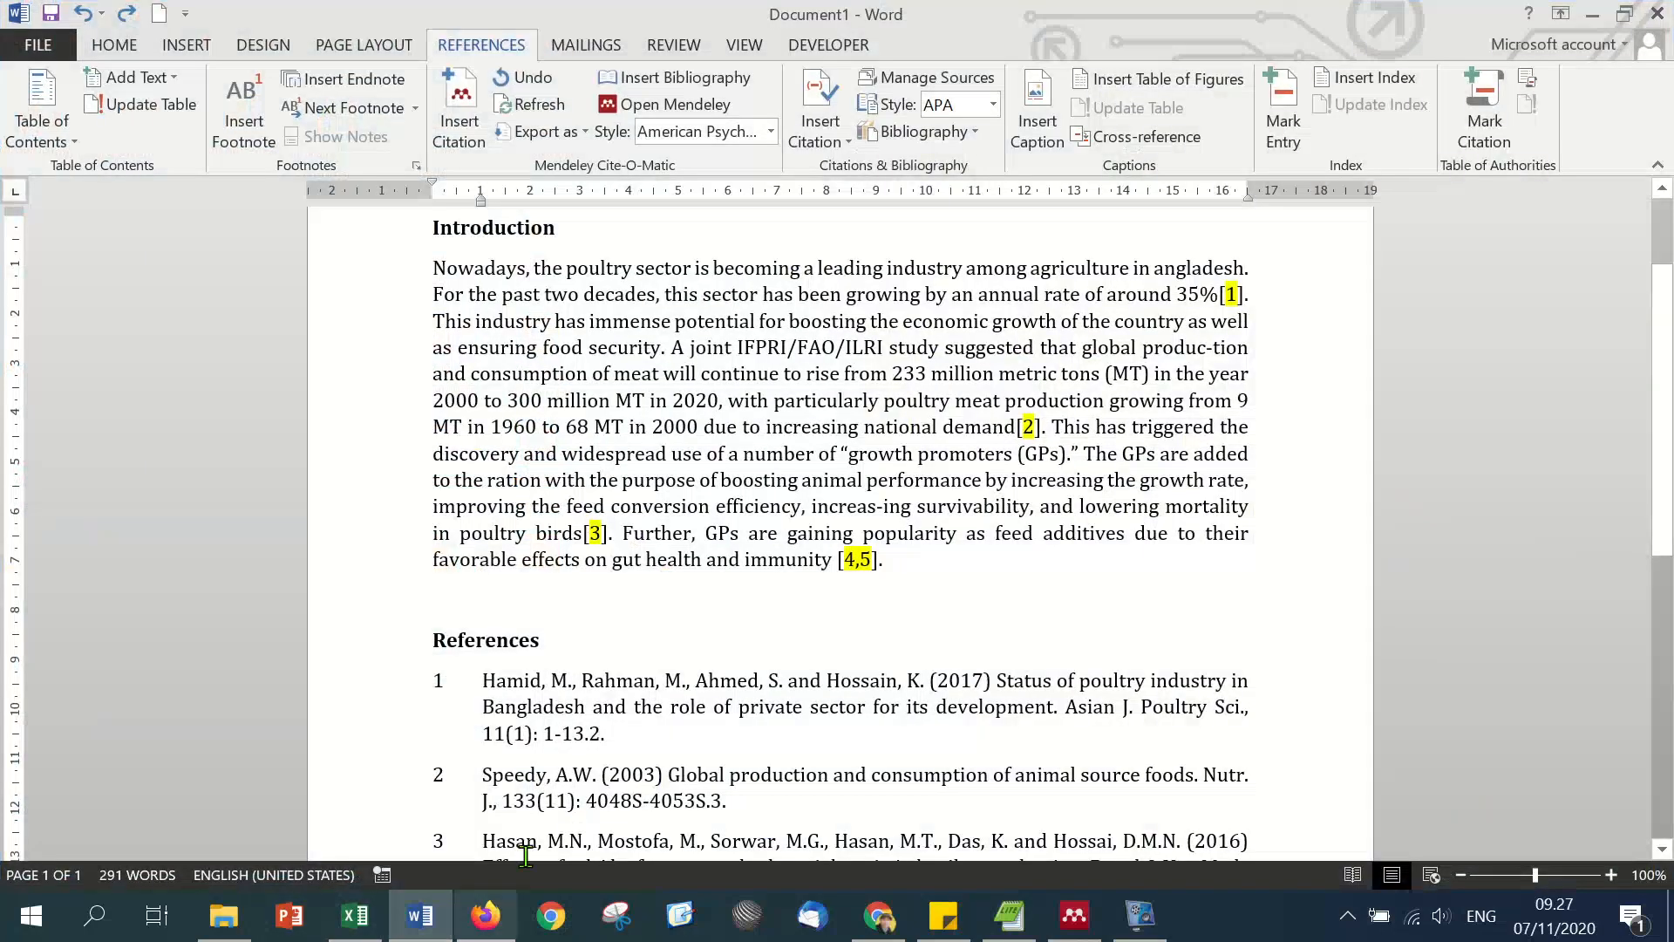
pyautogui.scroll(-5, 1073, 532)
pyautogui.scroll(5, 560, 332)
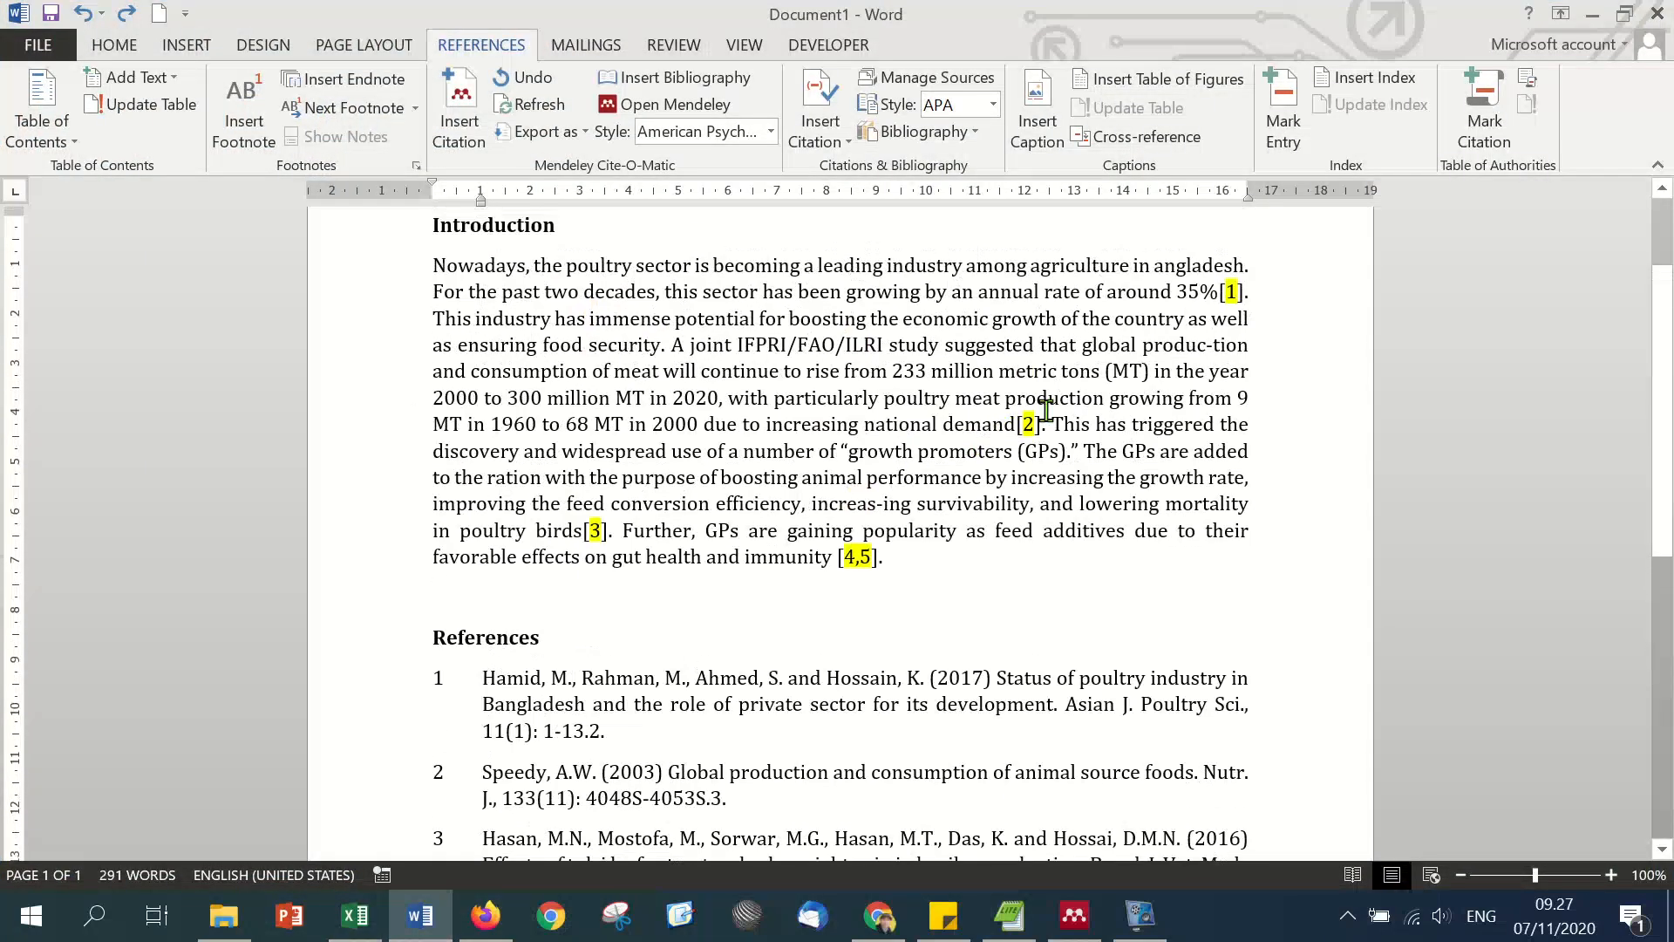
pyautogui.scroll(-3, 702, 677)
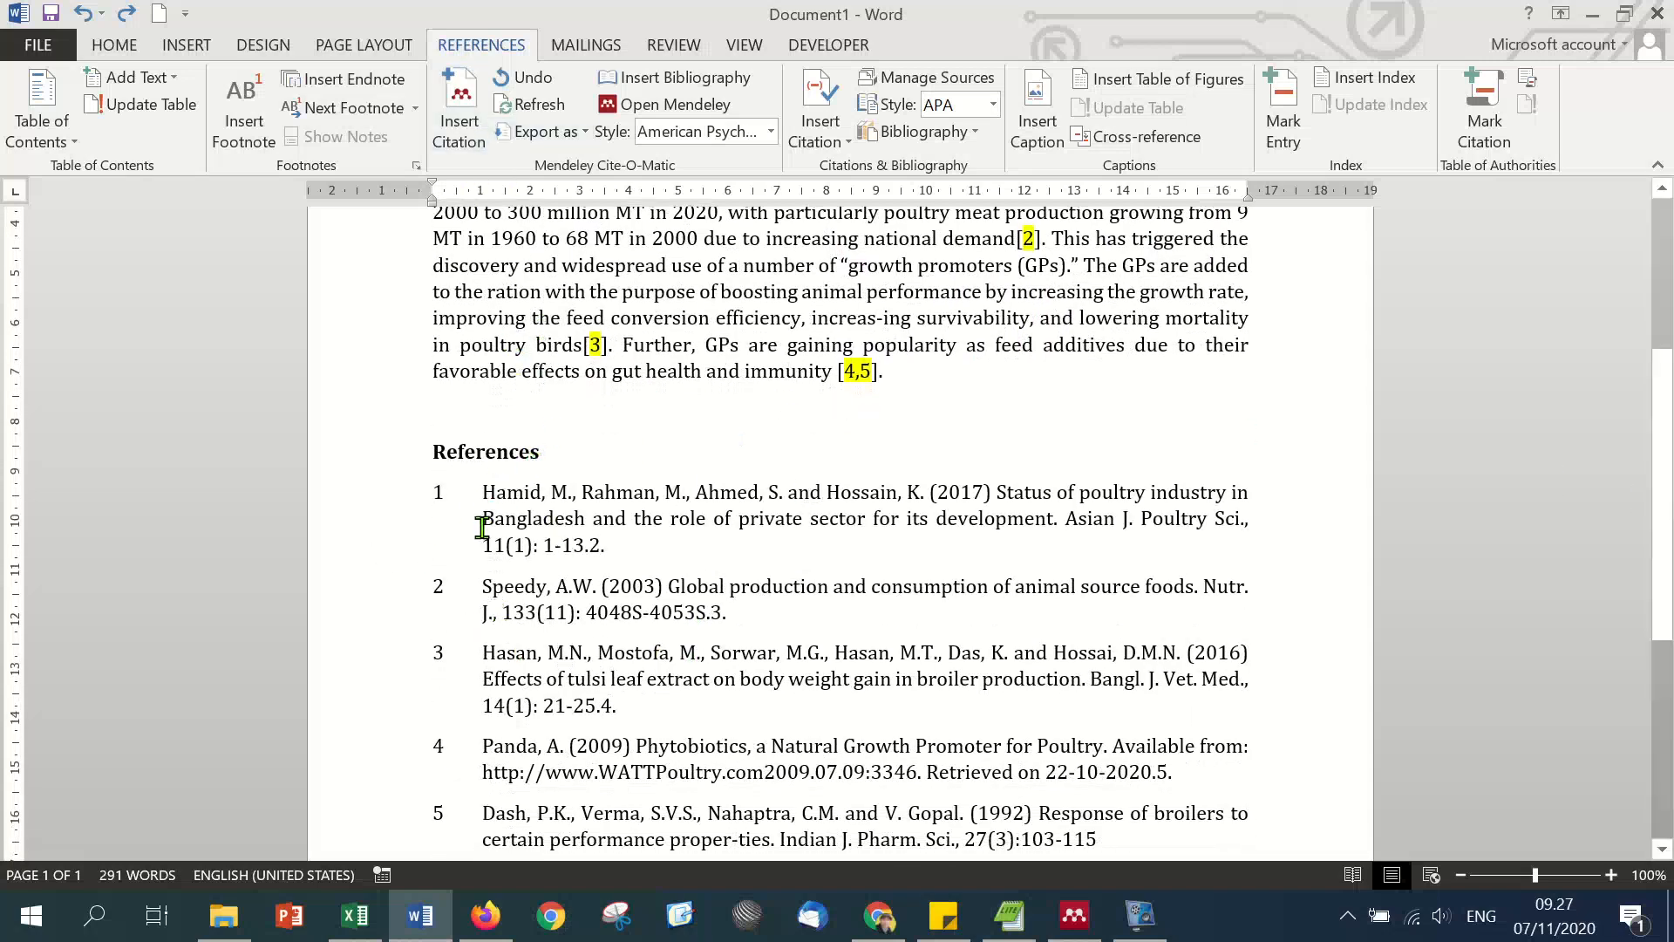
pyautogui.click(388, 496)
pyautogui.scroll(-4, 1058, 629)
pyautogui.keyDown('shift'); pyautogui.click(1096, 587); pyautogui.keyUp('shift')
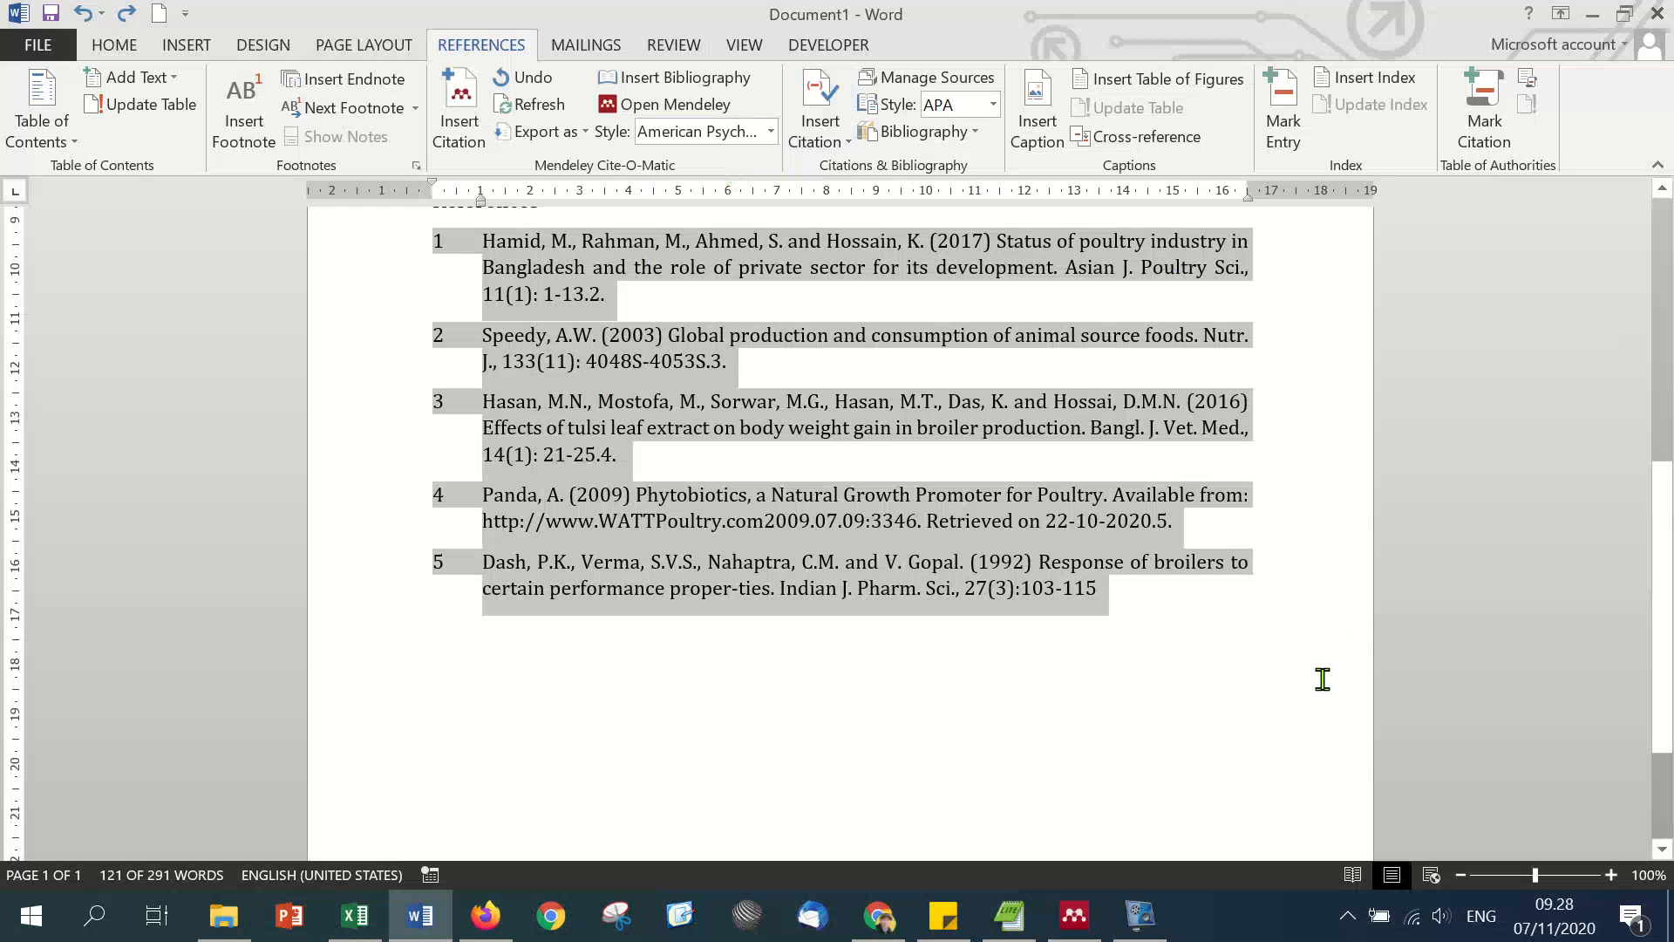
pyautogui.scroll(2, 1286, 706)
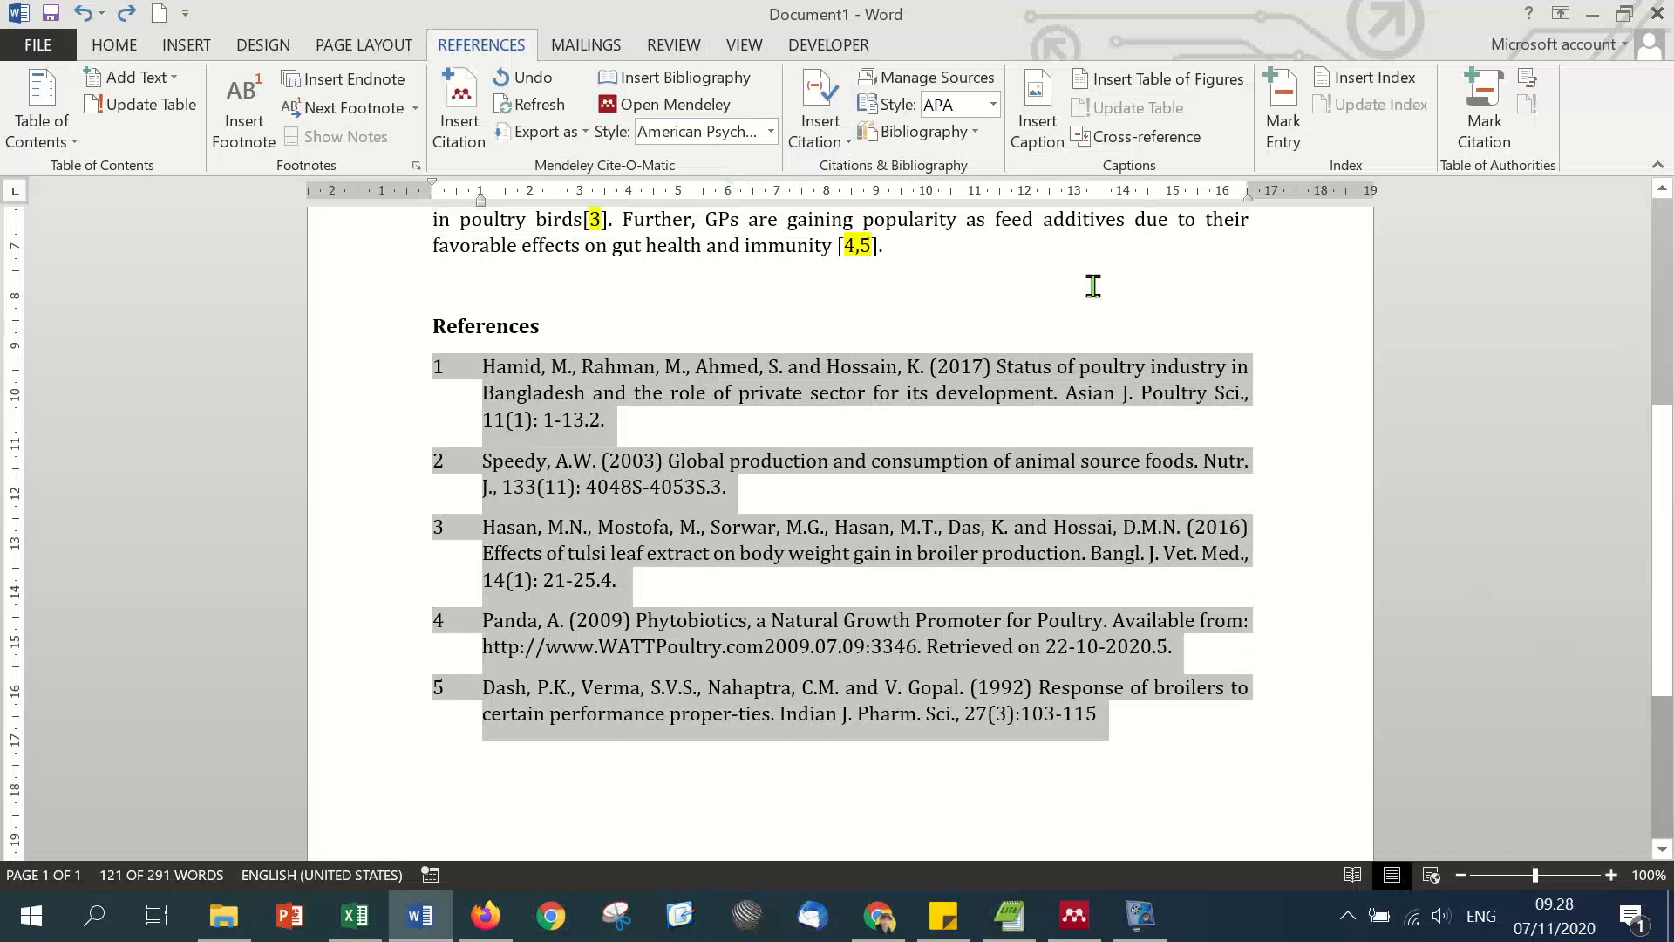
pyautogui.click(1017, 288)
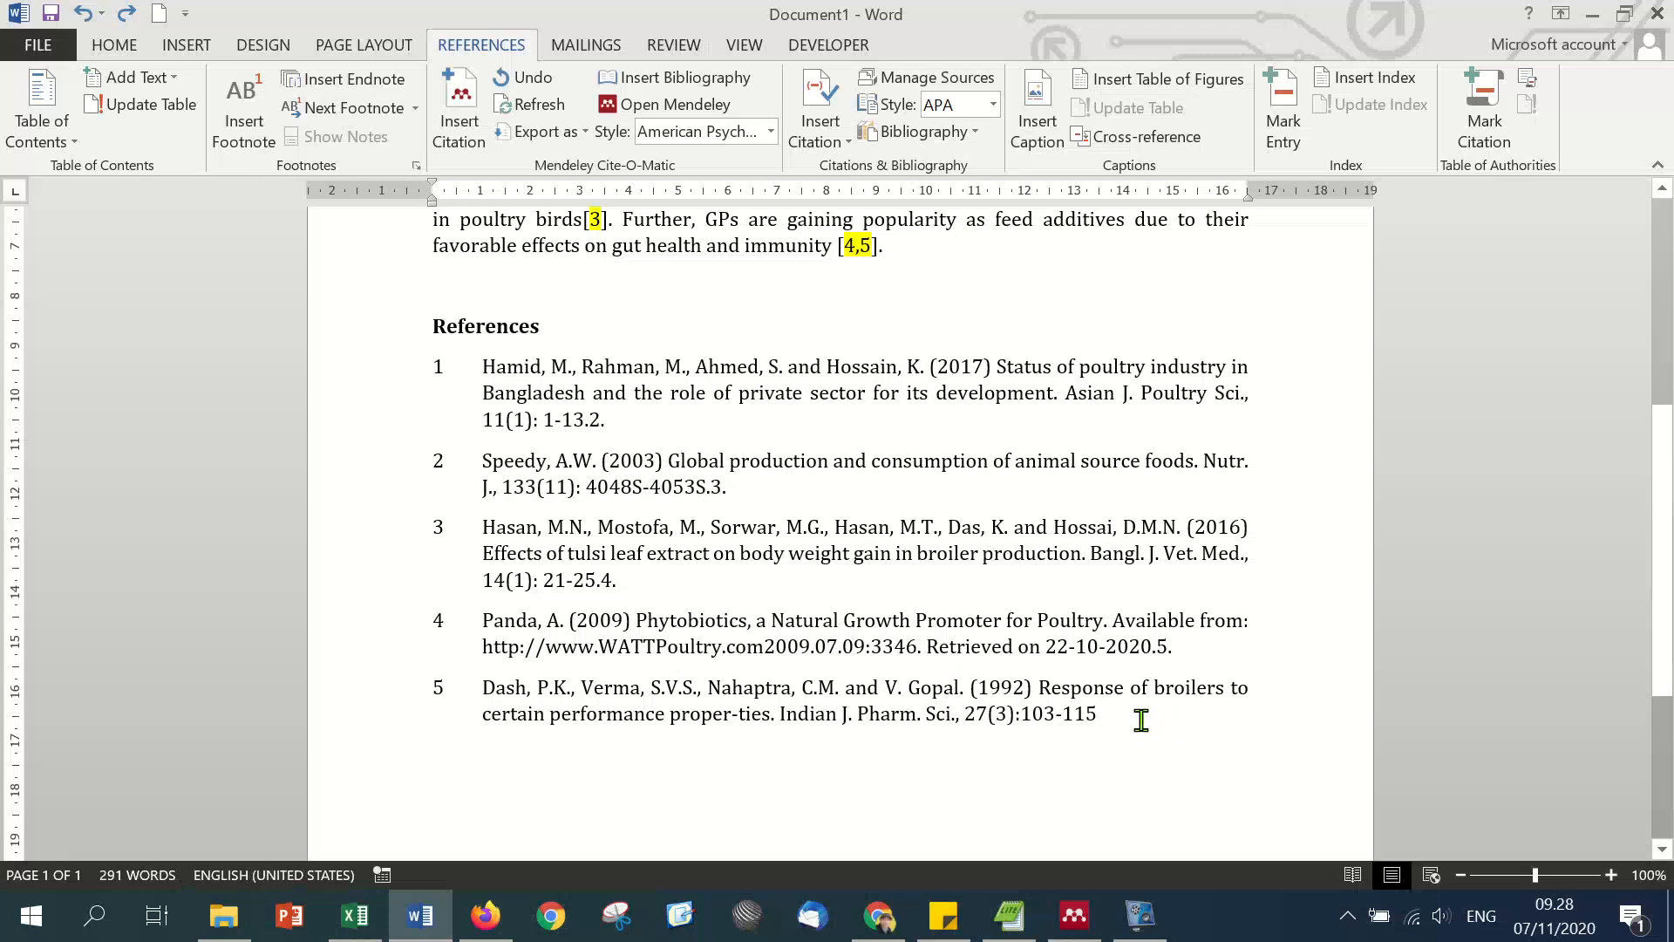
# Step: Review the Introduction's manually typed citations and the citation styles available in Mendeley Cite-O-Matic
pyautogui.scroll(3, 1151, 718)
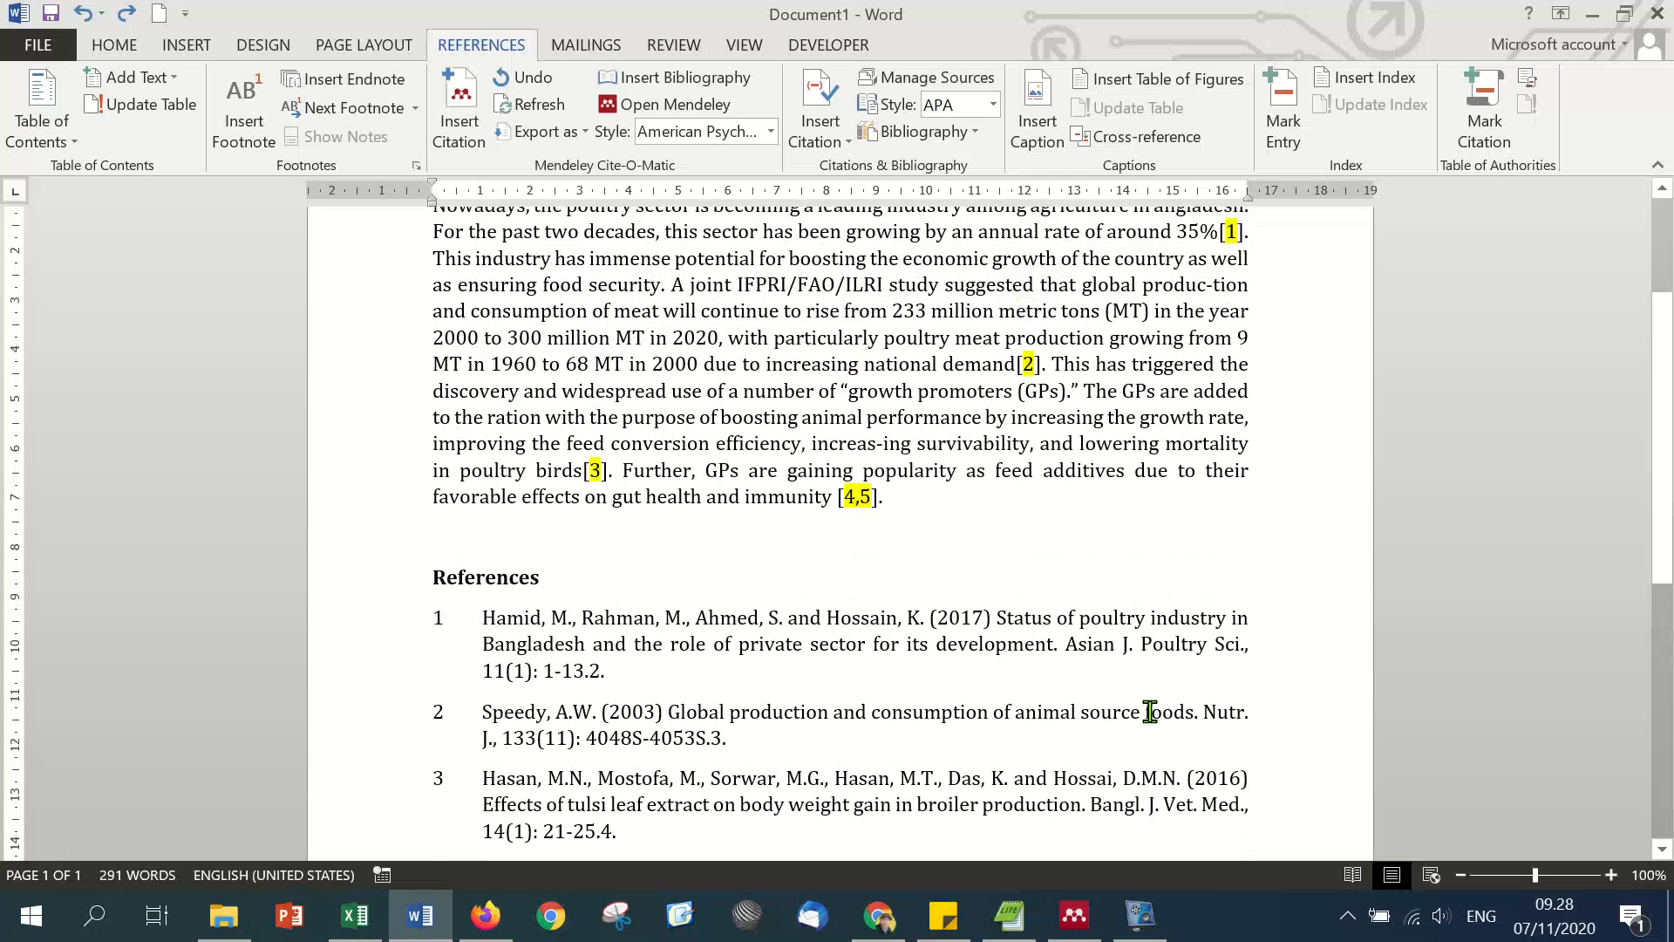
pyautogui.scroll(2, 1169, 676)
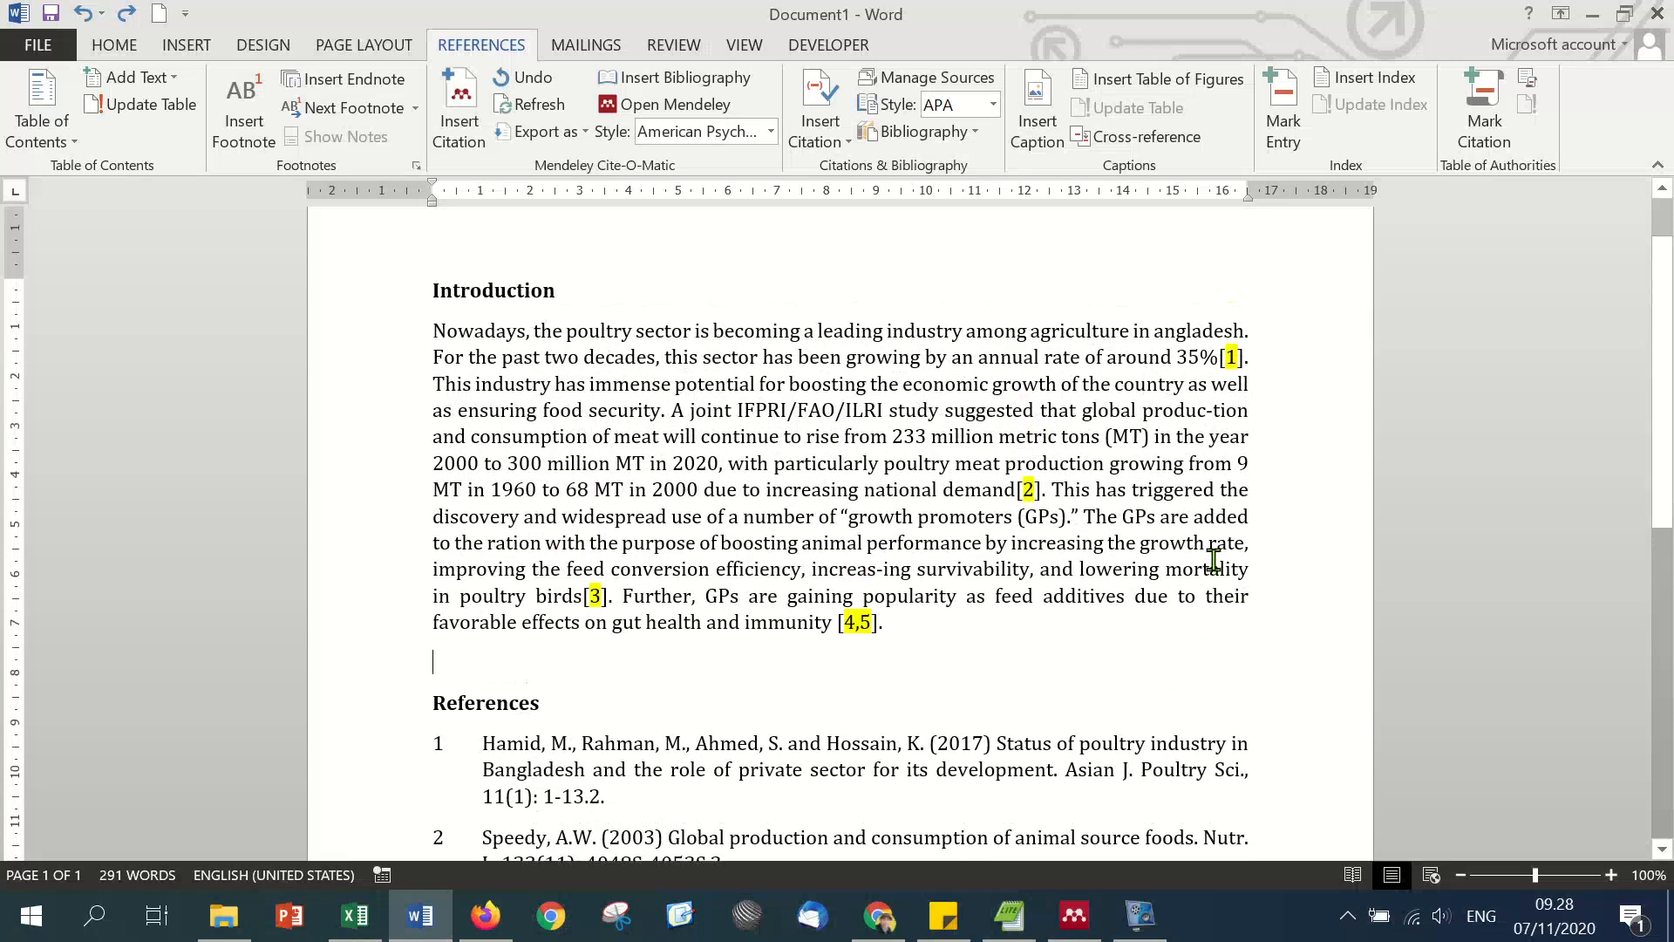
pyautogui.scroll(-1, 1219, 553)
pyautogui.click(375, 274)
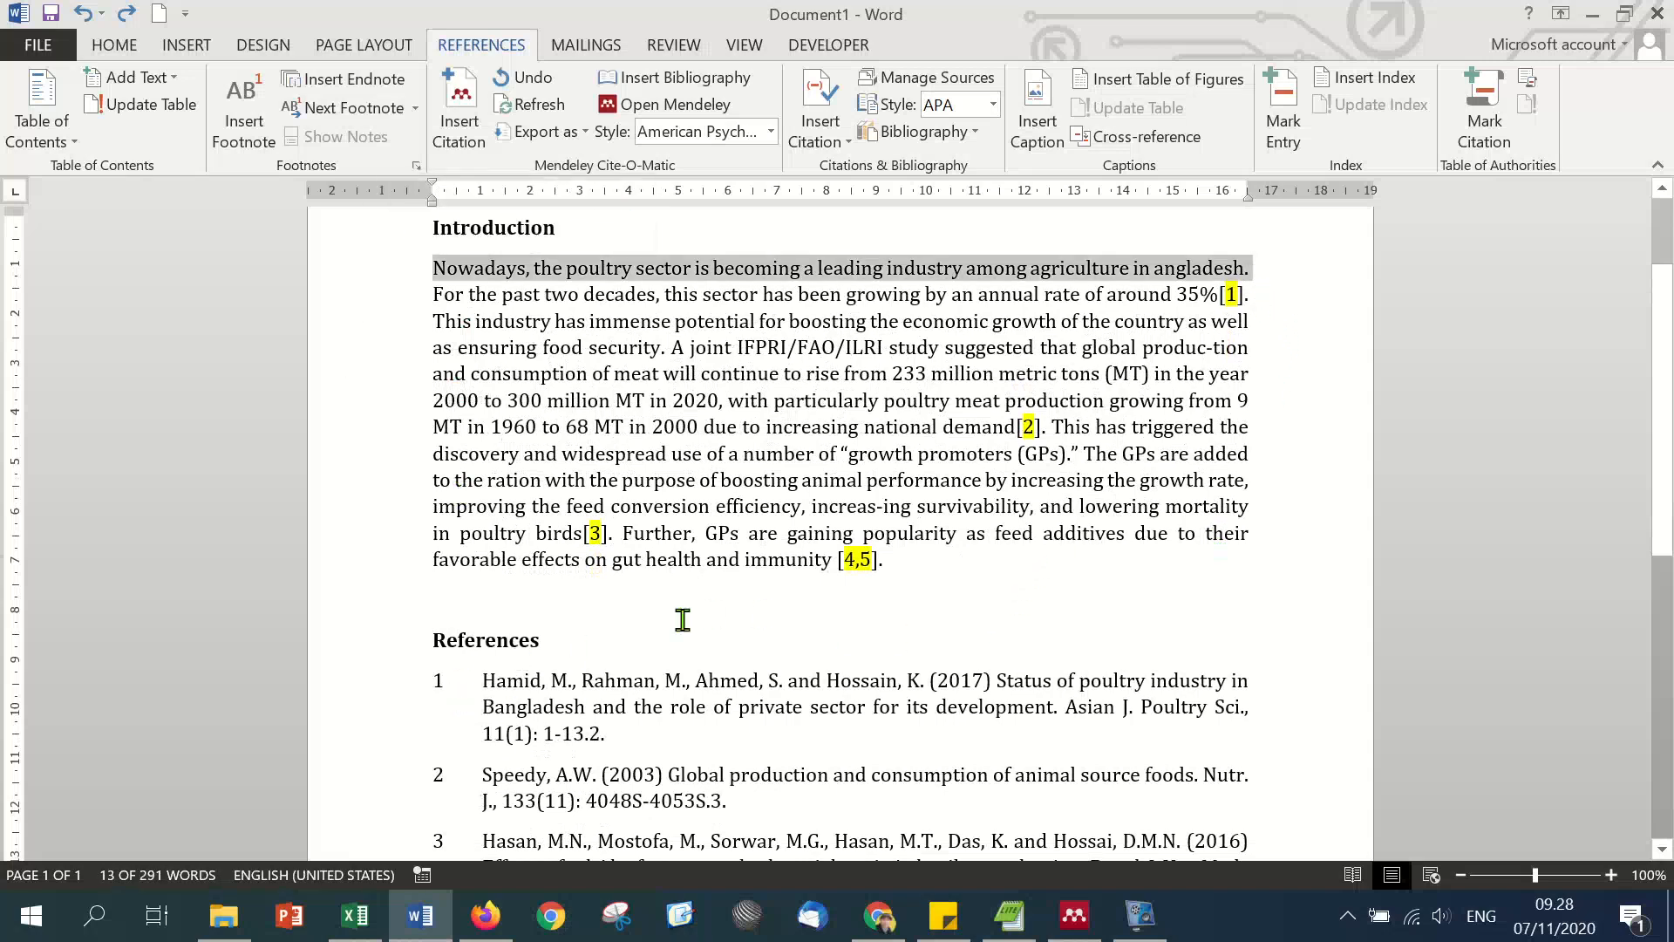
pyautogui.click(1219, 298)
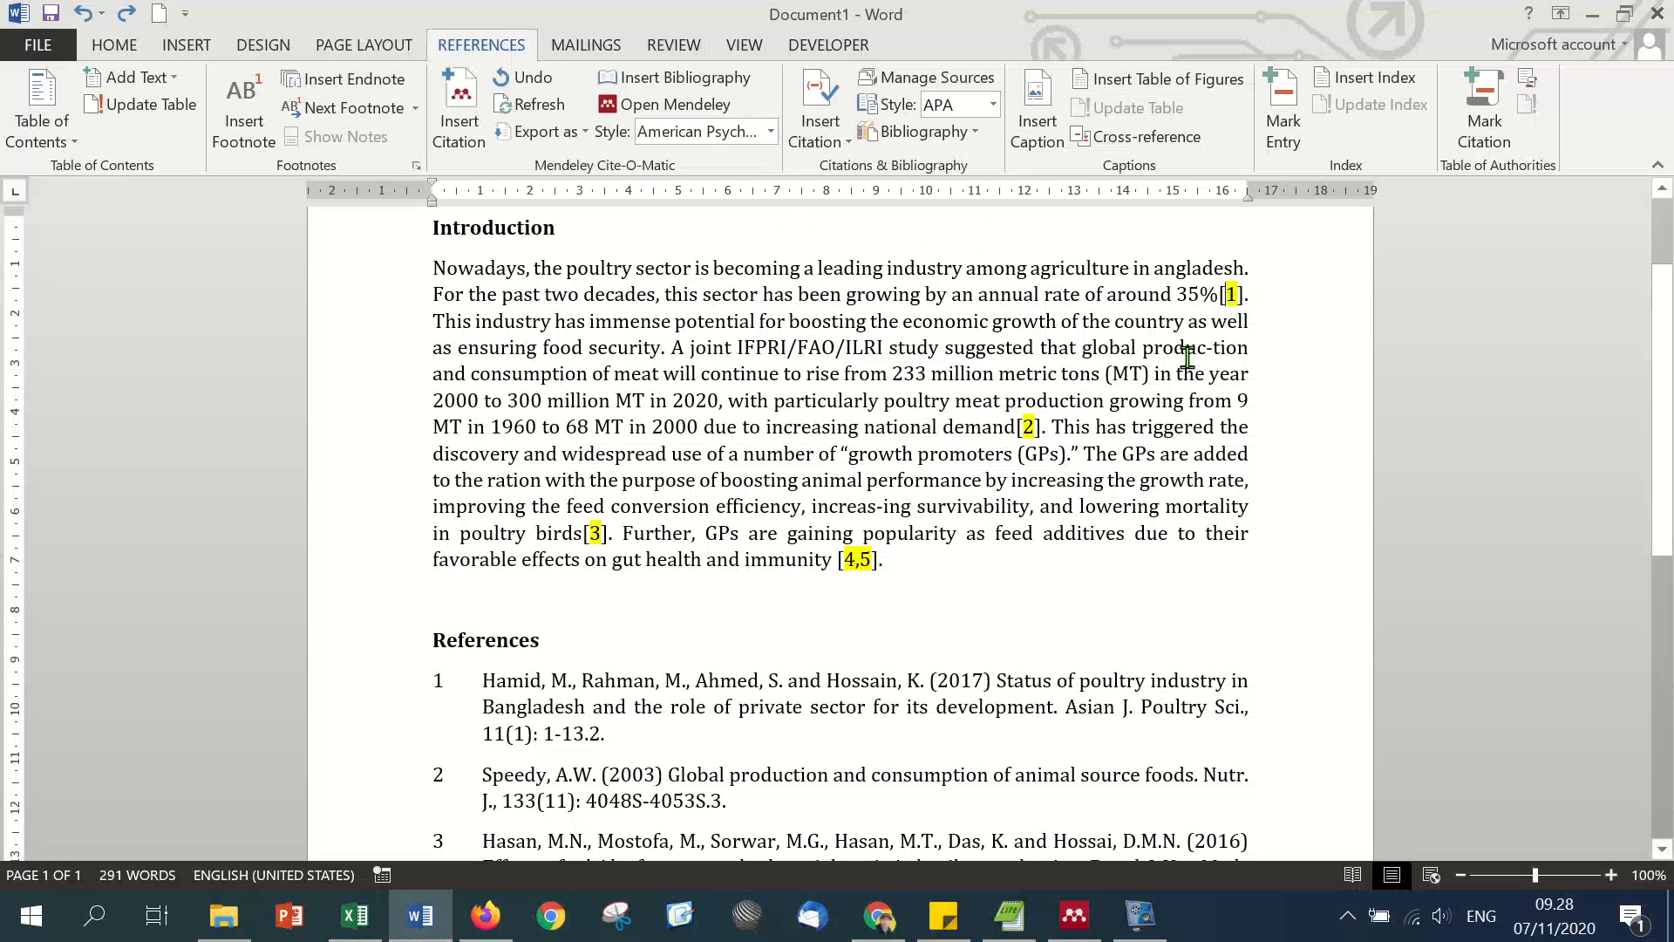
pyautogui.click(772, 133)
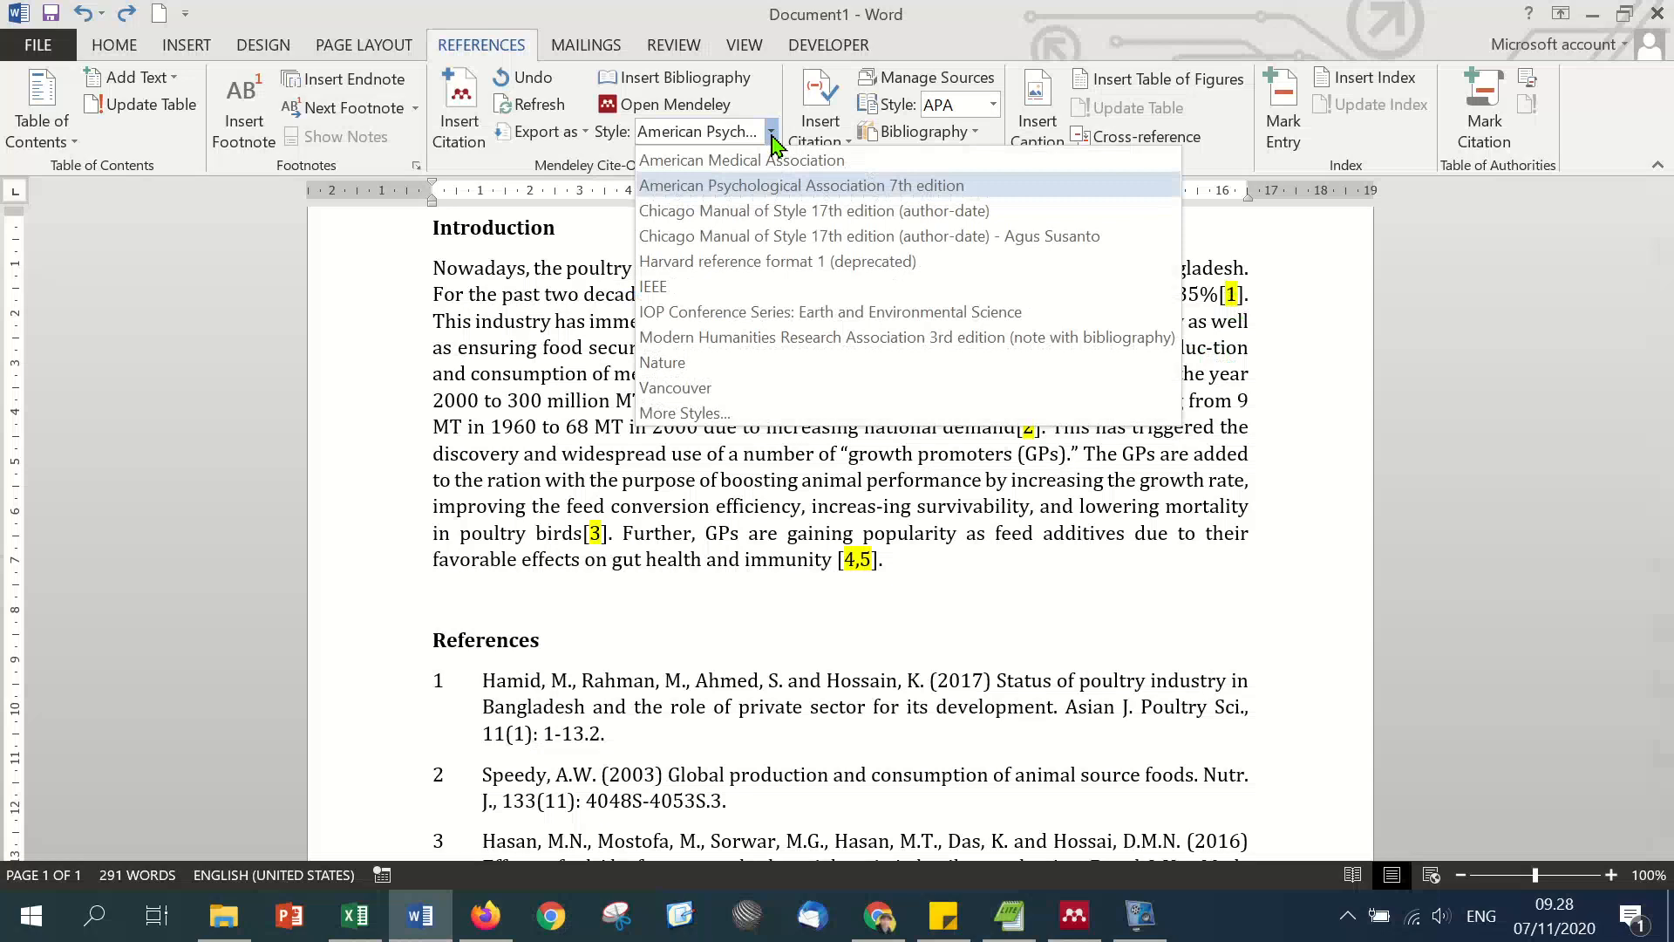
pyautogui.click(1119, 541)
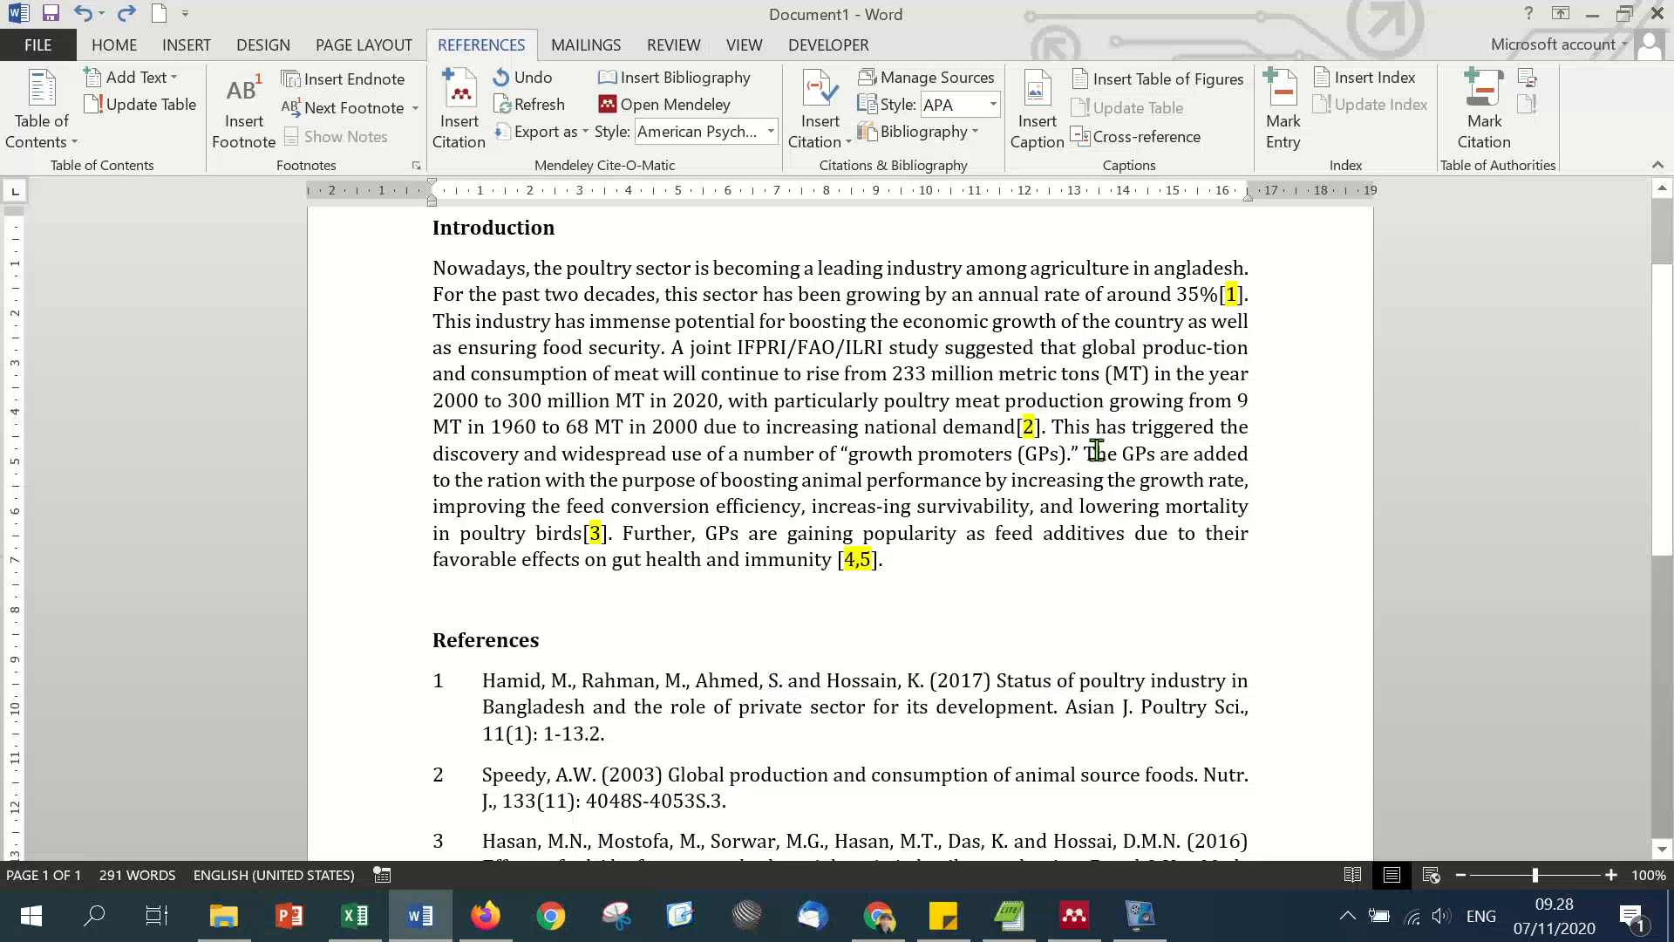
# Step: Insert the sentence "Sadasda asdasdas [2]." after the highlighted citation [2] in the Introduction and colour it red
pyautogui.write('Sadasda asdasdas ')
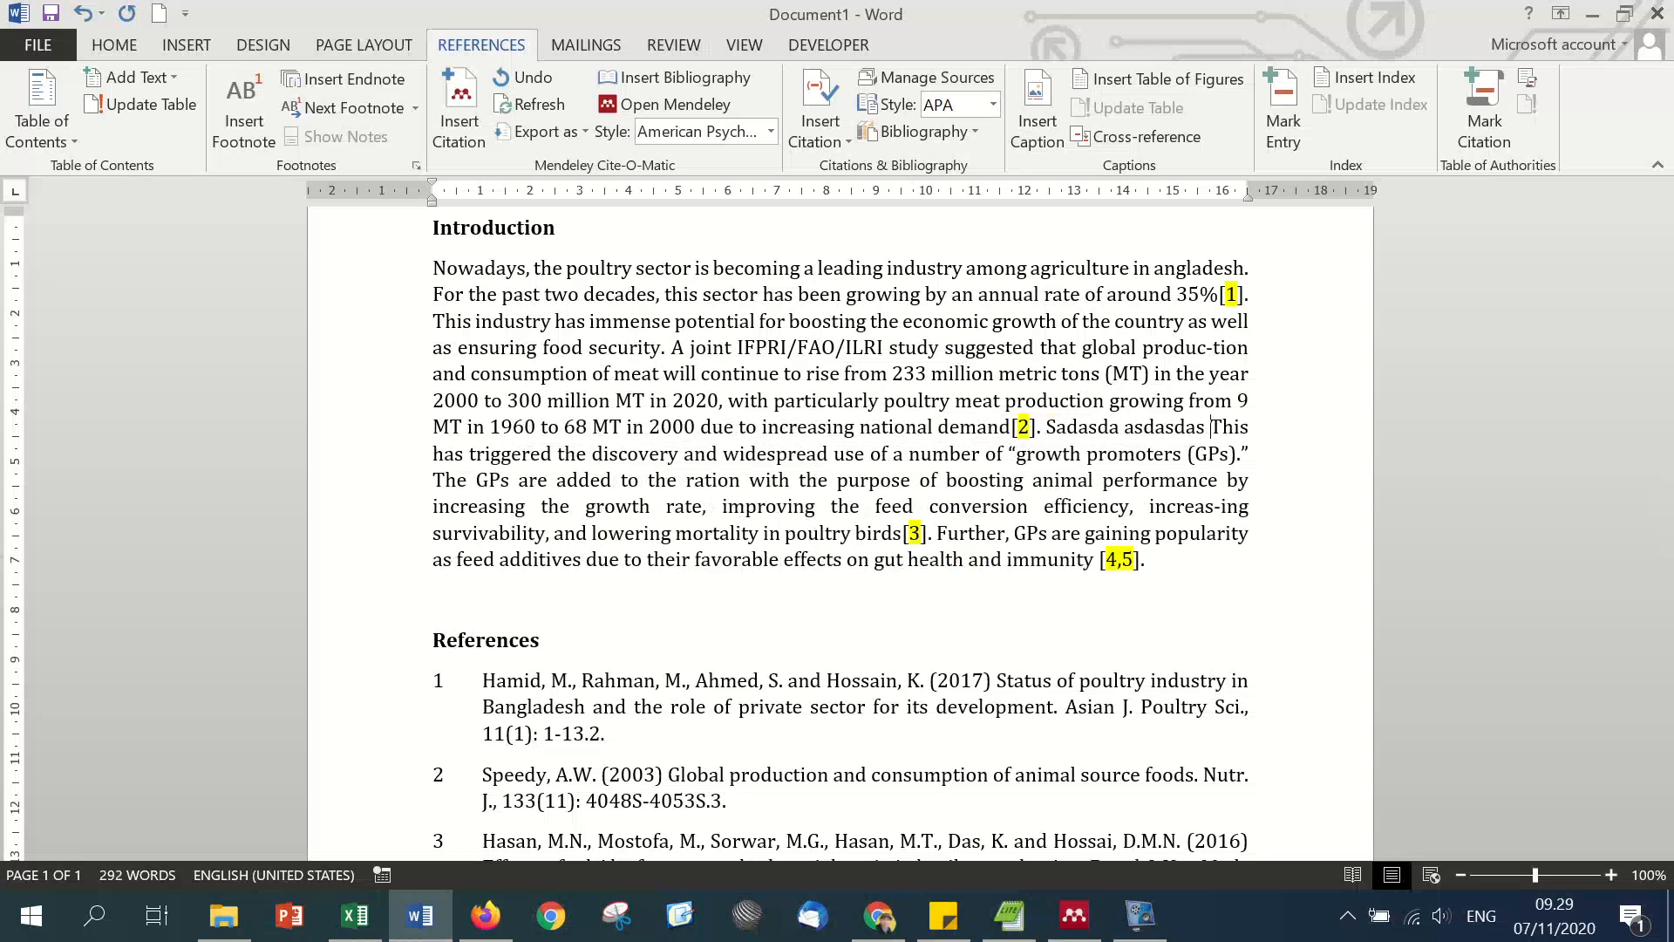
pyautogui.write('[]')
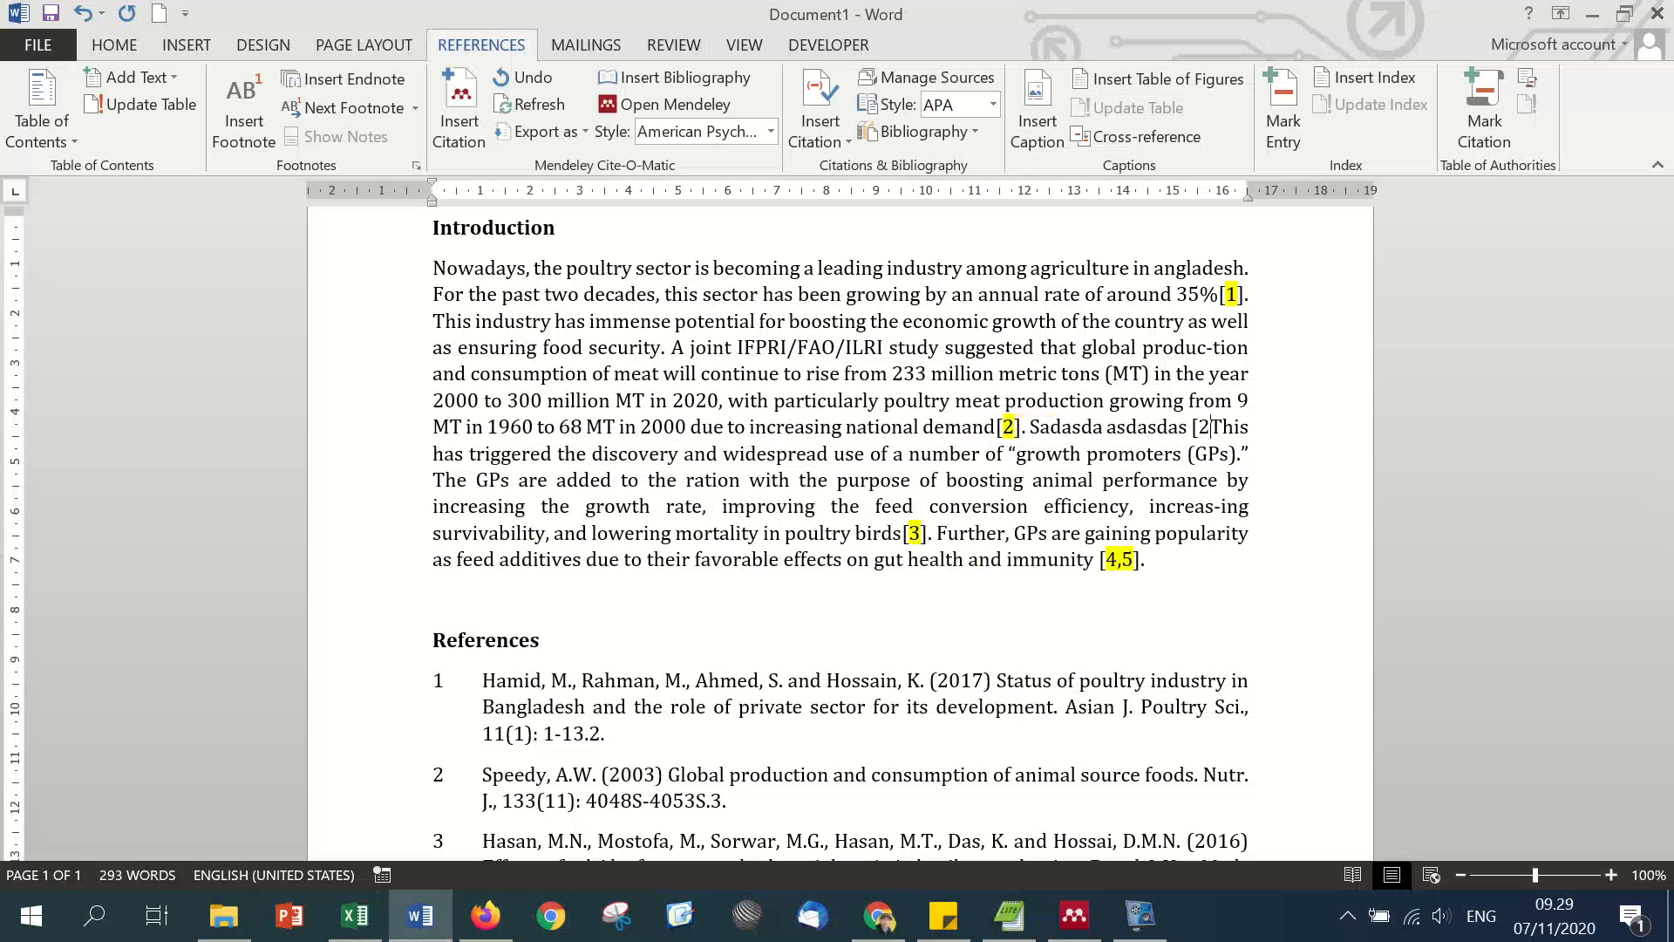
pyautogui.write('2')
pyautogui.write('.')
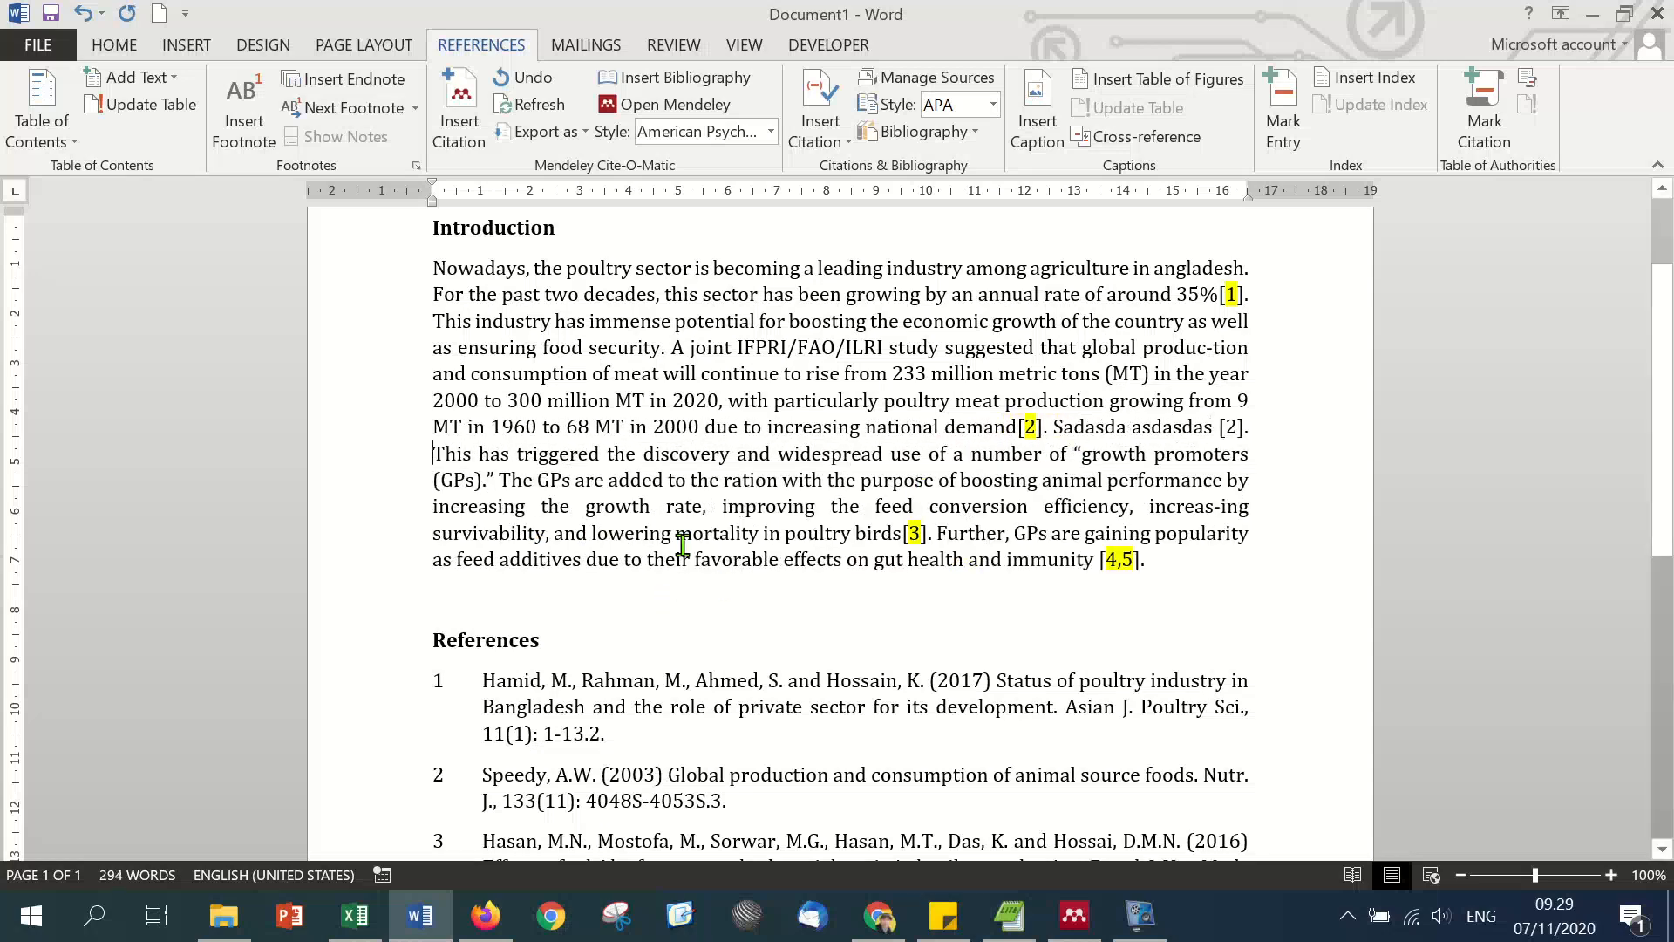
pyautogui.moveTo(1056, 427); pyautogui.dragTo(1251, 421)
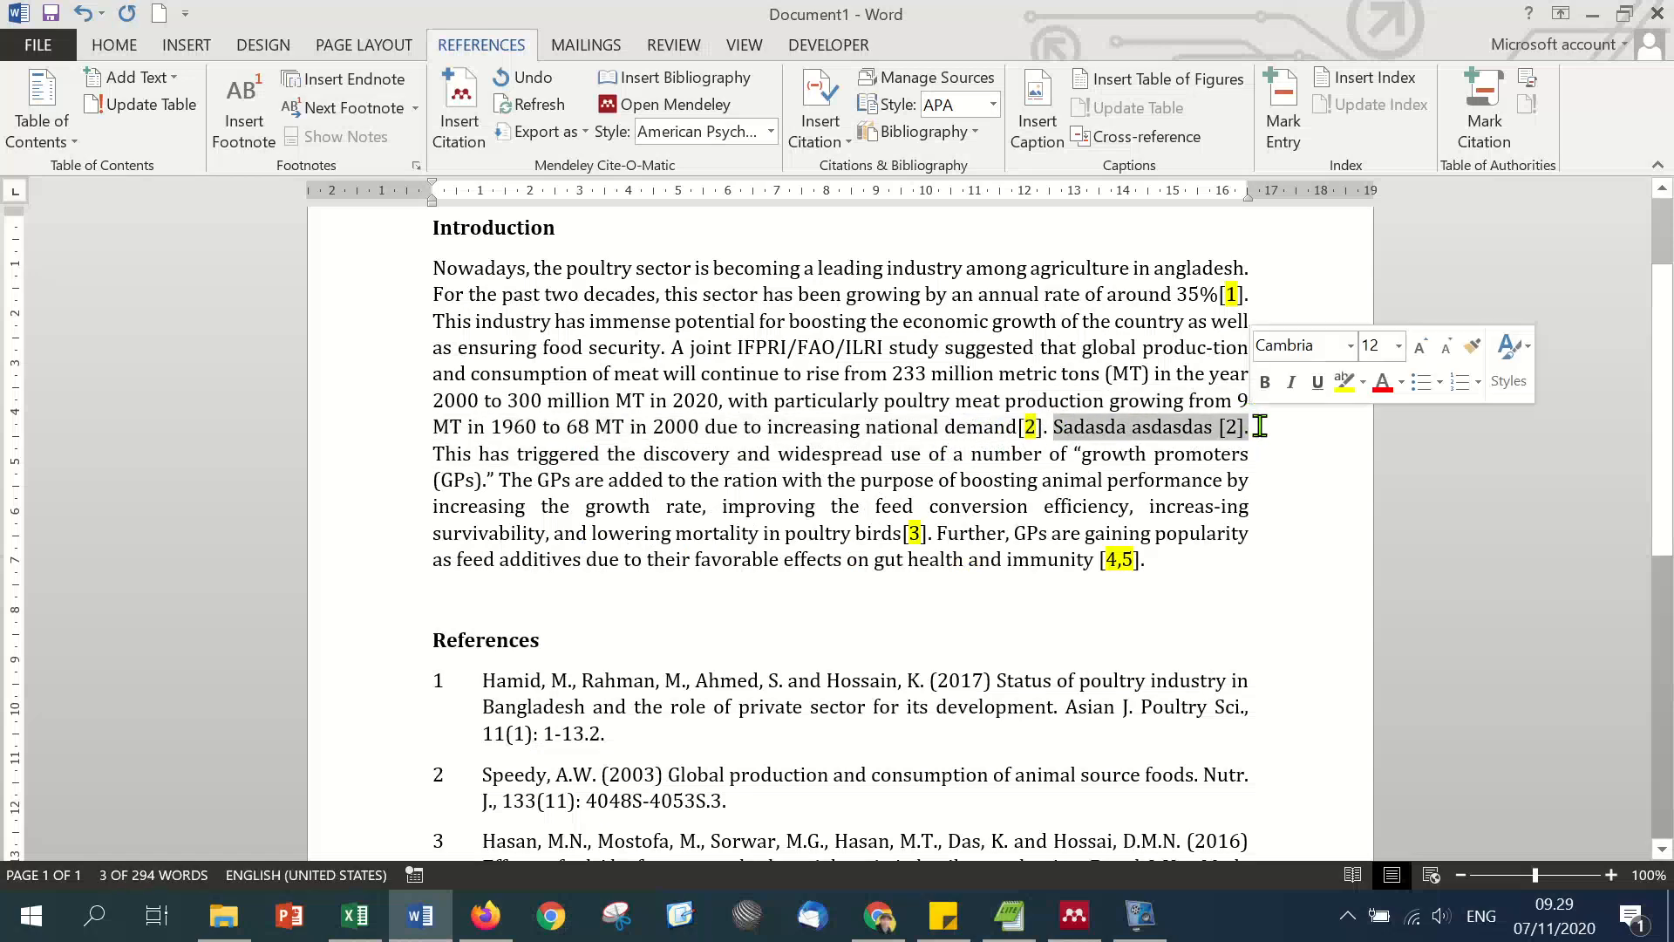
pyautogui.click(1385, 384)
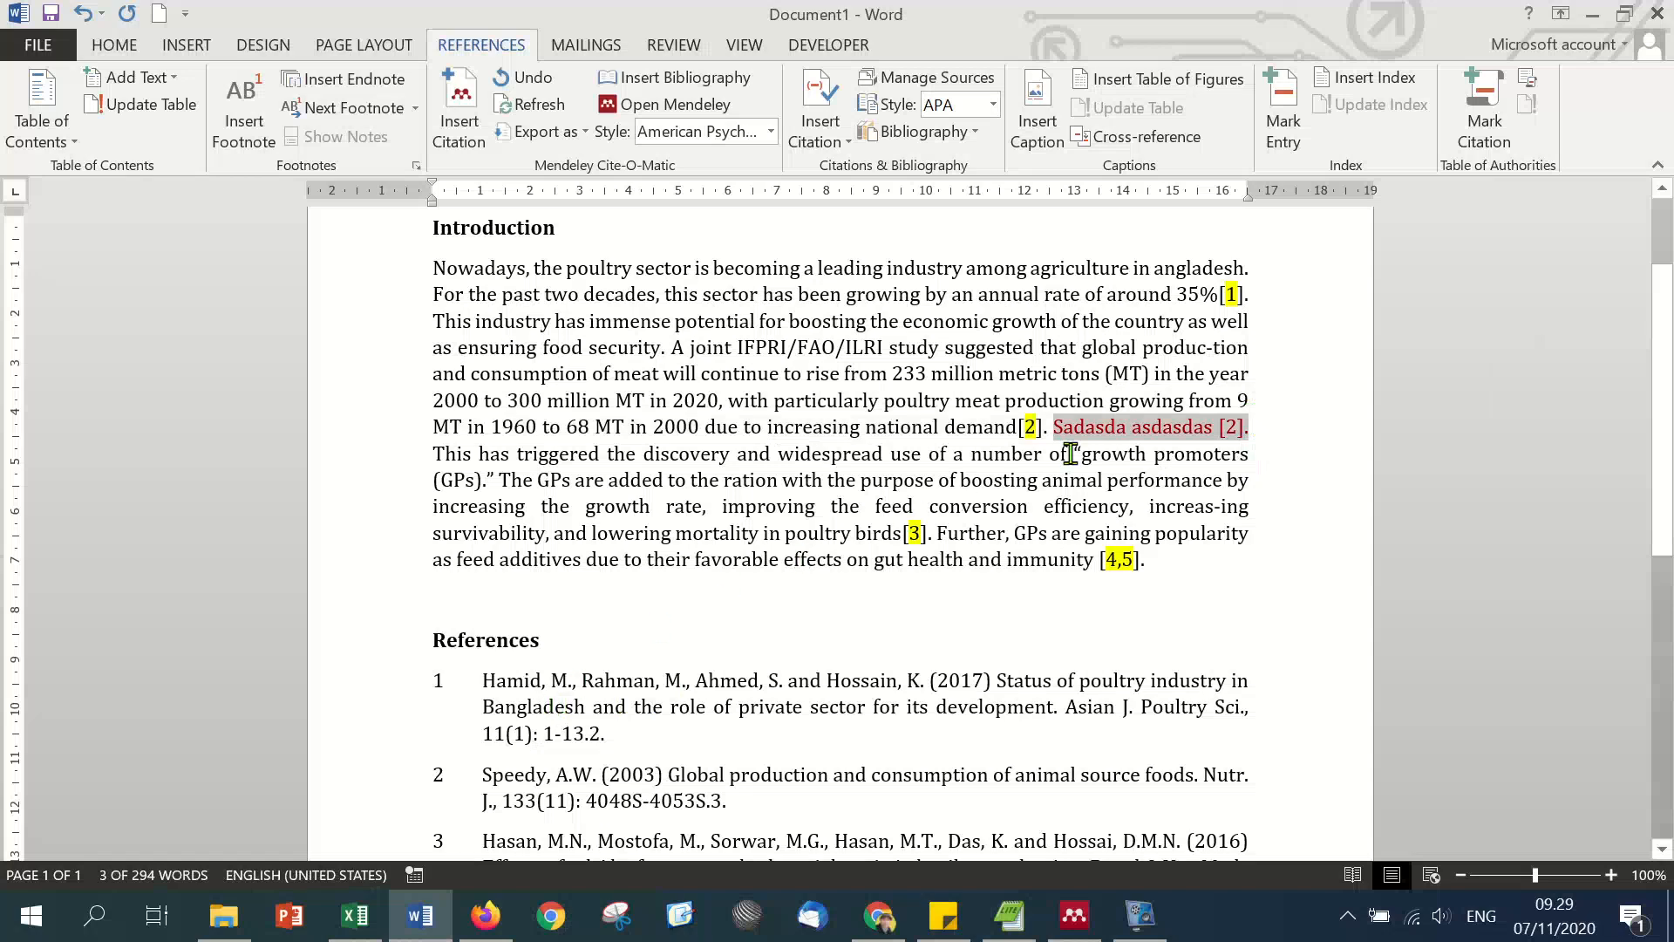
pyautogui.click(927, 535)
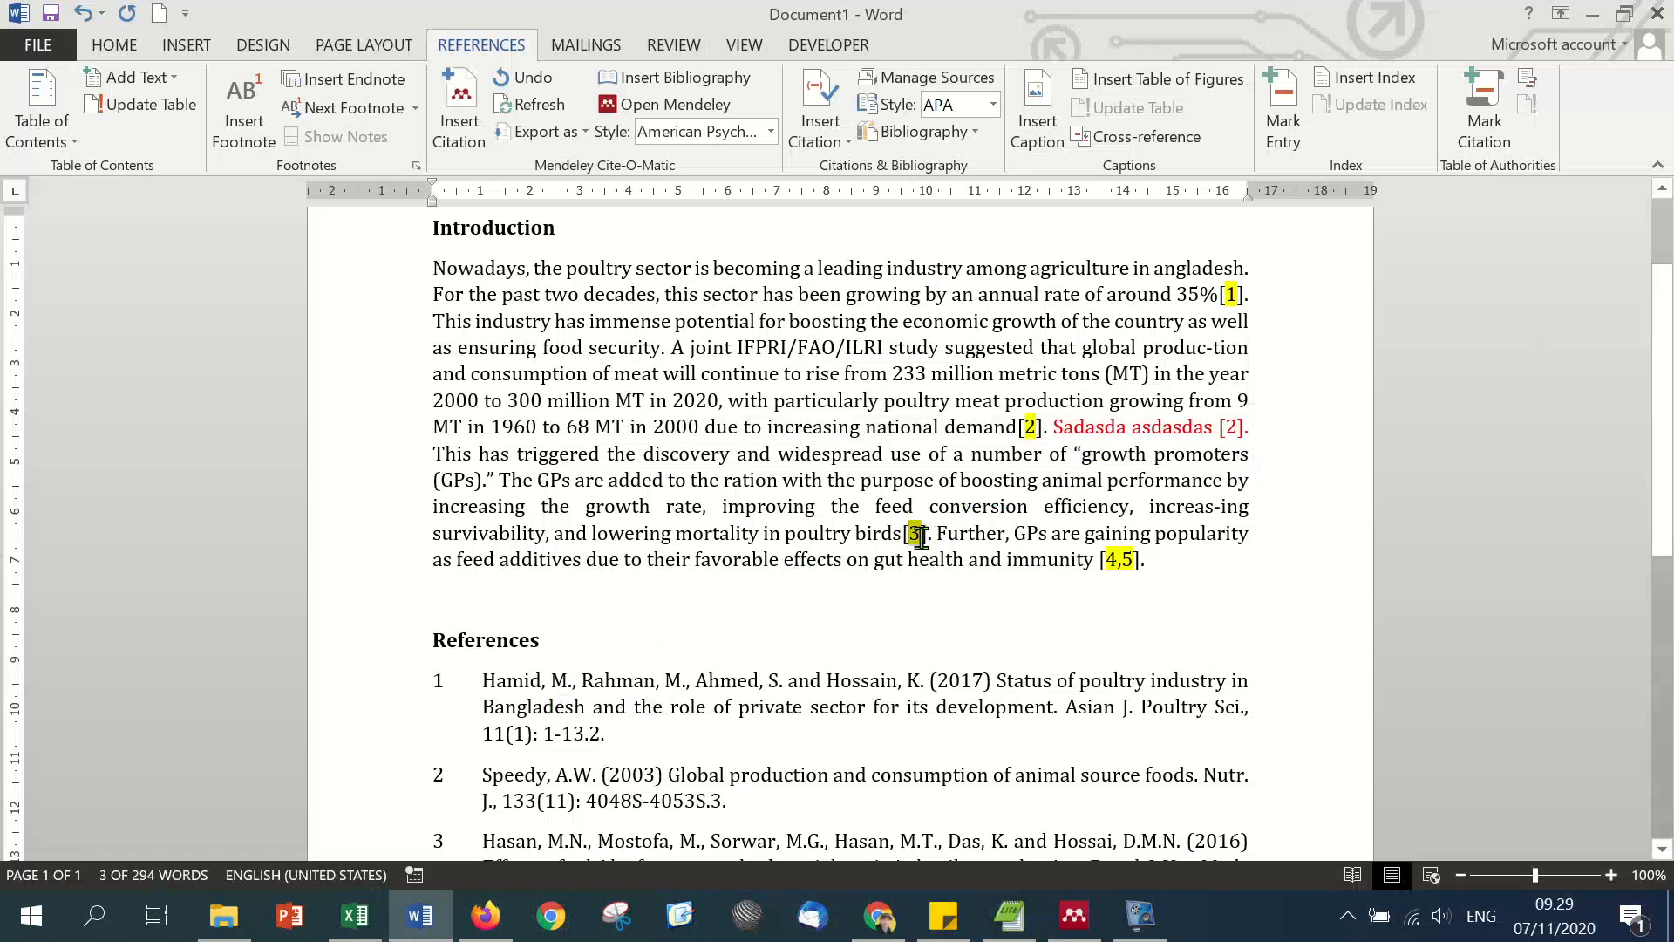
# Step: Change the citation number in the red sentence to [3] and check the following citation [4,5]
pyautogui.click(1233, 426)
pyautogui.moveTo(1221, 427); pyautogui.dragTo(1232, 428)
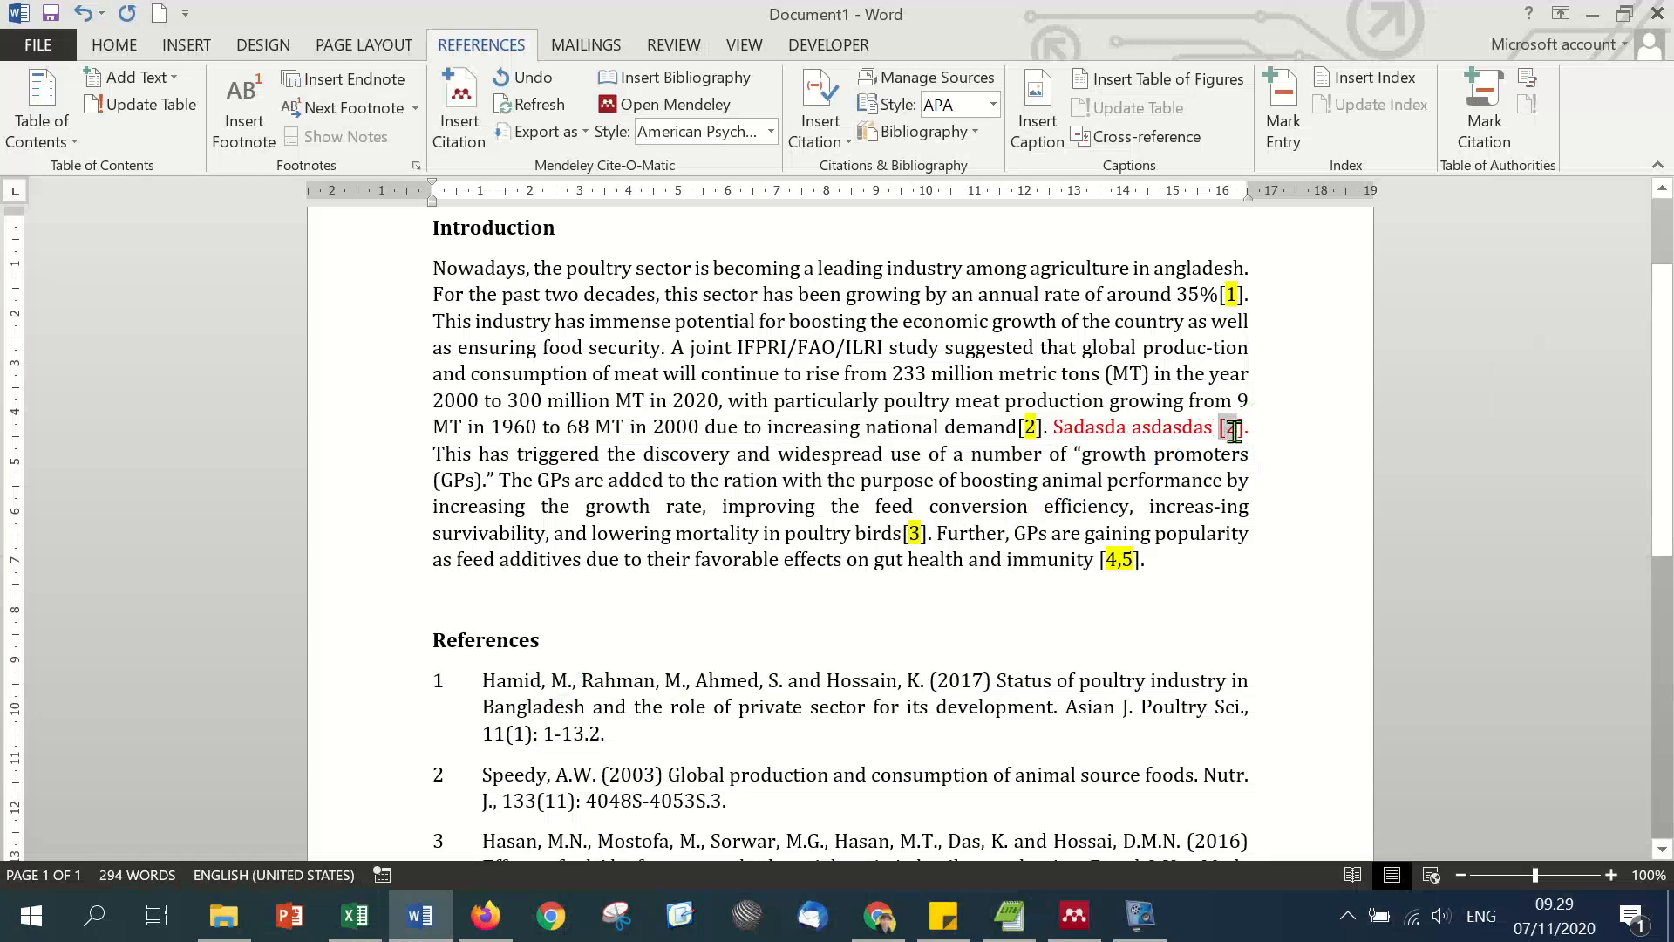
pyautogui.click(1121, 473)
pyautogui.moveTo(1104, 560); pyautogui.dragTo(1134, 561)
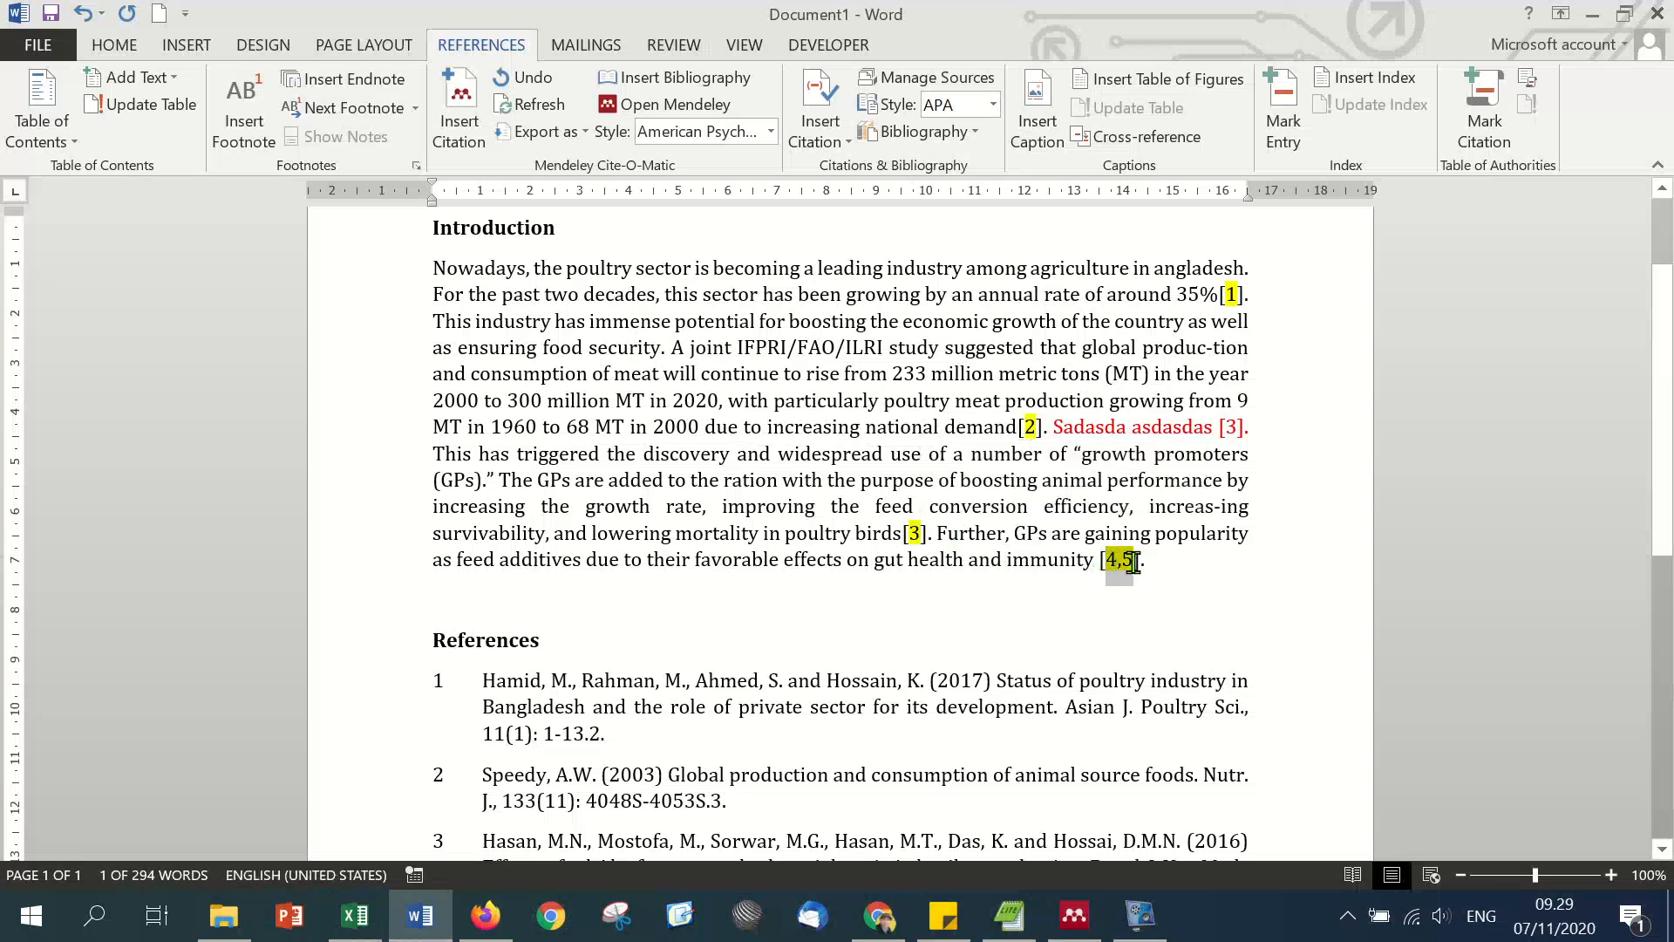
# Step: Add a new entry line numbered 3 above the third reference in the References list
pyautogui.scroll(-3, 814, 691)
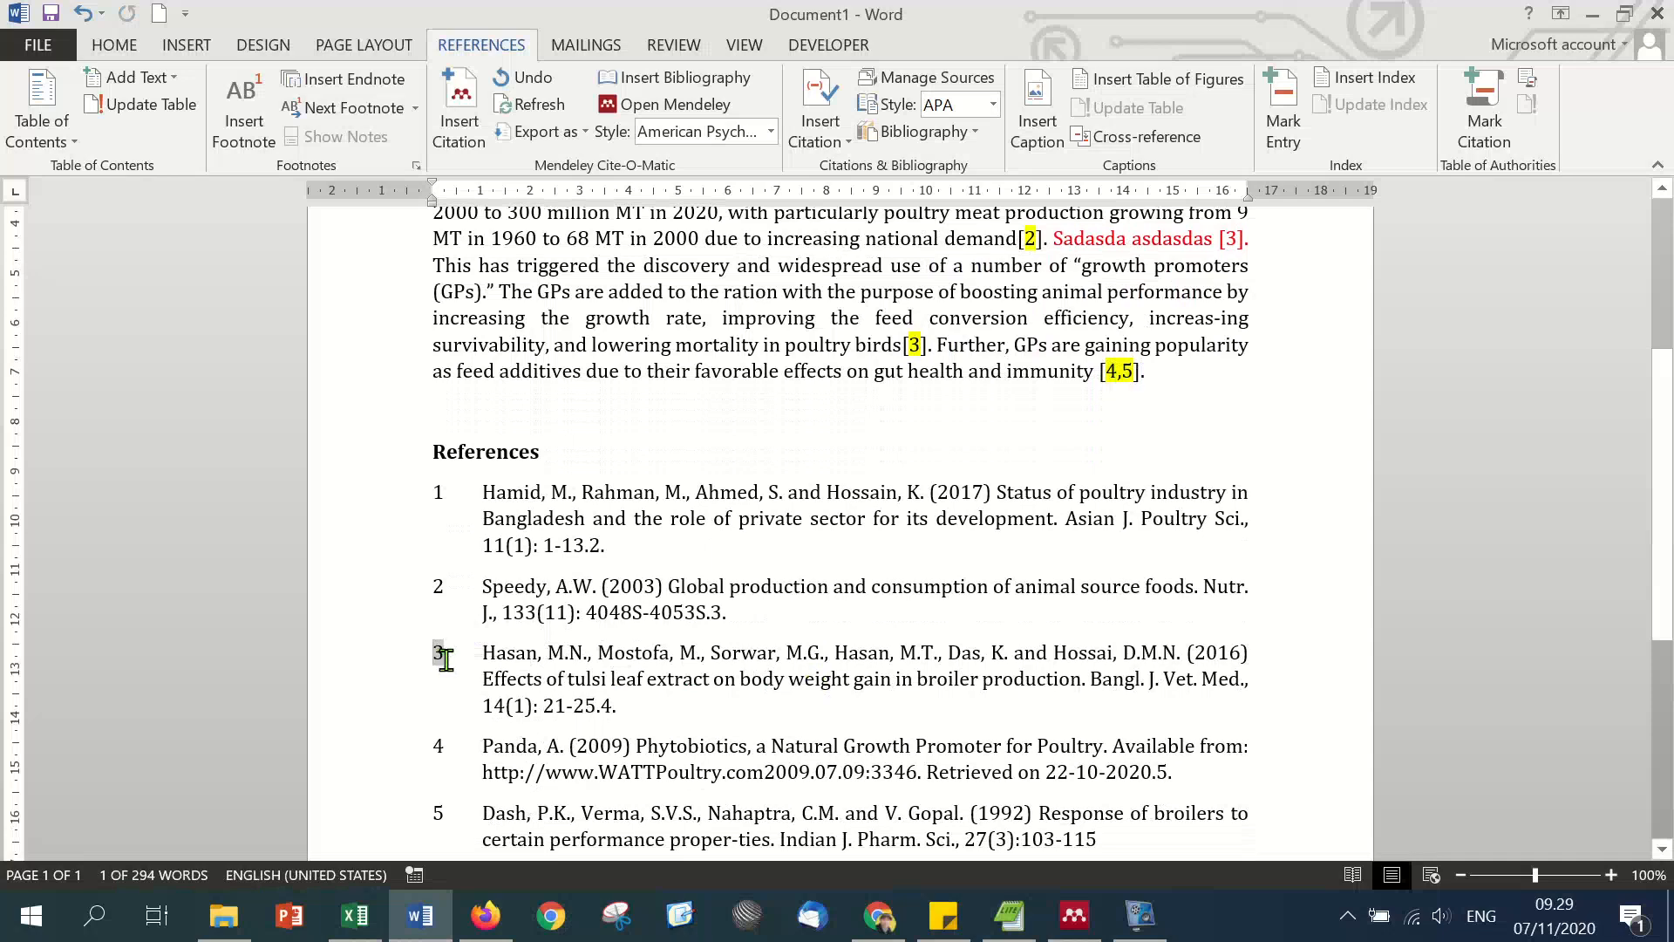
pyautogui.click(434, 652)
pyautogui.press('Return')
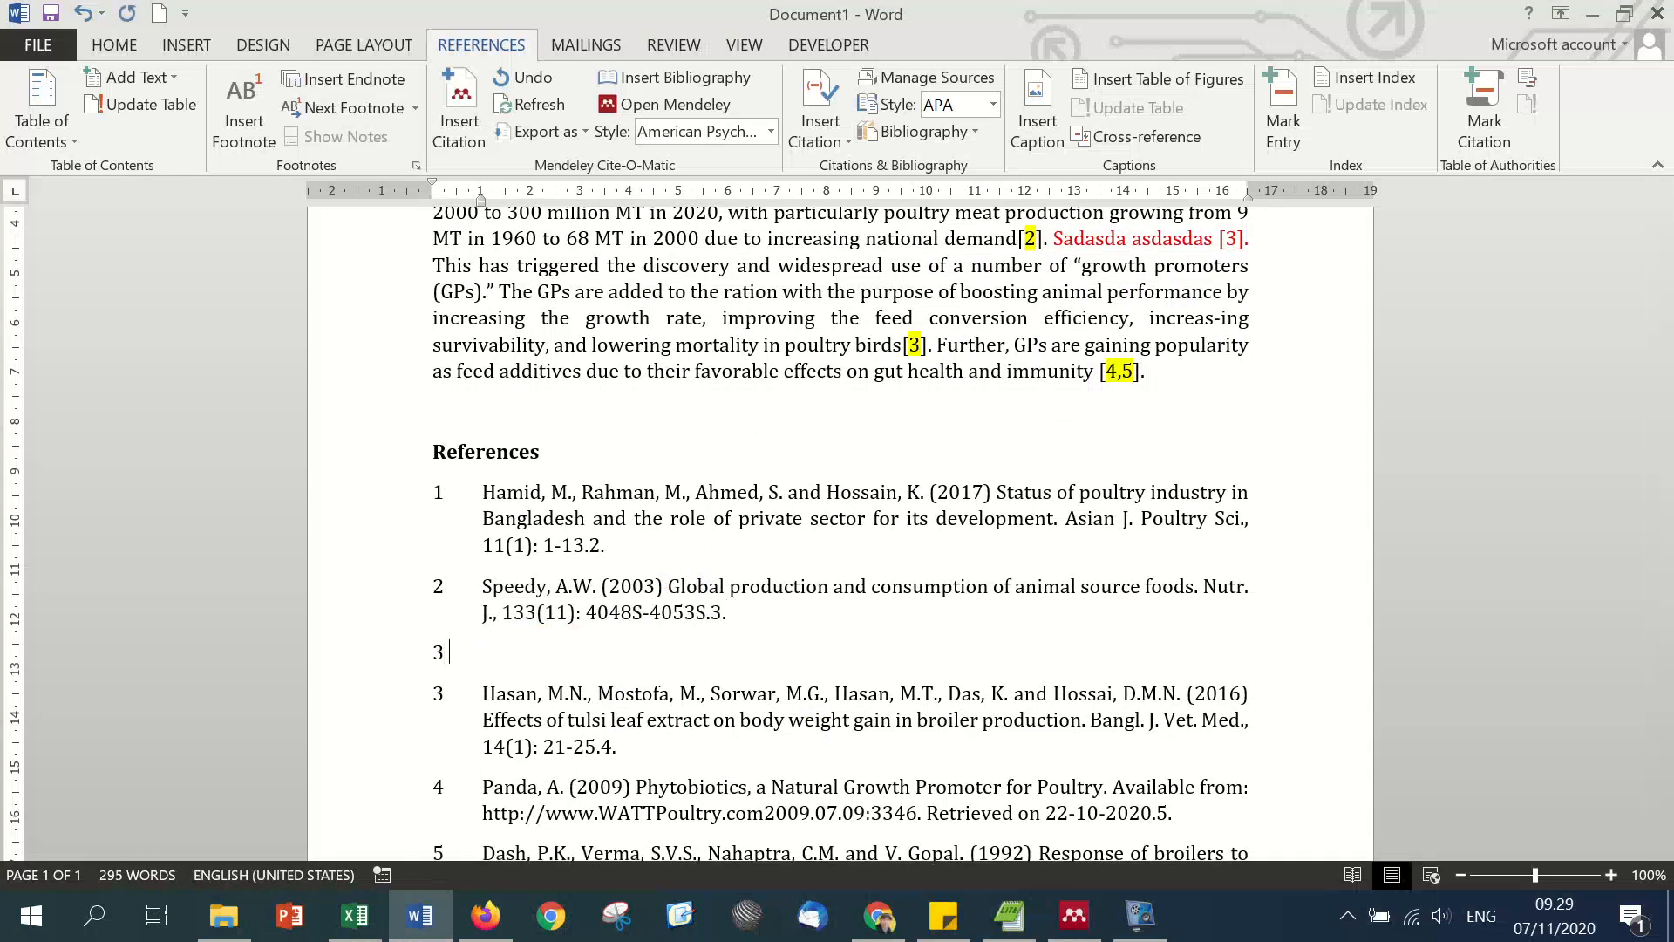
# Step: Undo the added reference line, the citation renumbering and the sentence inserted in the Introduction
pyautogui.hotkey('ctrl', 'z')
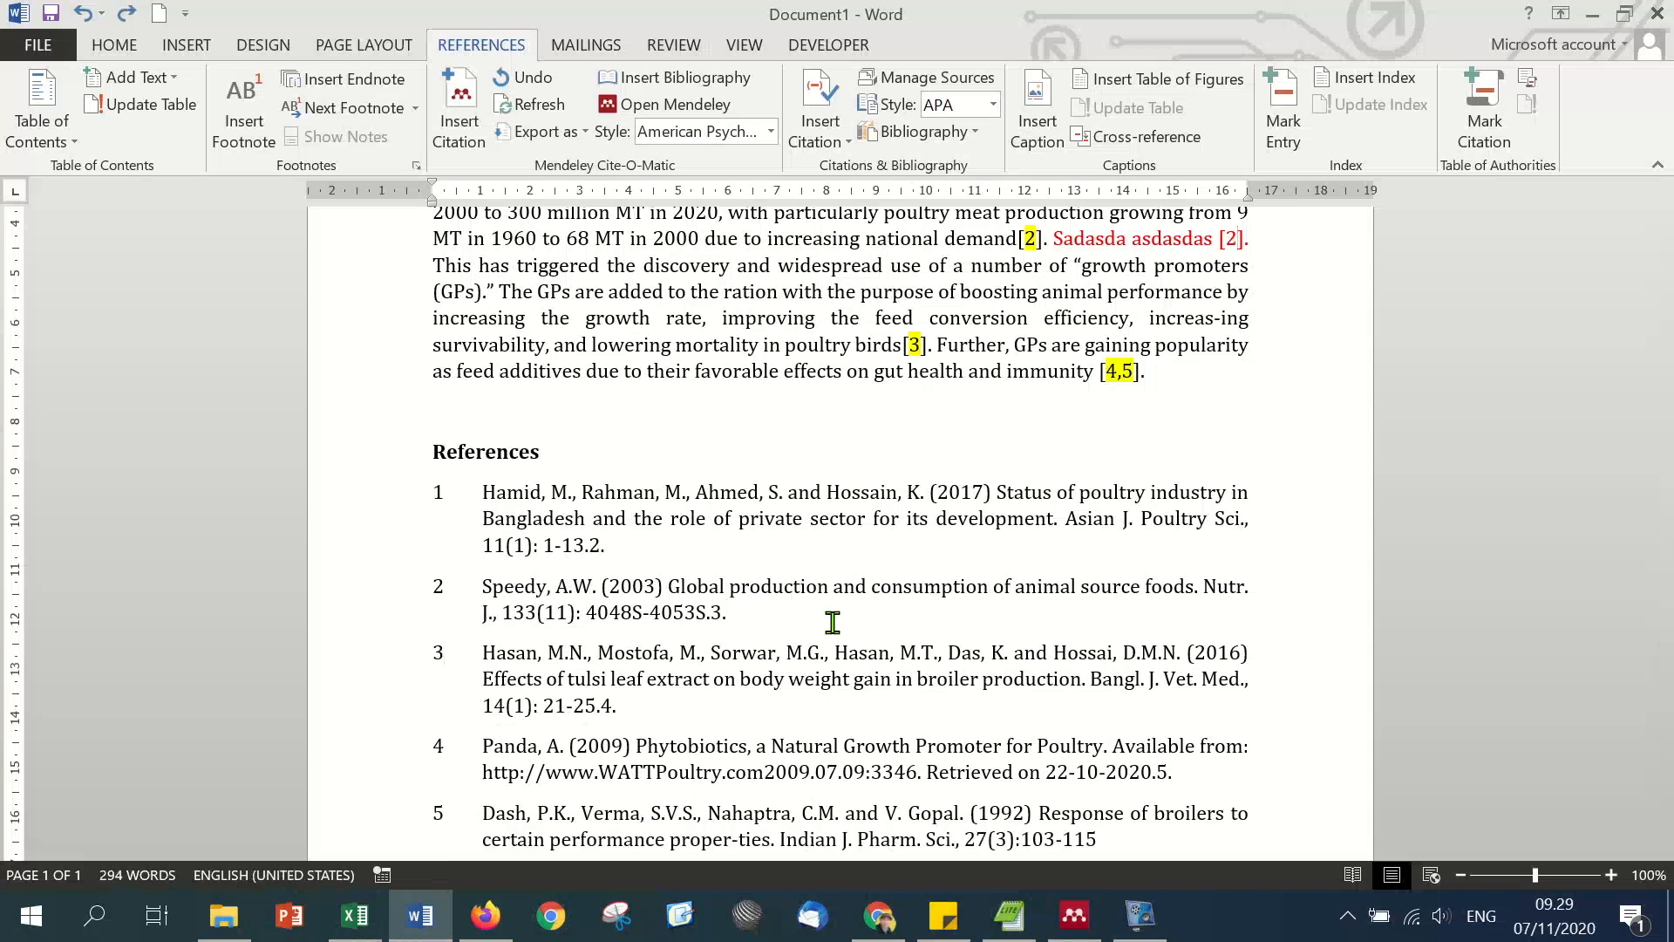
pyautogui.scroll(1, 1096, 679)
pyautogui.hotkey('ctrl', 'z')
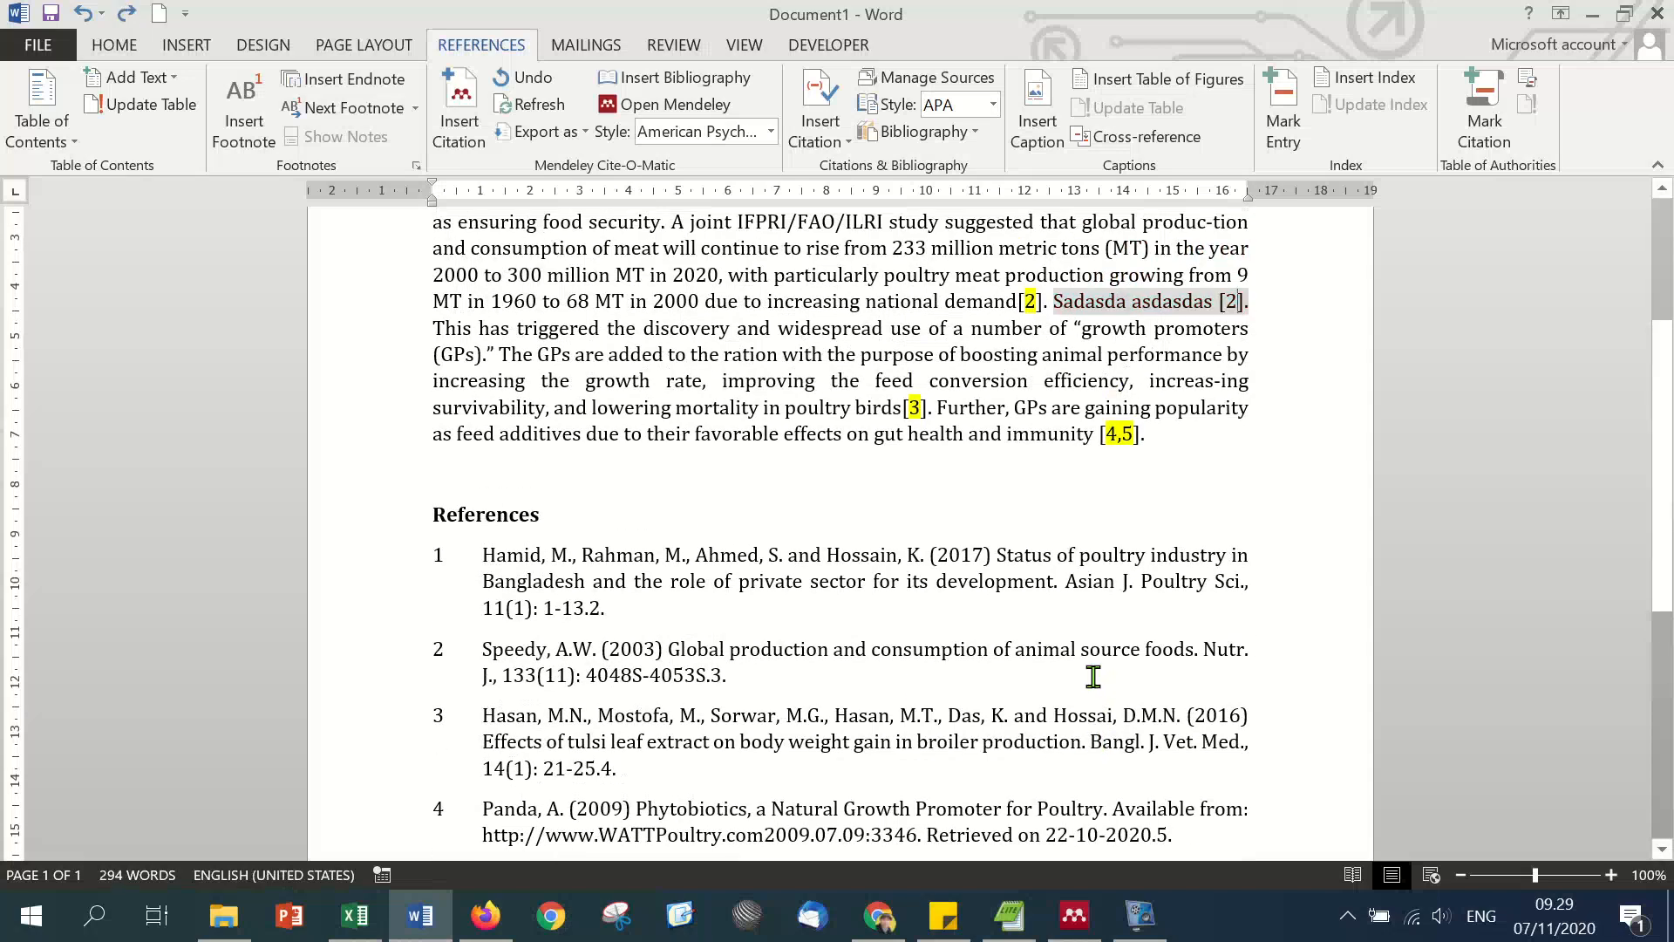
pyautogui.hotkey('ctrl', 'z')
pyautogui.hotkey('ctrl', 'z')
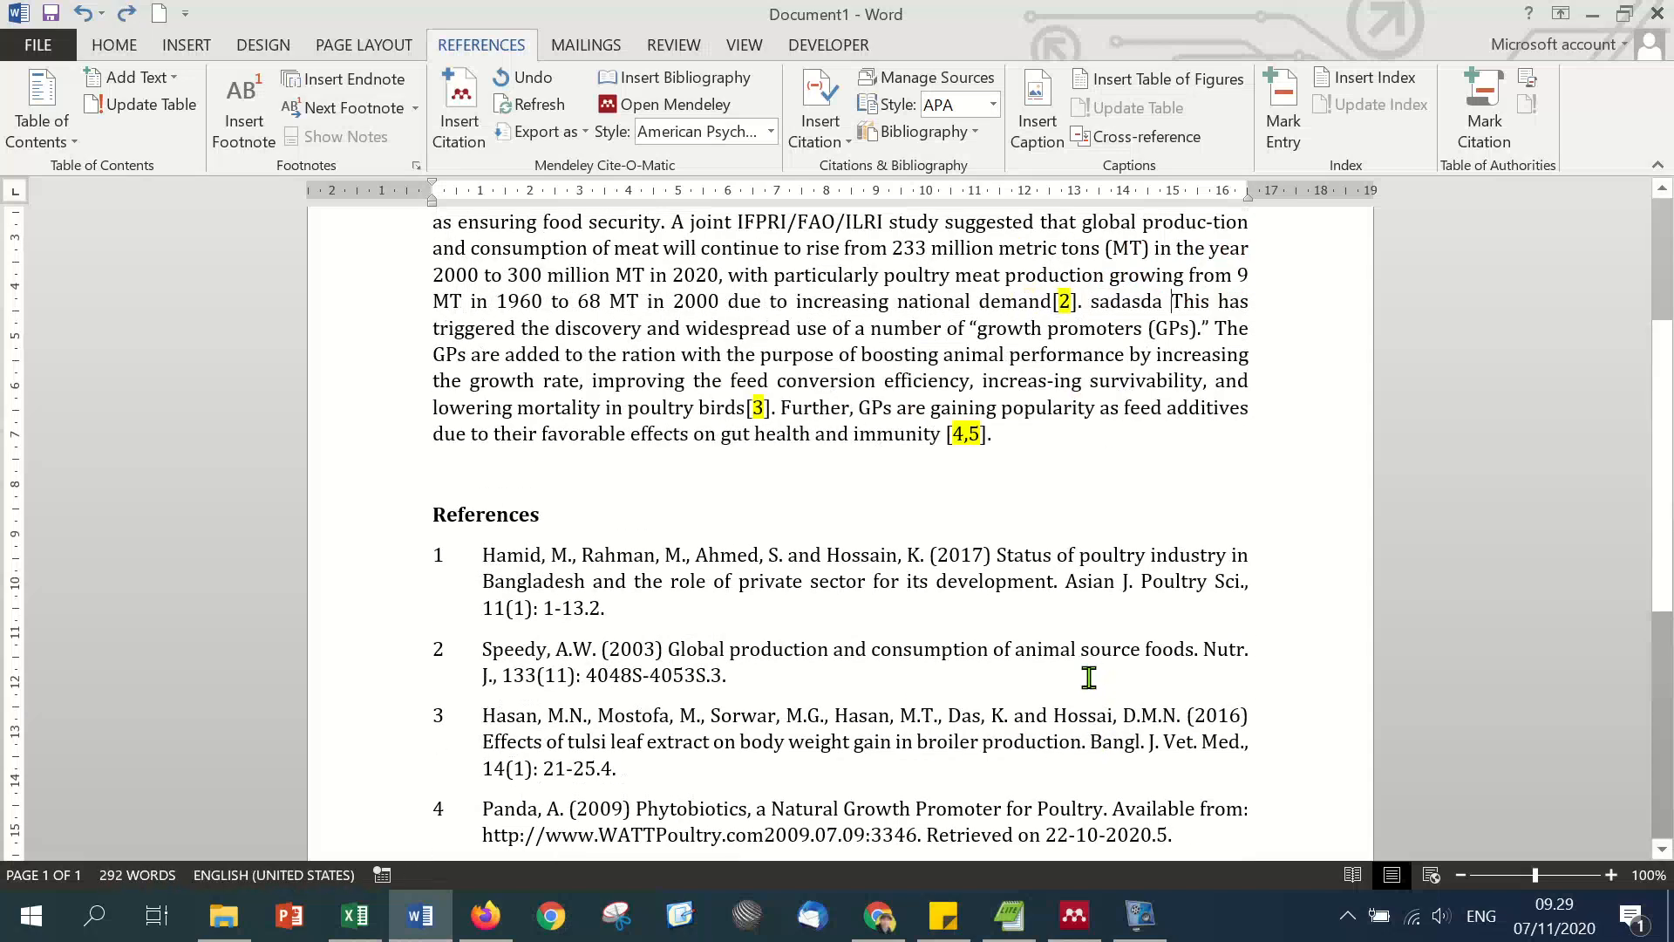
pyautogui.hotkey('ctrl', 'z')
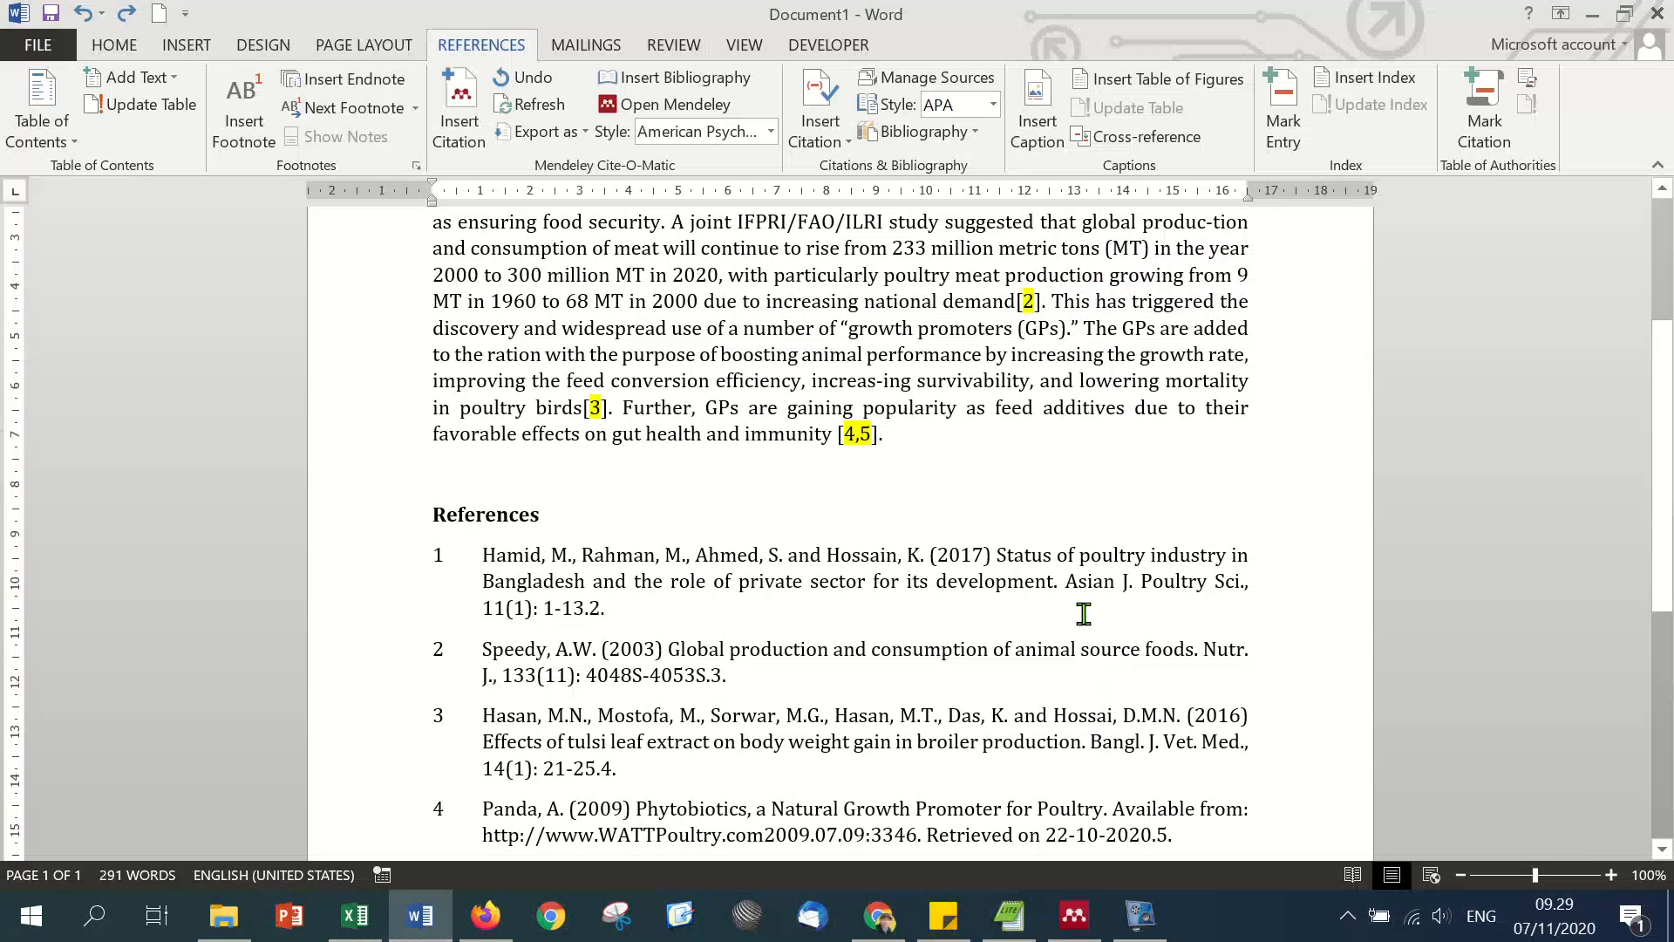
# Step: Select all five entries of the References list for review, then clear the selection
pyautogui.scroll(-2, 1083, 613)
pyautogui.moveTo(378, 381); pyautogui.dragTo(340, 733)
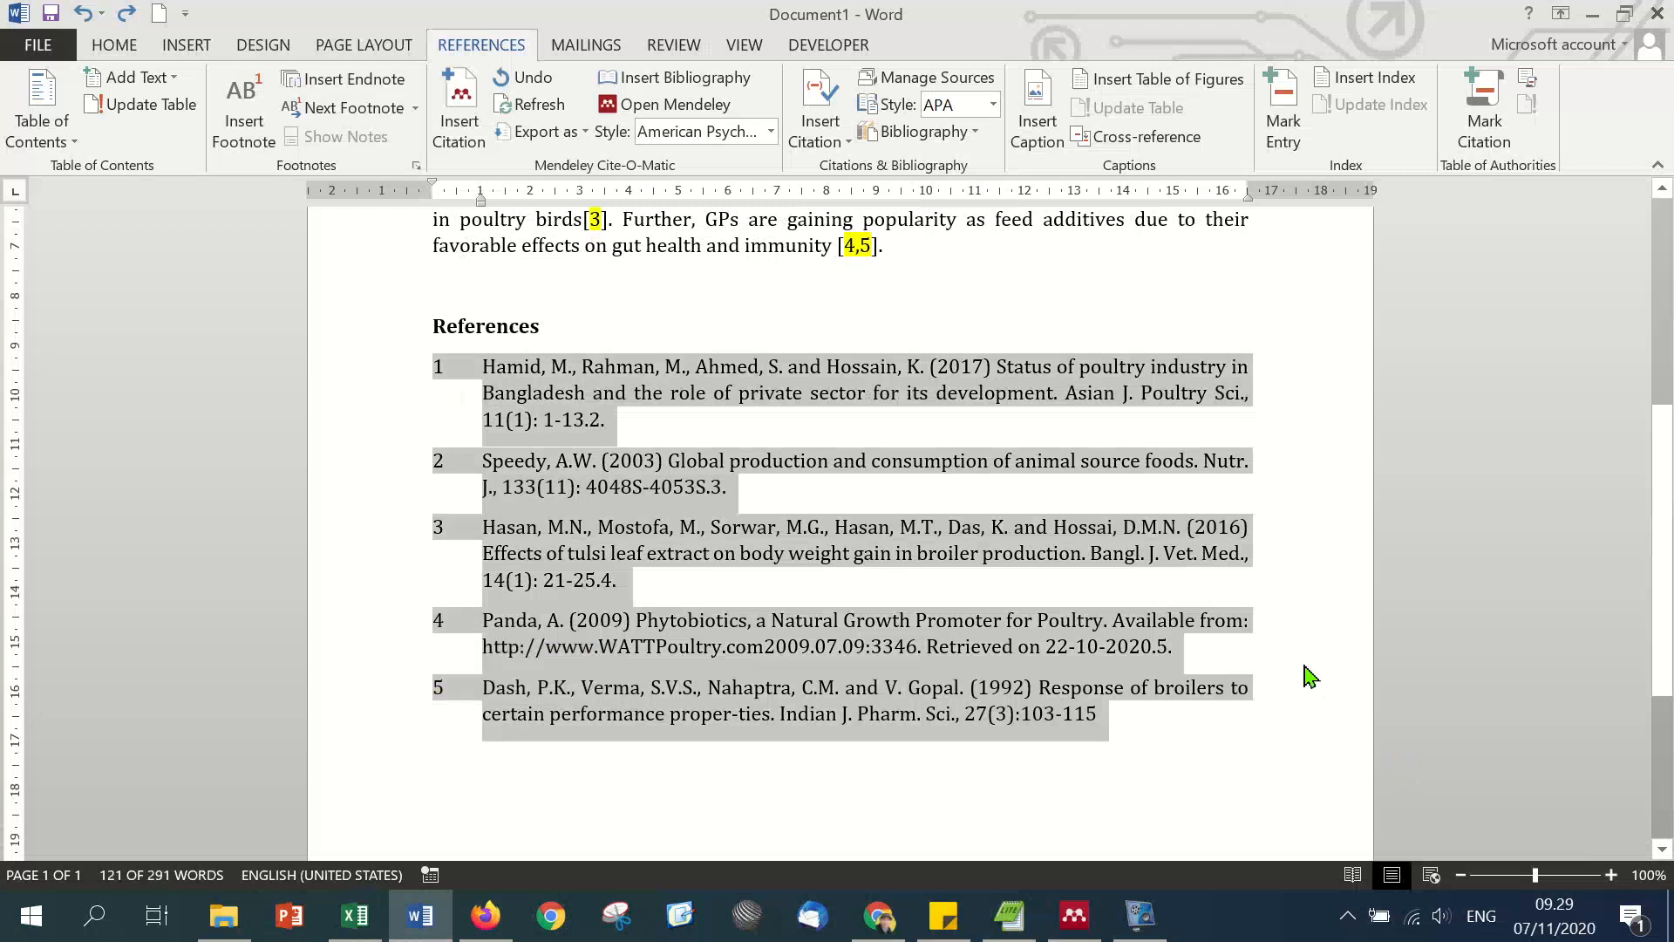
pyautogui.click(998, 285)
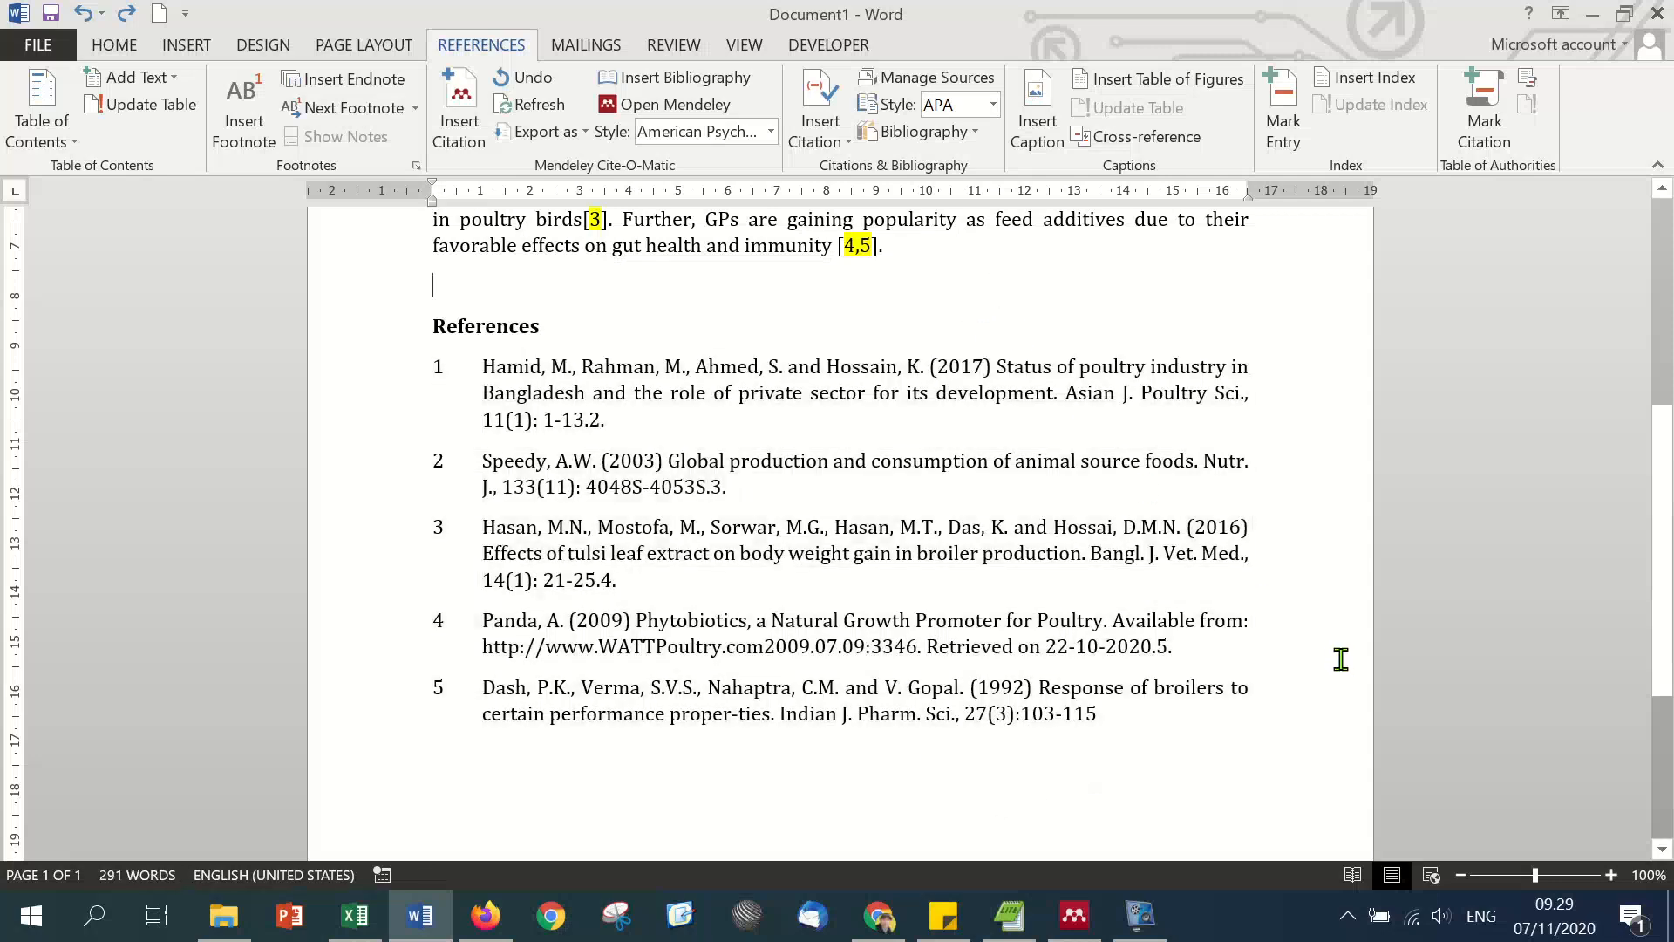
# Step: Open the sticky note on exporting a reference database from MS WORD and read its article and online service links
pyautogui.click(943, 916)
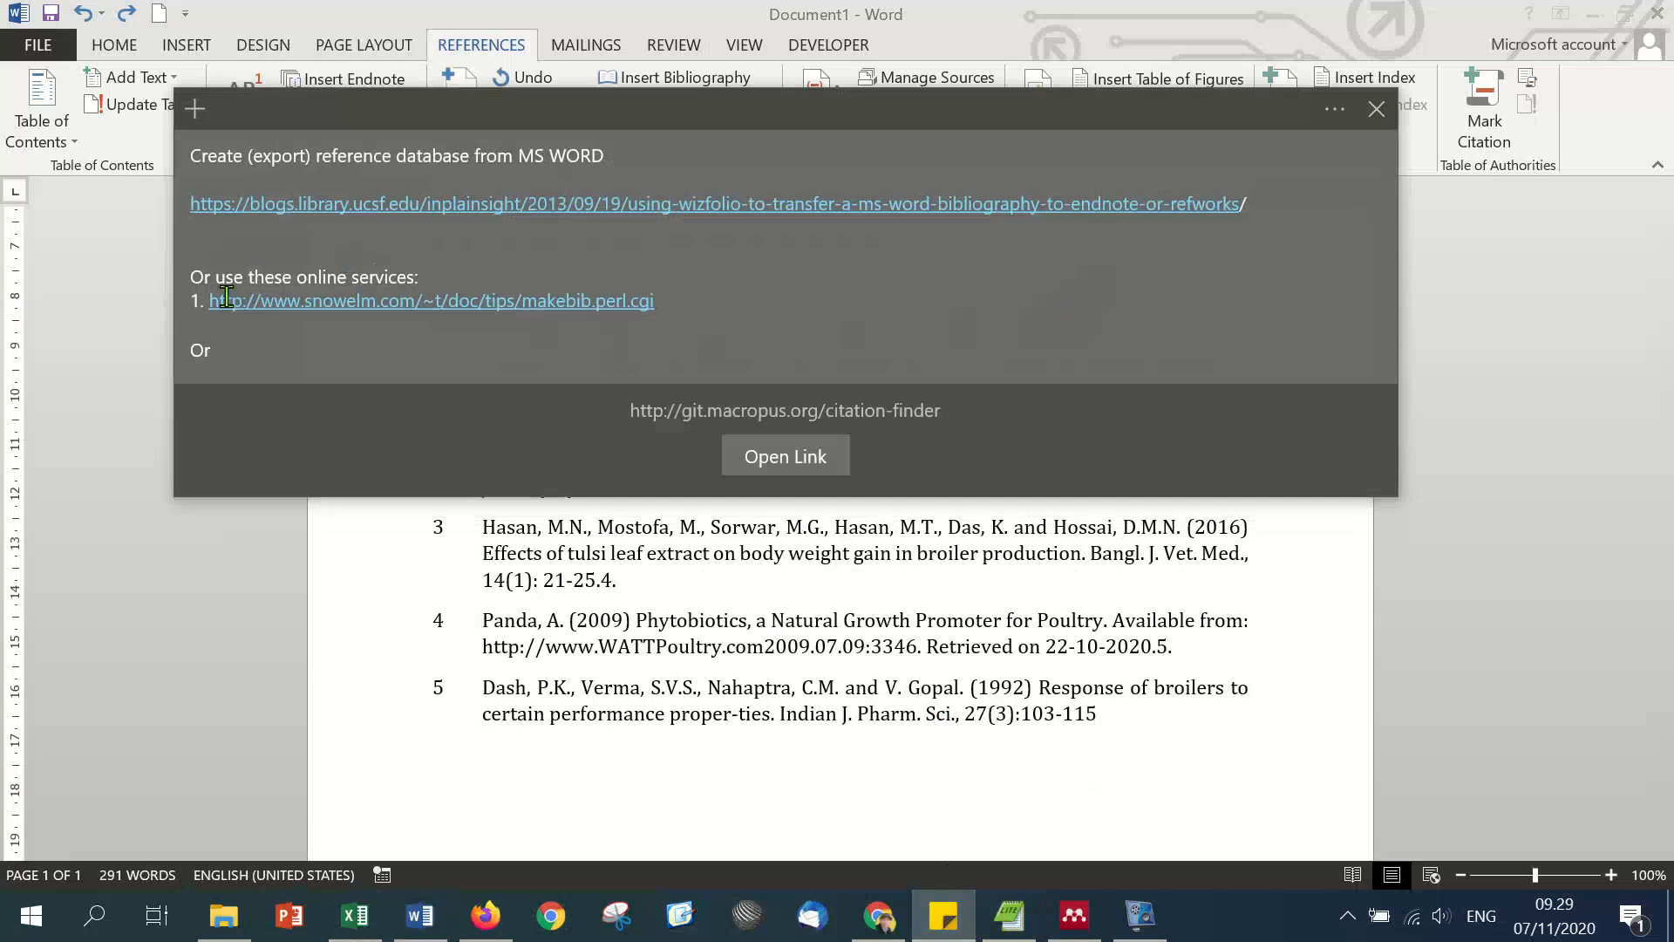
pyautogui.click(864, 279)
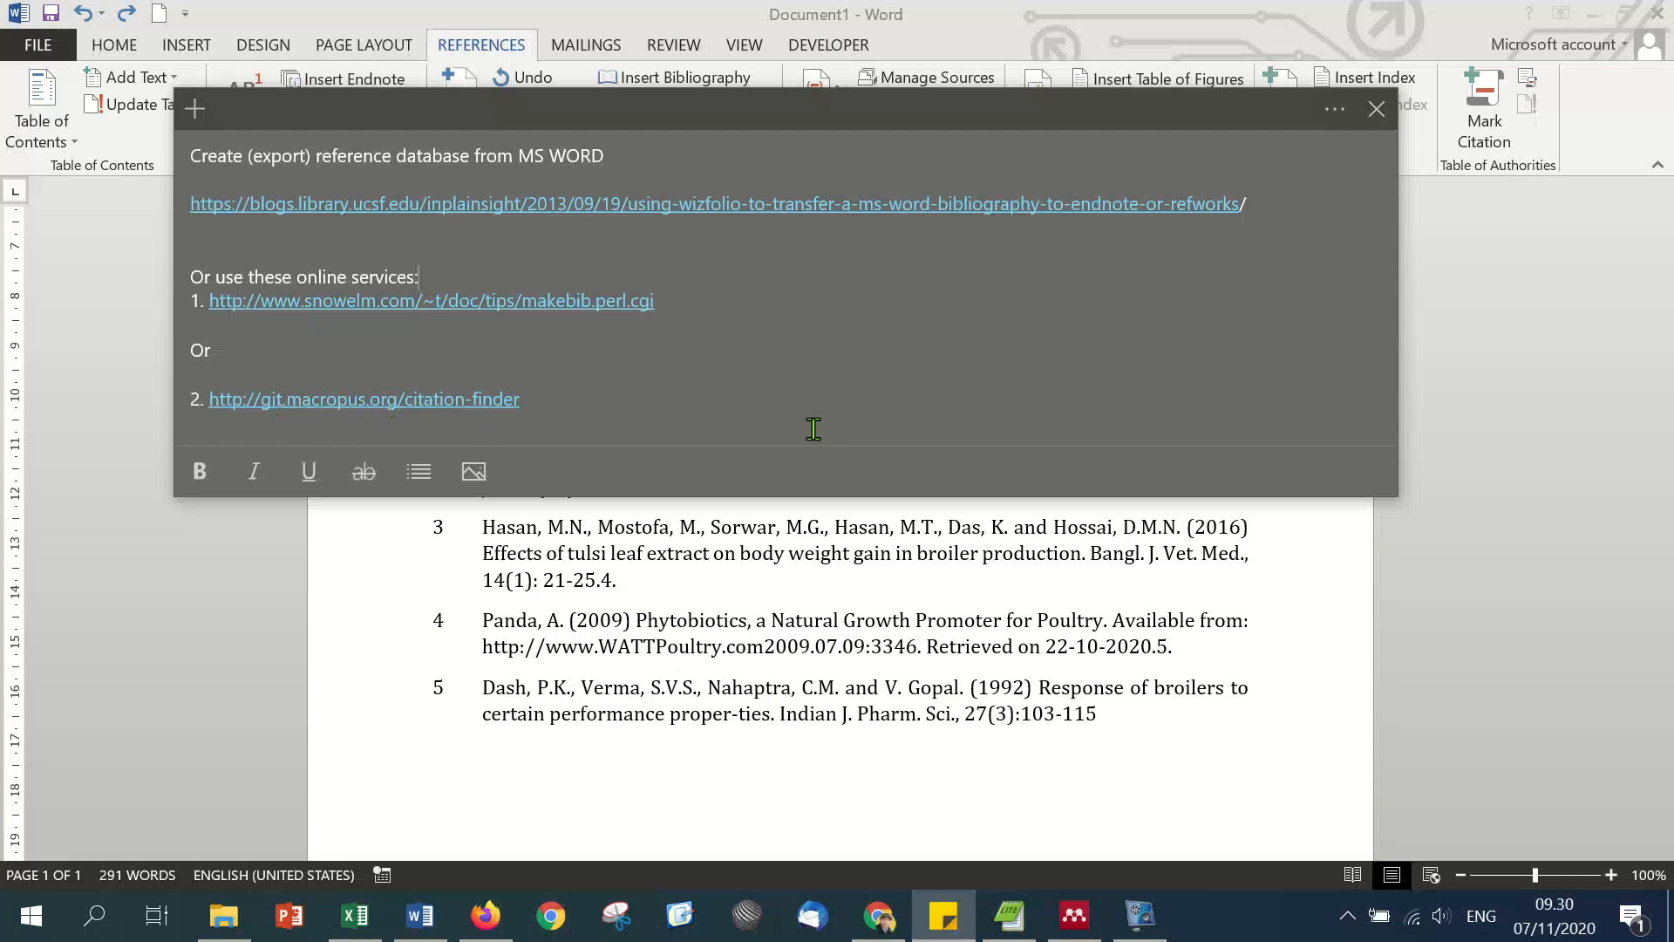
pyautogui.click(1312, 205)
pyautogui.click(671, 209)
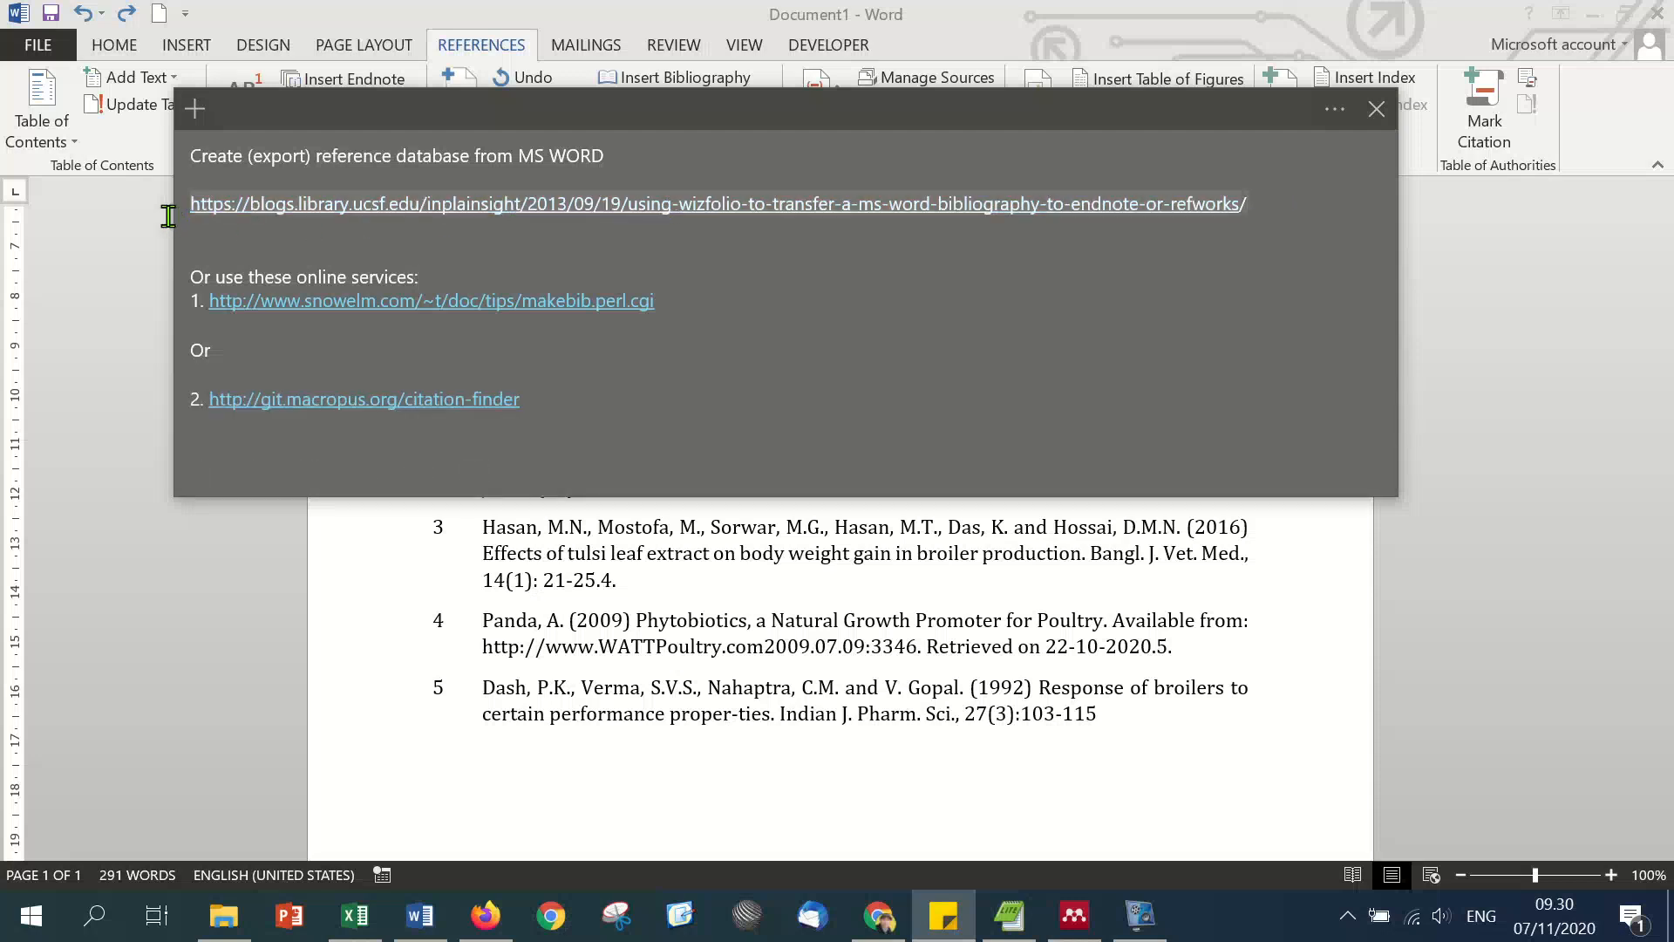
pyautogui.click(797, 248)
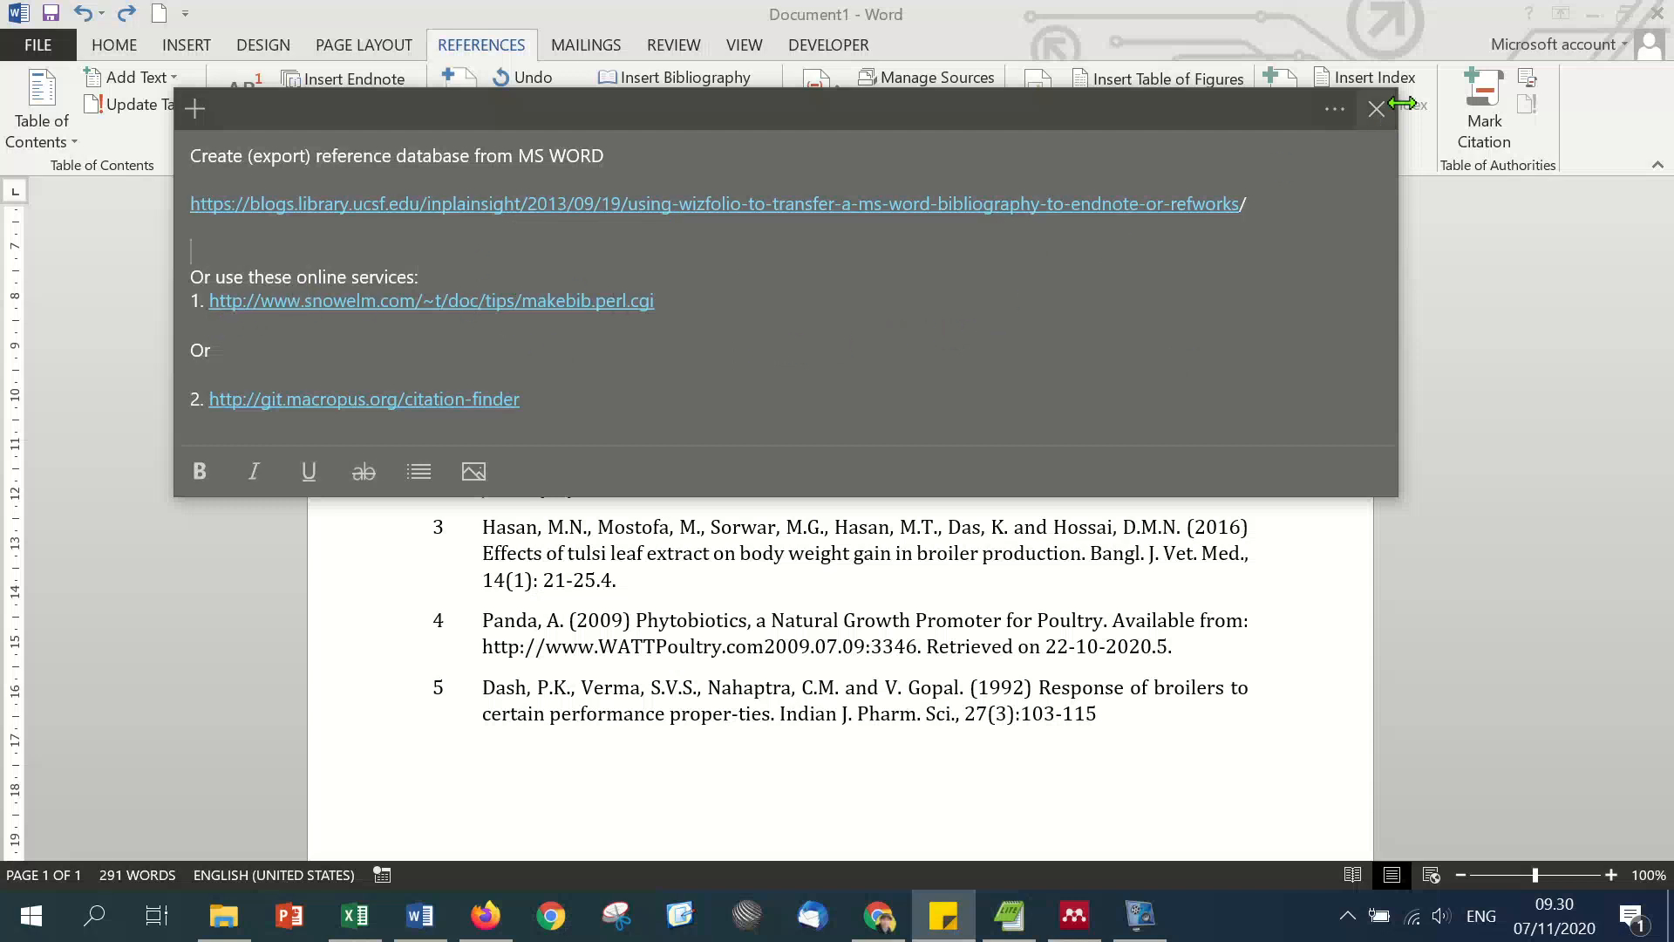
# Step: Switch to the citation-finder page in Firefox, clear the previously entered citations and reload the page
pyautogui.click(485, 916)
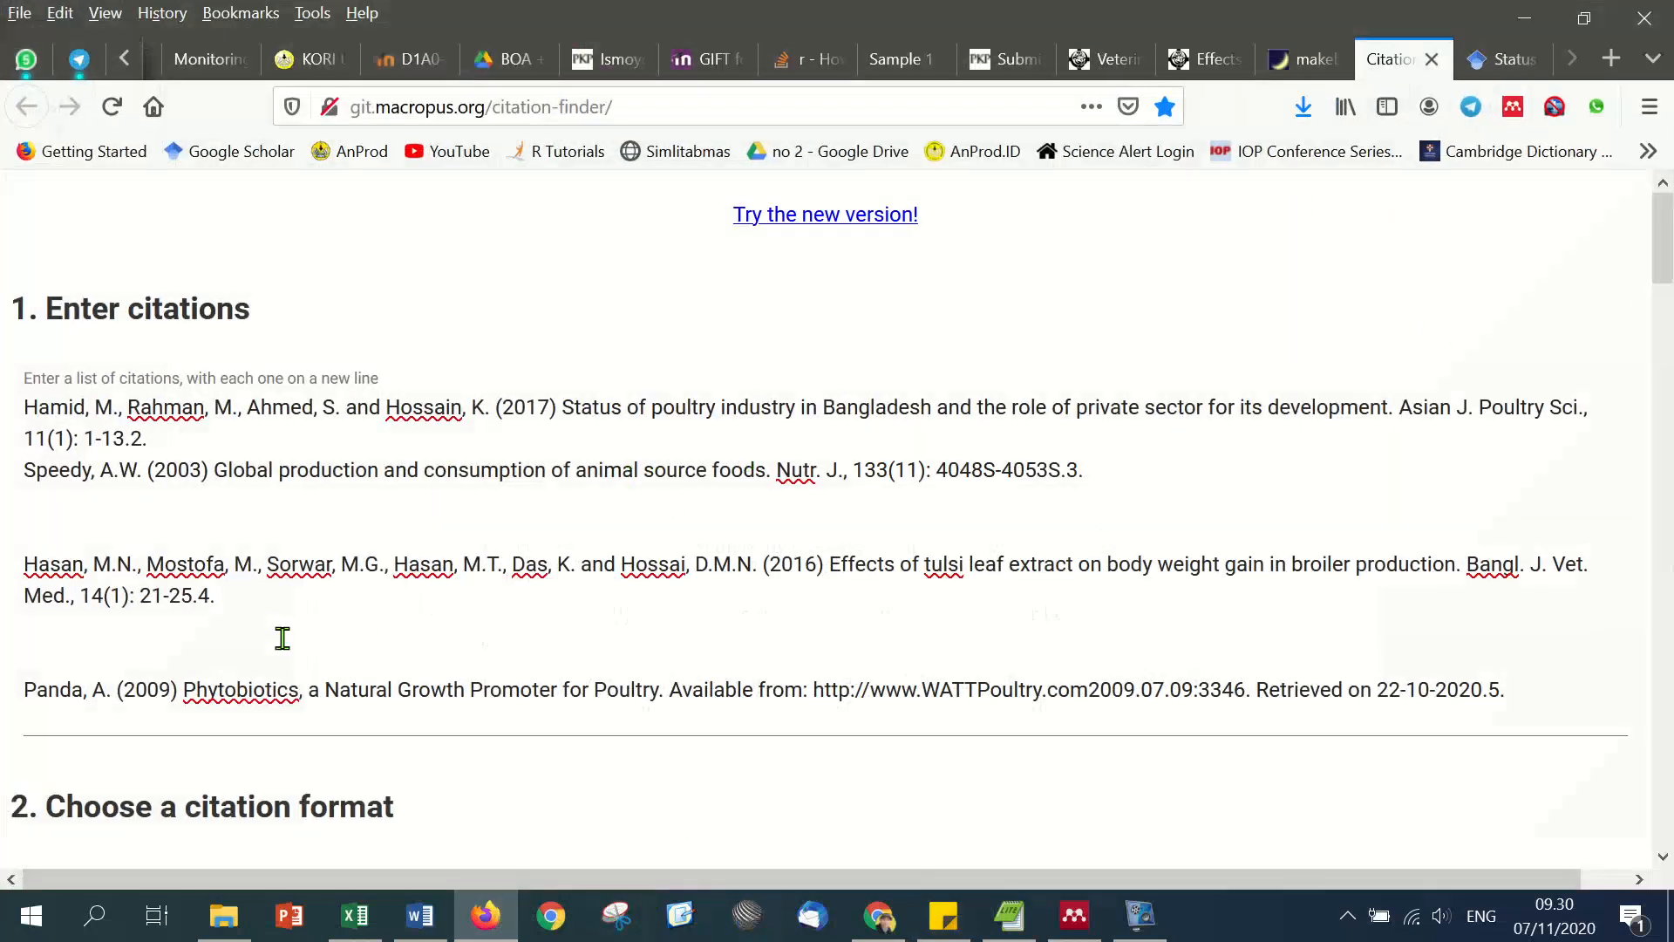
pyautogui.click(103, 591)
pyautogui.hotkey('ctrl', 'a')
pyautogui.press('Delete')
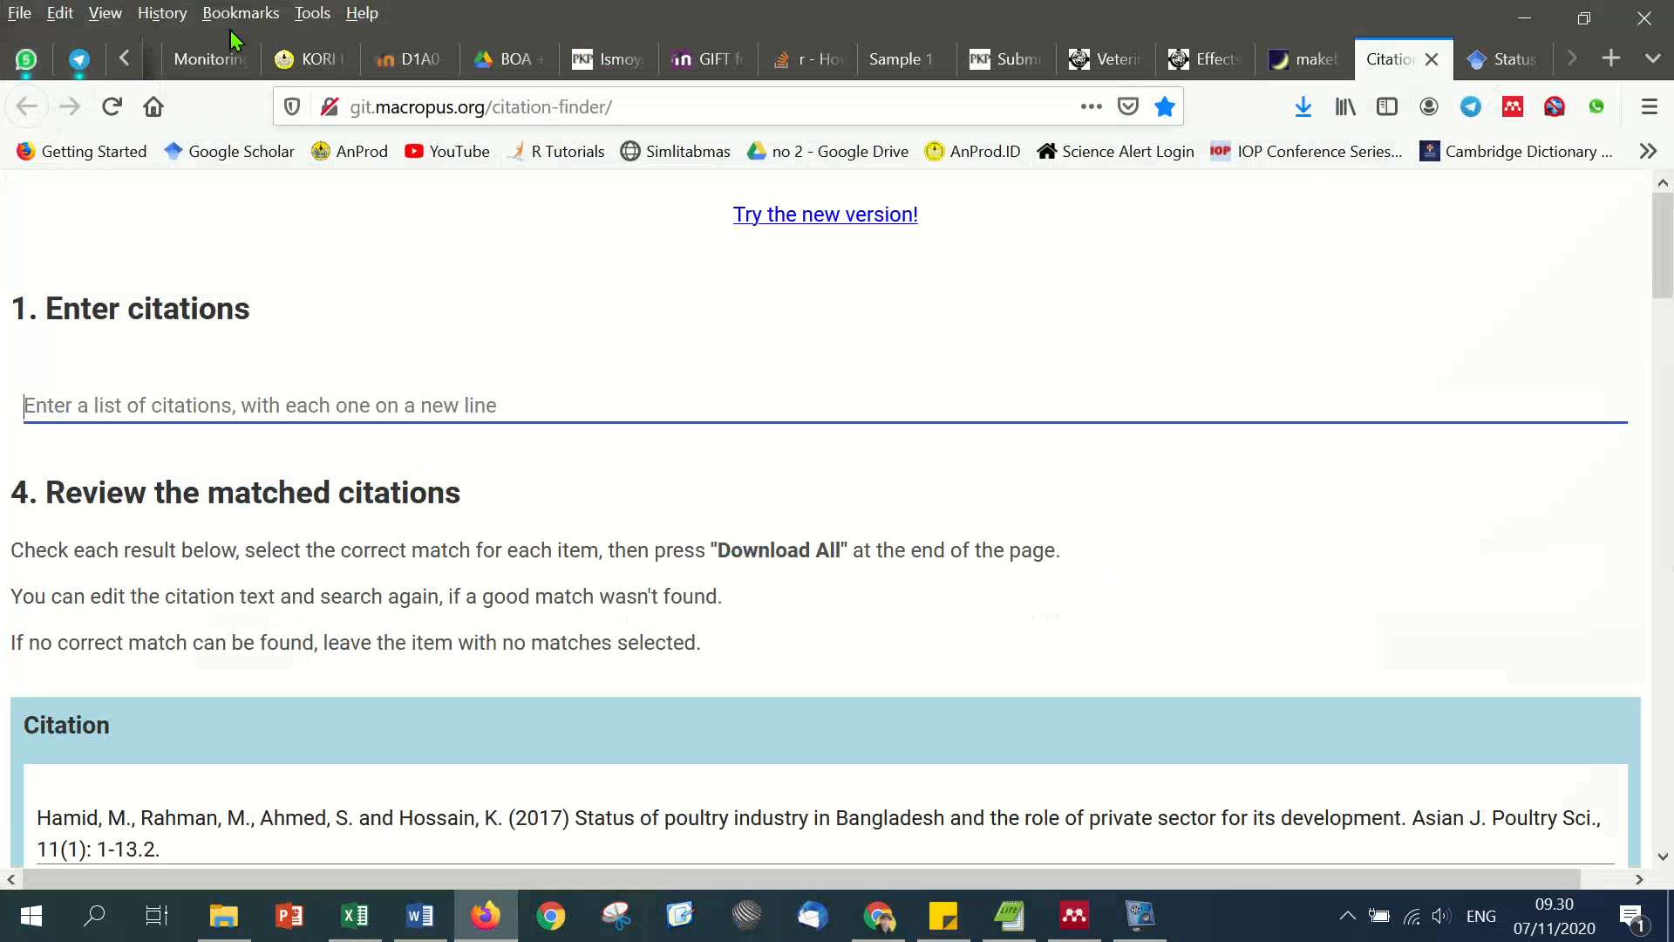
pyautogui.click(112, 106)
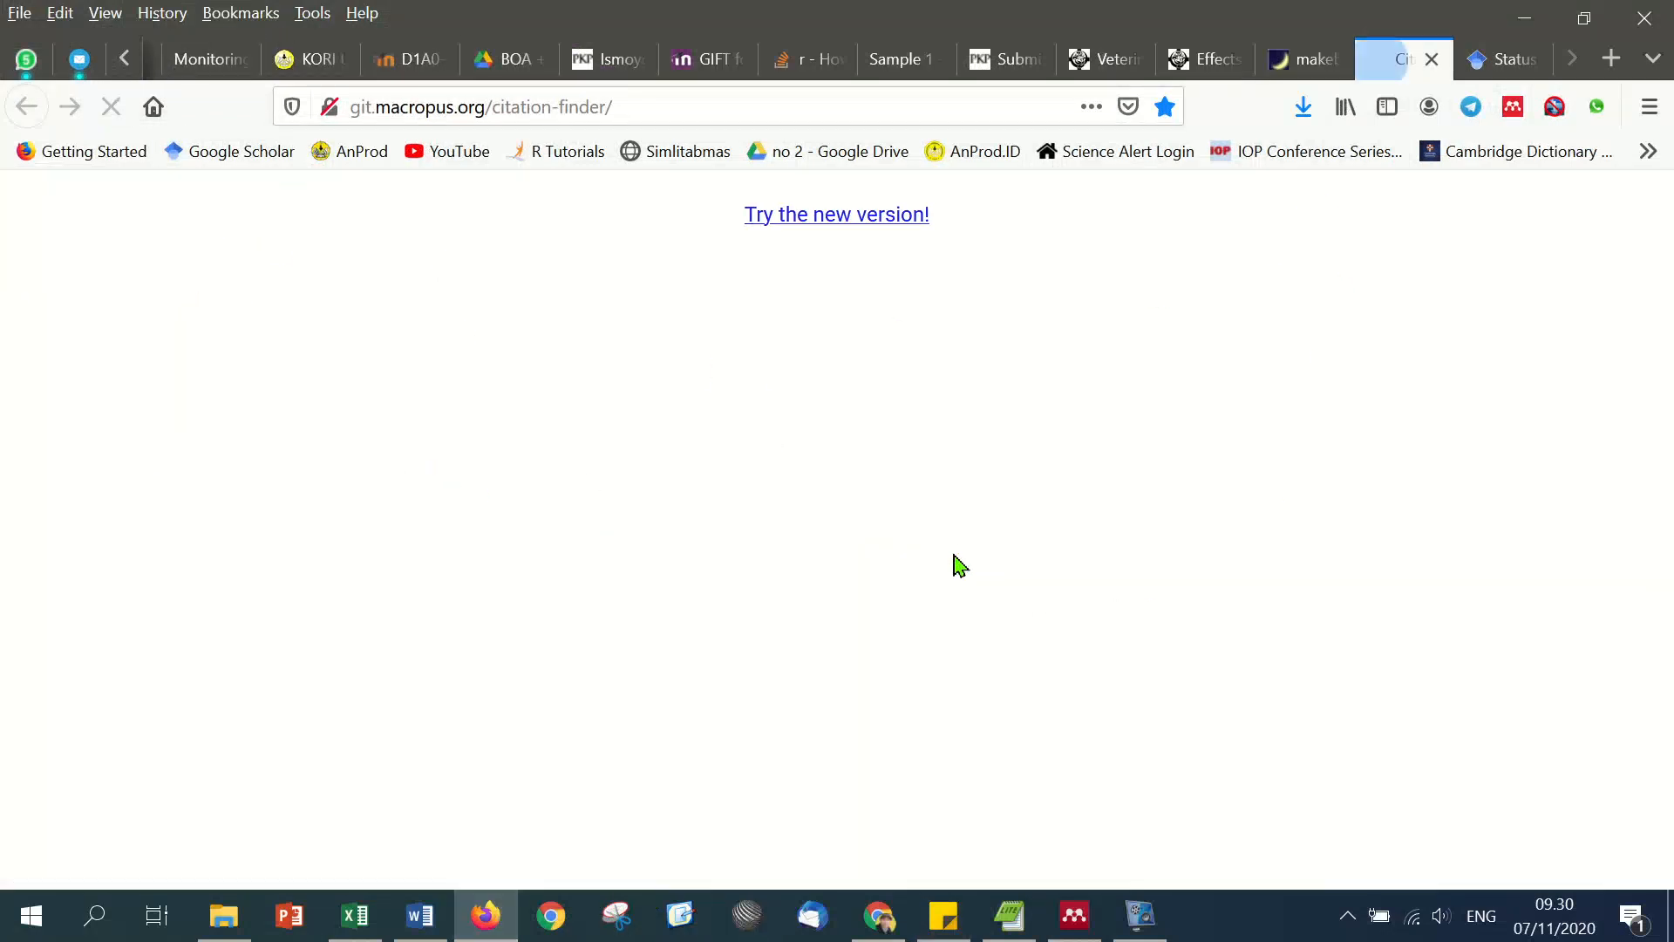
# Step: Switch to the makebib.perl page, reload it and try to clear the old references from its form
pyautogui.click(1303, 61)
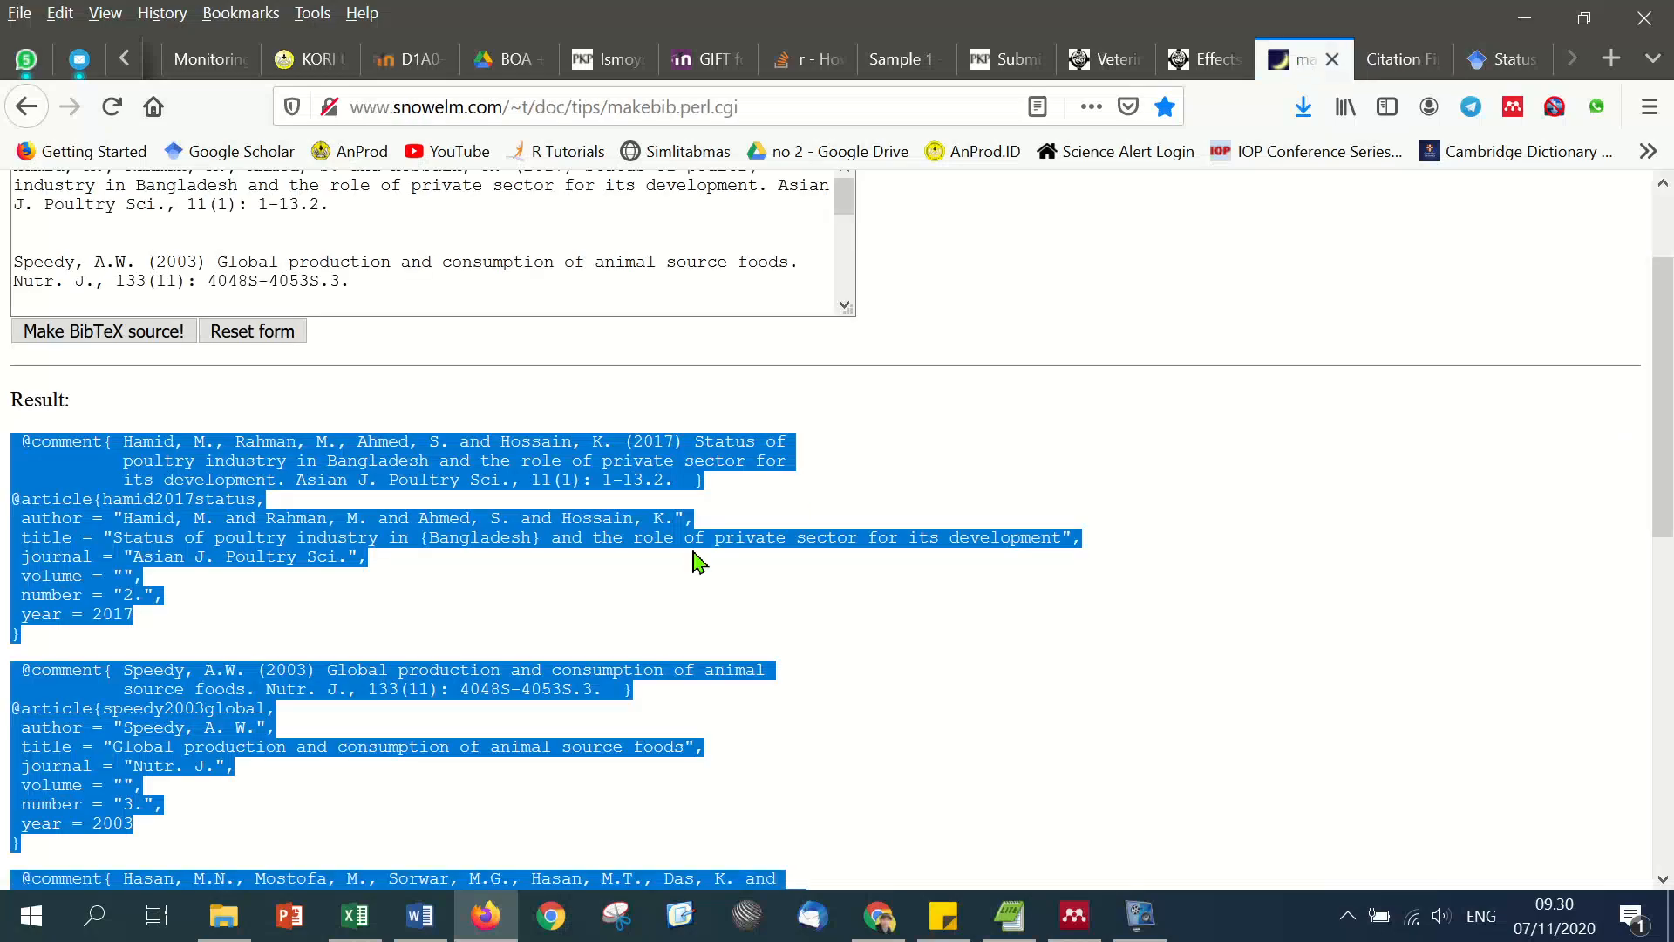
pyautogui.click(553, 254)
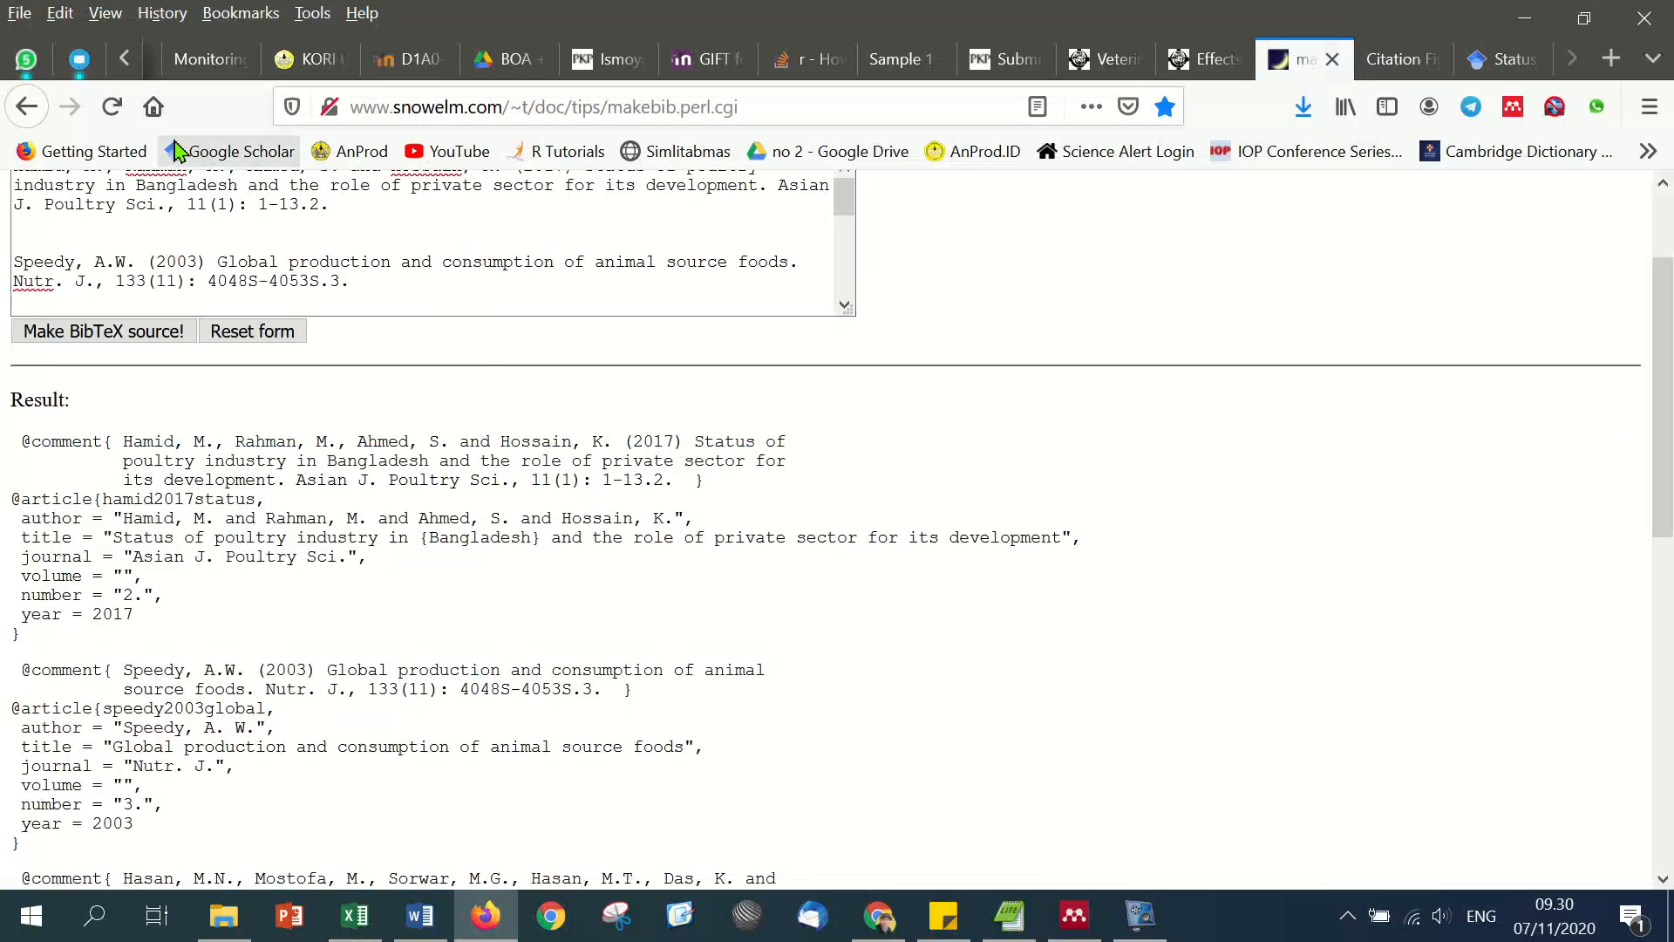
pyautogui.click(112, 107)
pyautogui.click(1153, 495)
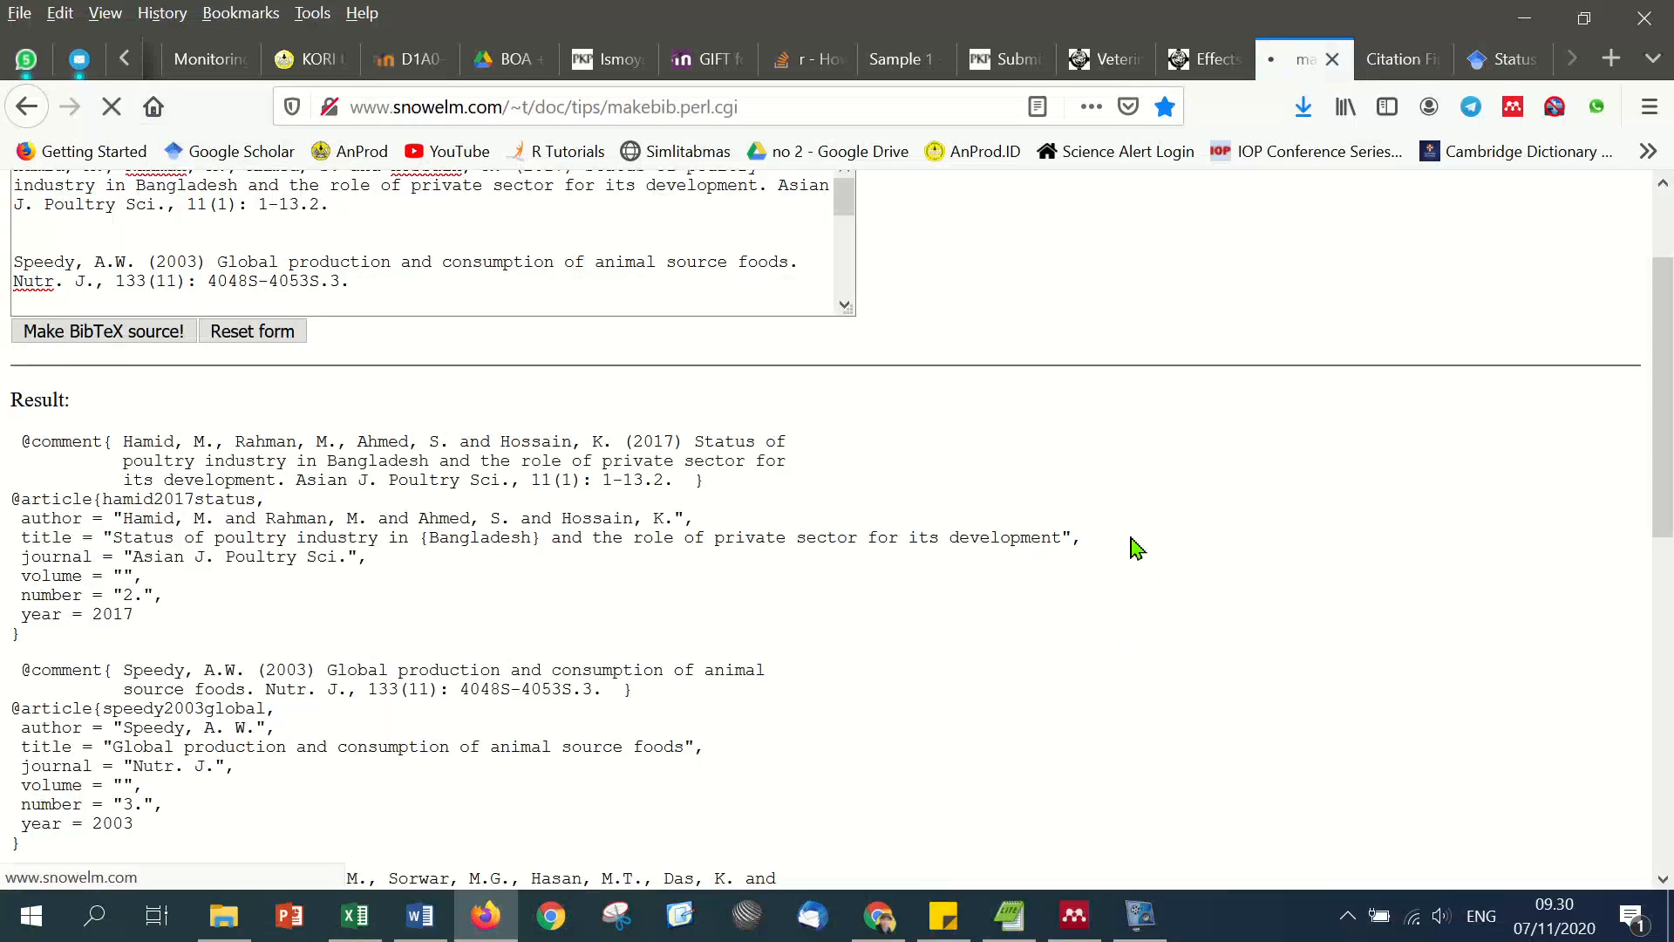
pyautogui.scroll(3, 1672, 383)
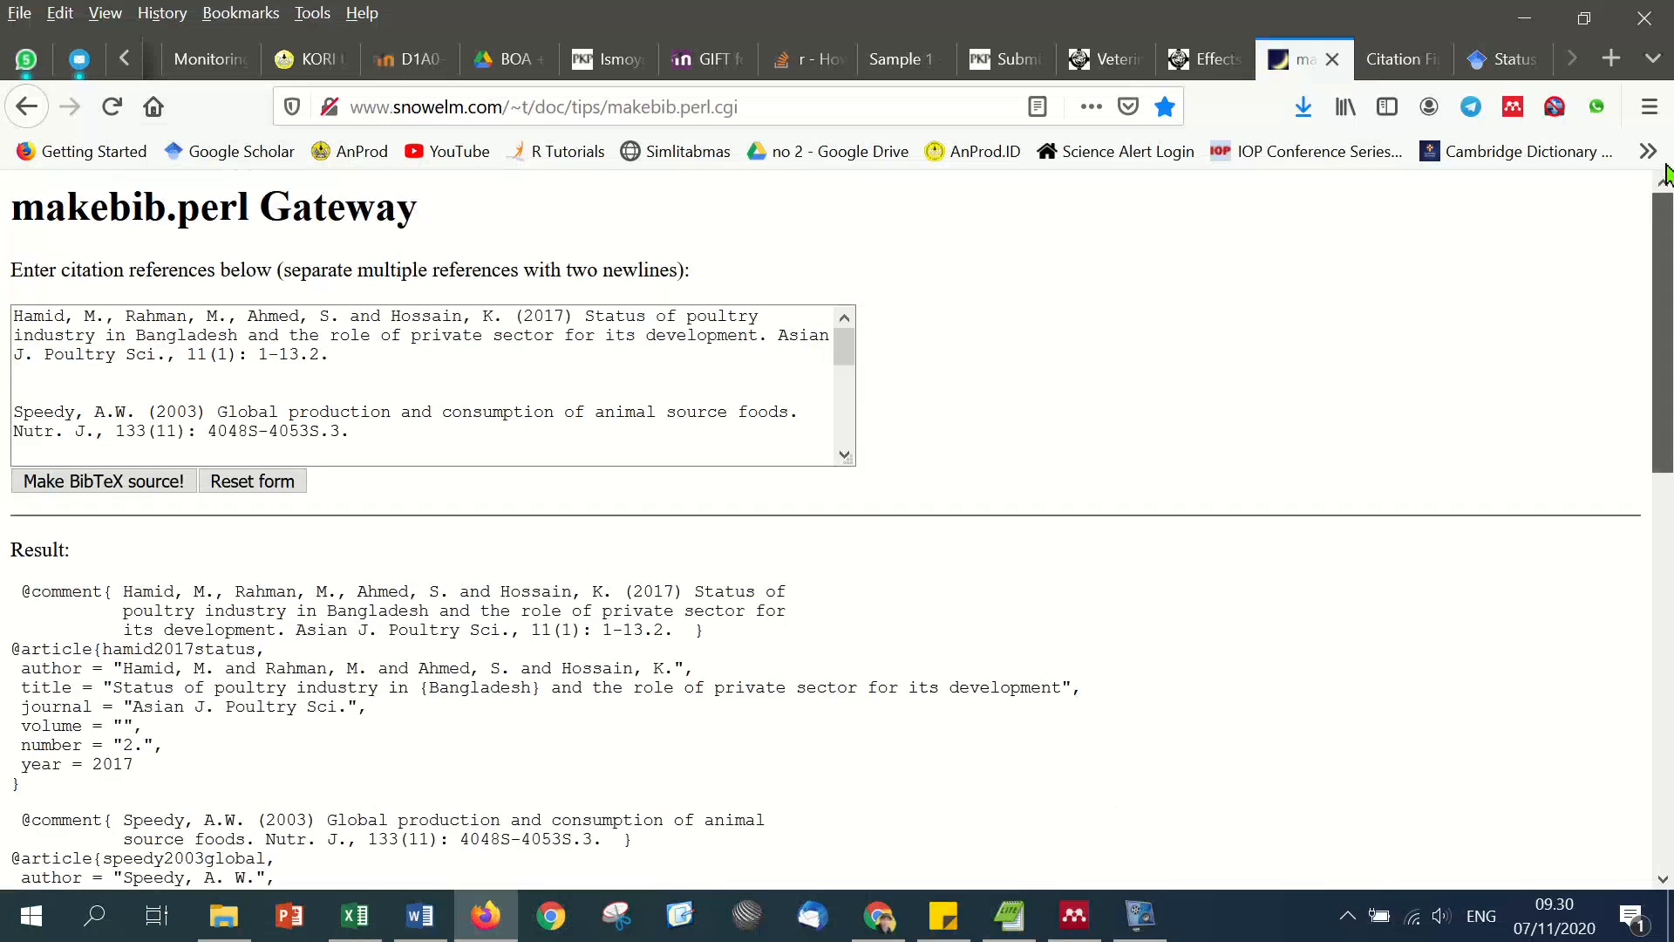
pyautogui.click(194, 402)
pyautogui.hotkey('ctrl', 'a')
pyautogui.press('Delete')
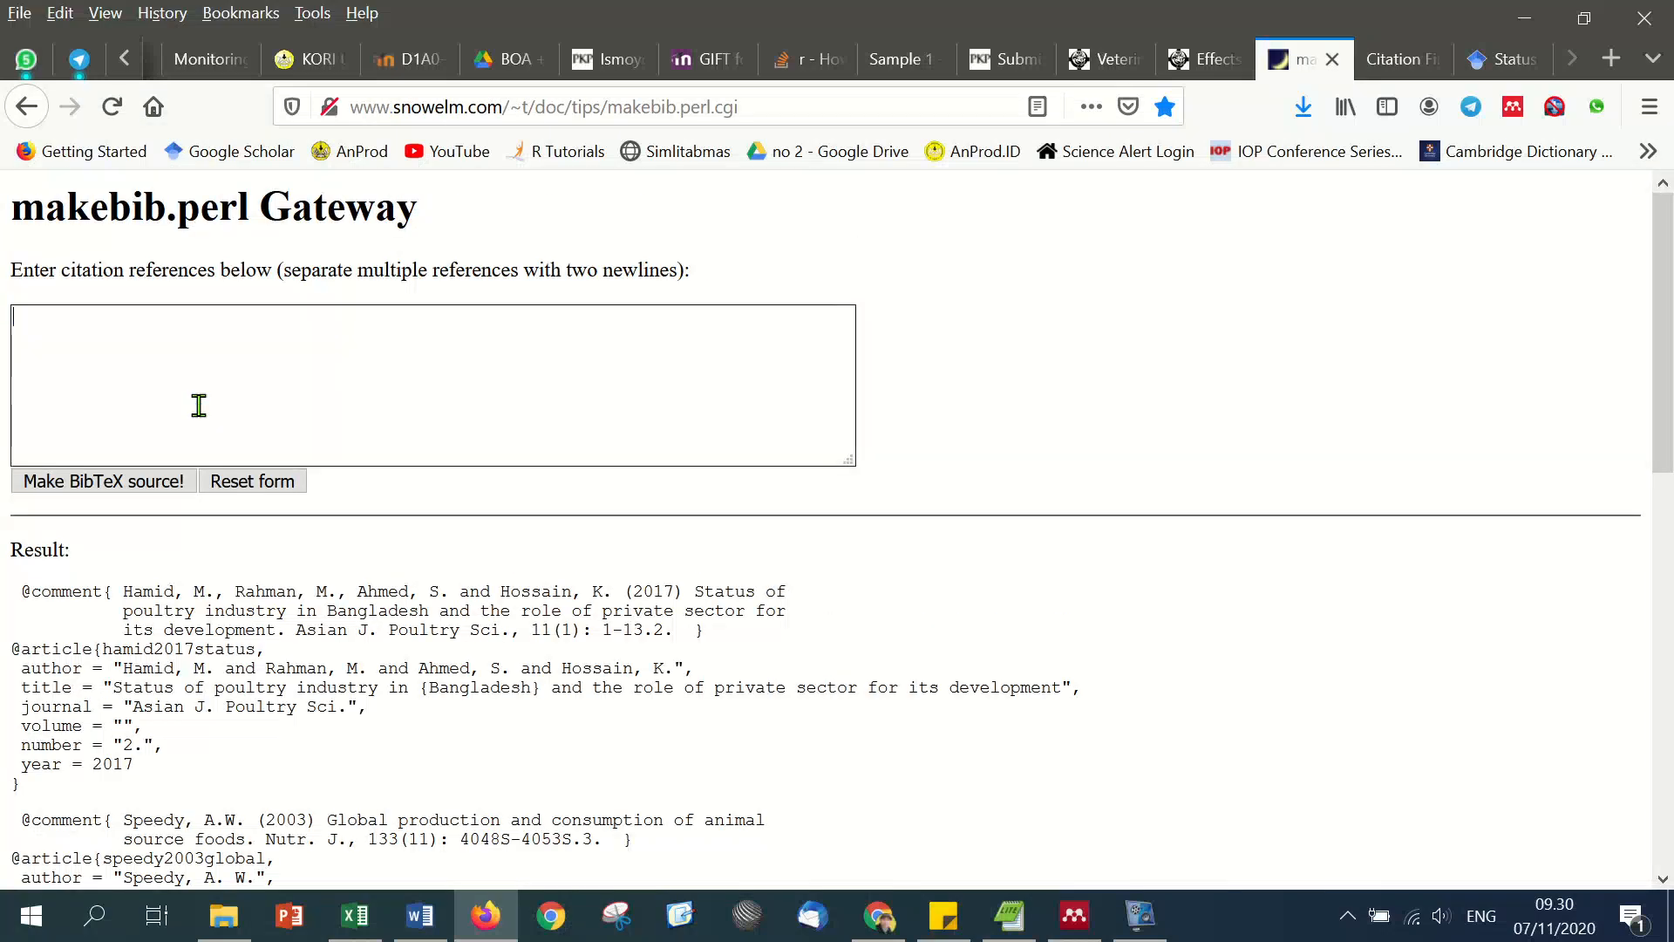
pyautogui.click(247, 482)
pyautogui.click(180, 403)
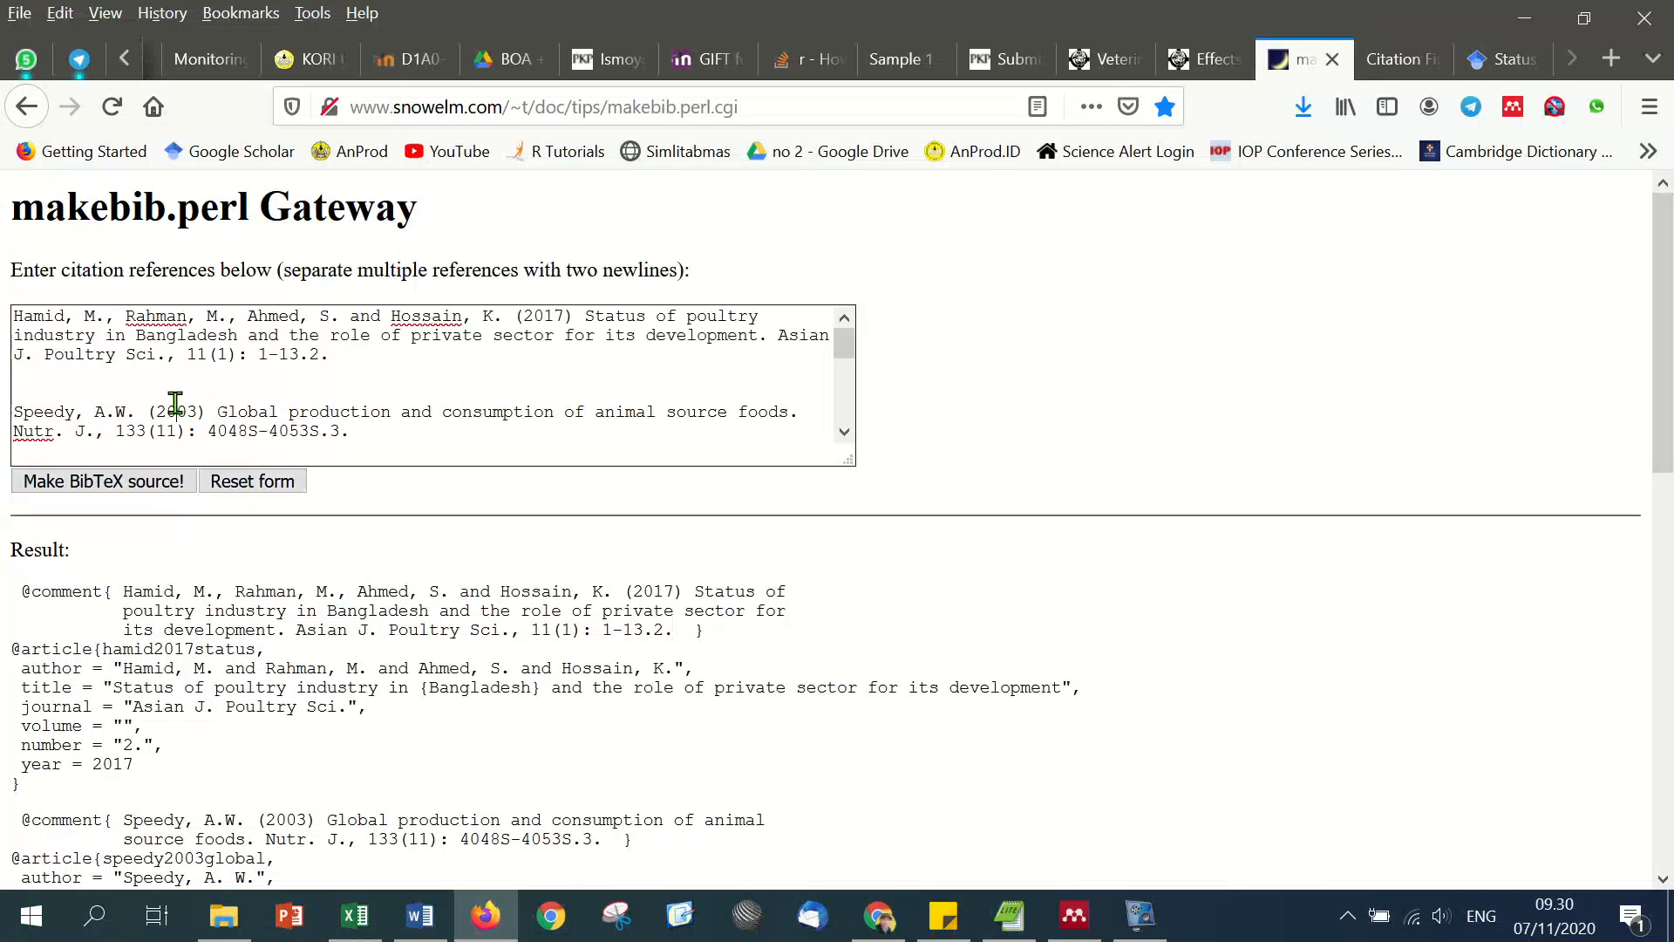
pyautogui.hotkey('ctrl', 'a')
pyautogui.press('Delete')
# Step: Close the old makebib.perl page and open the citation-finder link from the sticky note
pyautogui.click(778, 106)
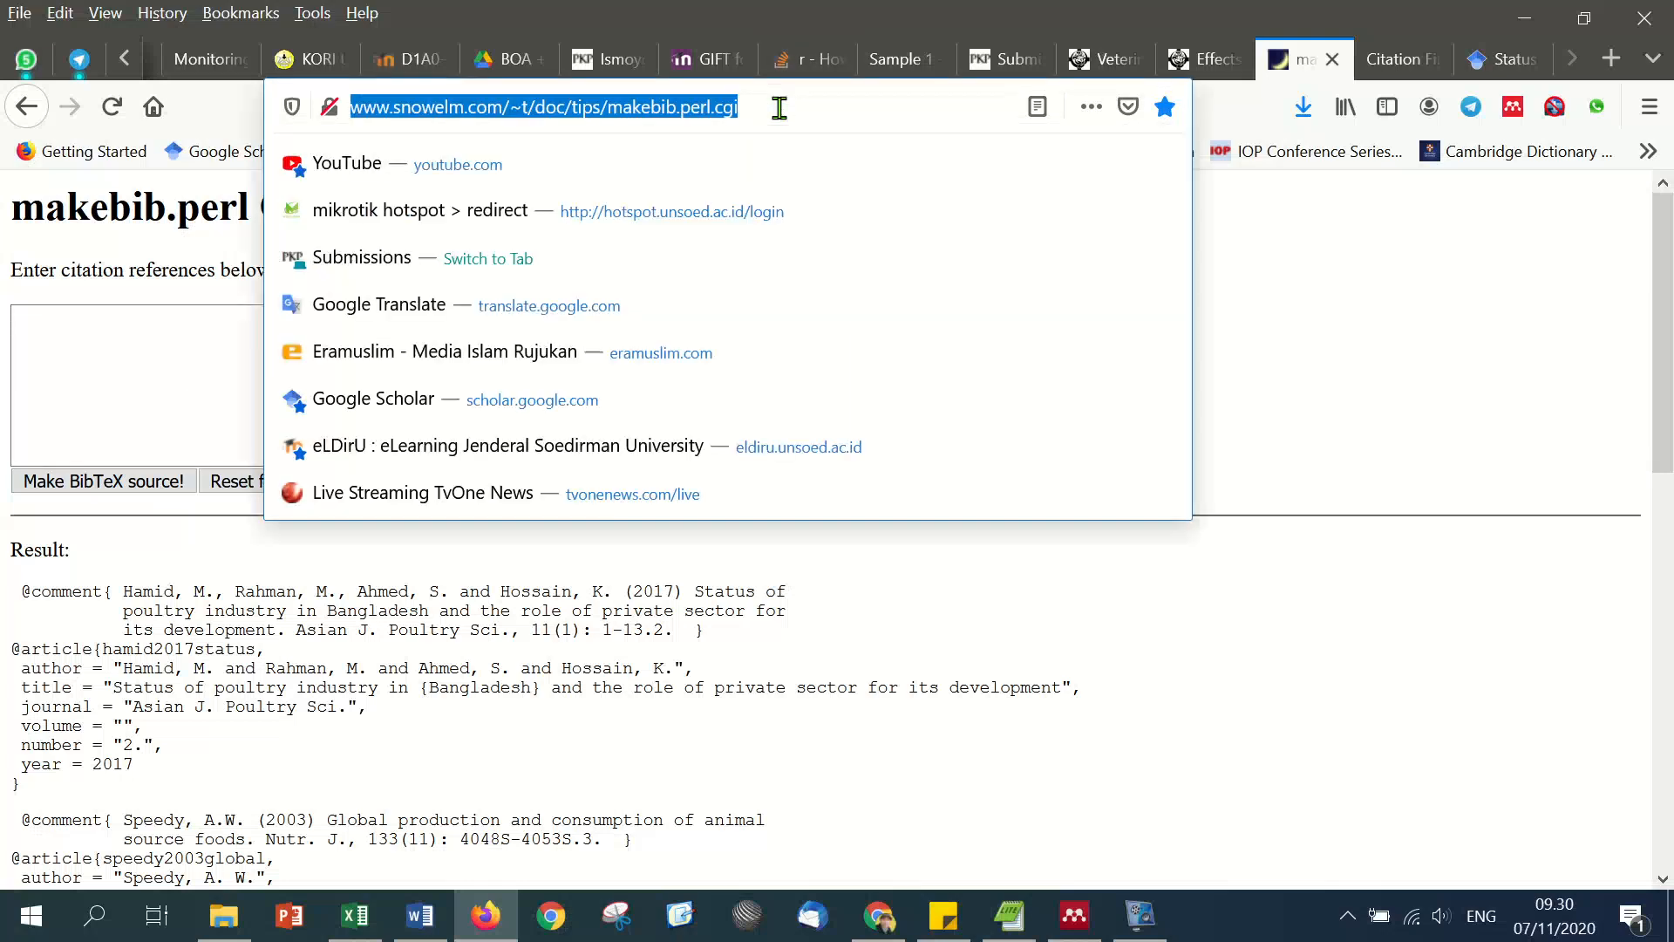
pyautogui.click(1332, 61)
pyautogui.click(943, 916)
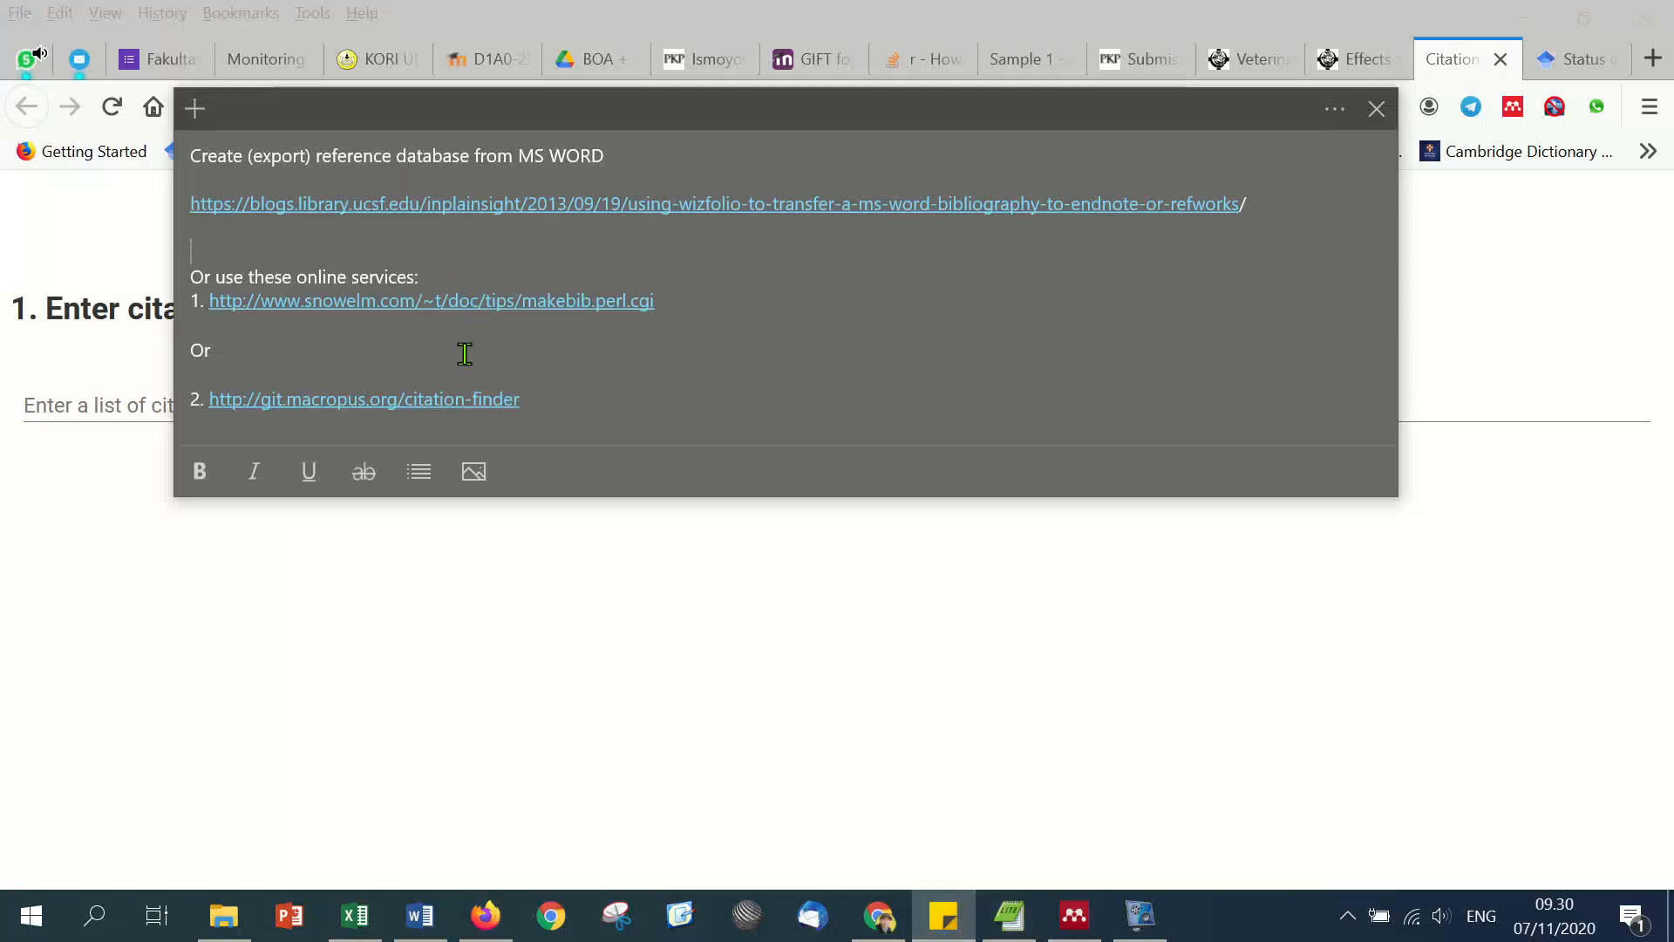
pyautogui.click(418, 399)
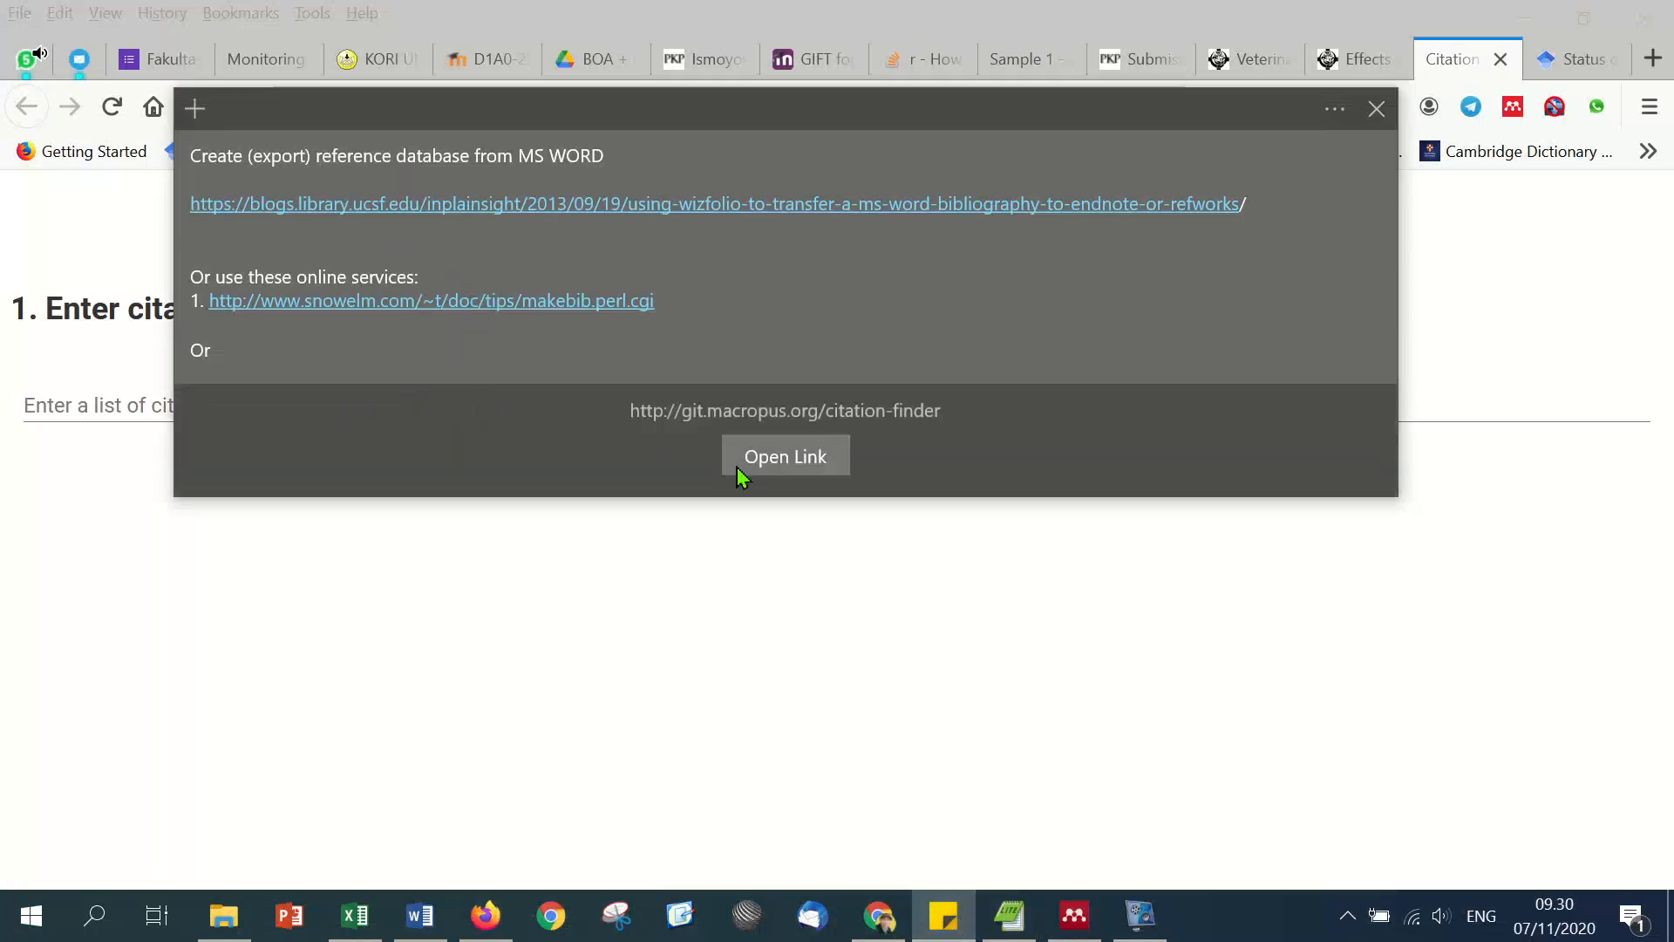
pyautogui.click(767, 460)
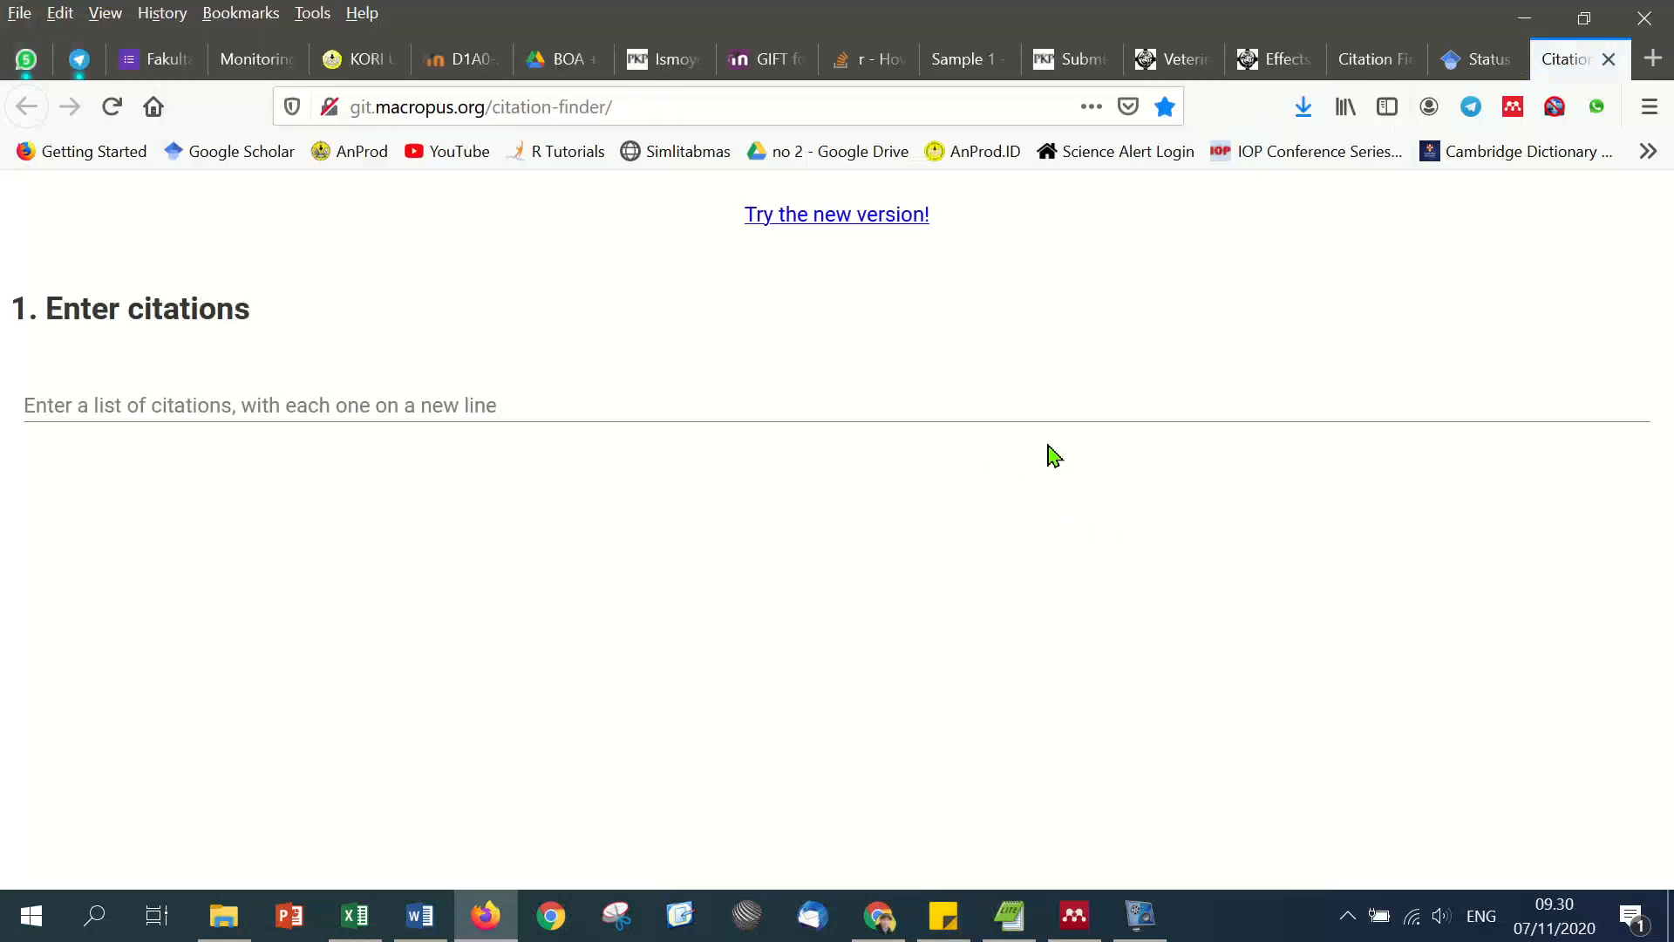
# Step: Close the older citation-finder page and open the makebib.perl link from the sticky note
pyautogui.click(1384, 61)
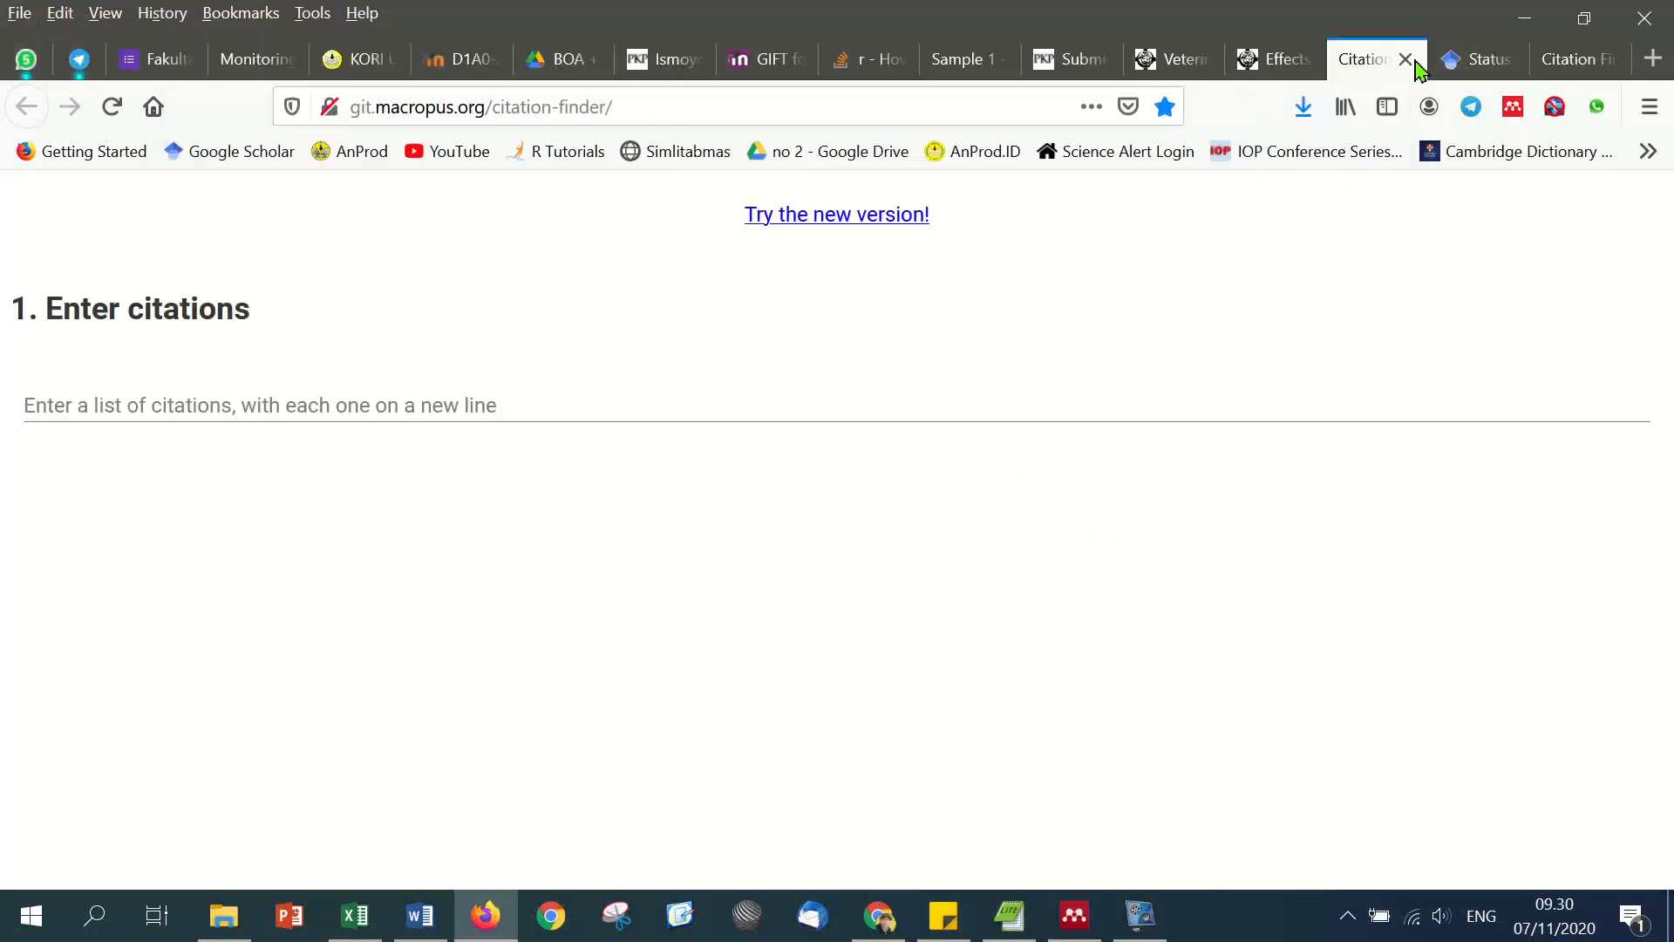
pyautogui.click(1405, 59)
pyautogui.click(943, 915)
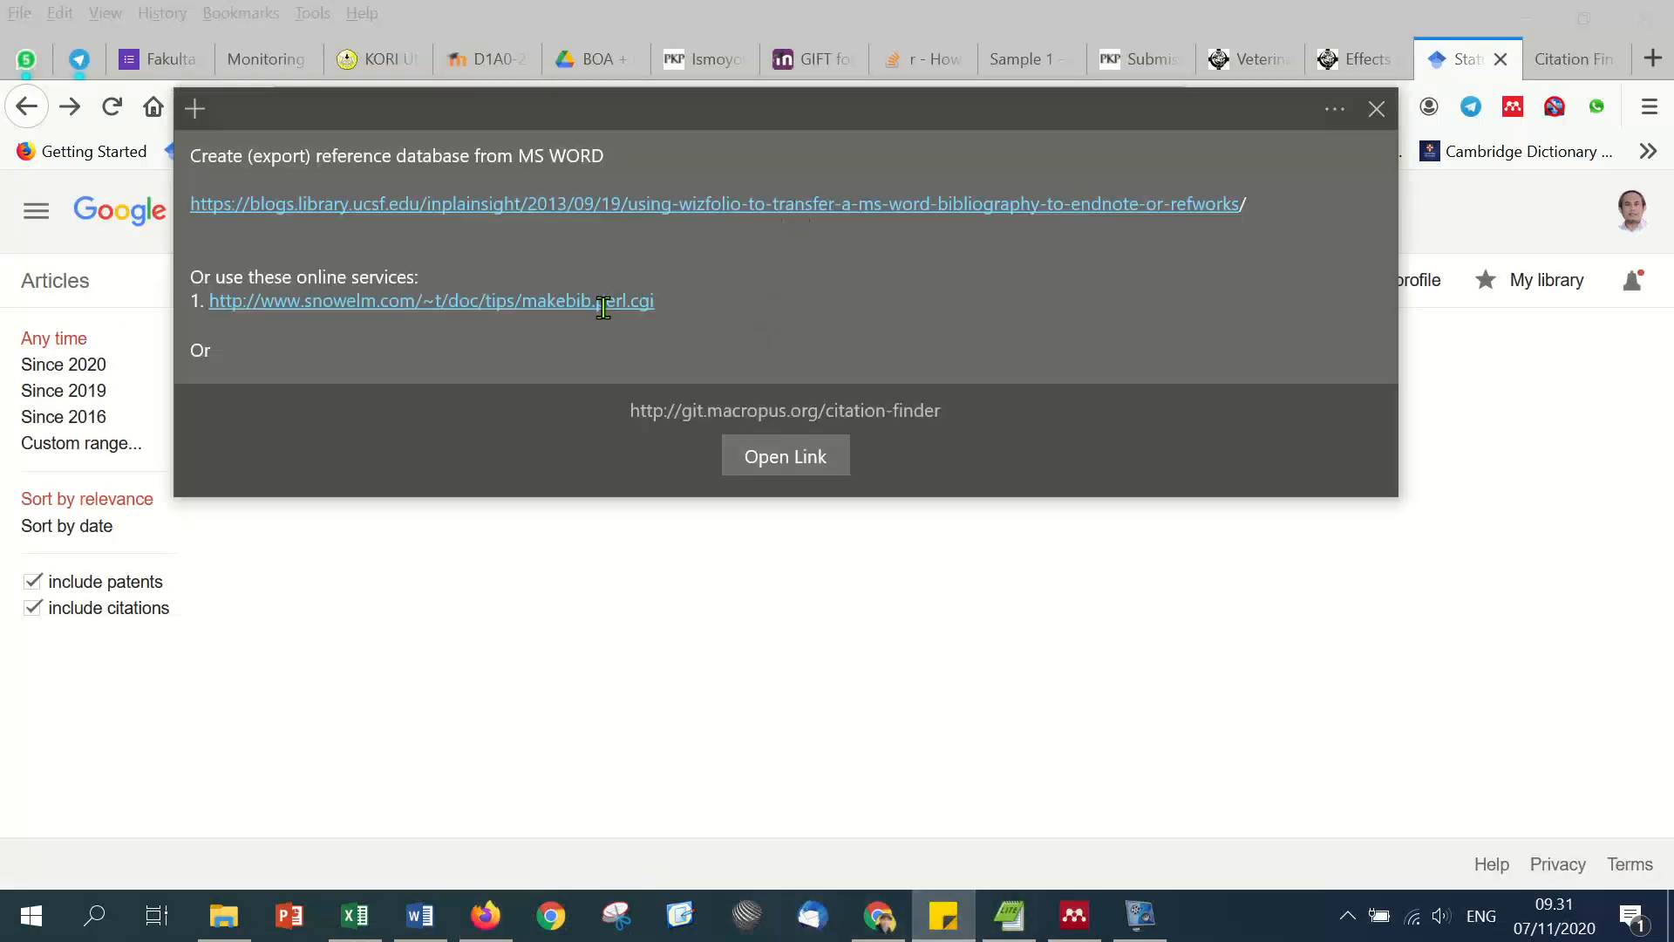
pyautogui.click(603, 306)
pyautogui.click(779, 456)
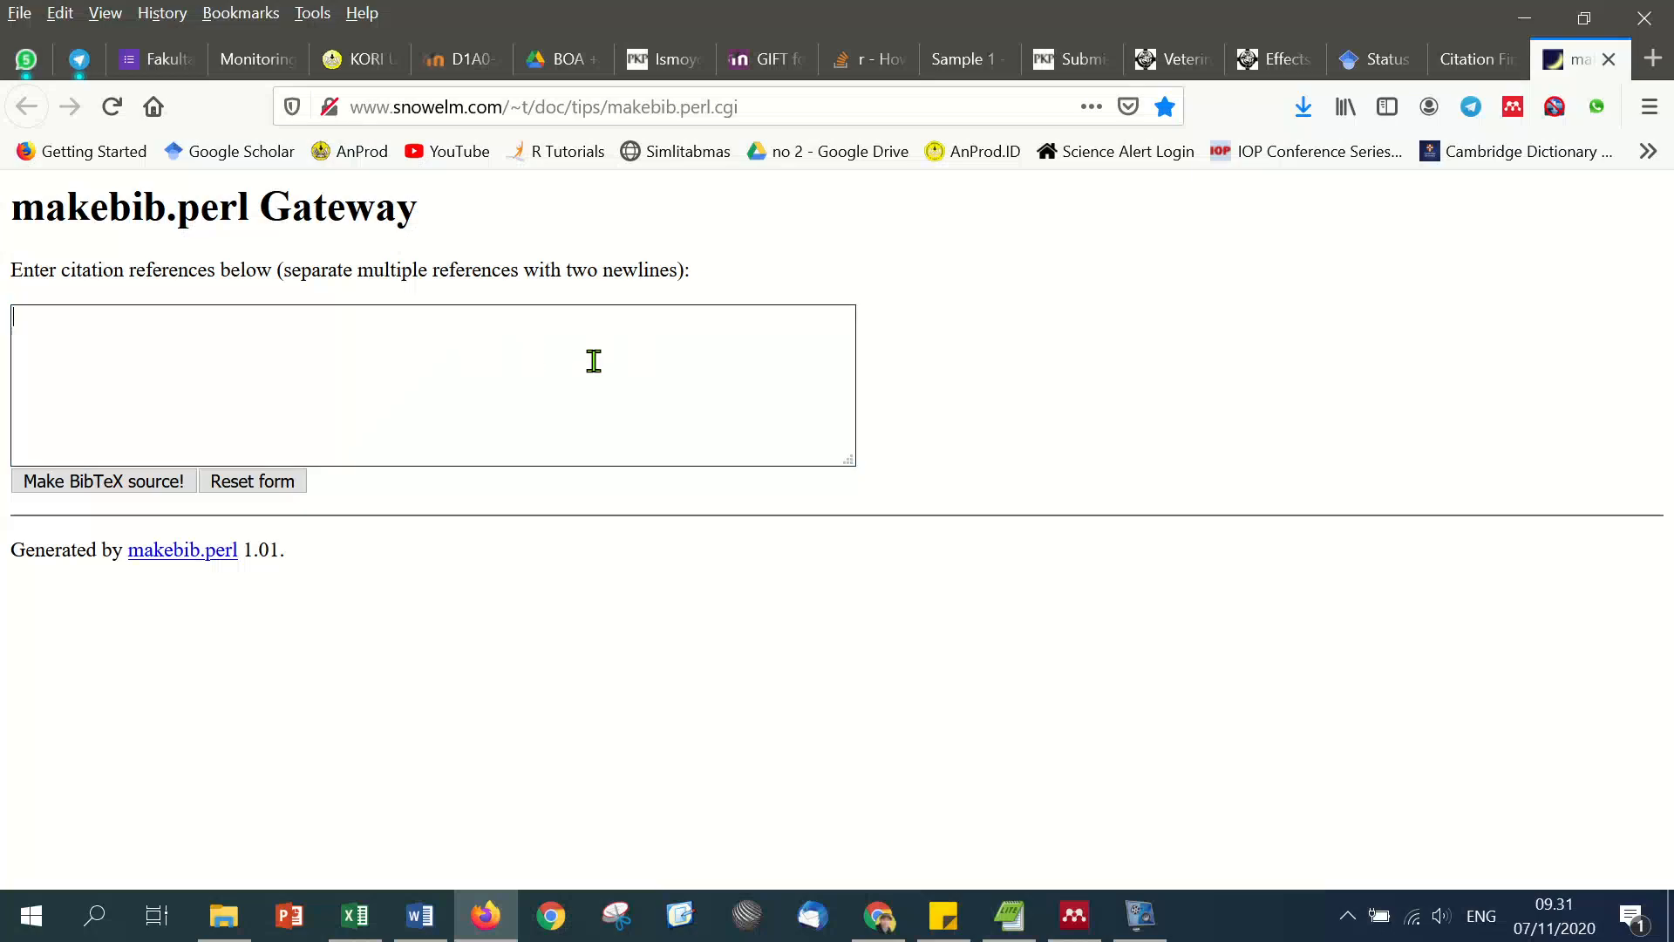
# Step: Delete the numbers 1 to 5 and their spacing in front of the entries of the Word document's References list
pyautogui.click(419, 915)
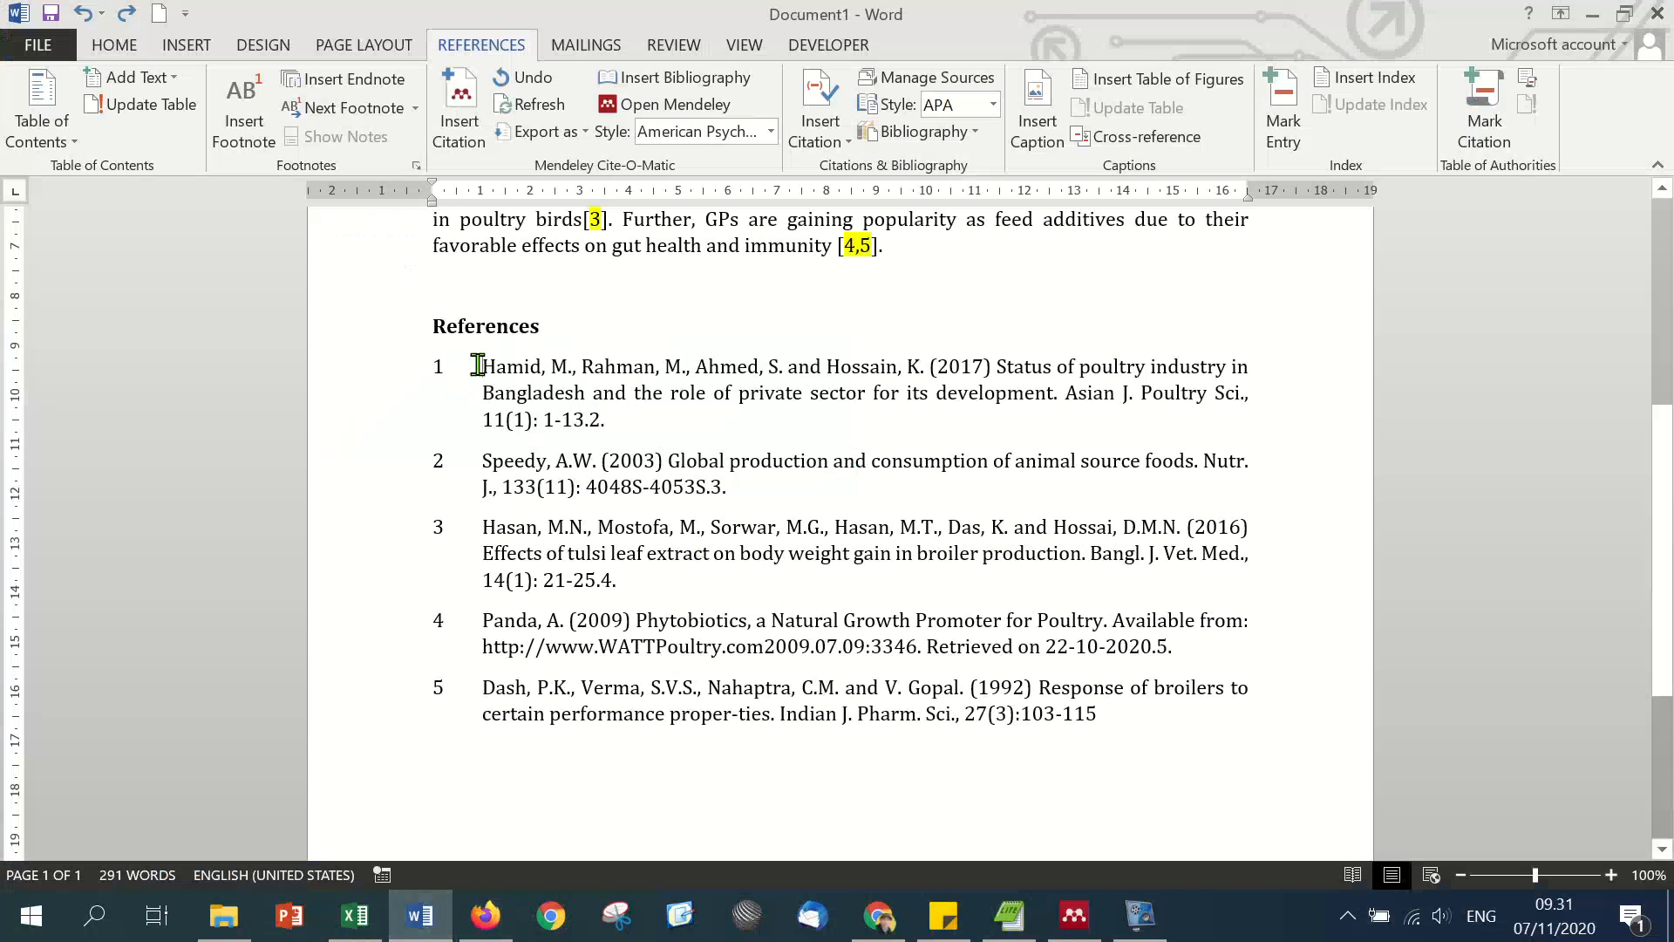
pyautogui.moveTo(478, 364); pyautogui.dragTo(392, 371)
pyautogui.press('BackSpace')
pyautogui.click(481, 459)
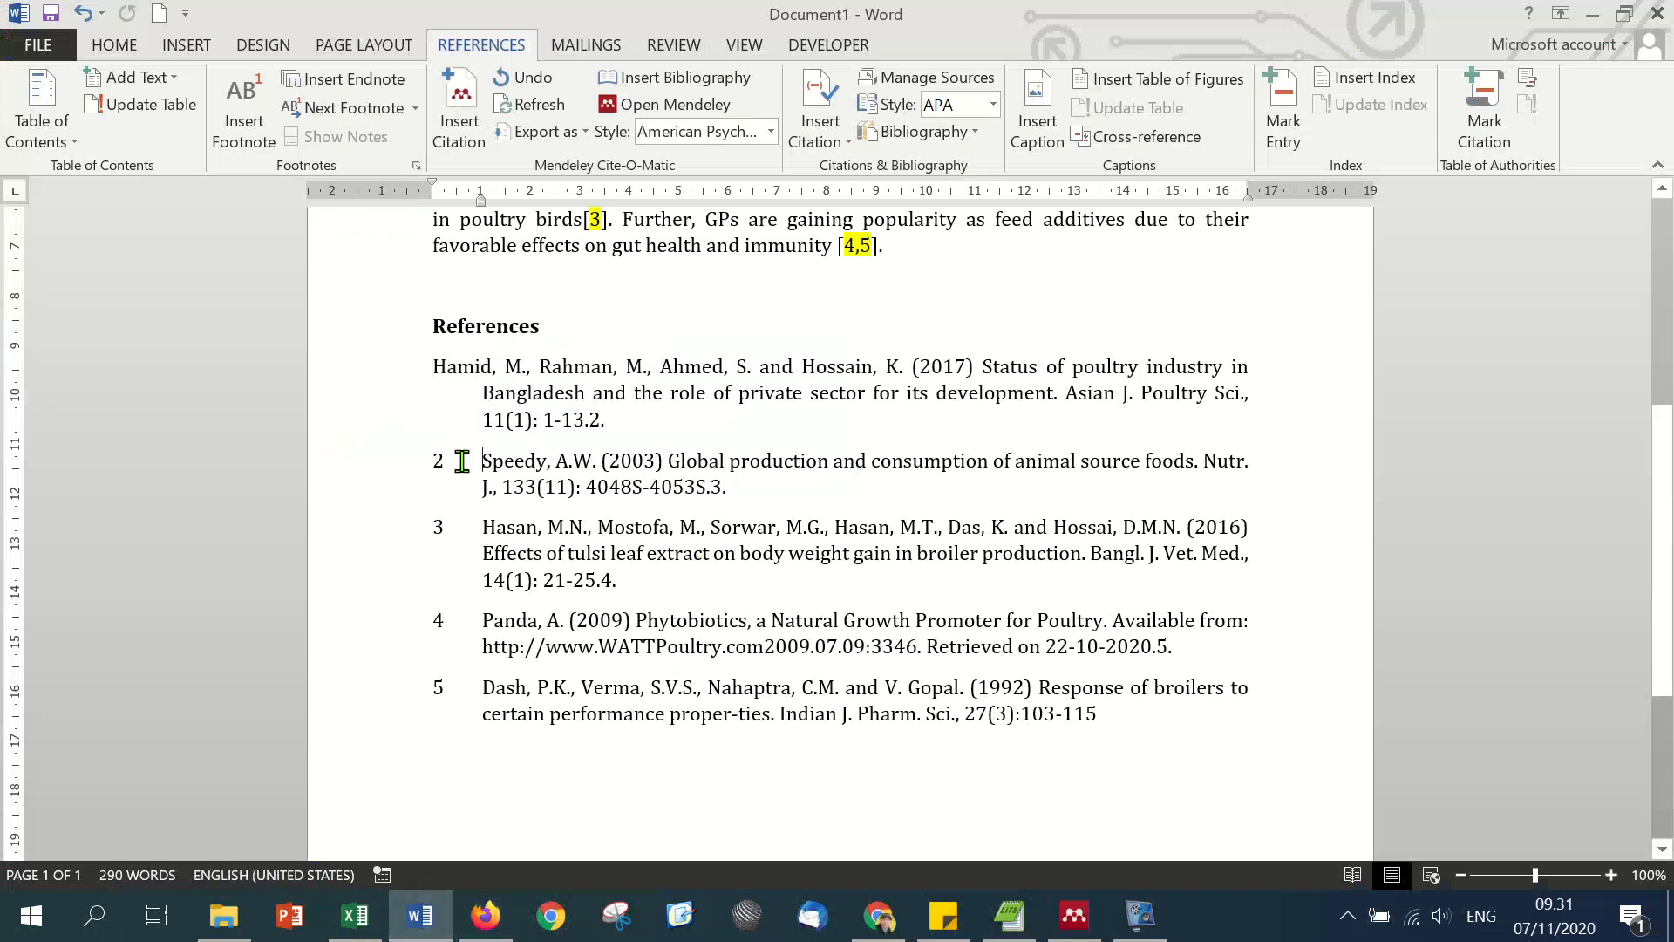
pyautogui.moveTo(462, 460); pyautogui.dragTo(410, 461)
pyautogui.press('BackSpace')
pyautogui.moveTo(482, 528); pyautogui.dragTo(406, 529)
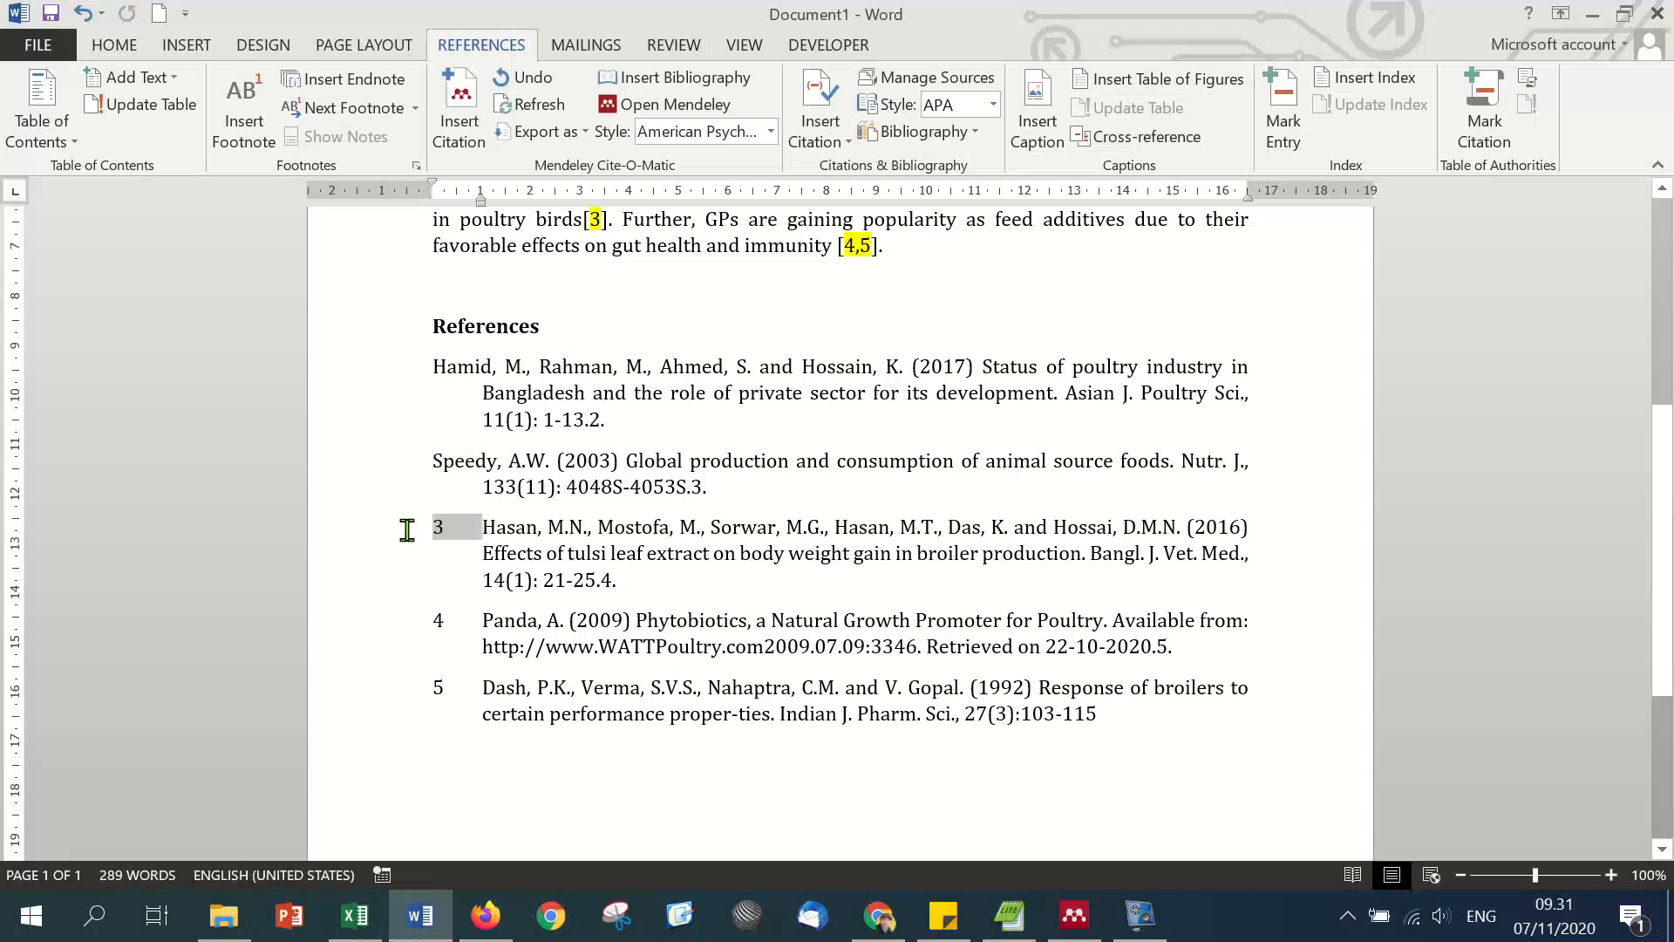
pyautogui.press('BackSpace')
pyautogui.click(471, 619)
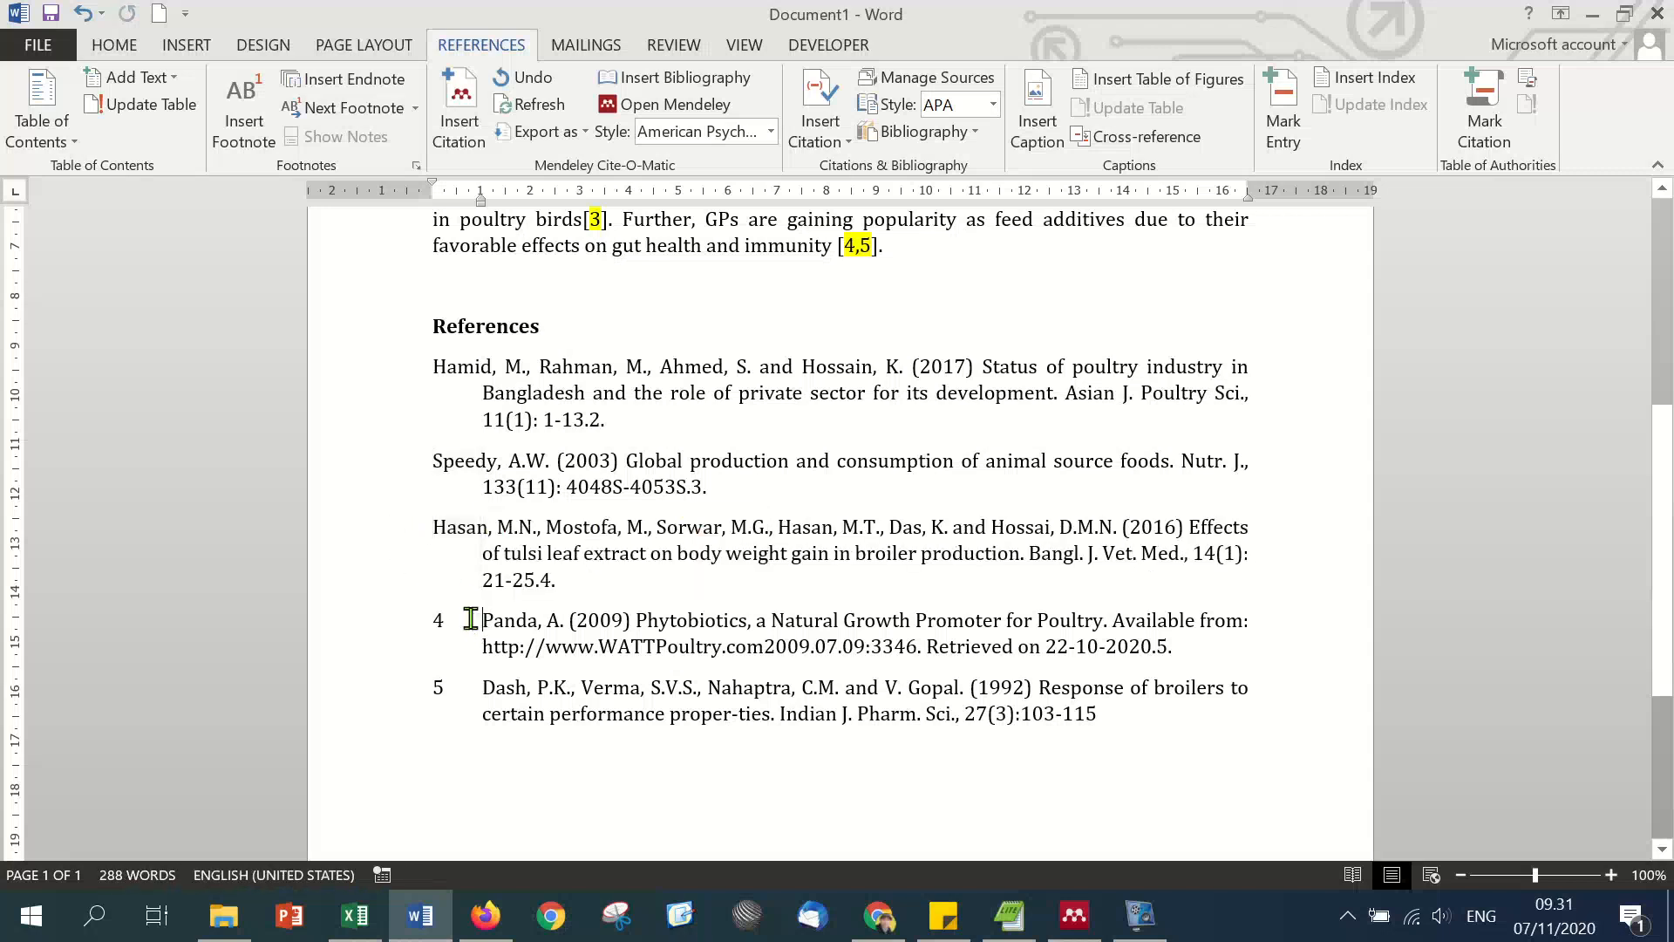
pyautogui.moveTo(471, 619); pyautogui.dragTo(417, 619)
pyautogui.press('BackSpace')
pyautogui.moveTo(482, 688); pyautogui.dragTo(411, 695)
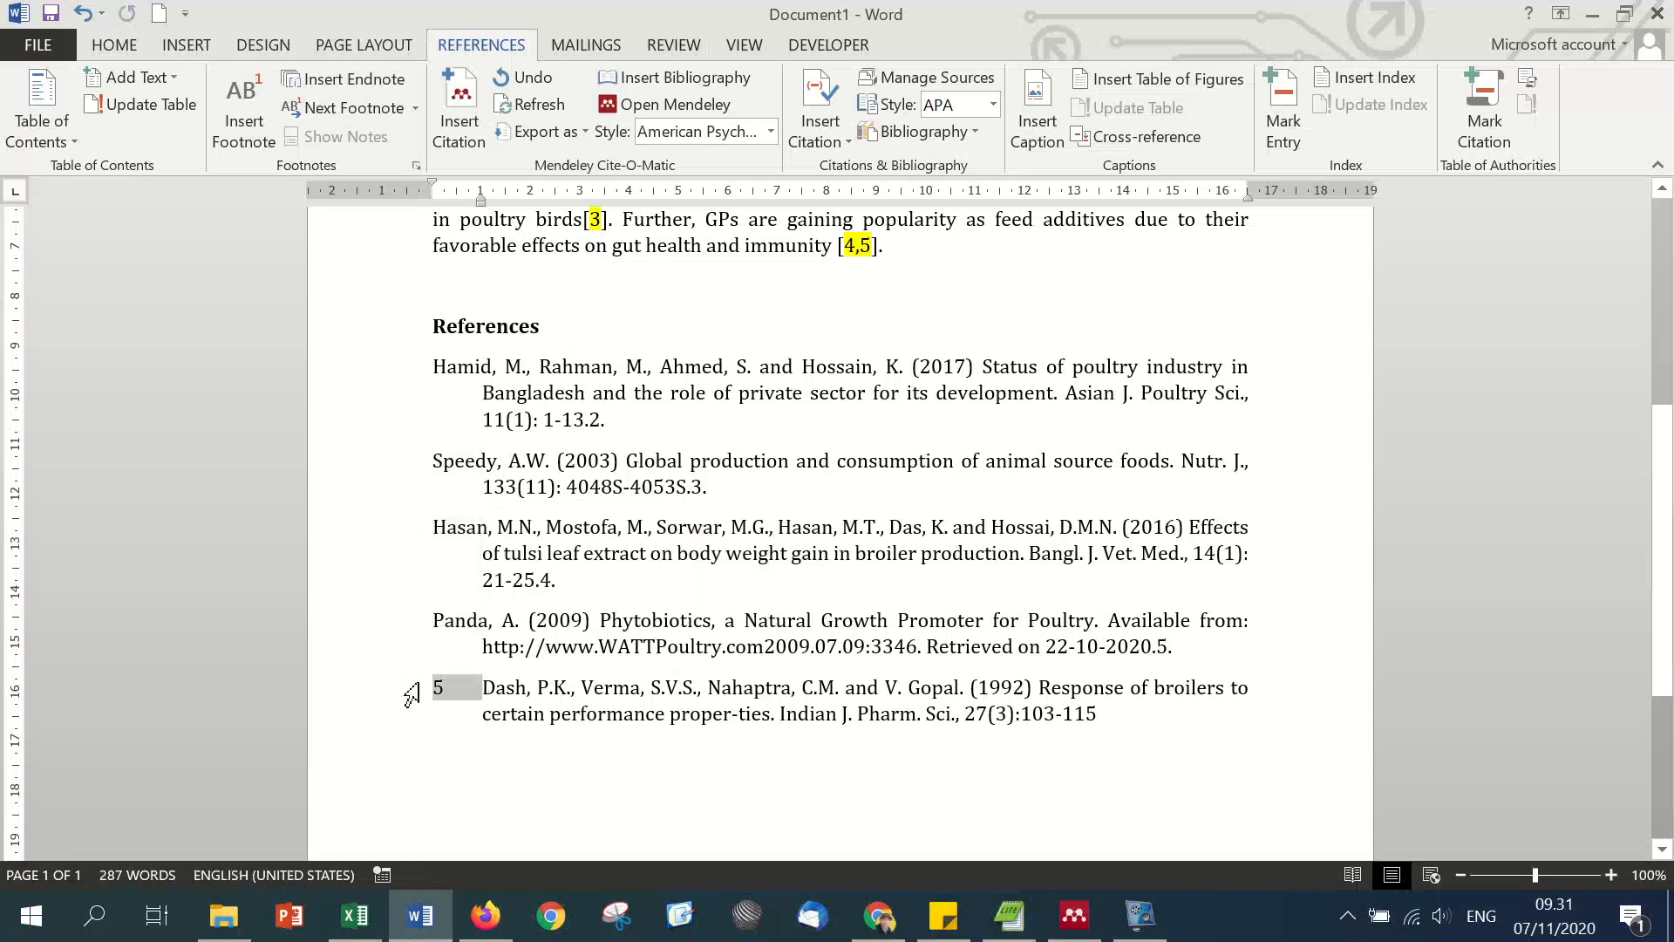
pyautogui.press('BackSpace')
# Step: Copy the five unnumbered references from Word and paste them into the citation box of the makebib.perl page
pyautogui.moveTo(1071, 730); pyautogui.dragTo(289, 365)
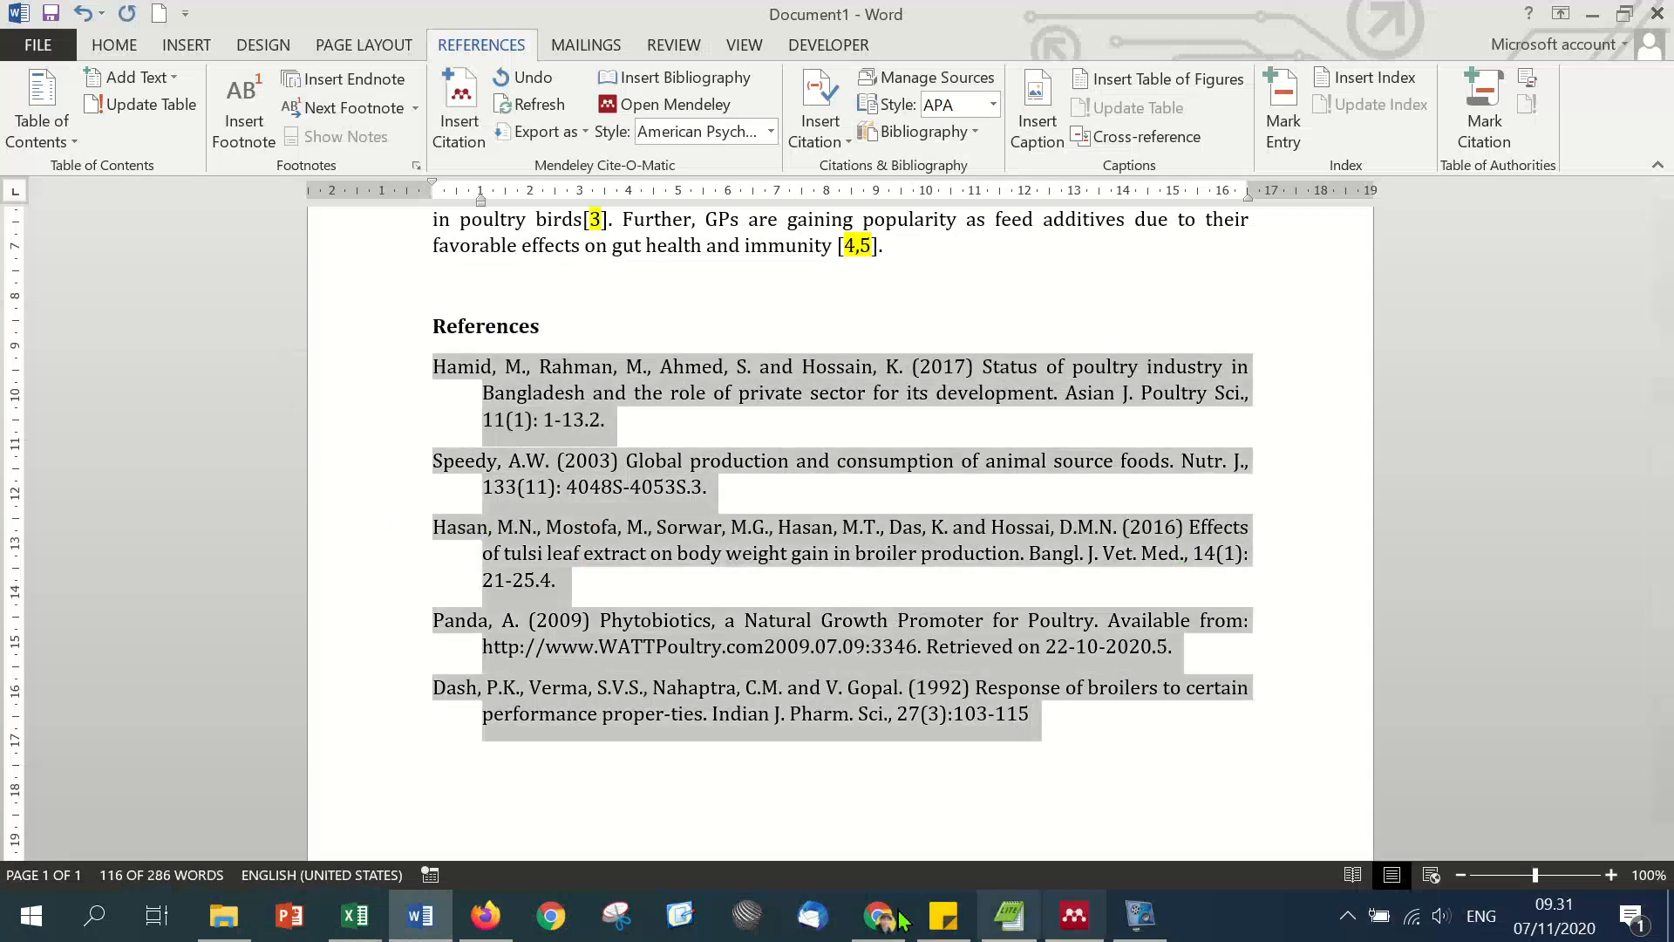
pyautogui.click(485, 916)
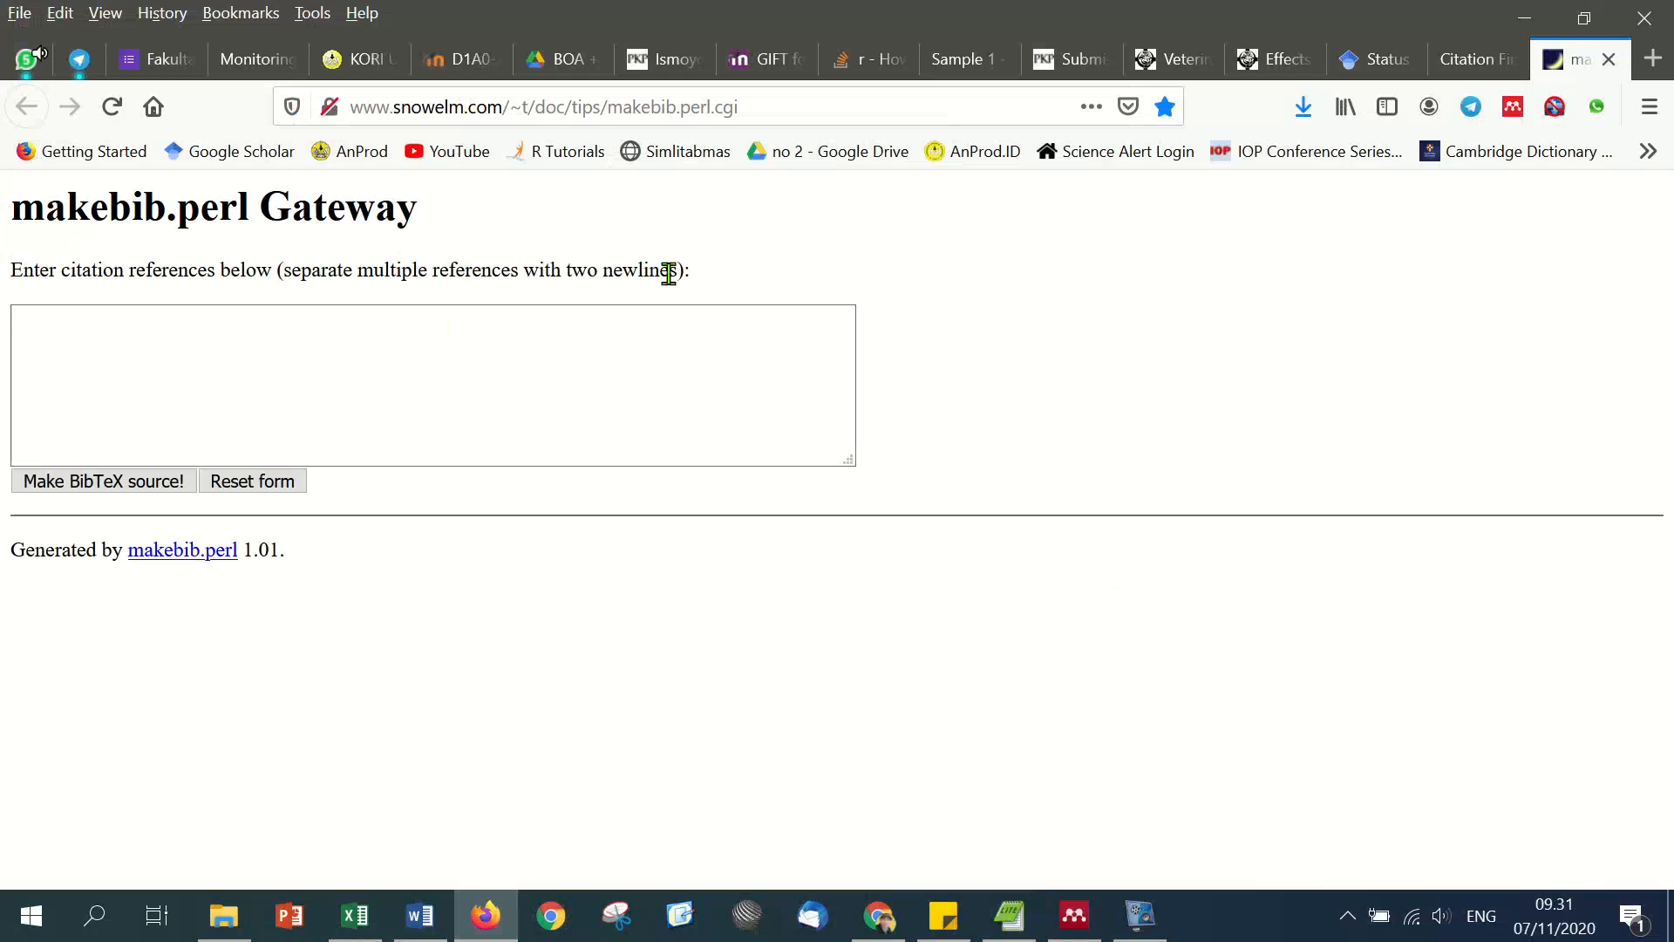
pyautogui.moveTo(11, 265); pyautogui.dragTo(705, 281)
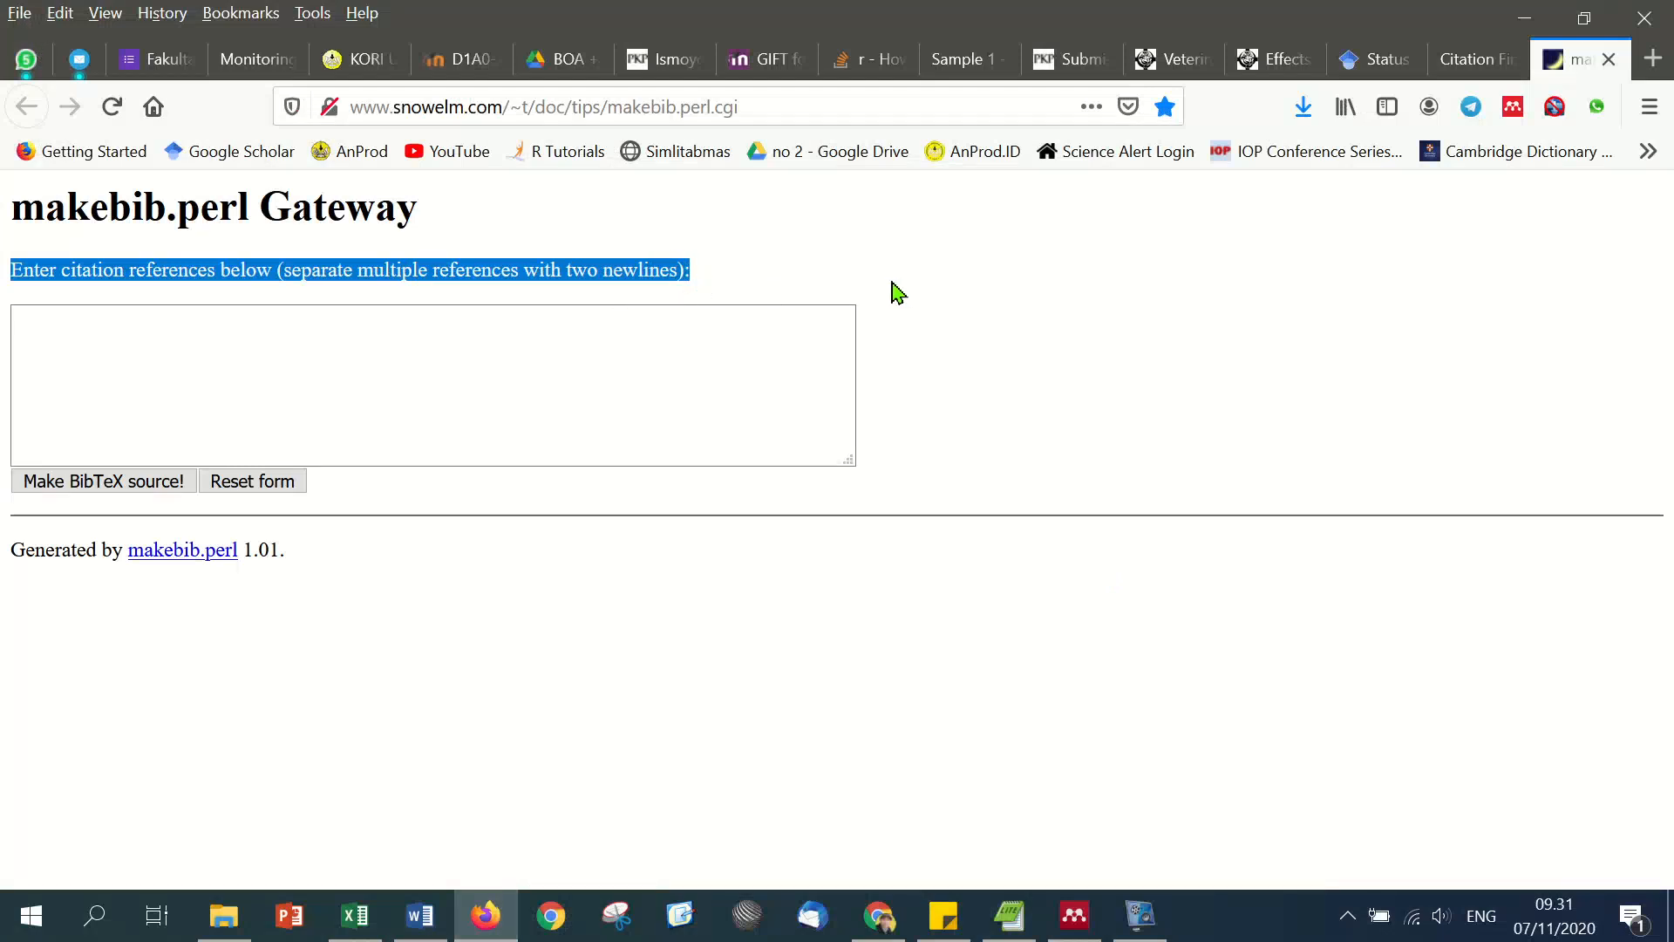
pyautogui.click(732, 340)
pyautogui.hotkey('ctrl', 'v')
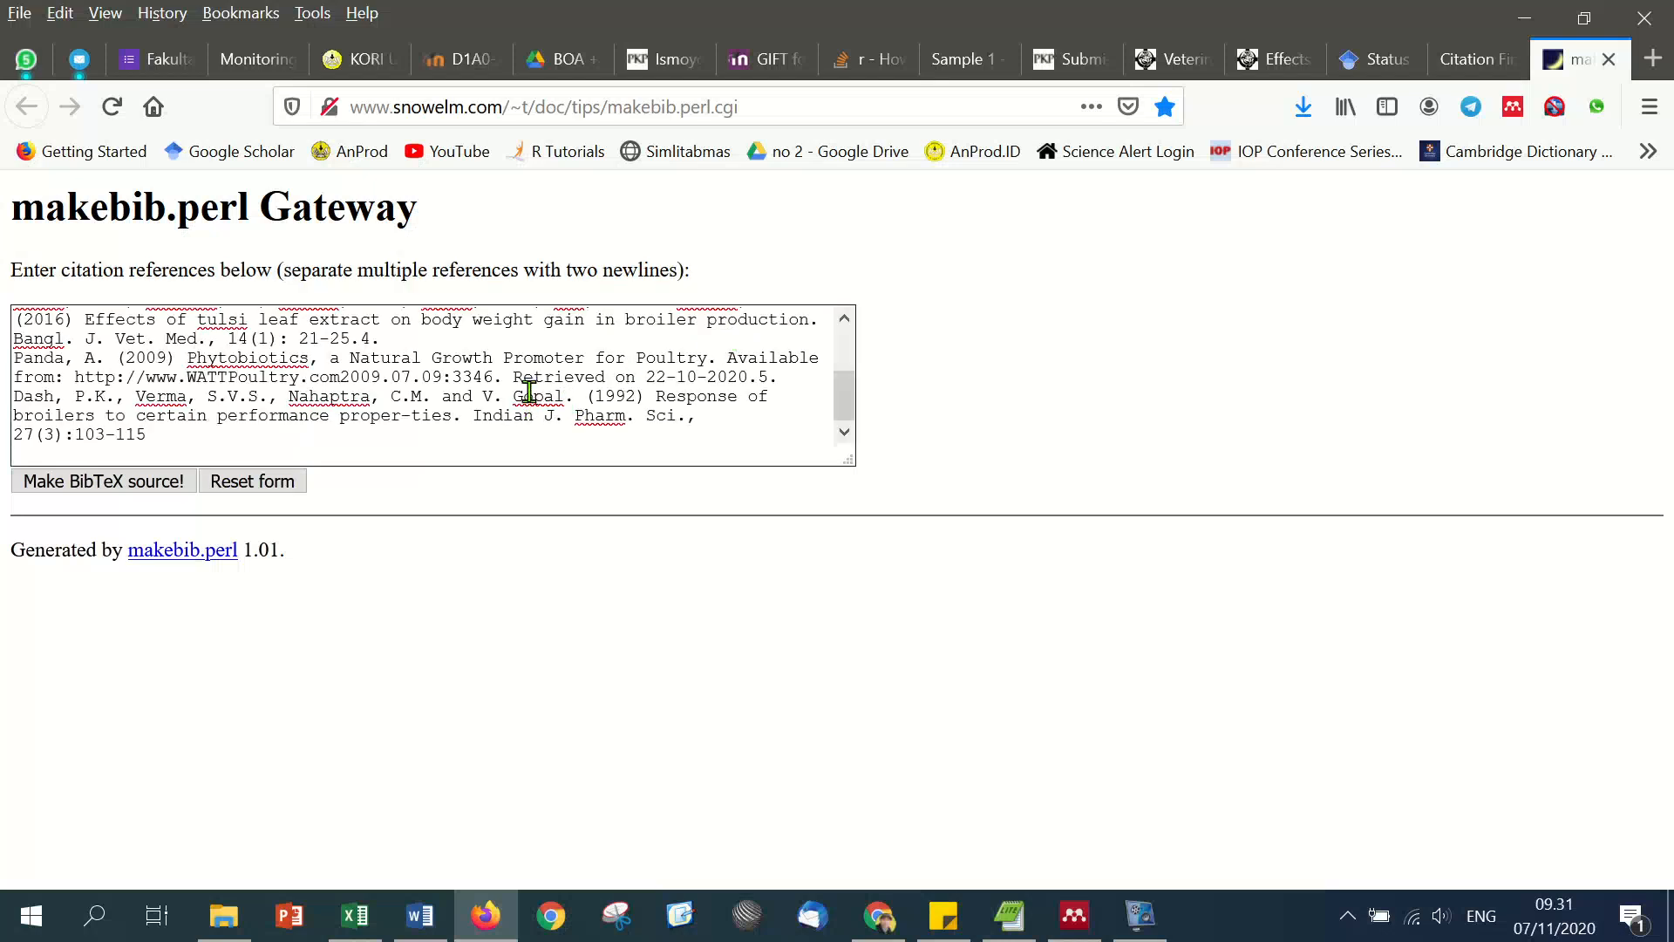
# Step: Insert two empty lines after the first and after the second reference in the citation box
pyautogui.scroll(2, 529, 391)
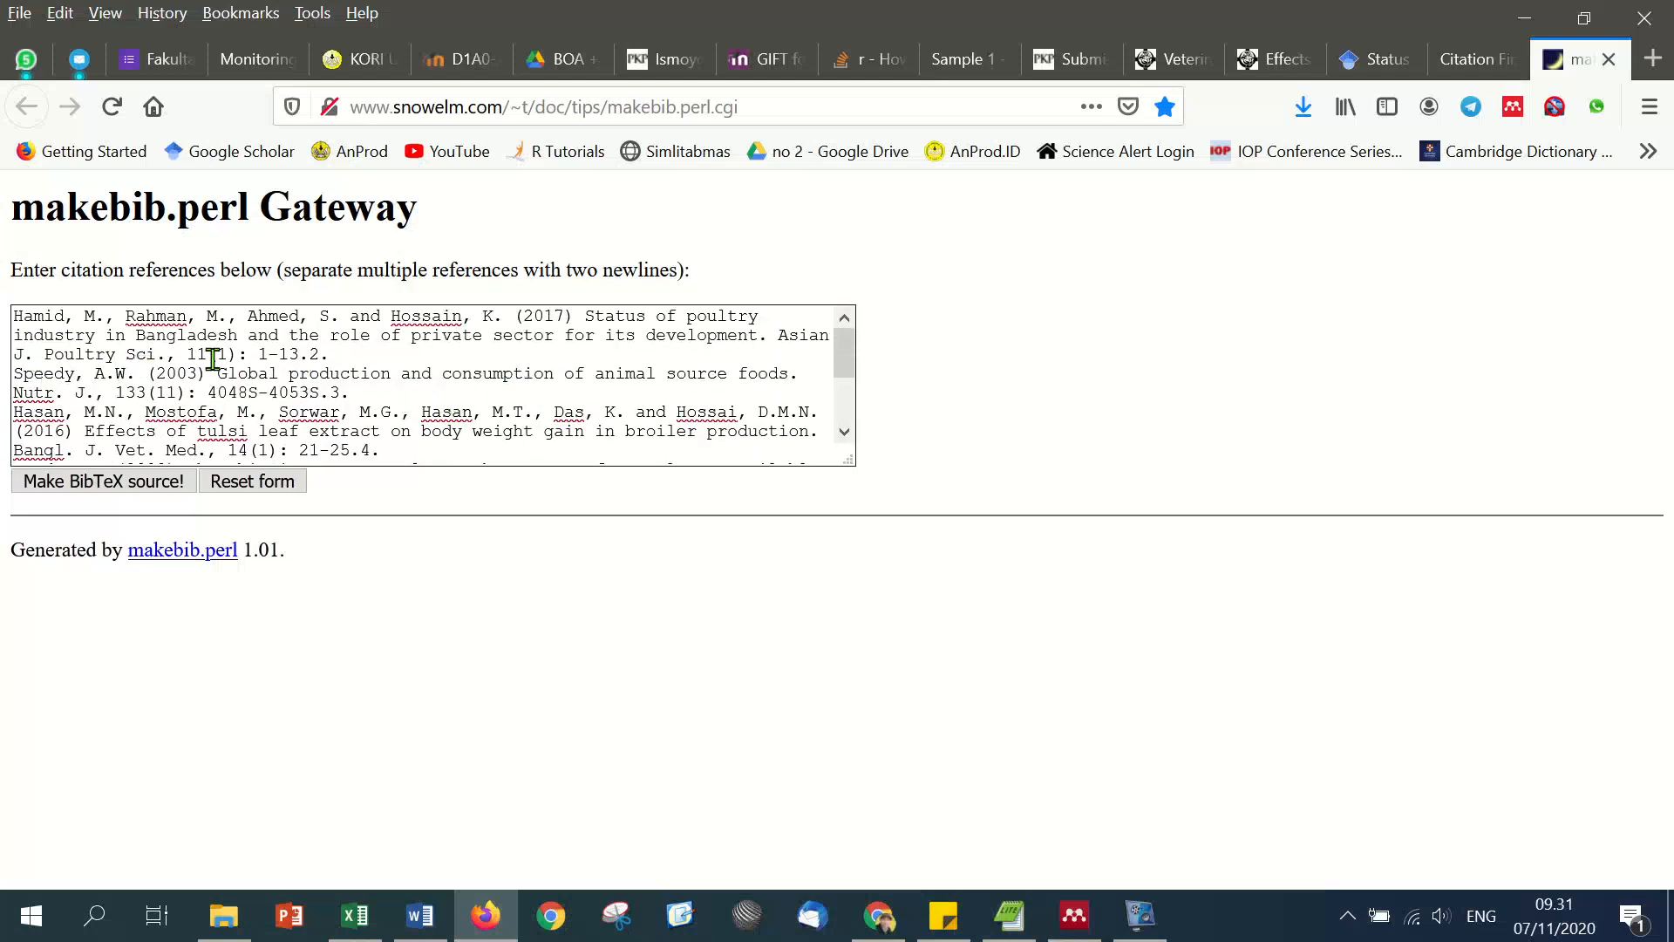
pyautogui.click(347, 356)
pyautogui.press('Return')
pyautogui.scroll(-3, 347, 358)
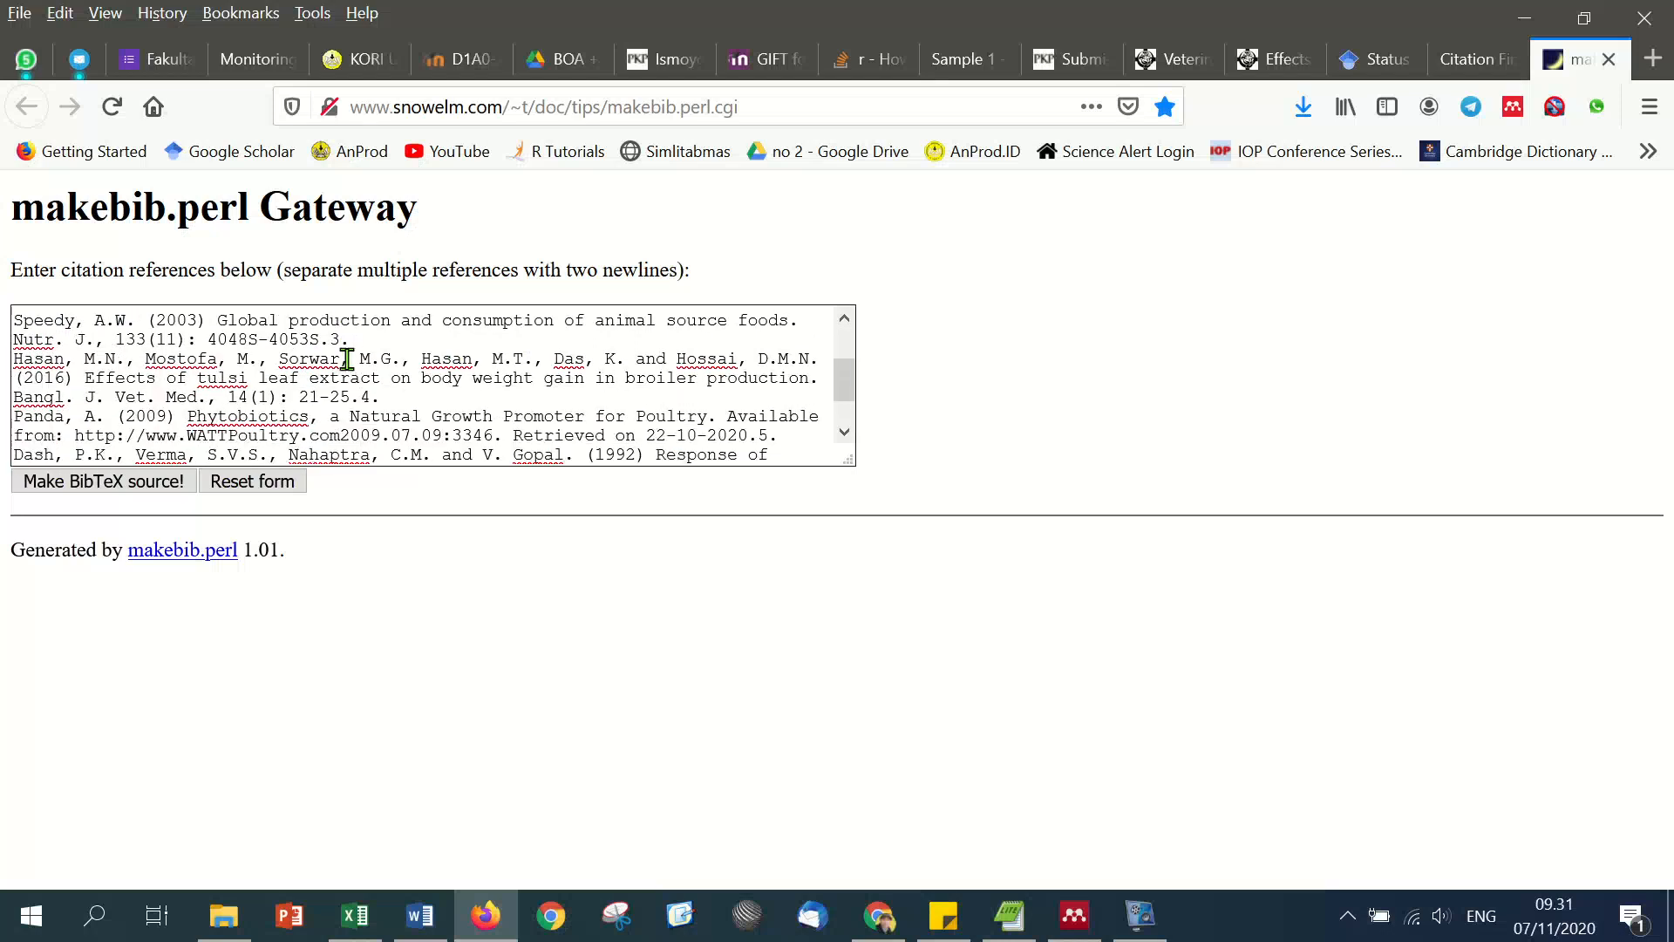
pyautogui.scroll(1, 347, 358)
pyautogui.click(361, 394)
pyautogui.press('Return')
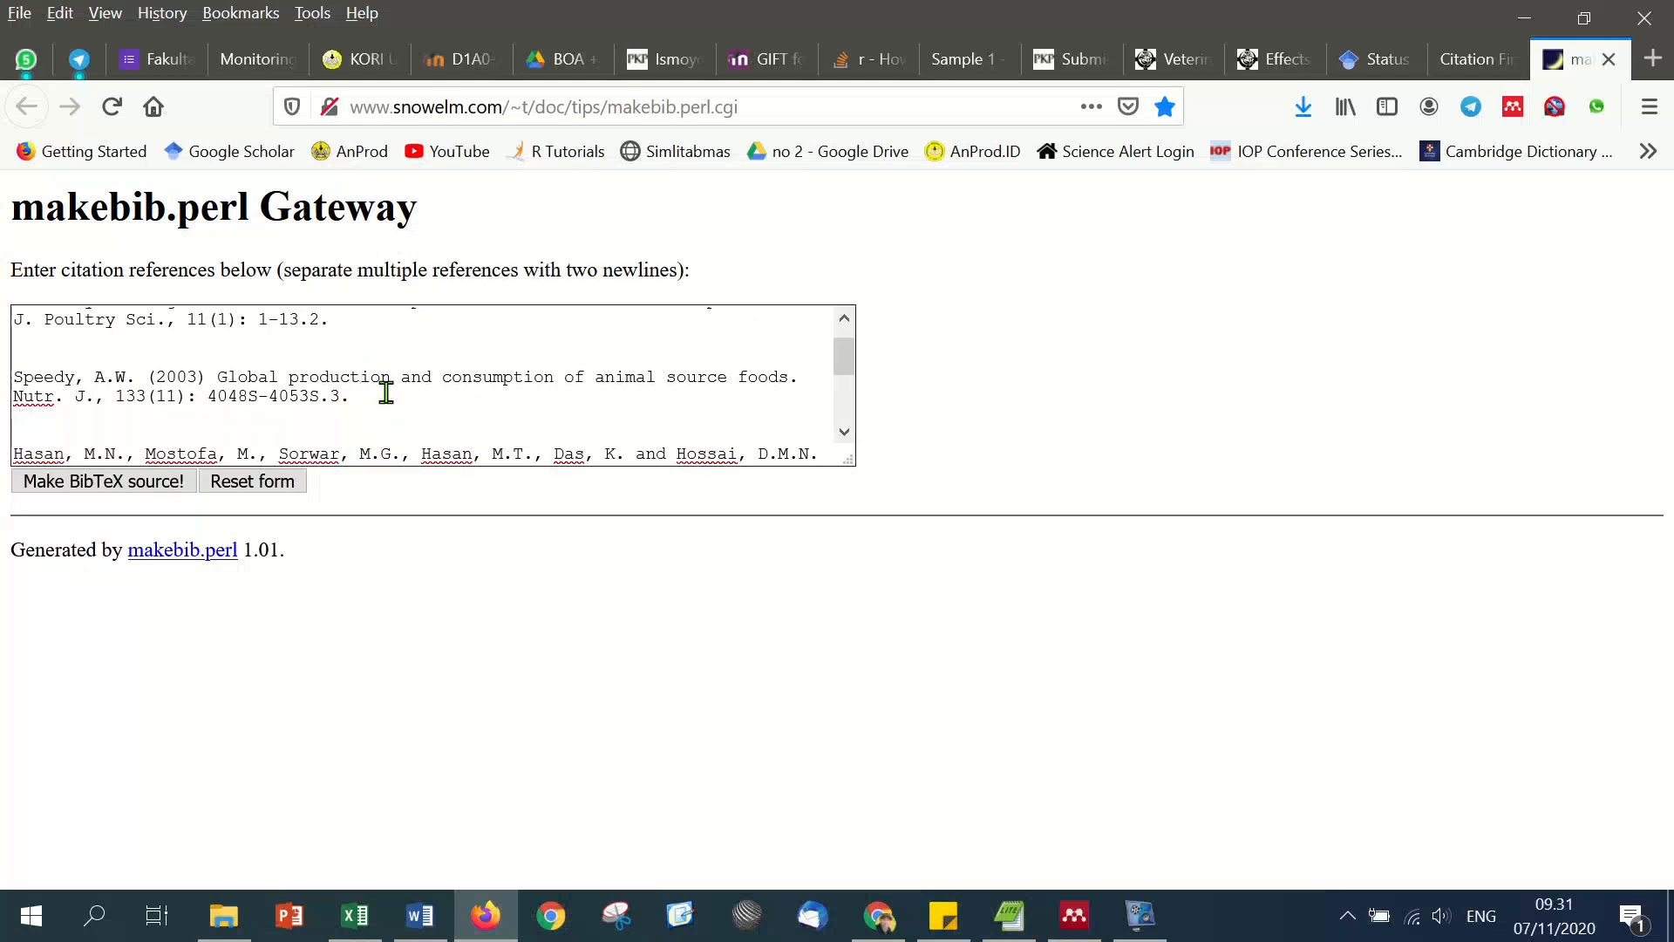
# Step: Insert two empty lines after the third and after the fourth reference in the citation box
pyautogui.scroll(-4, 384, 385)
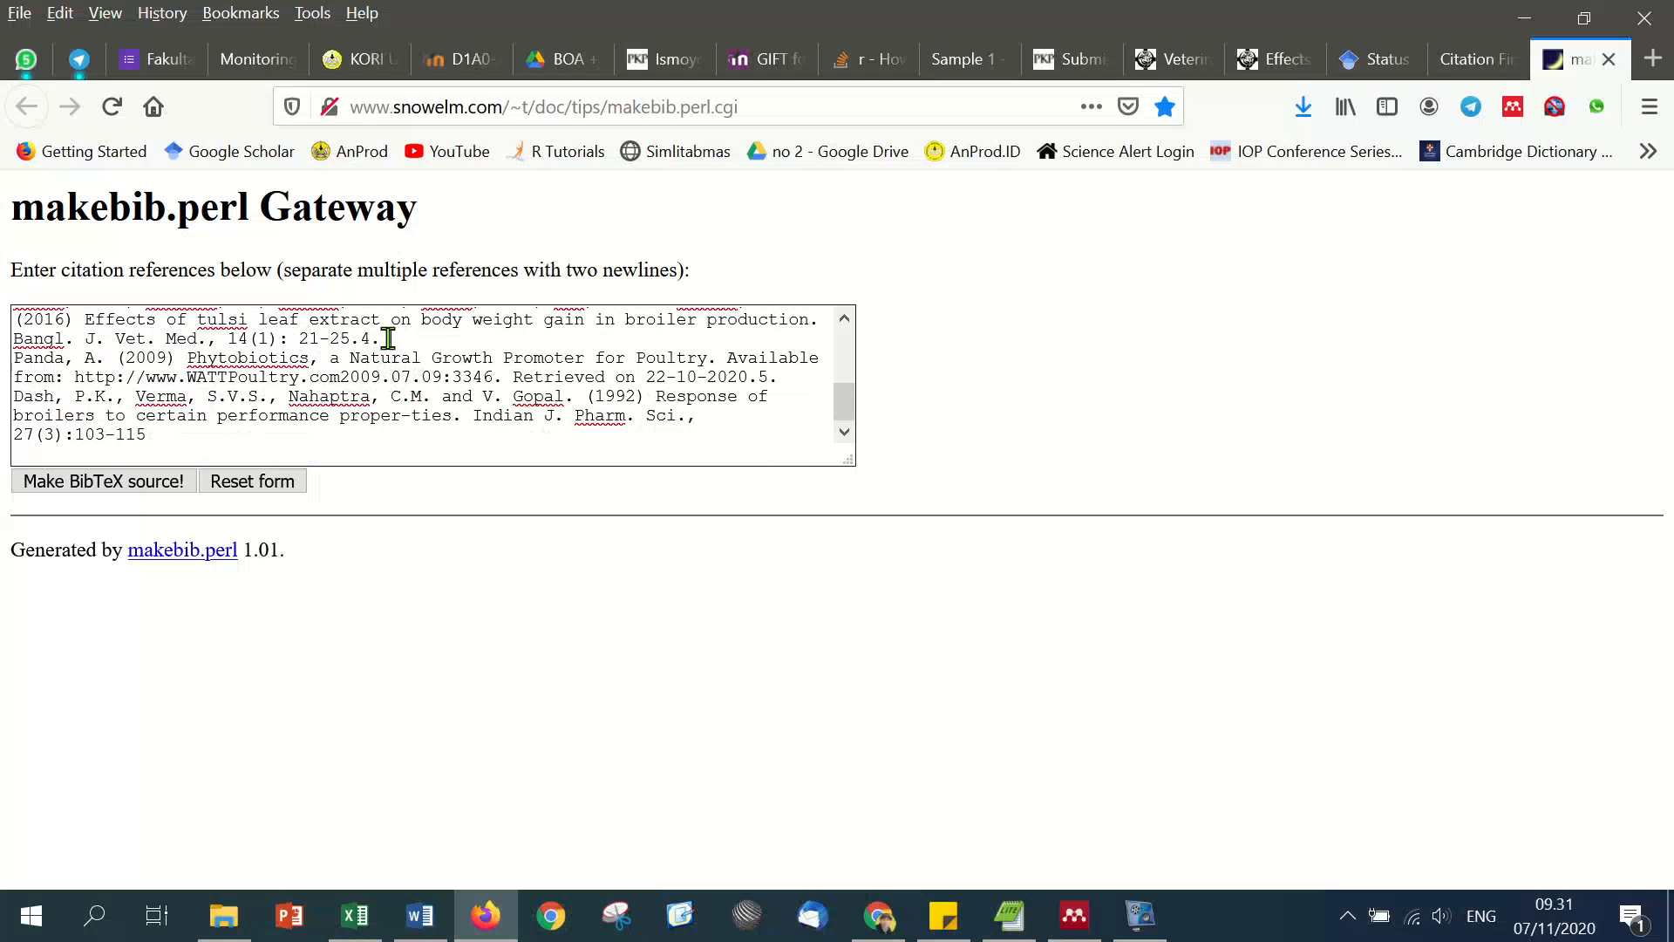
pyautogui.click(424, 337)
pyautogui.press('Return')
pyautogui.press('Return')
pyautogui.scroll(-1, 405, 381)
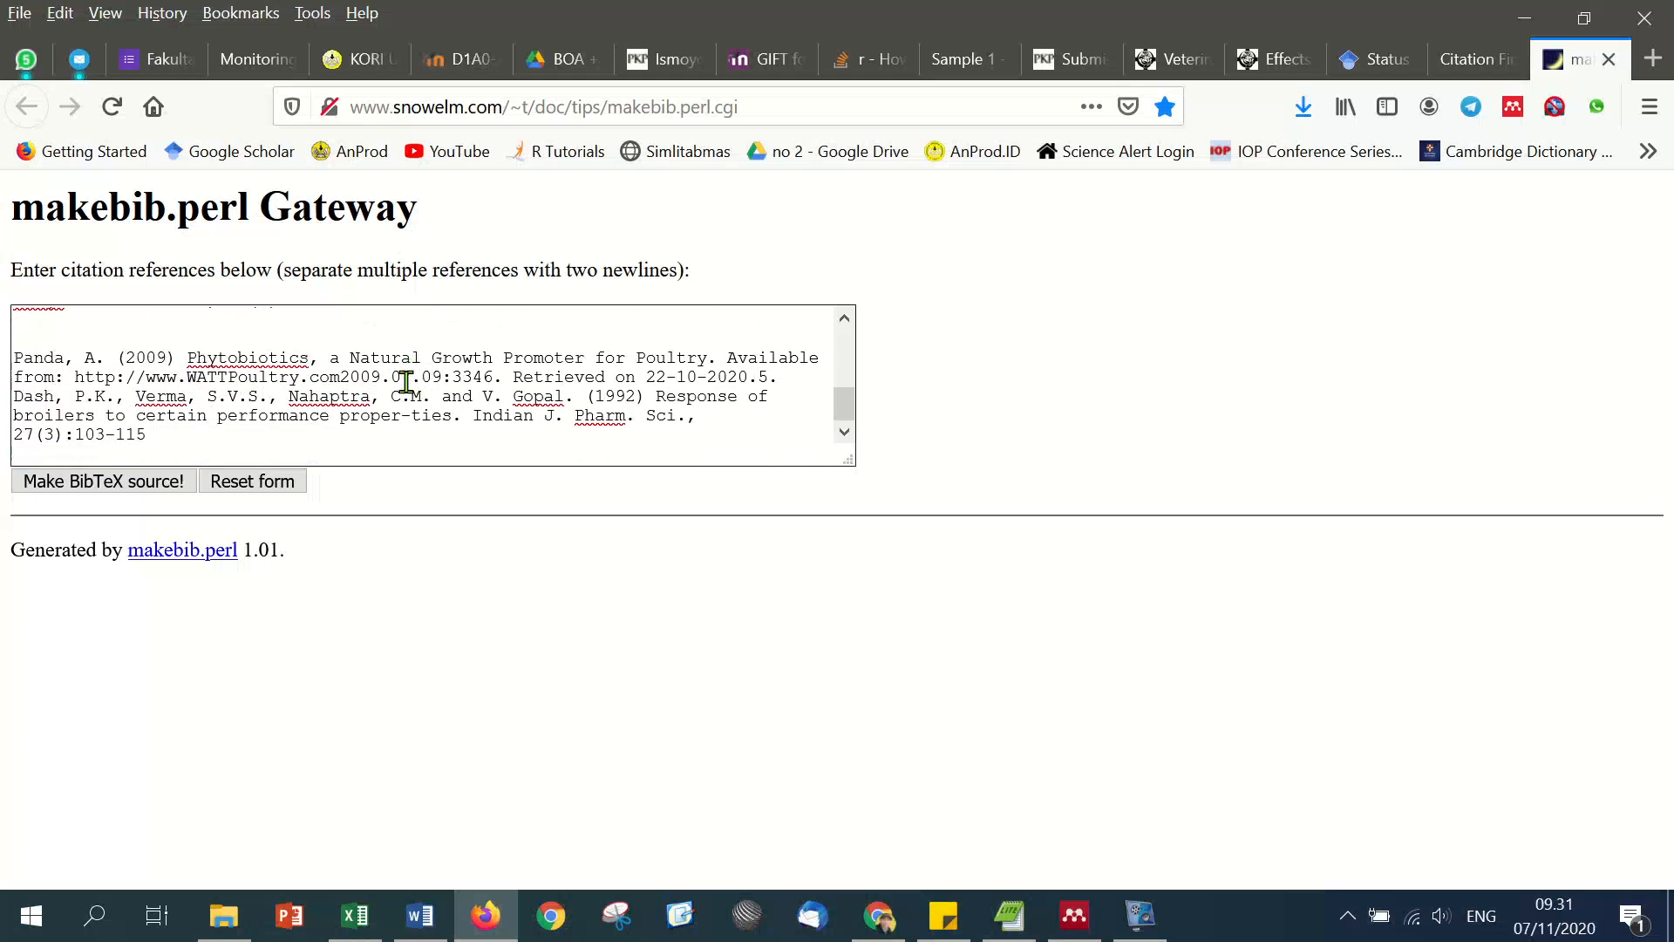
pyautogui.click(804, 377)
pyautogui.press('Return')
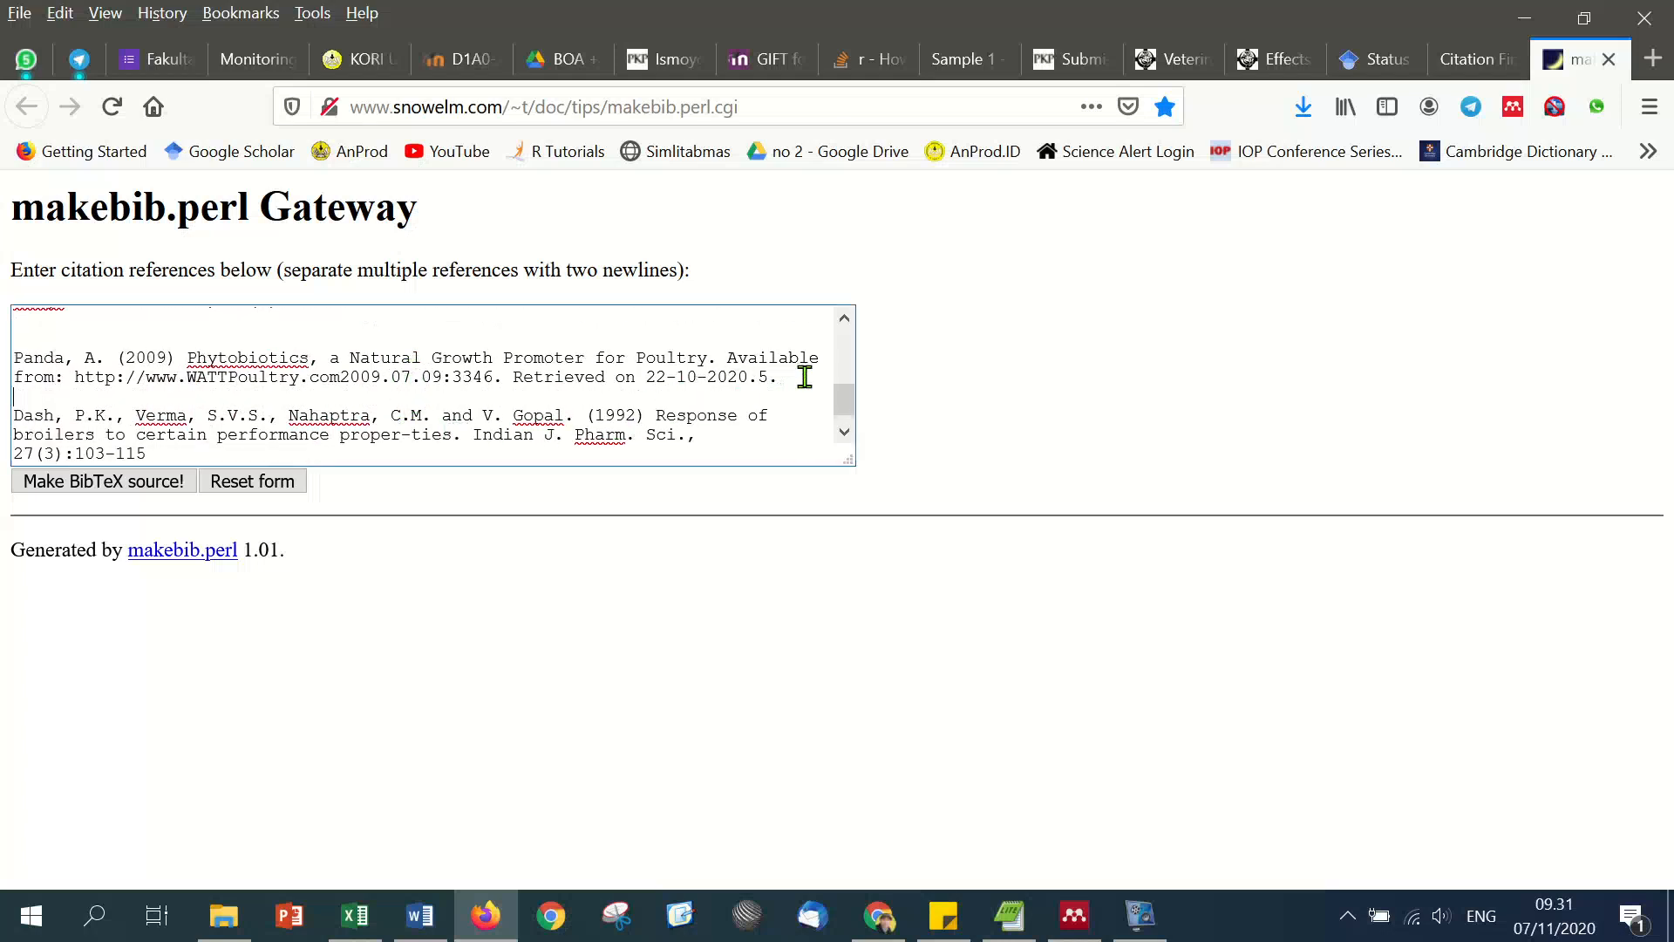
pyautogui.press('Return')
pyautogui.scroll(-1, 698, 410)
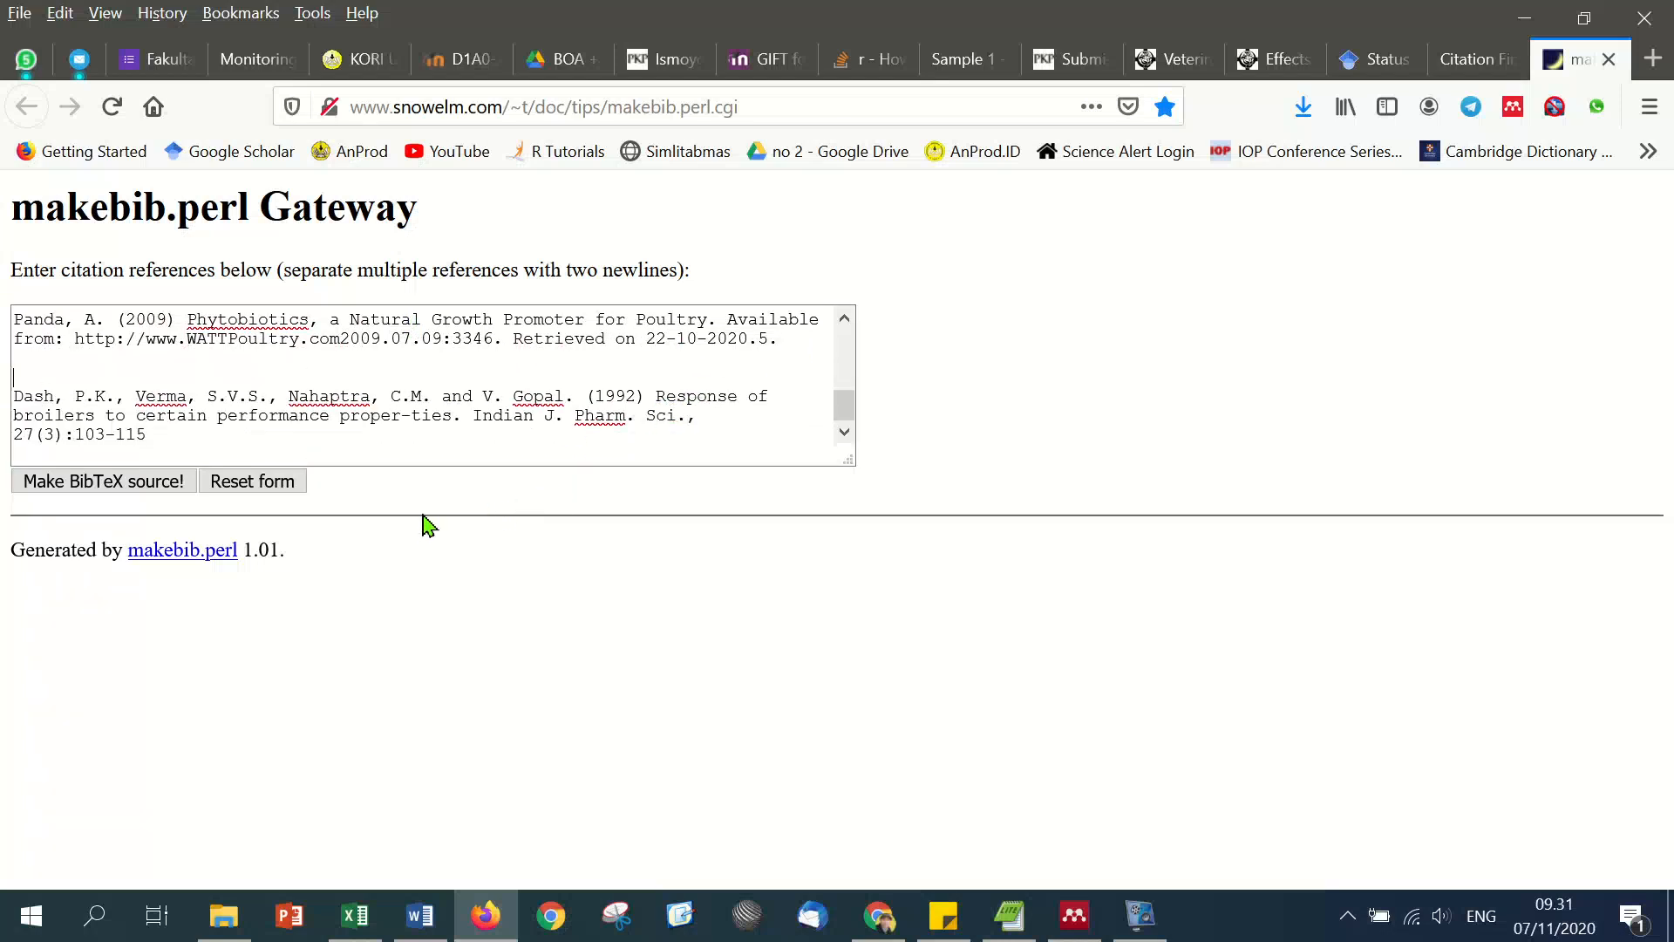
# Step: Generate the BibTeX source from the pasted references and copy all the resulting entries
pyautogui.click(111, 485)
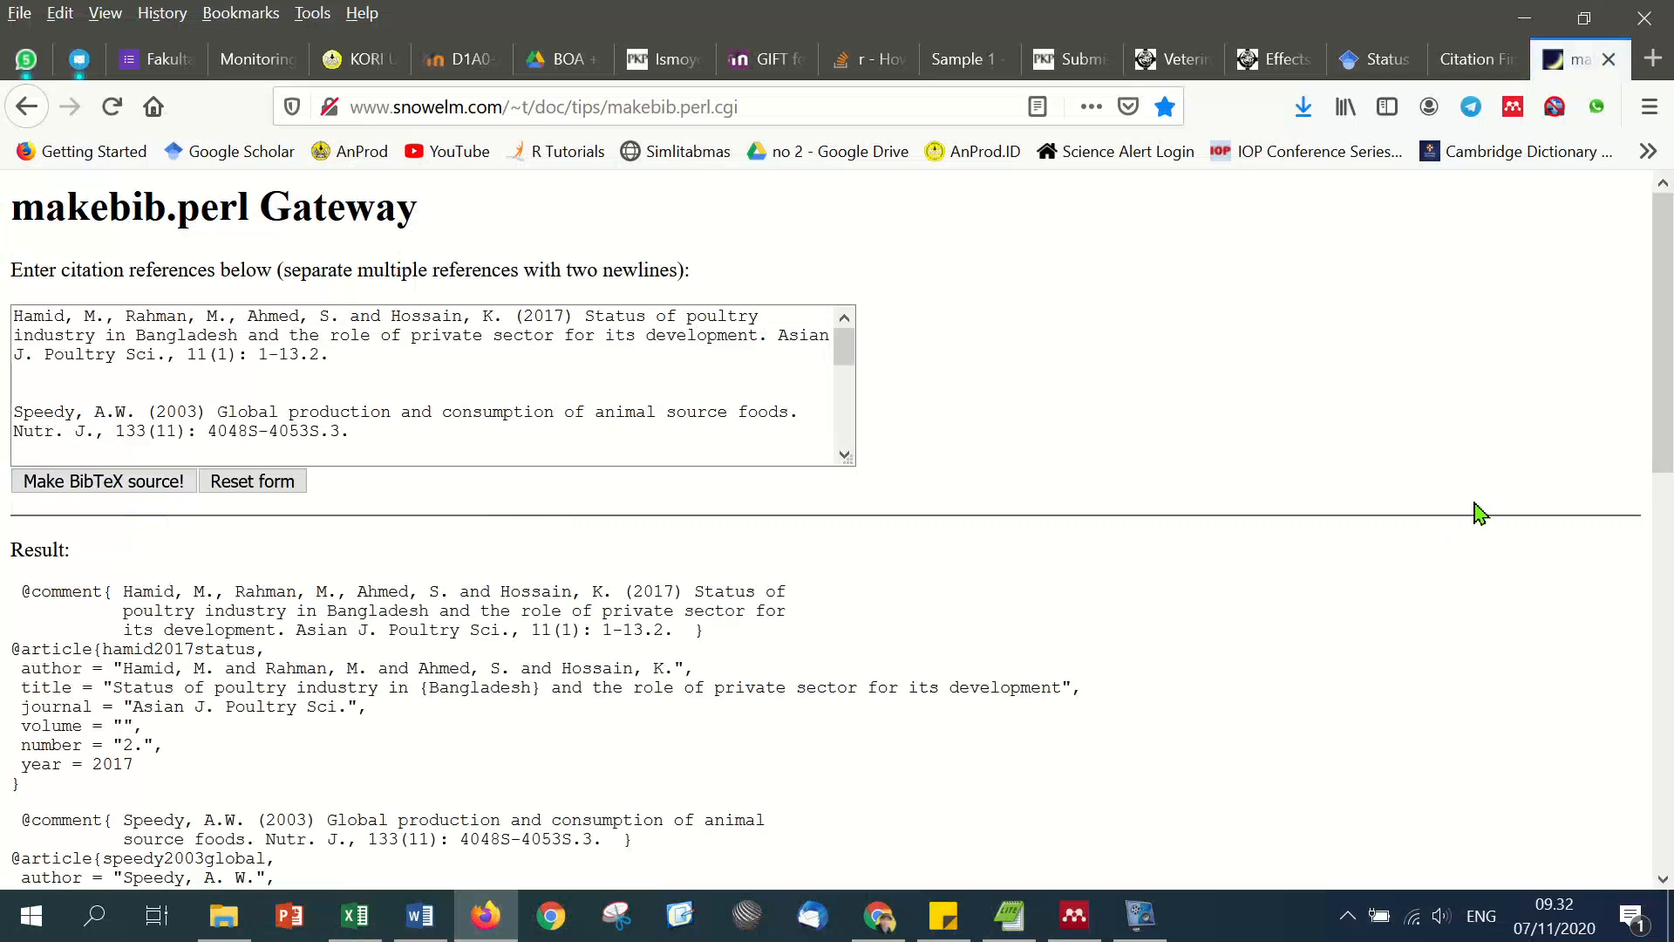
pyautogui.moveTo(1670, 375); pyautogui.dragTo(1669, 536)
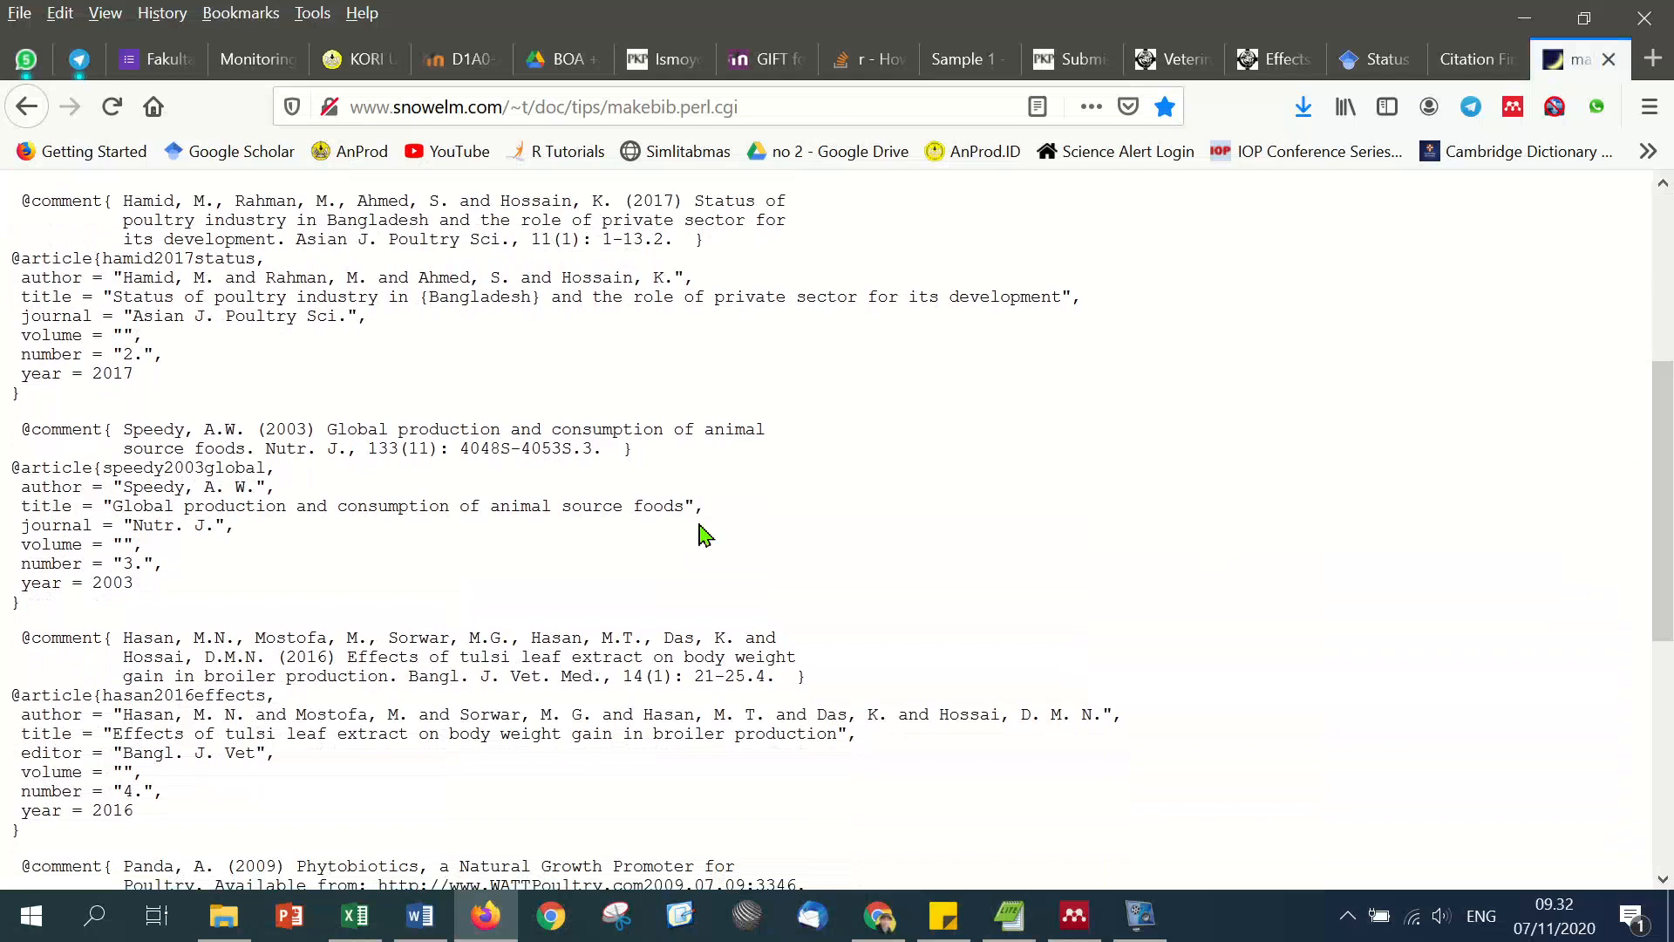
pyautogui.scroll(2, 195, 354)
pyautogui.scroll(2, 195, 353)
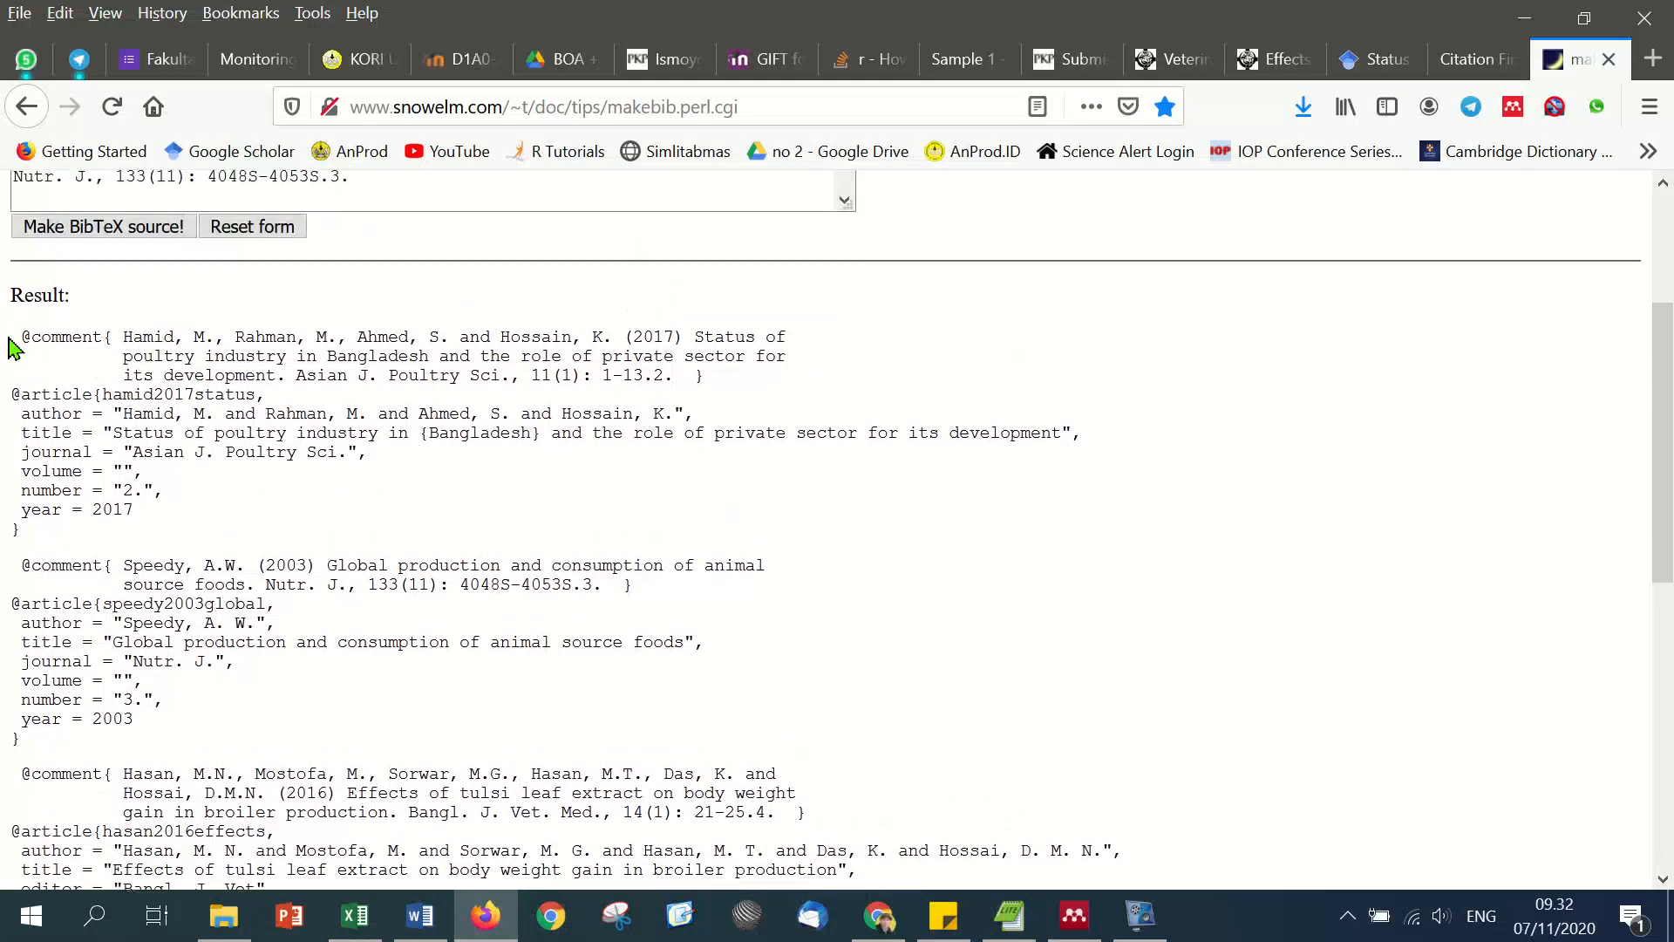
pyautogui.moveTo(21, 333); pyautogui.dragTo(164, 795)
pyautogui.hotkey('ctrl', 'c')
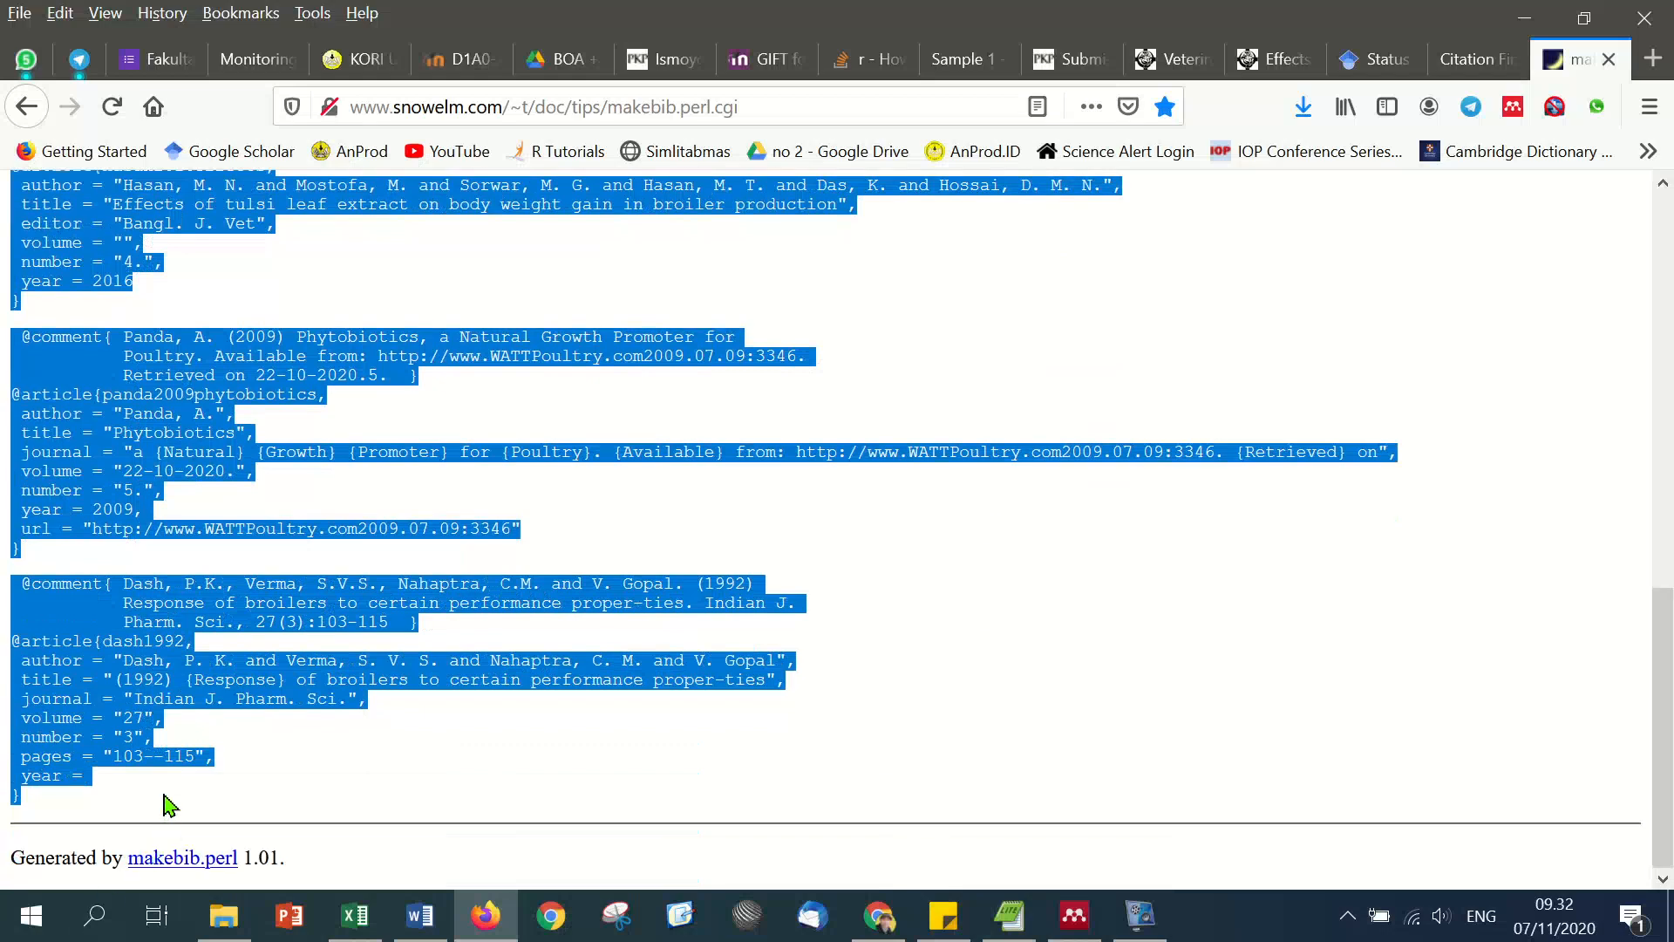
# Step: Switch to EditPad Lite and paste the copied BibTeX entries into a new empty file
pyautogui.click(1008, 916)
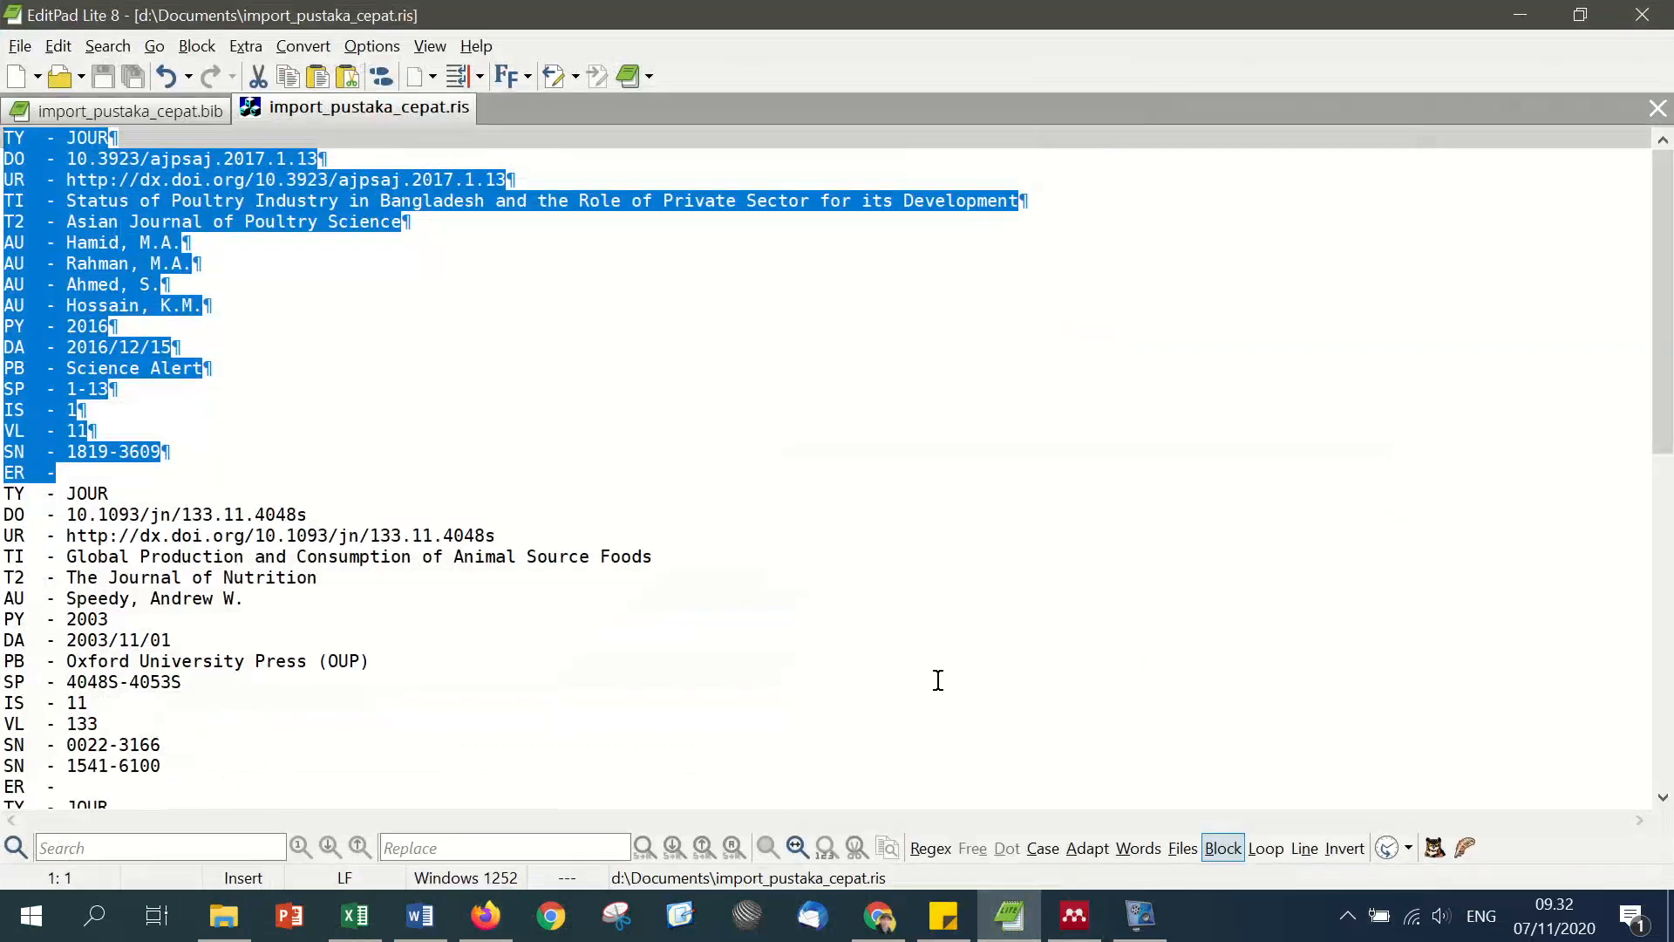
pyautogui.write('n')
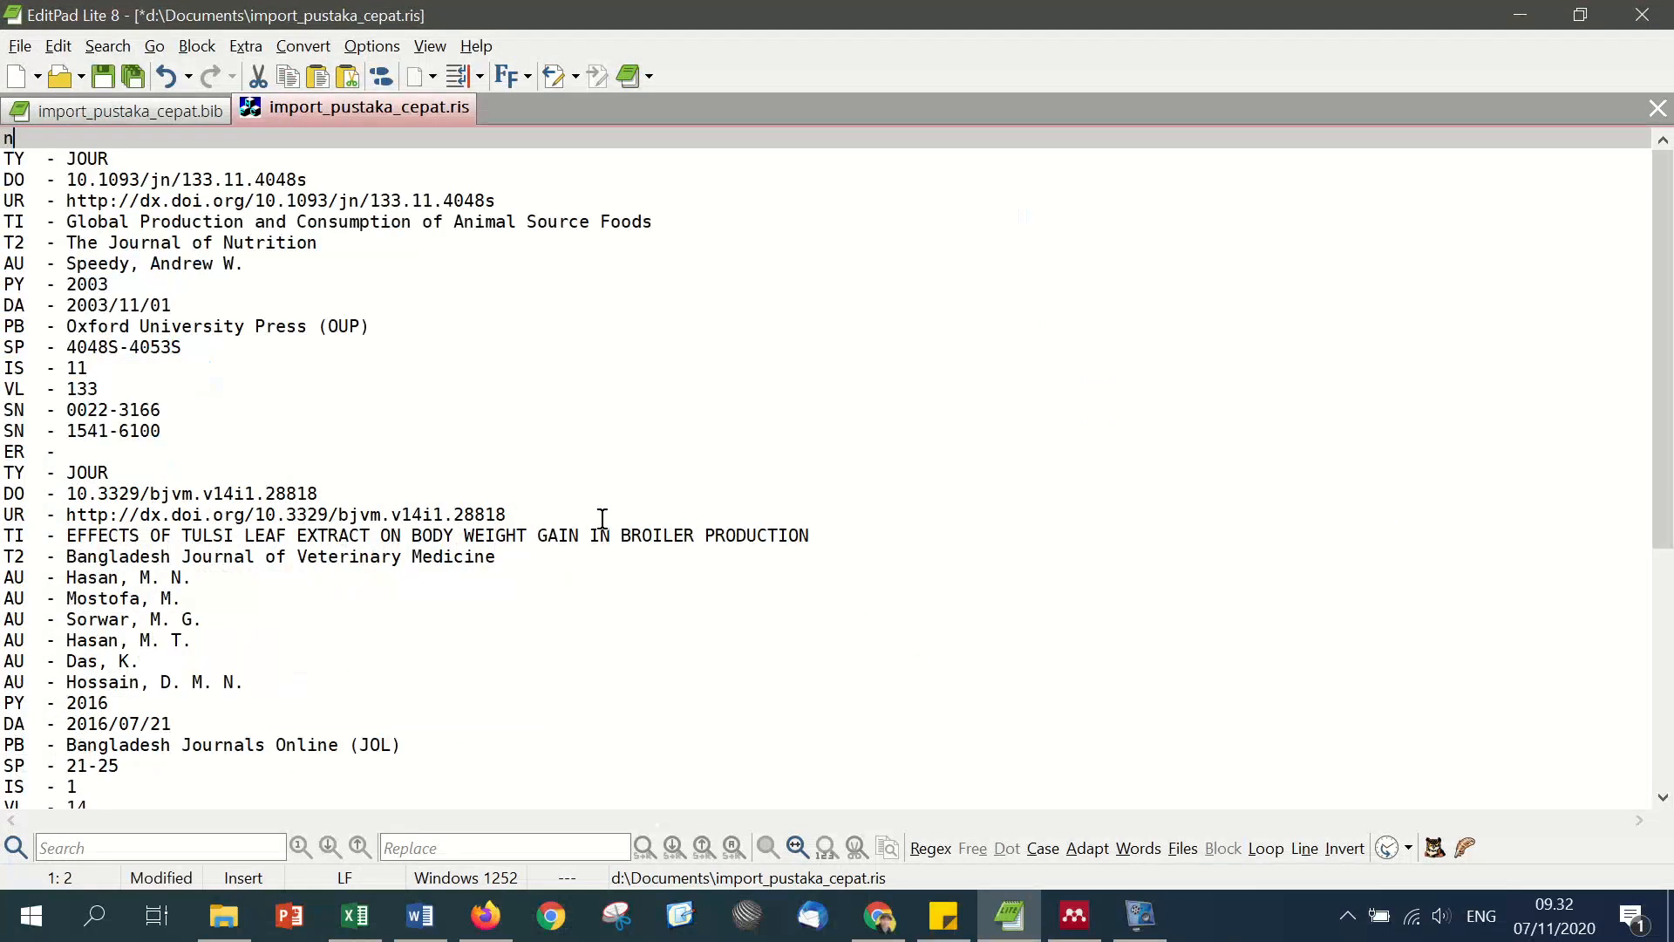
pyautogui.hotkey('ctrl', 'z')
pyautogui.hotkey('ctrl', 'n')
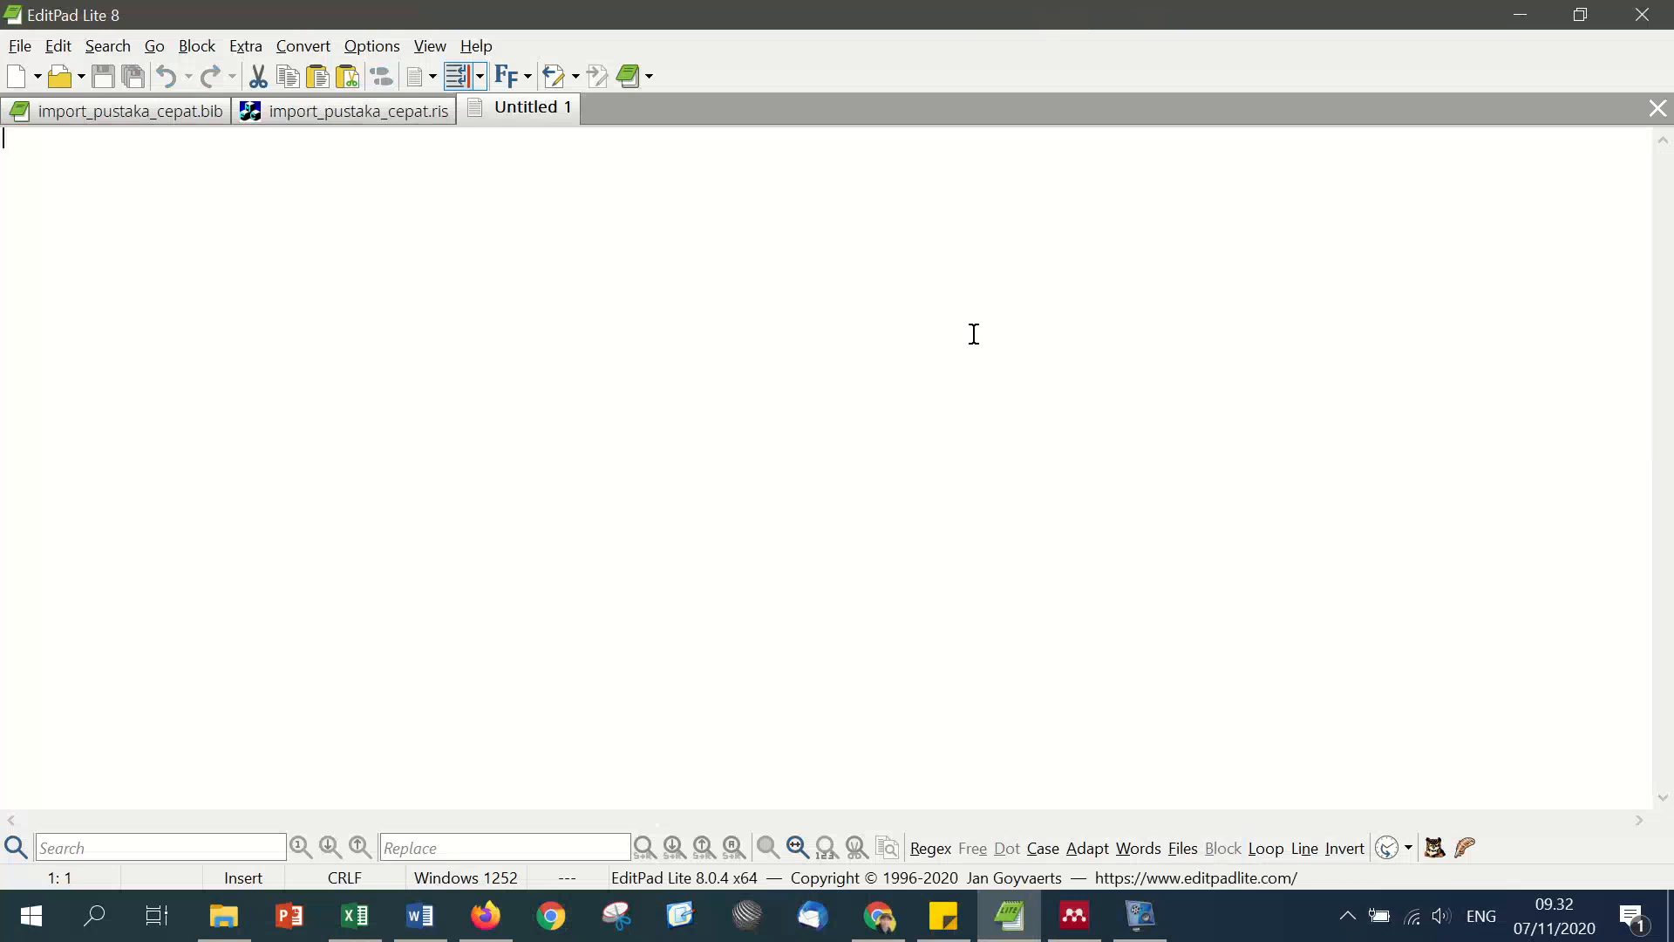
pyautogui.hotkey('ctrl', 'v')
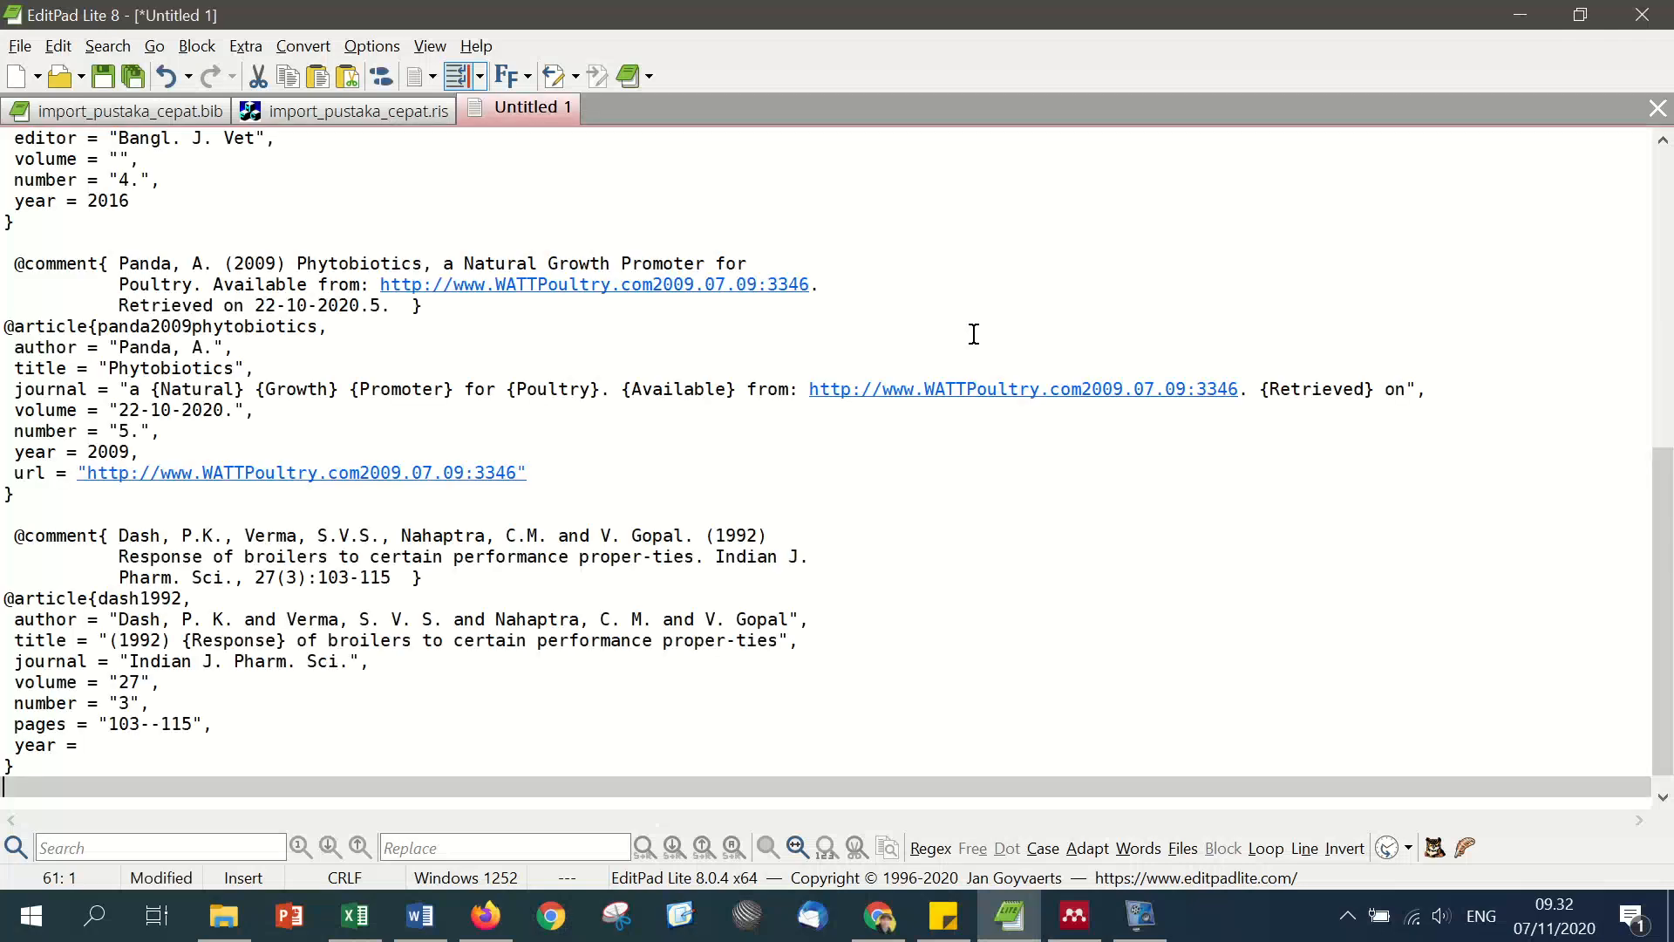
pyautogui.moveTo(1667, 602); pyautogui.dragTo(1667, 293)
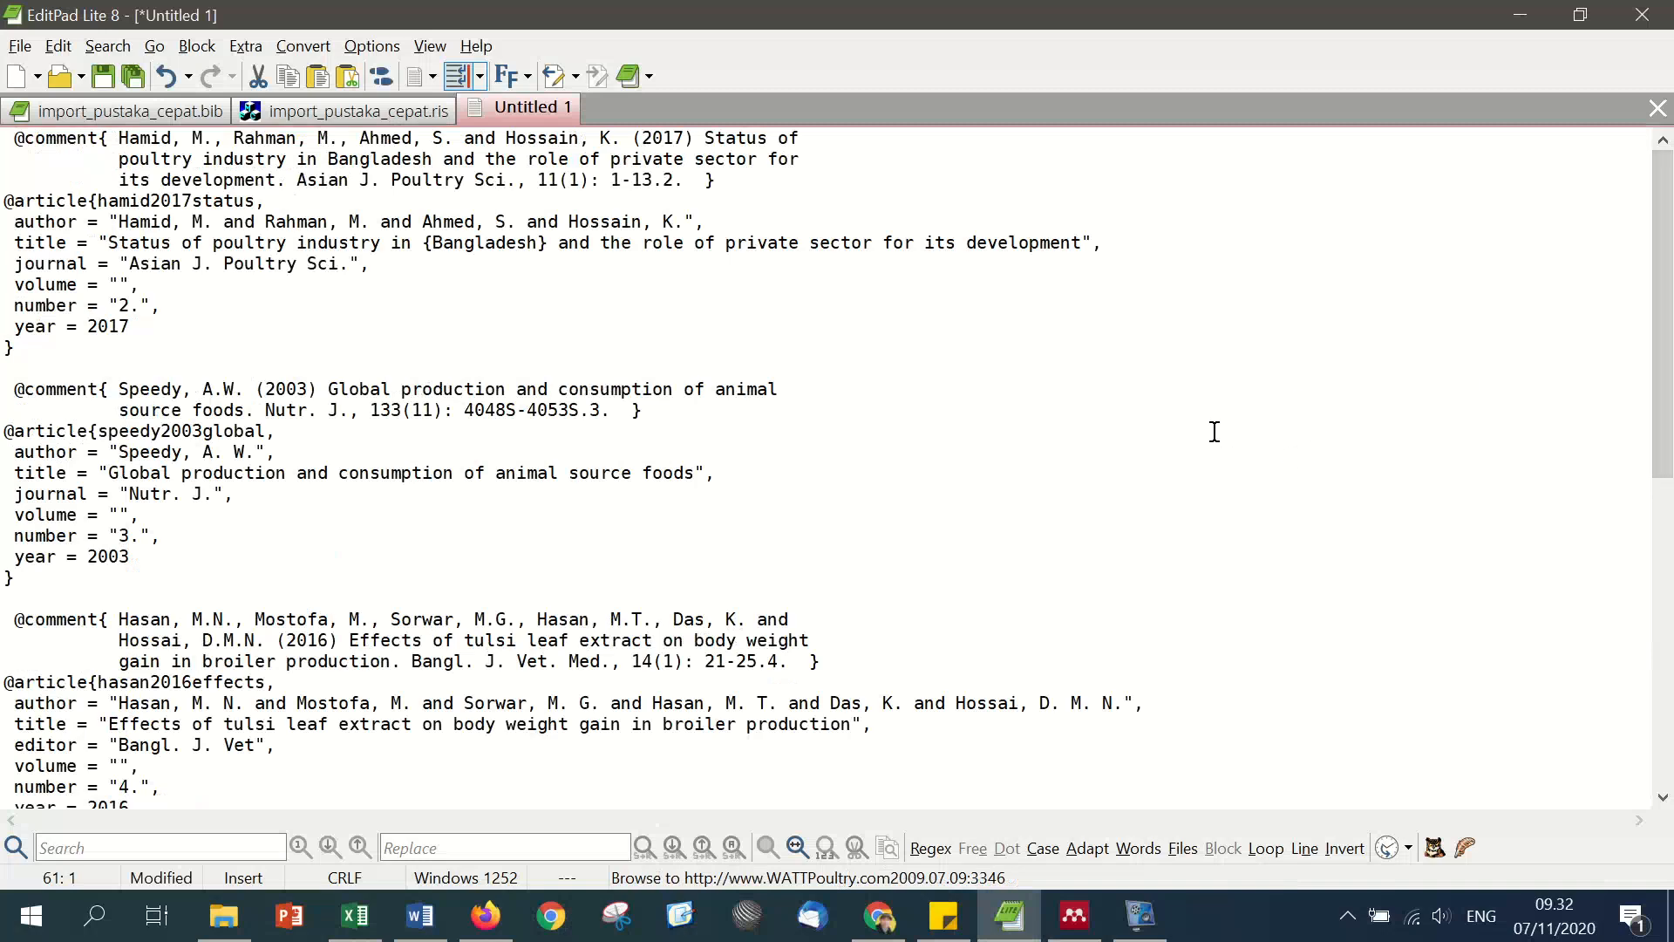
# Step: Create another empty text file and switch to the citation-finder page in Firefox
pyautogui.hotkey('ctrl', 'n')
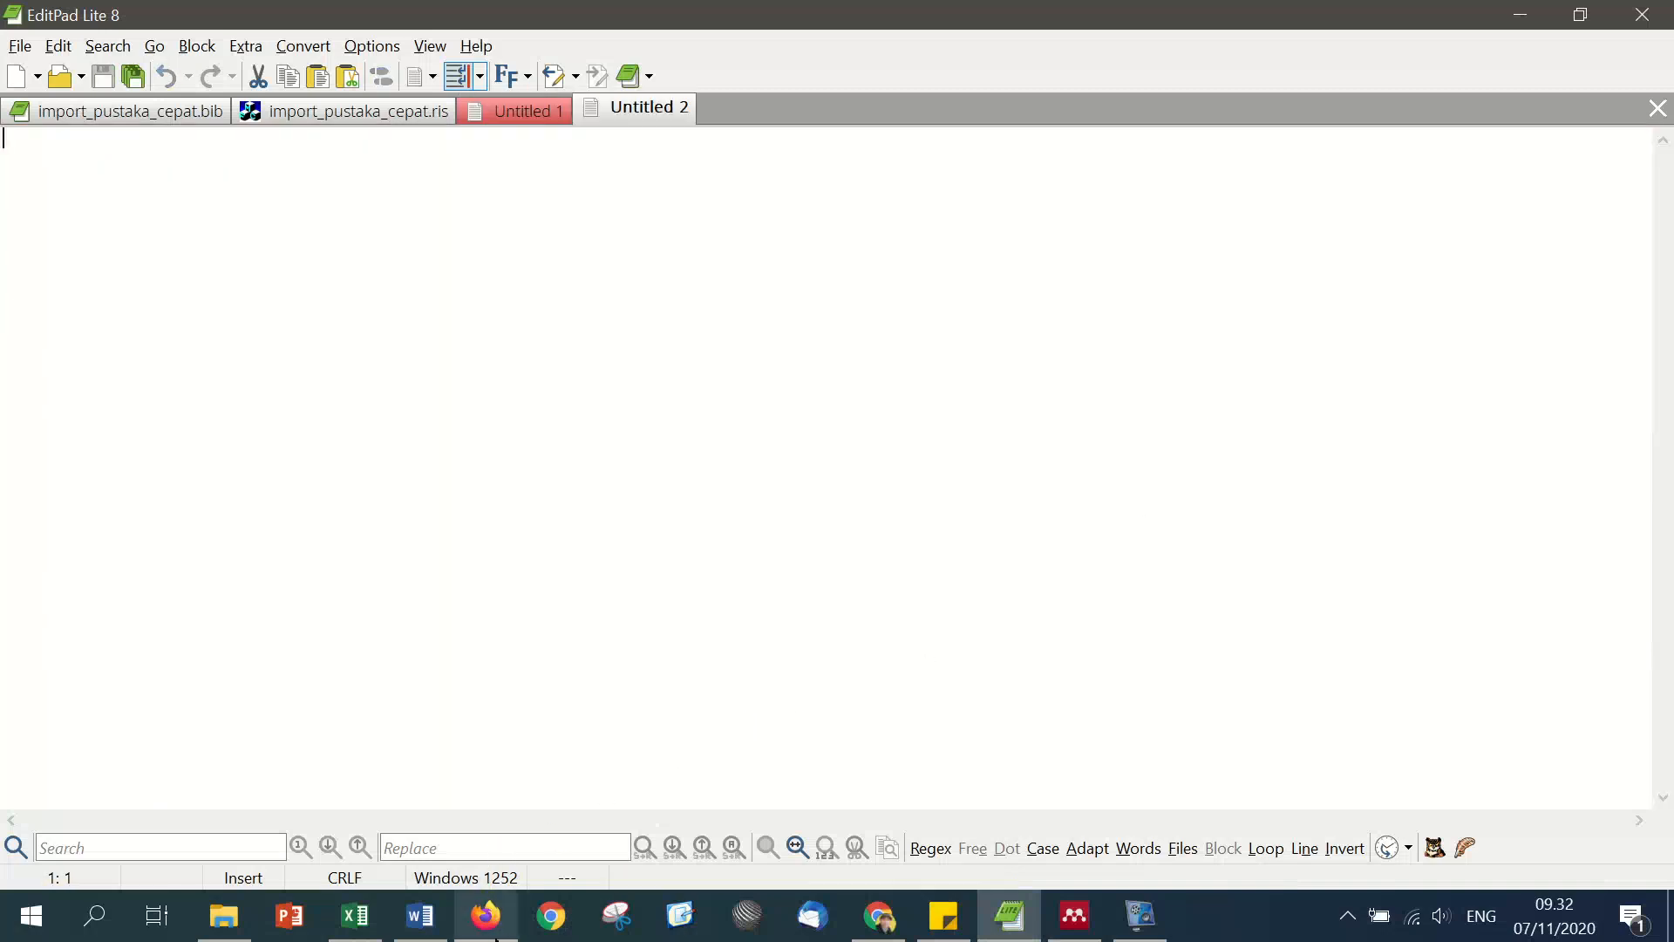
pyautogui.click(486, 915)
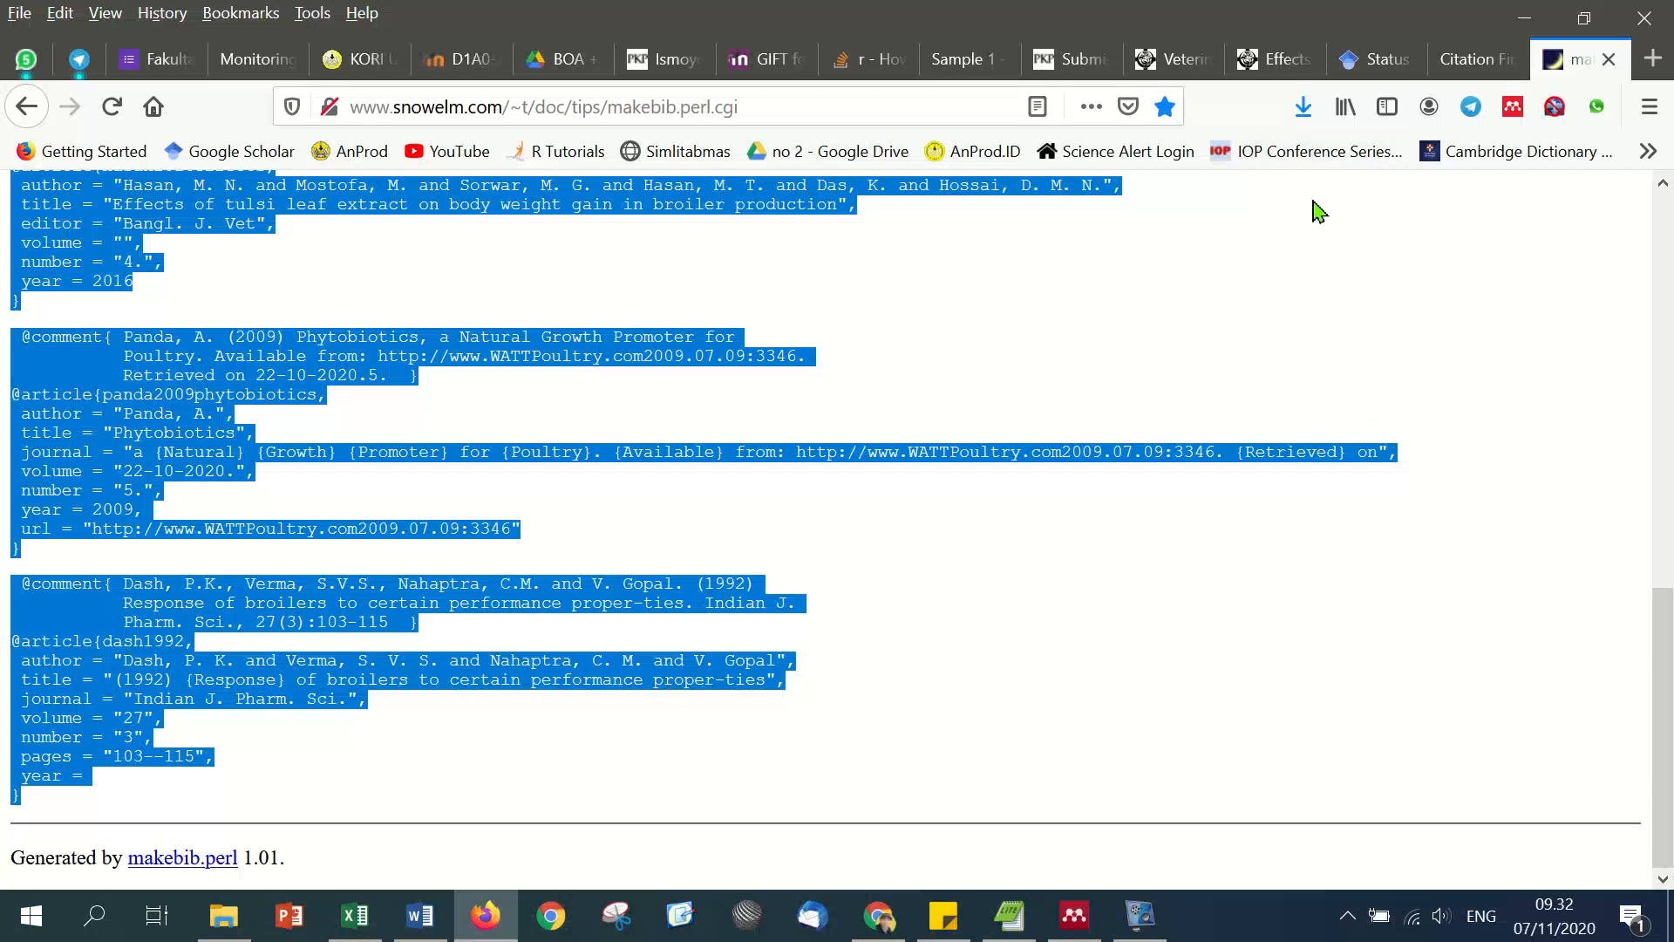
pyautogui.click(1486, 58)
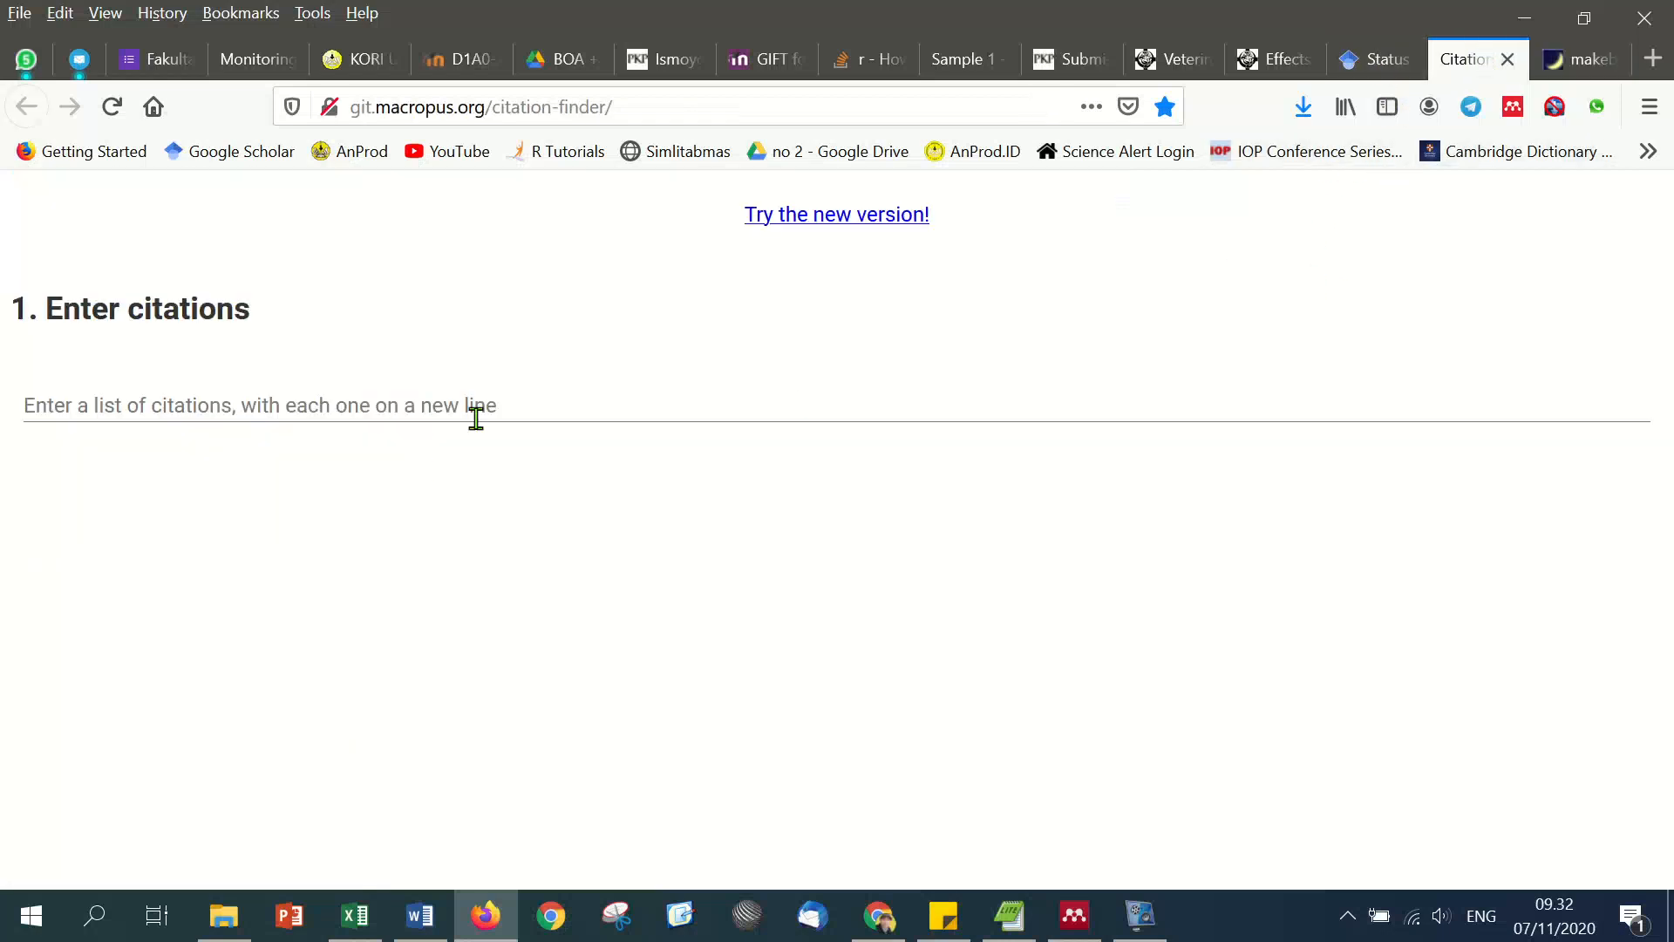
pyautogui.click(292, 394)
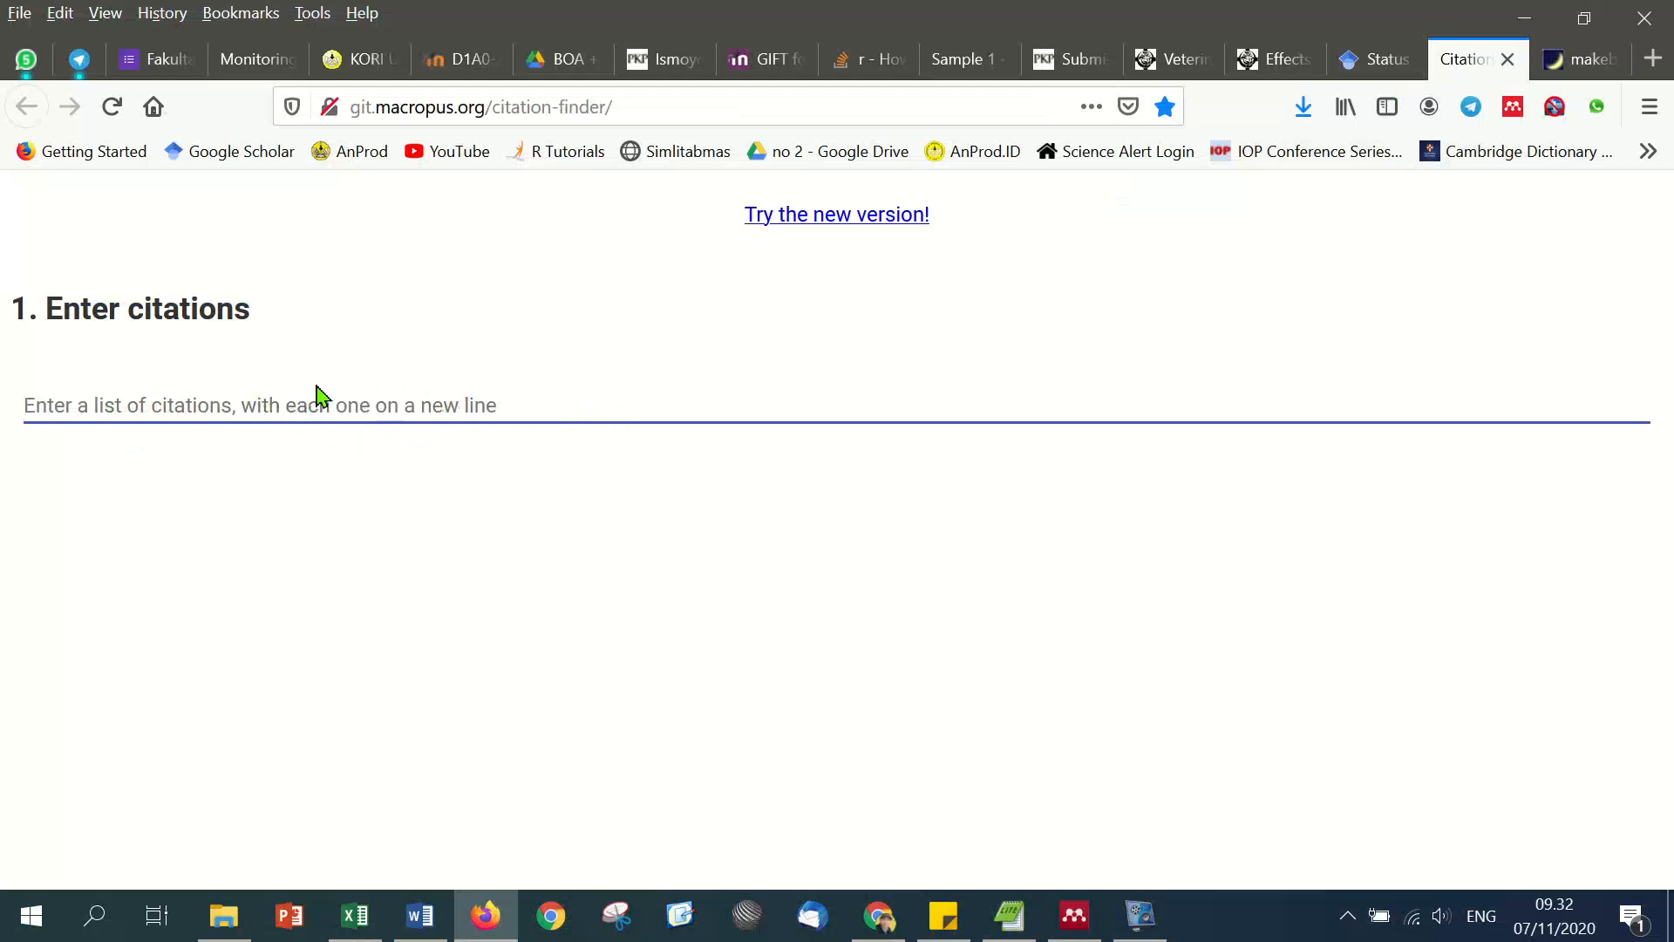
pyautogui.click(281, 384)
pyautogui.click(215, 416)
pyautogui.hotkey('ctrl', 'v')
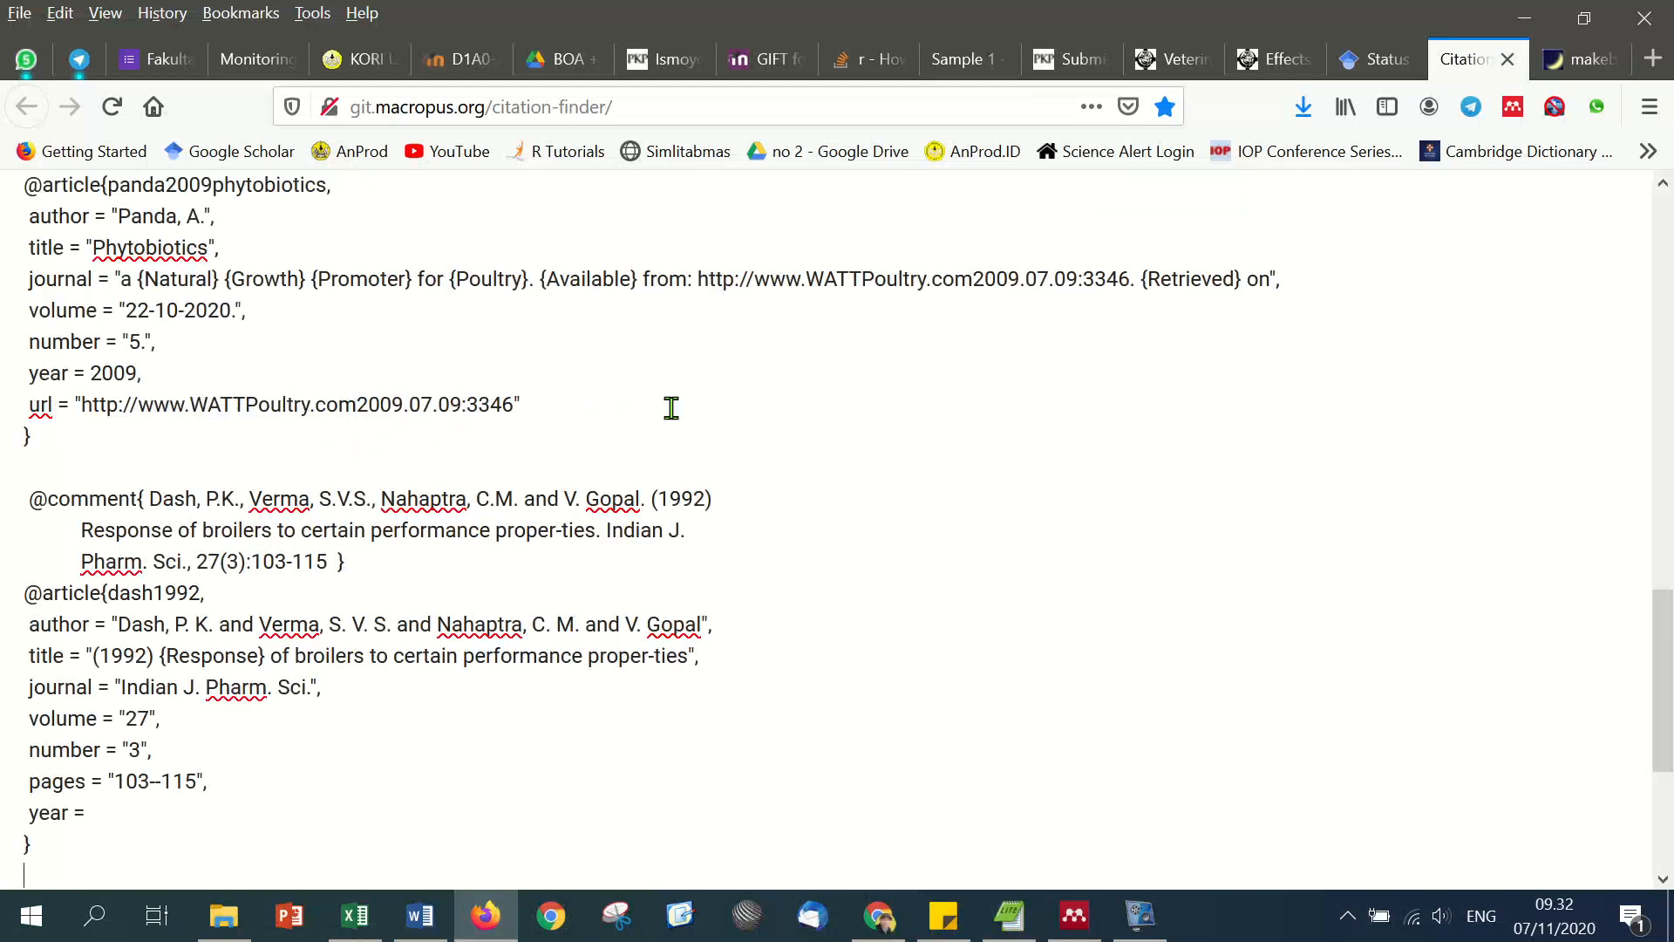
pyautogui.hotkey('ctrl', 'z')
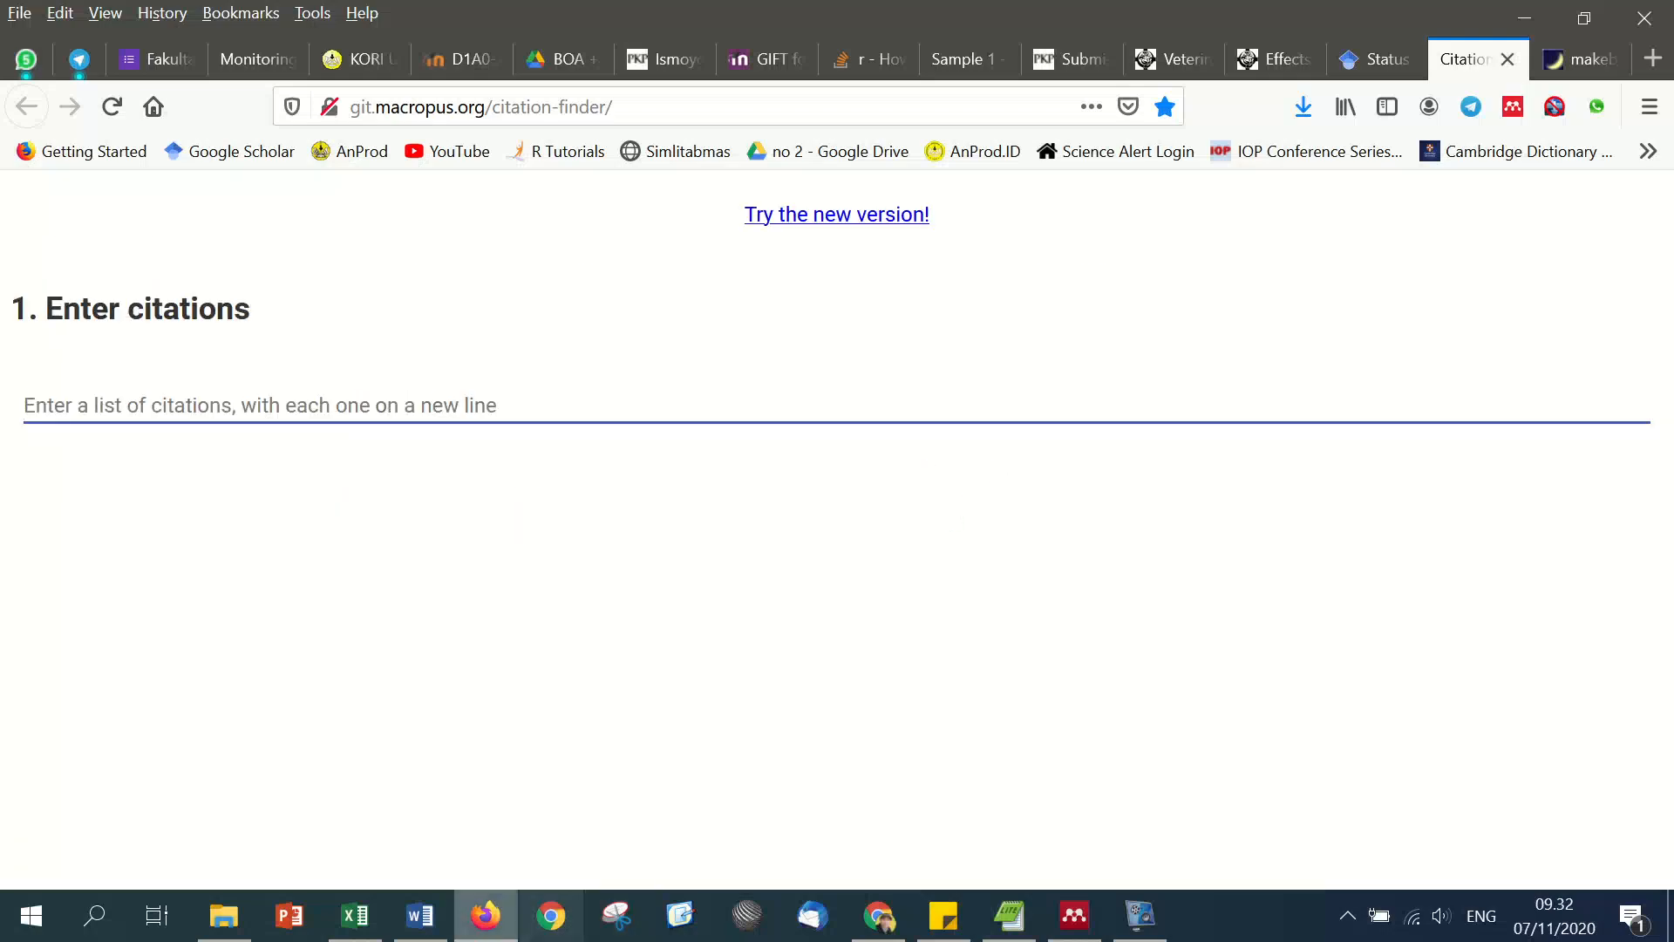
# Step: Copy the five references from the Word document and paste them into the citation-finder's citation field
pyautogui.click(420, 915)
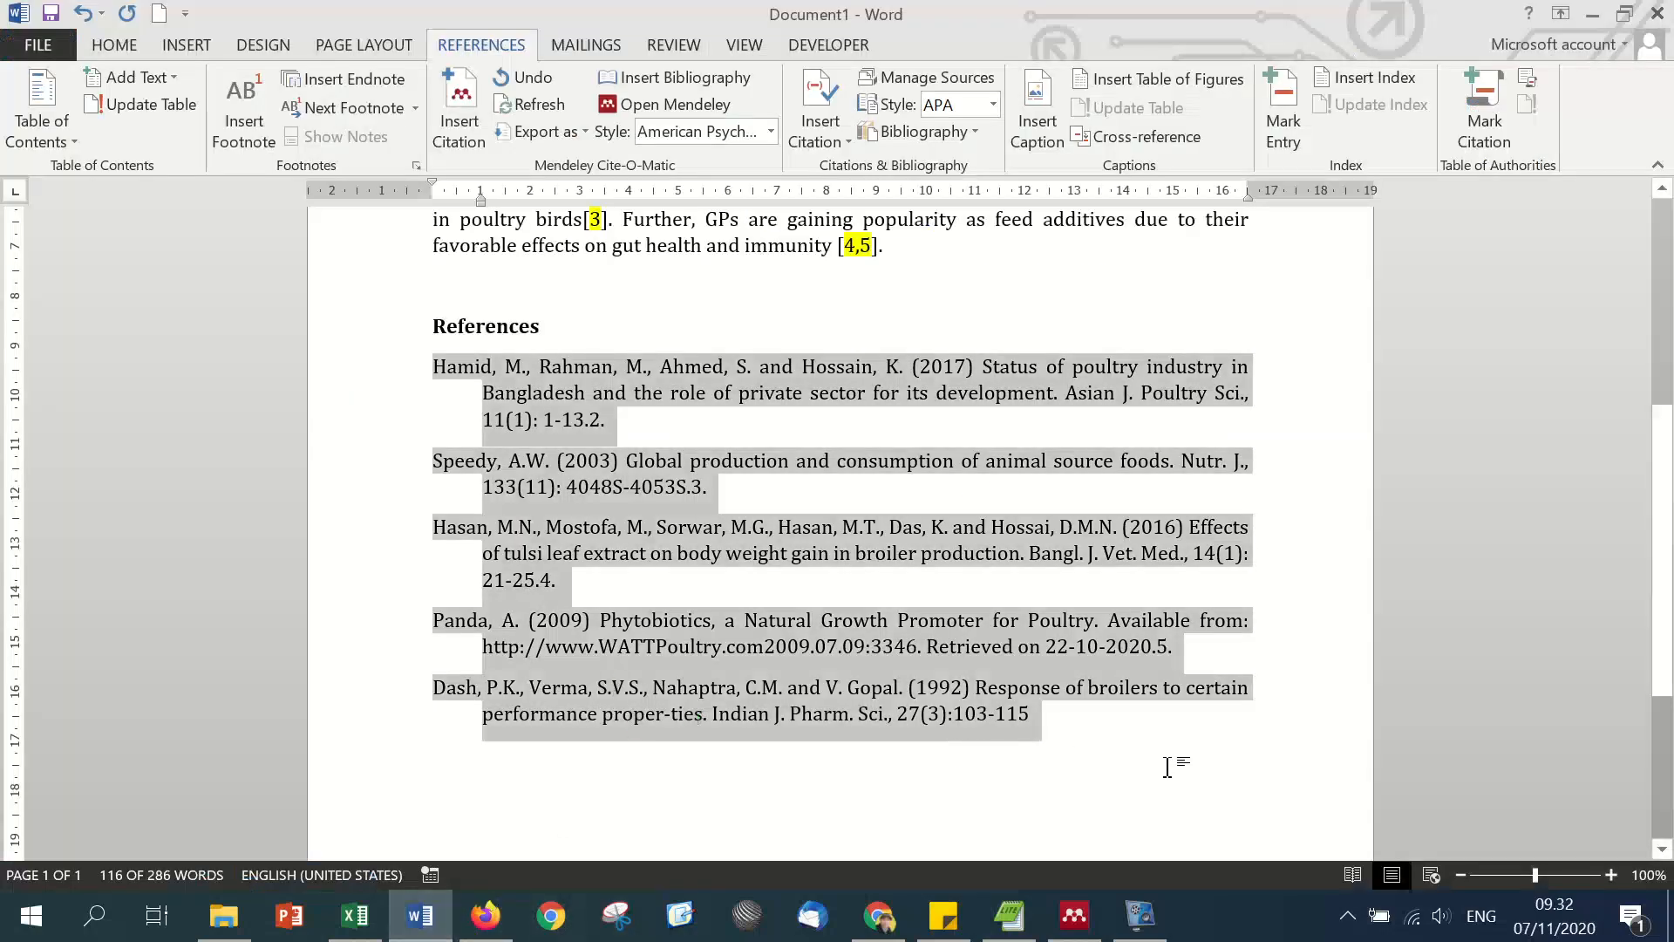
pyautogui.click(485, 916)
pyautogui.click(221, 399)
pyautogui.write('Hamid, M., Rahman, M., Ahmed, S. and Hossain, K. (2017) Status of poultry industry in Bangladesh and the role of private sector for its development. Asian J. Poultry Sci., 11(1): 1-13.2. Speedy, A.W. (2003) Global production and consumption of animal source foods. Nutr. J., 133(11): 4048S-4053S.3. Hasan, M.N., Mostofa, M., Sorwar, M.G., Hasan, M.T., Das, K. and Hossai, D.M.N. (2016) Effects of tulsi leaf extract on body weight gain in broiler production. Bangl. J. Vet. Med., 14(1): 21-25.4. Panda, A. (2009) Phytobiotics, a Natural Growth Promoter for Poultry. Available from: http://www.WATTPoultry.com2009.07.09:3346. Retrieved on 22-10-2020.5. Dash, P.K., Verma, S.V.S., Nahaptra, C.M. and V. Gopal. (1992) Response of broilers to certain performance proper-ties. Indian J. Pharm. Sci., 27(3):103-115')
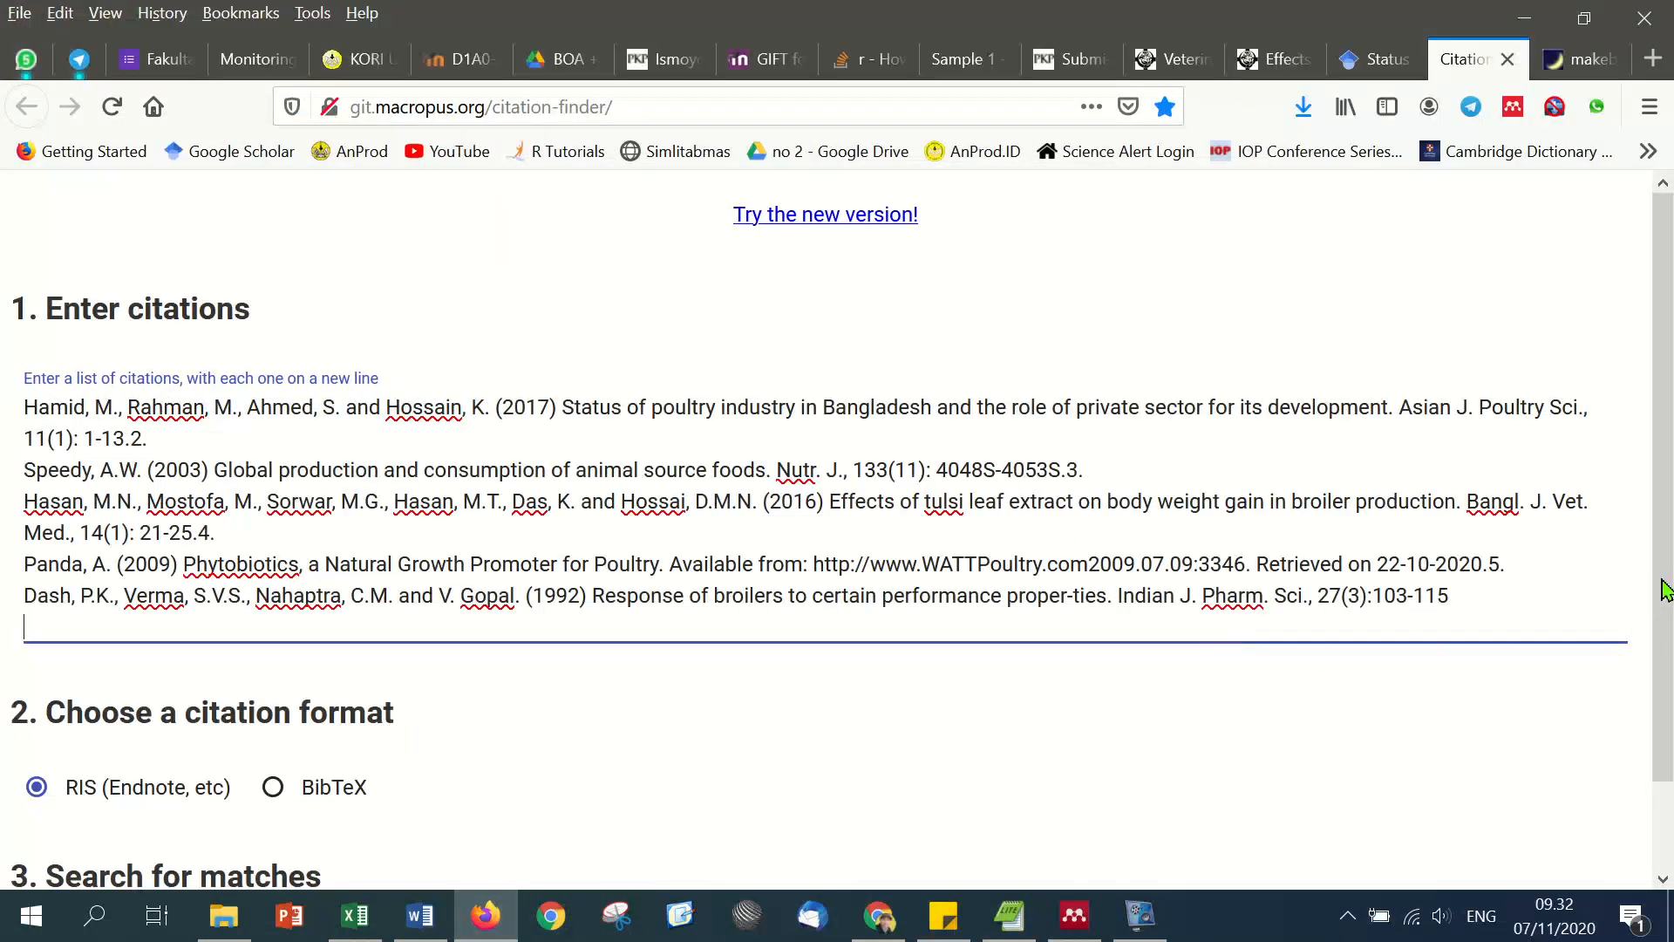
# Step: Search for RIS matches of the pasted citations and review the match and citation data of each one through the last
pyautogui.scroll(-2, 1664, 593)
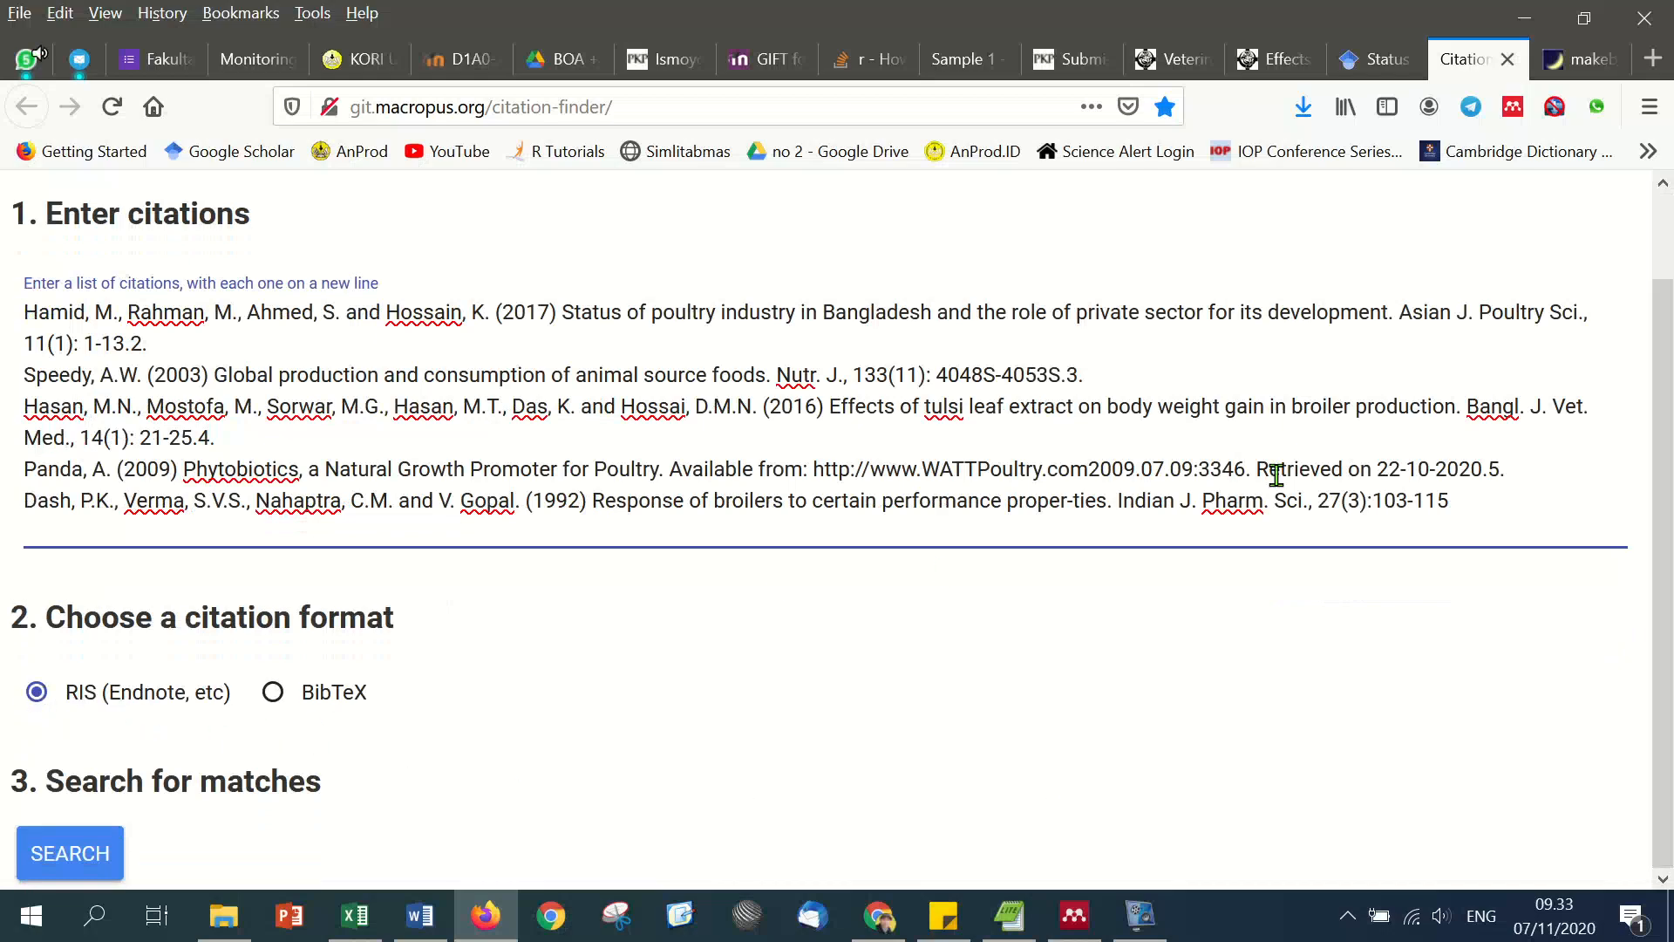
pyautogui.click(1583, 54)
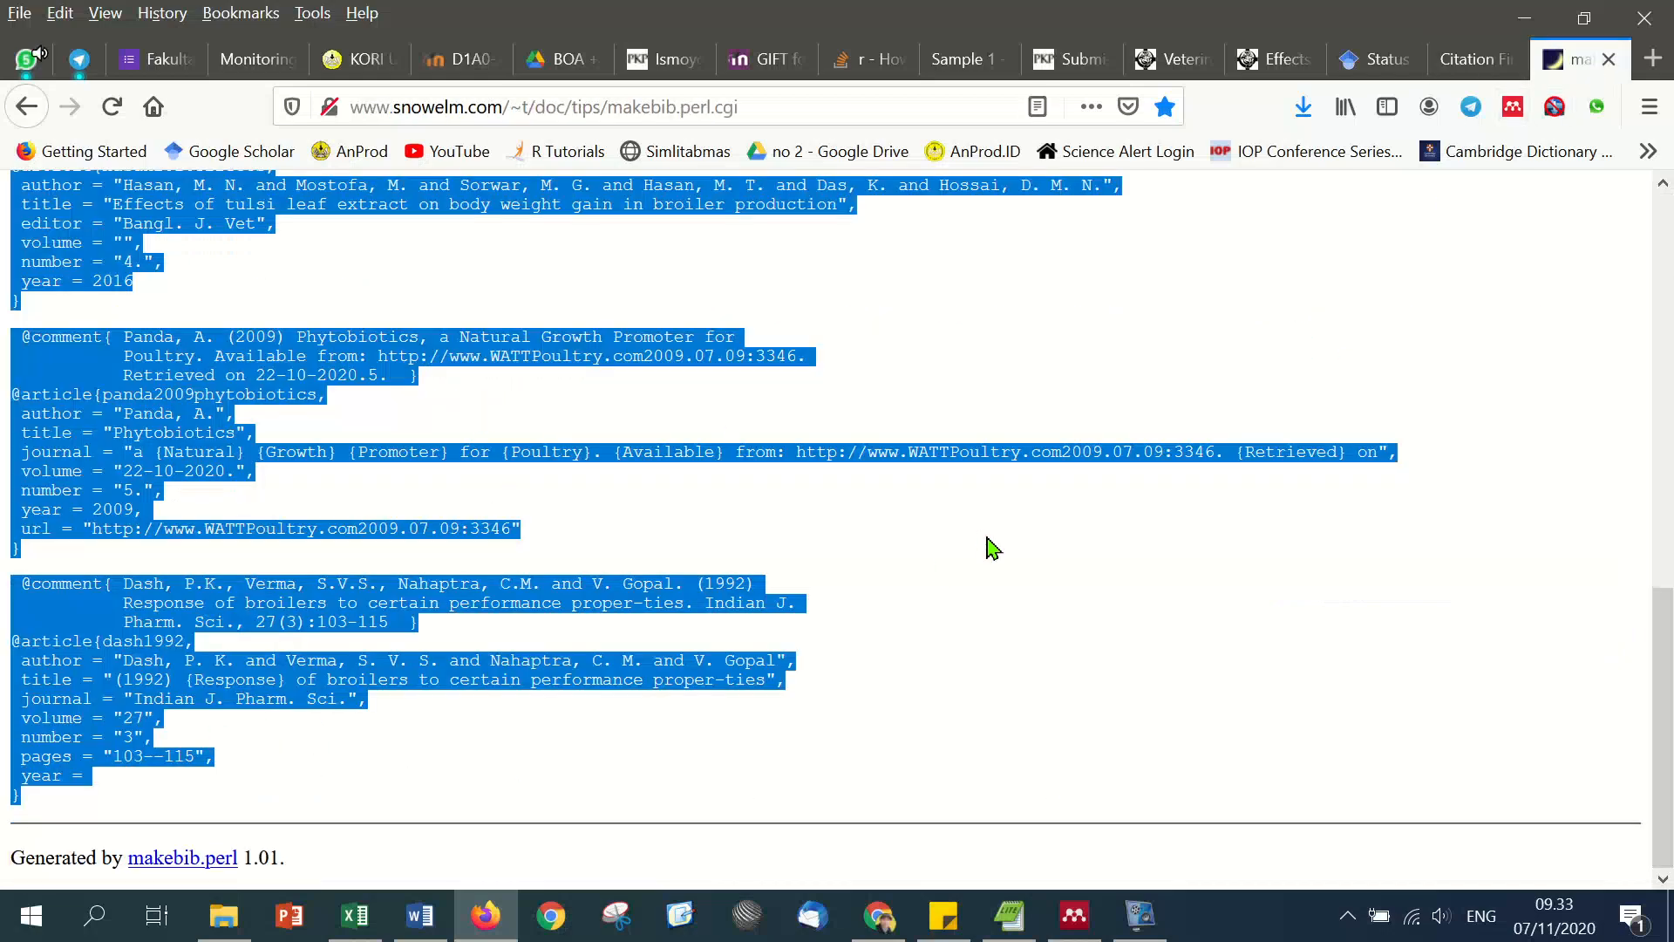
pyautogui.click(1473, 61)
pyautogui.click(103, 848)
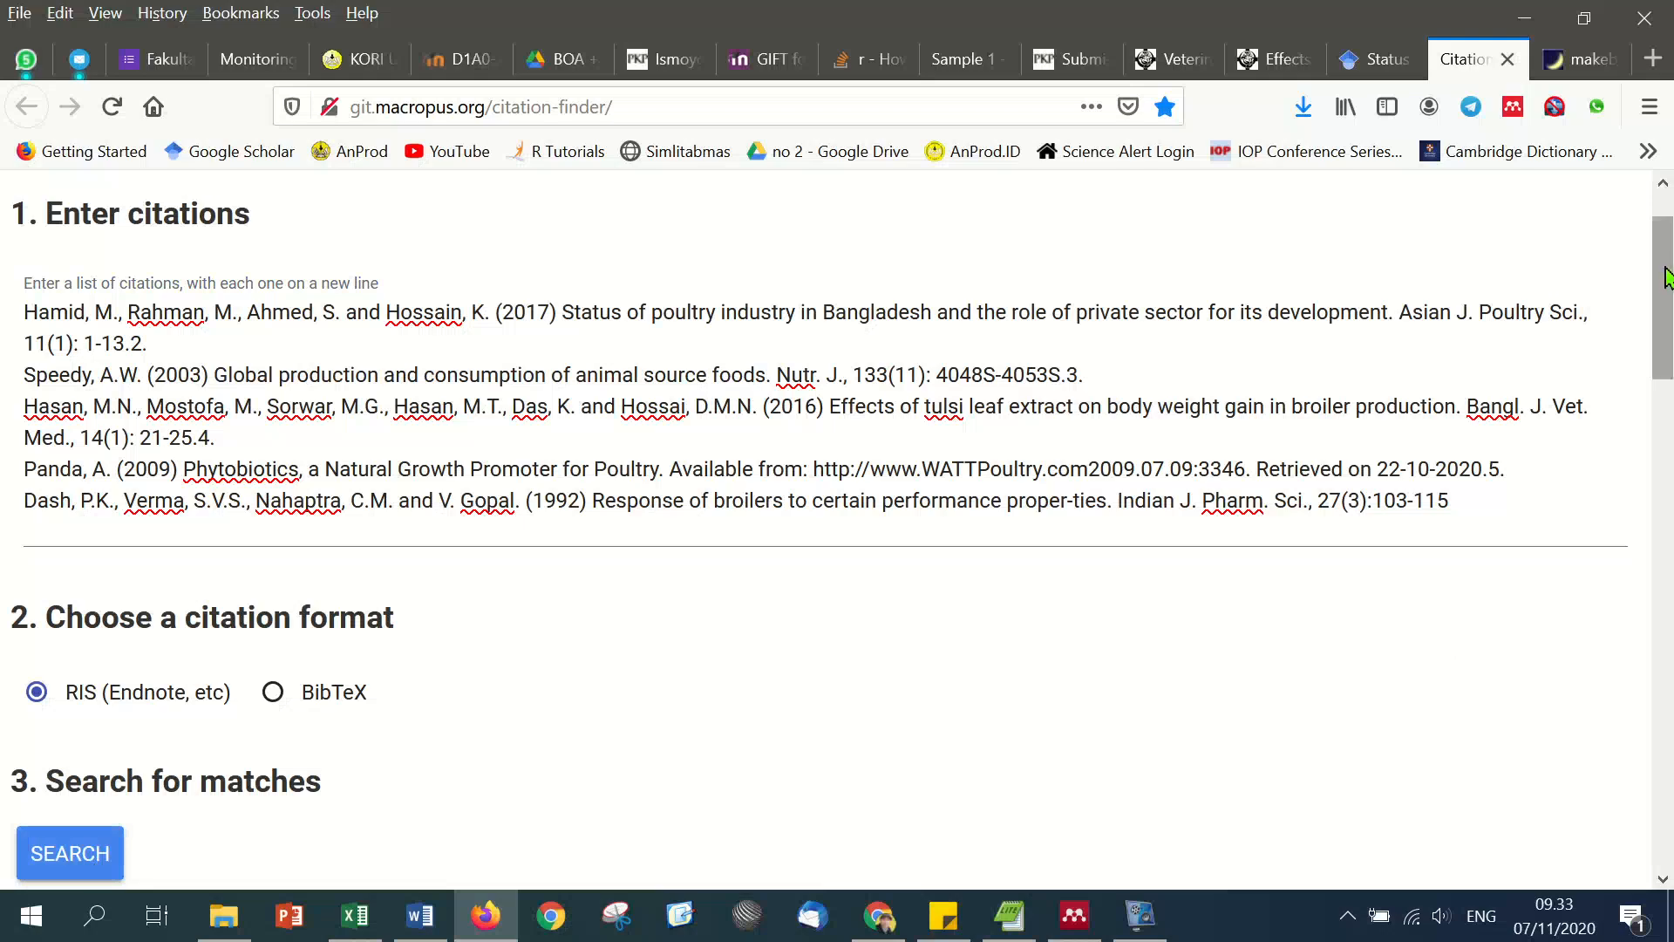
pyautogui.moveTo(1668, 277); pyautogui.dragTo(1669, 475)
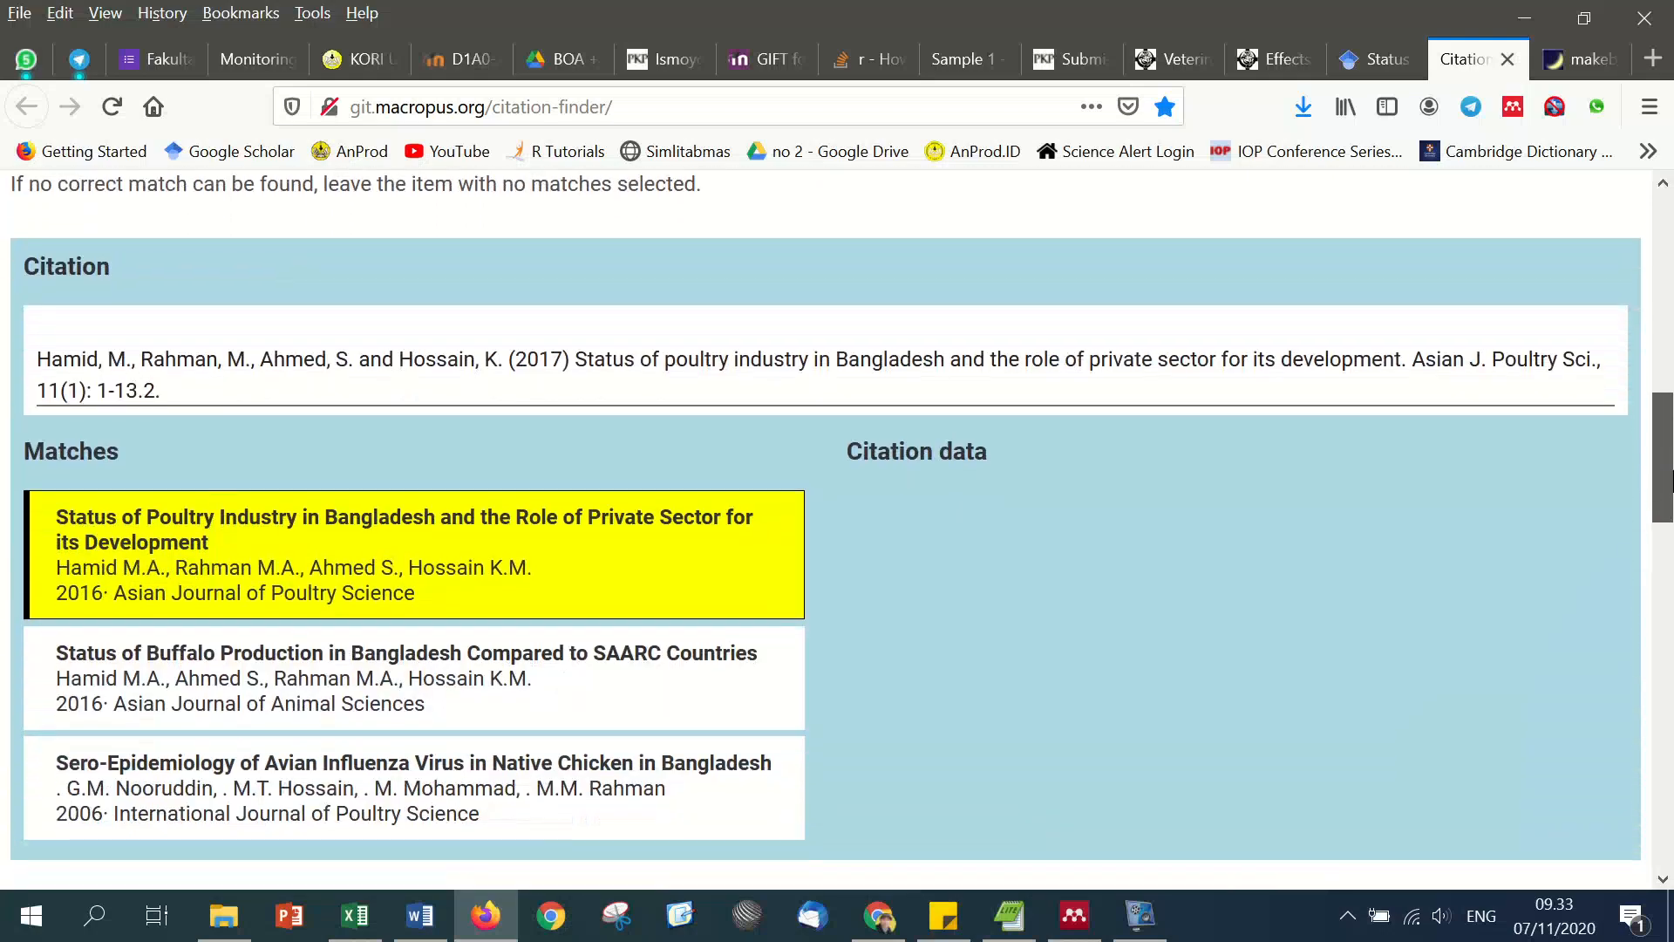
pyautogui.moveTo(1673, 472)
pyautogui.mouseDown()
pyautogui.moveTo(1672, 504)
pyautogui.moveTo(1670, 456)
pyautogui.moveTo(1672, 535)
pyautogui.moveTo(1672, 464)
pyautogui.mouseUp()
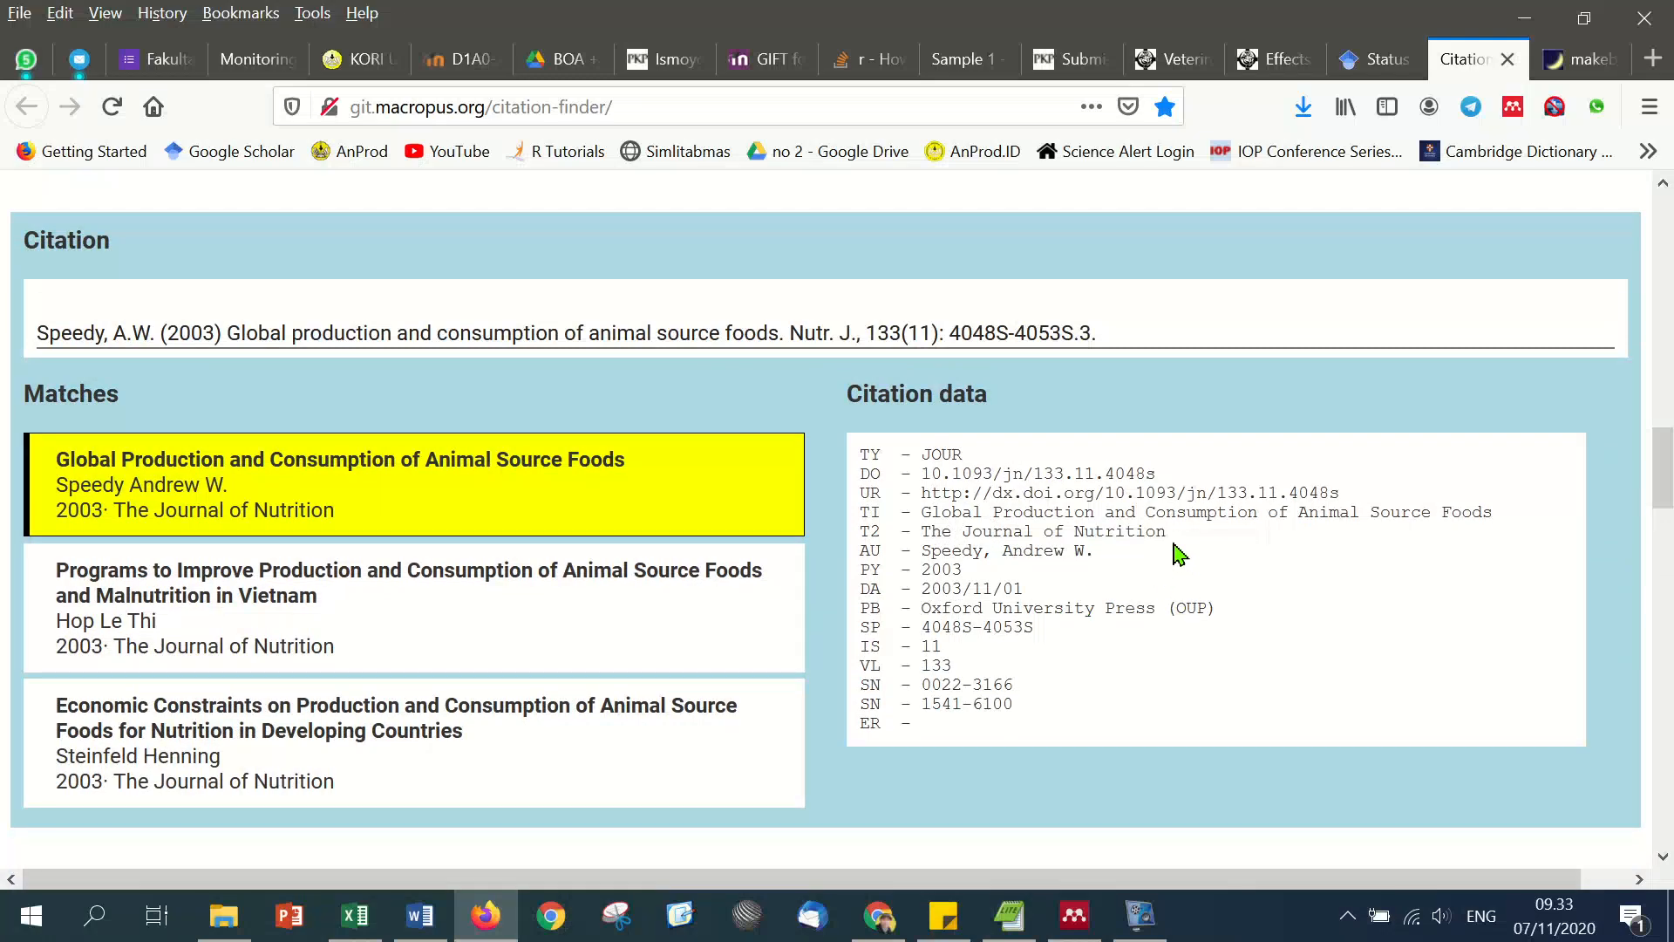
pyautogui.moveTo(1668, 500); pyautogui.dragTo(1670, 578)
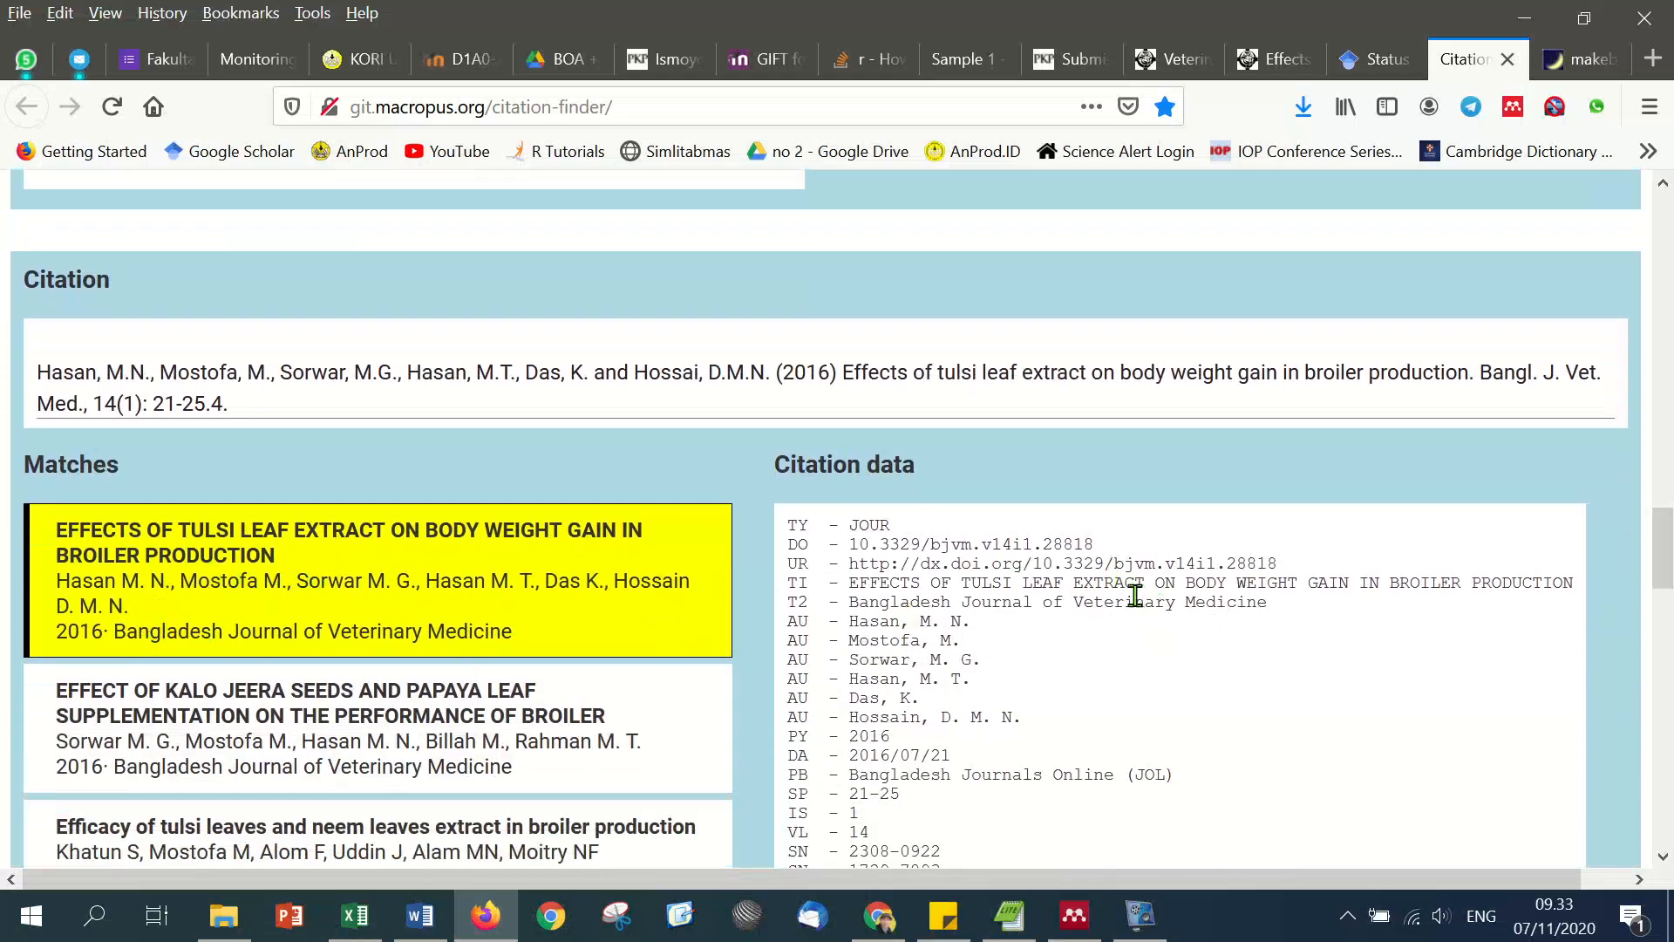
pyautogui.moveTo(1669, 549); pyautogui.dragTo(1669, 813)
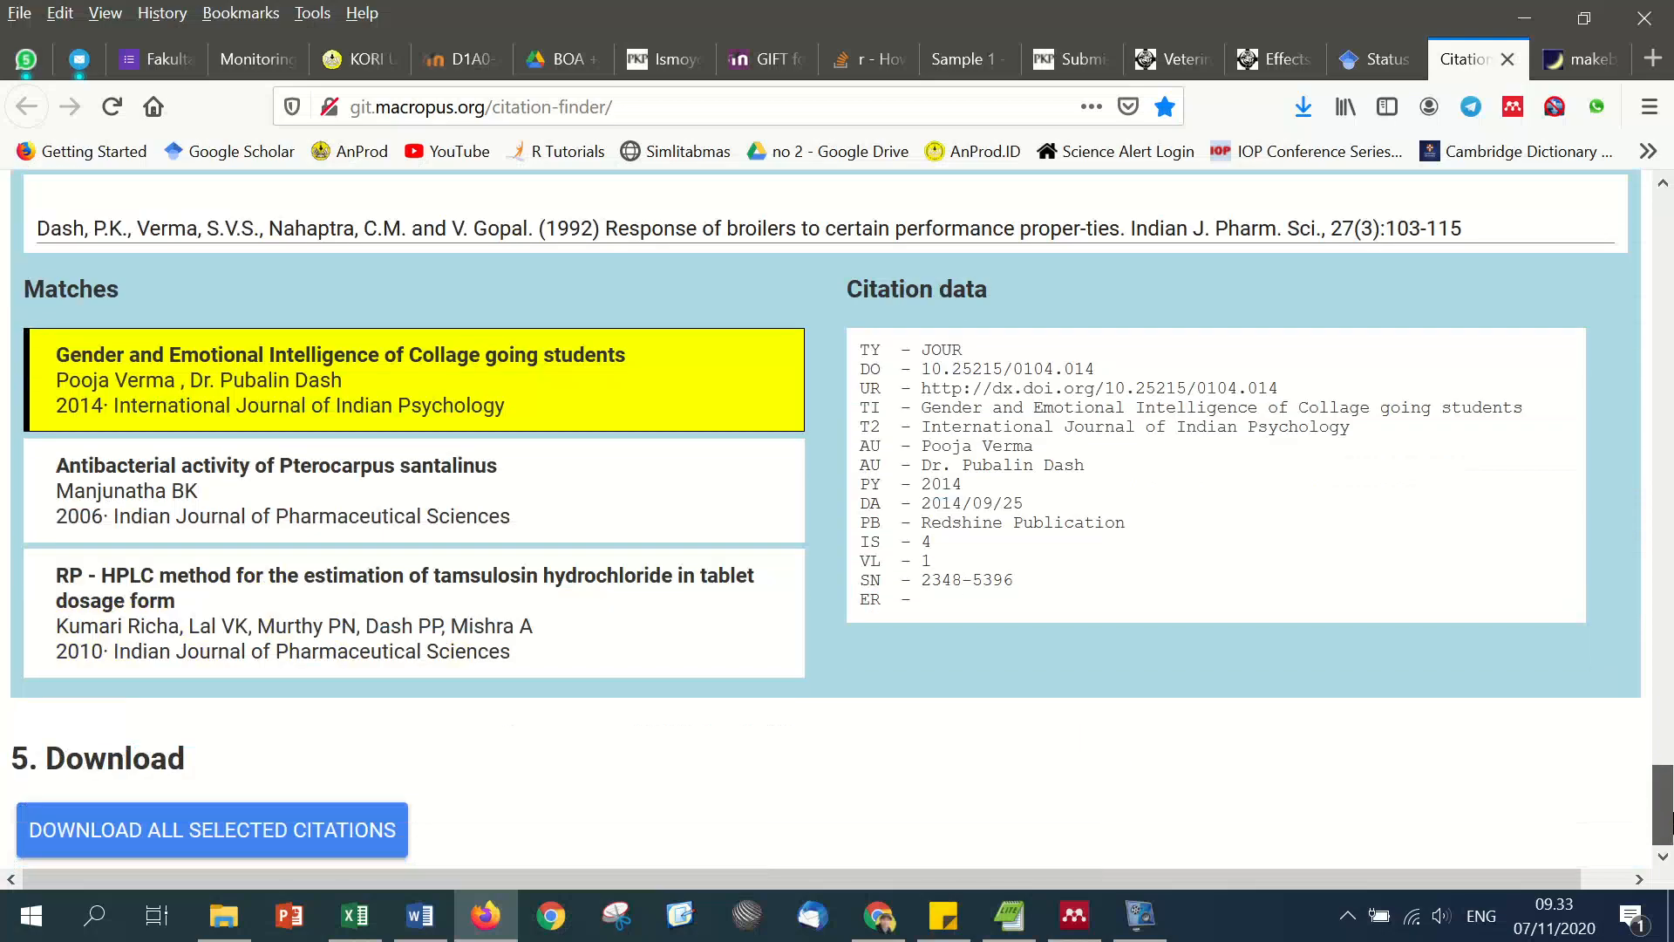
# Step: View the pasted BibTeX entries in the first untitled EditPad Lite file and return to the citation-finder results in Firefox
pyautogui.click(222, 832)
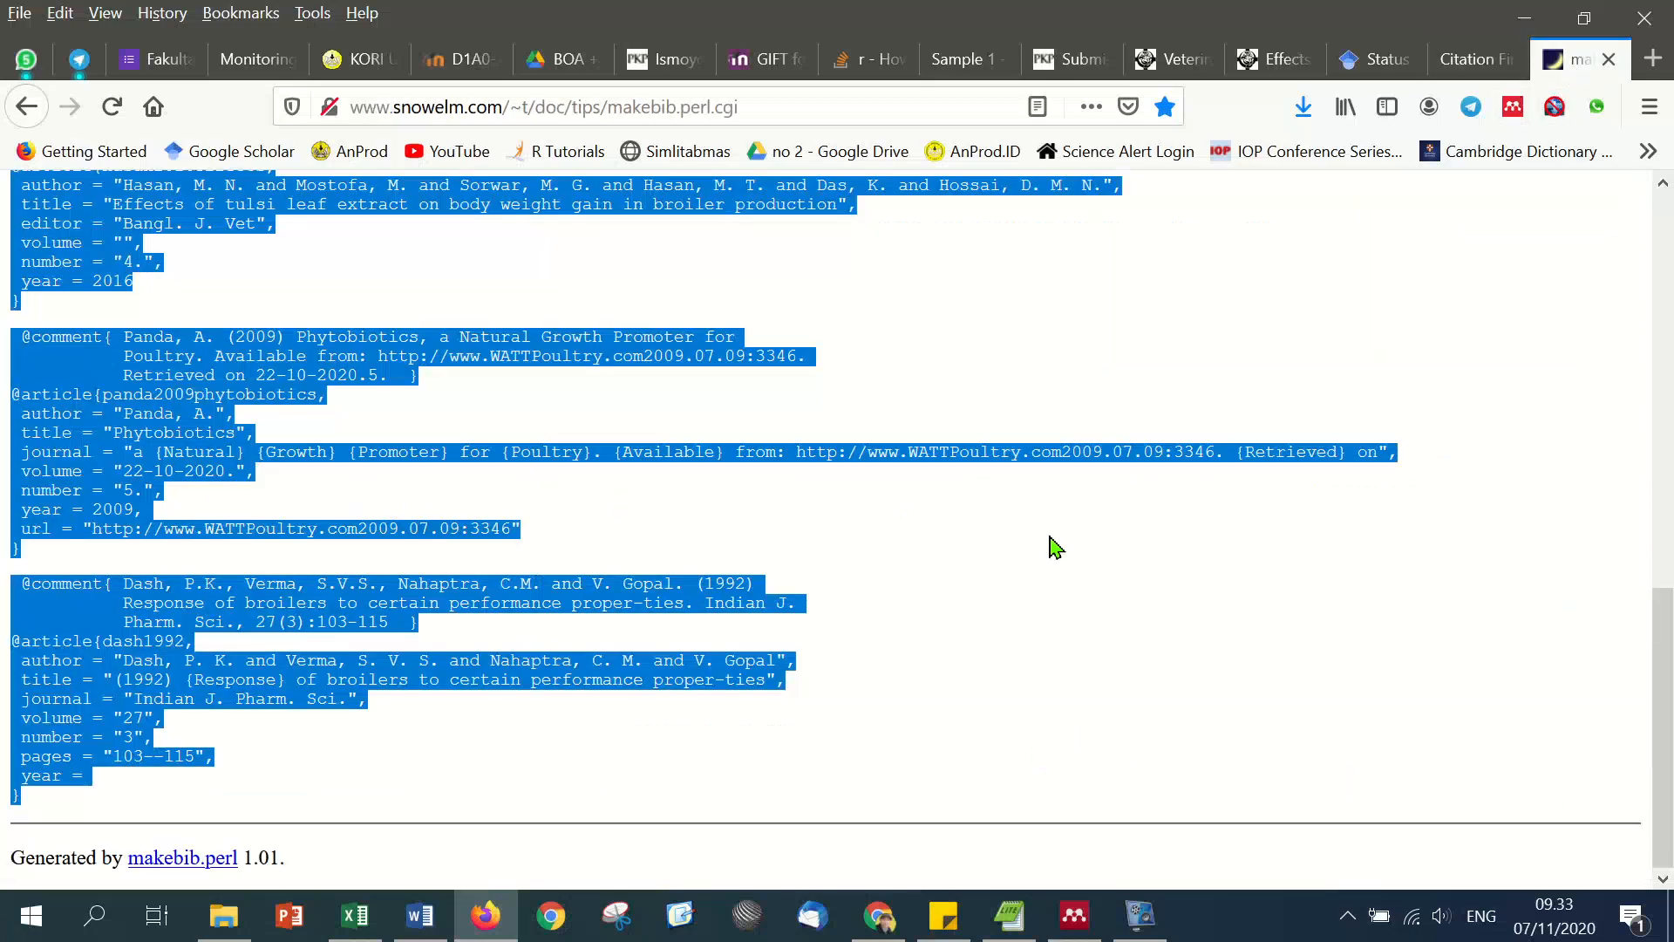
pyautogui.click(1008, 915)
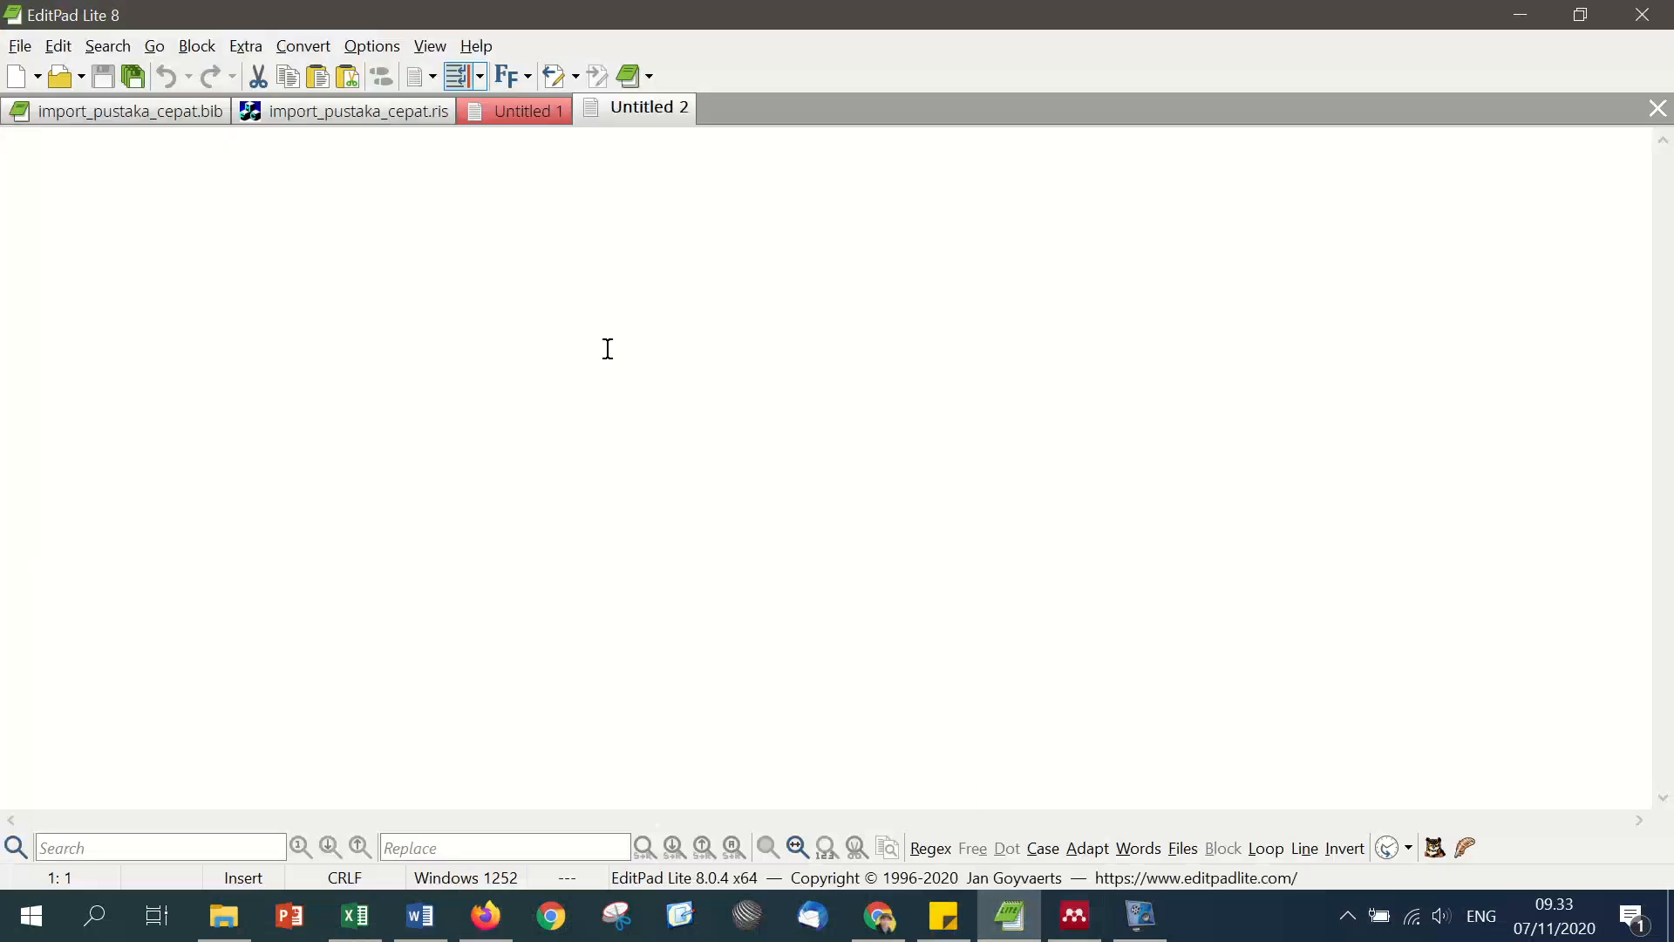
pyautogui.click(524, 111)
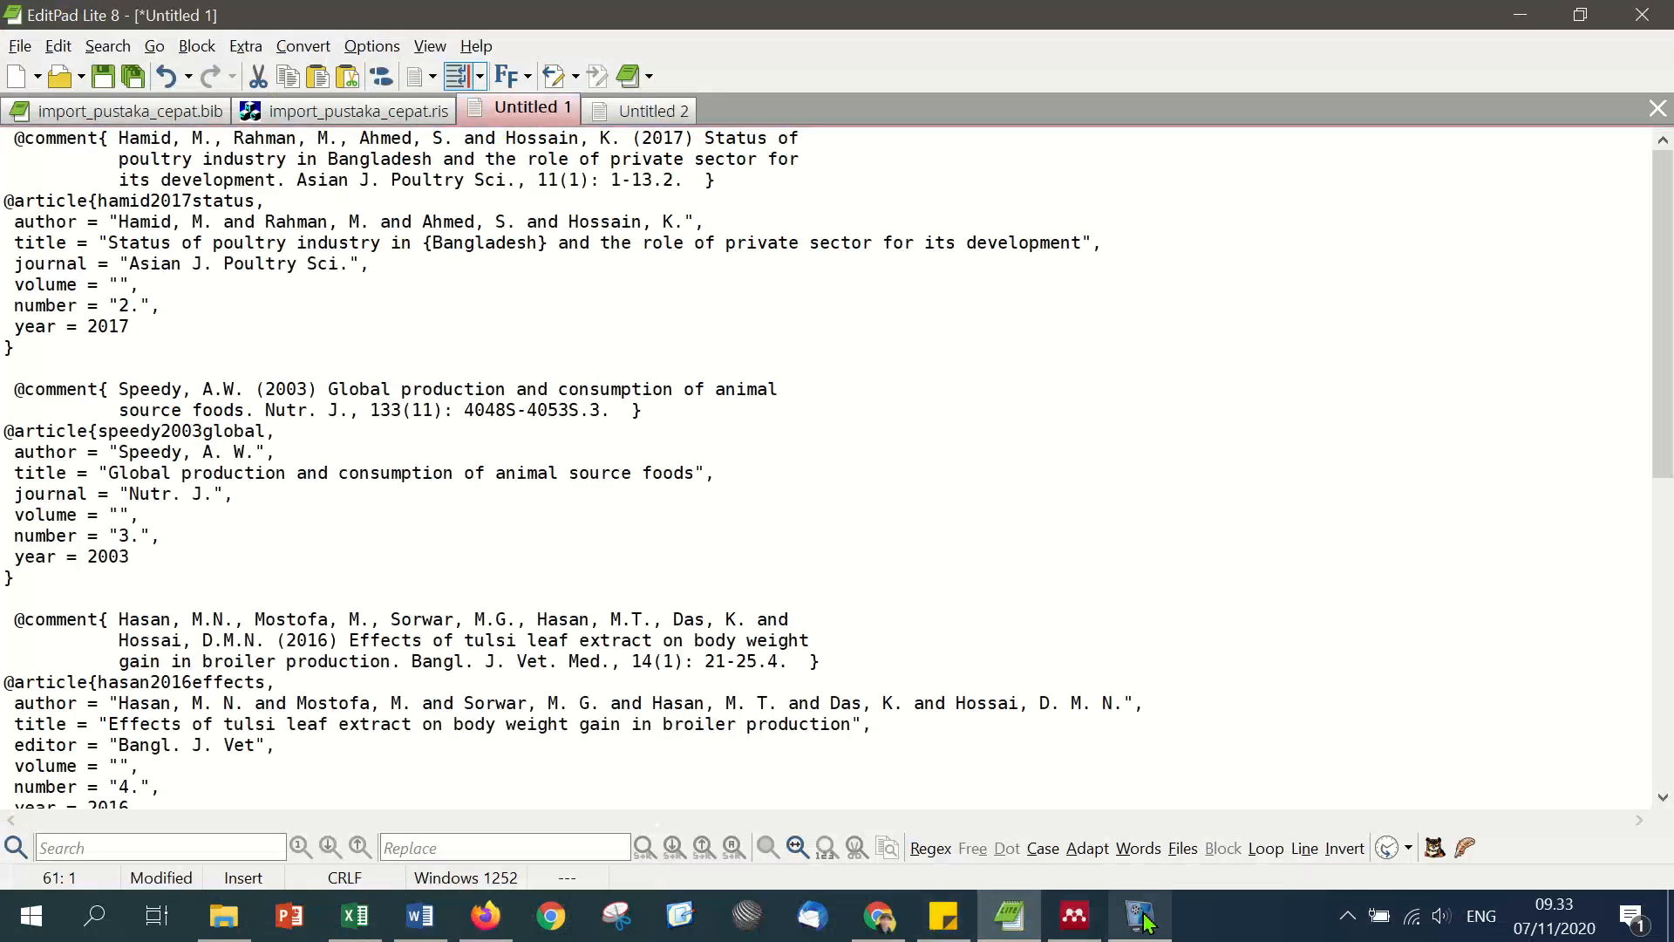
pyautogui.click(485, 914)
pyautogui.click(1482, 59)
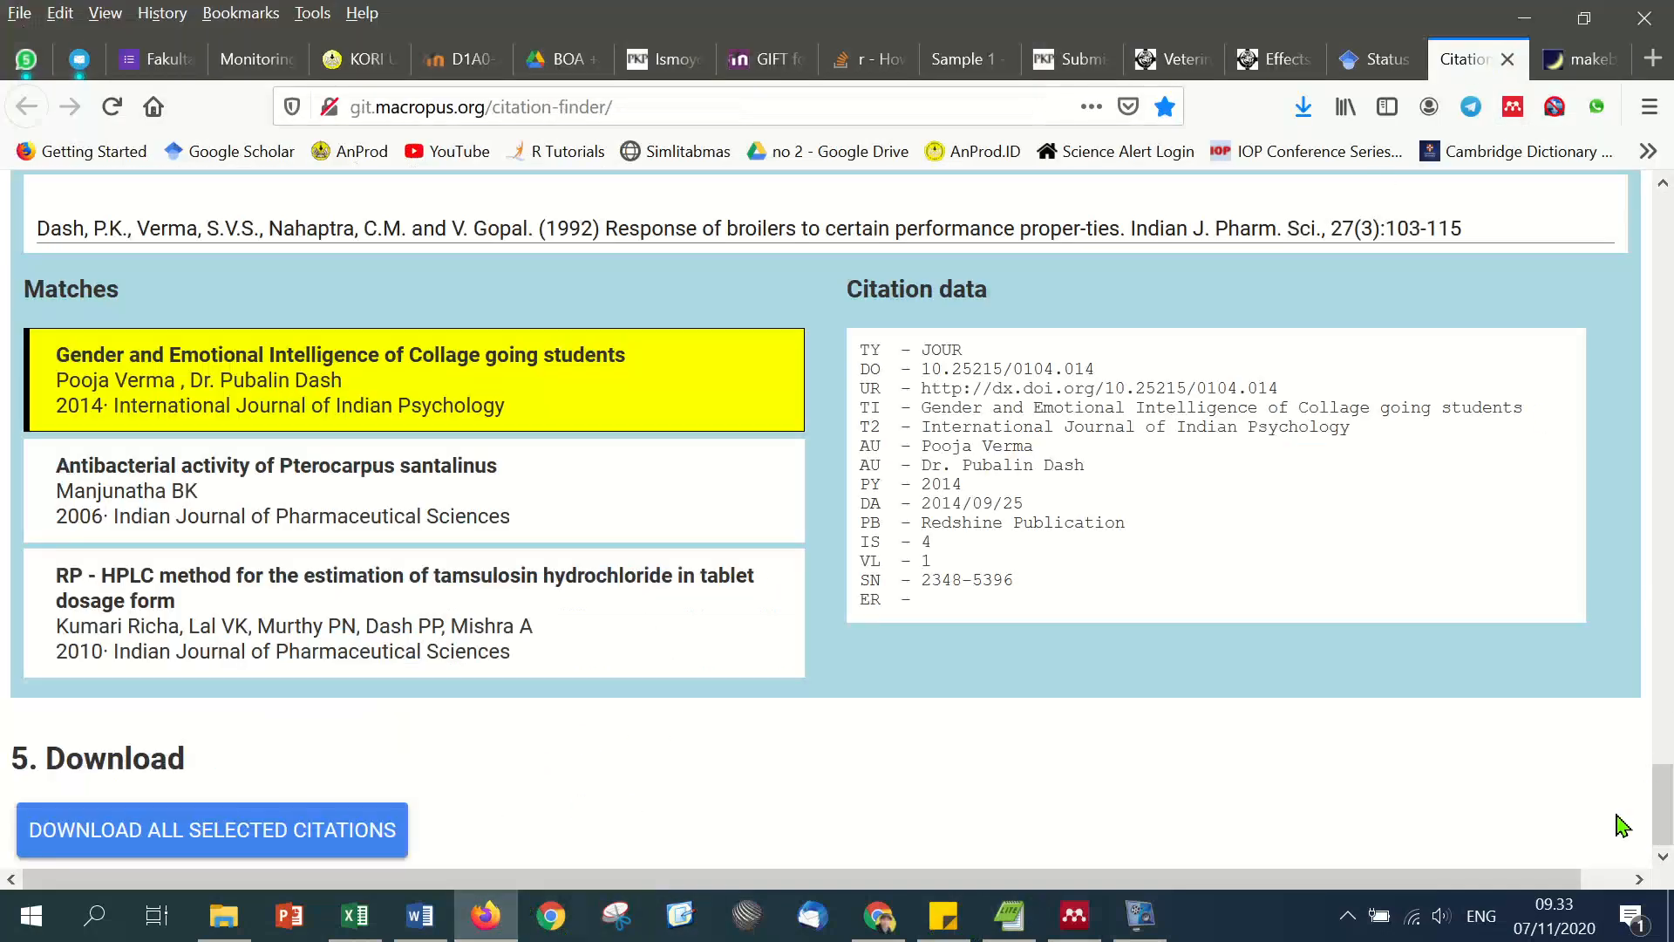
pyautogui.click(230, 834)
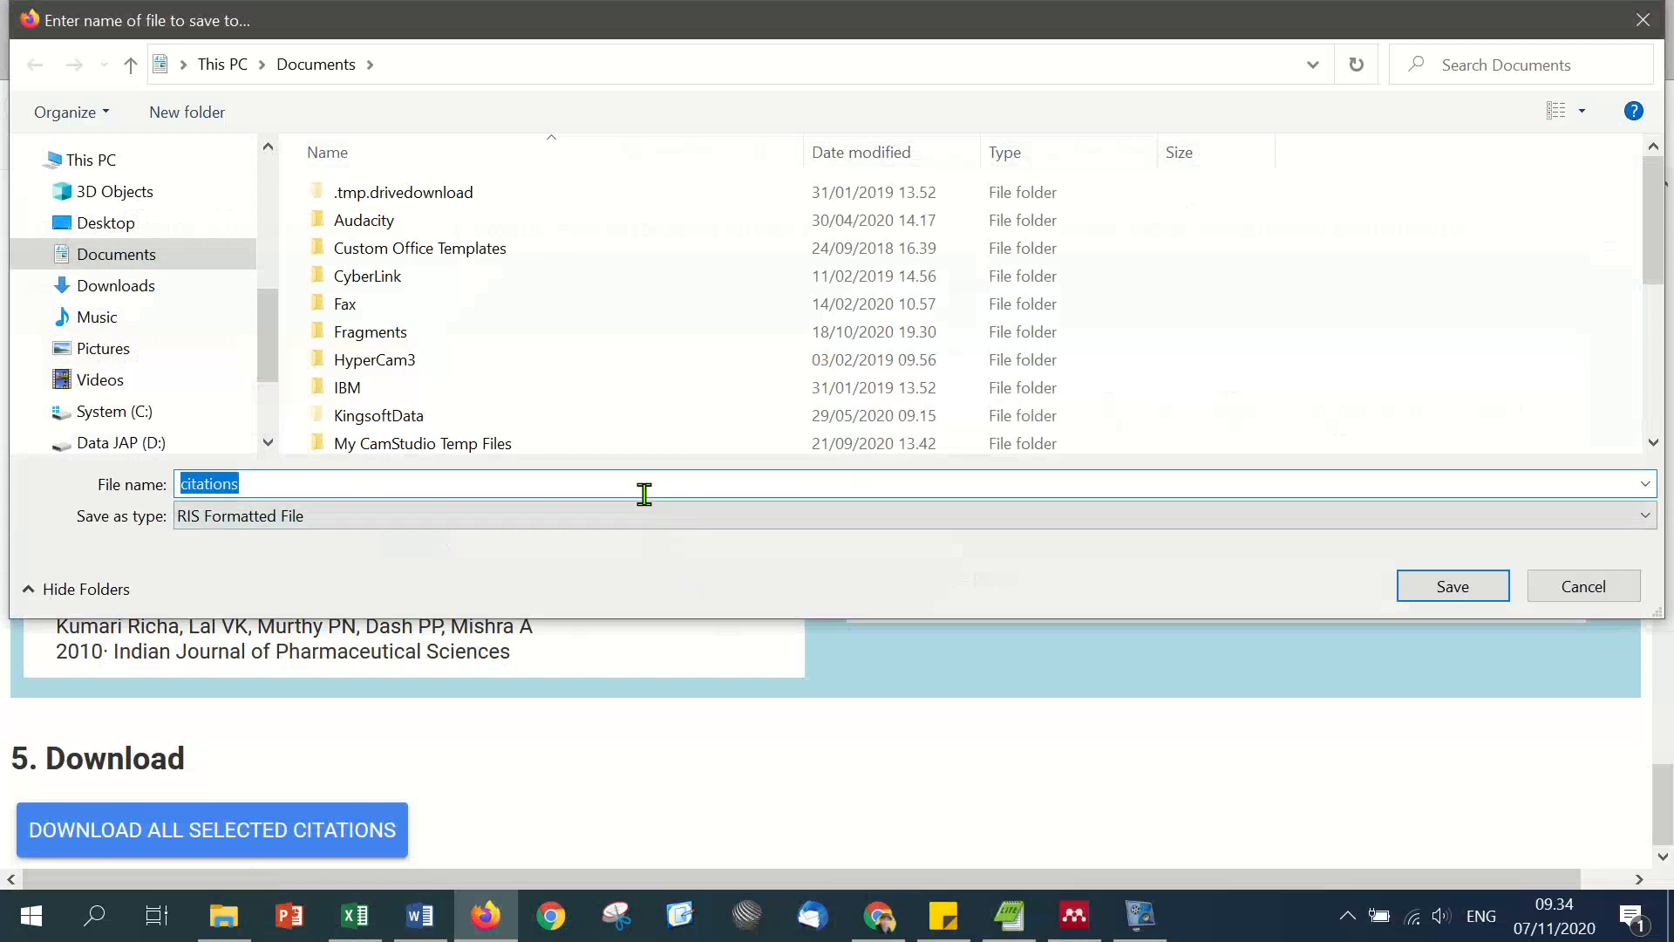
pyautogui.write('e')
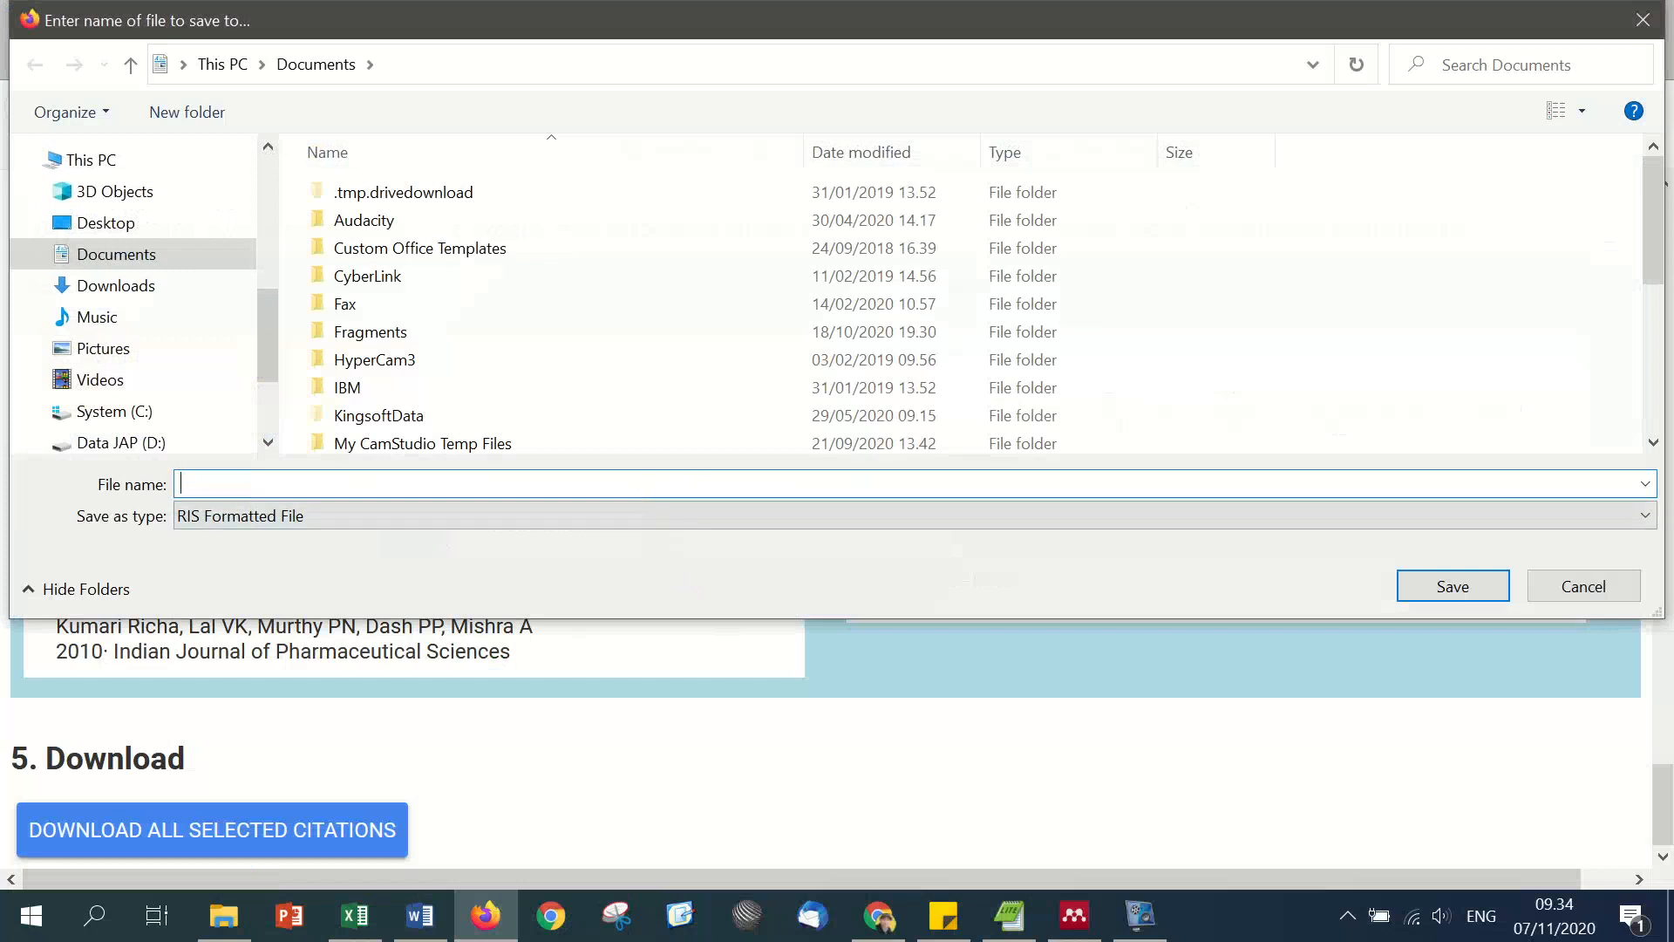
pyautogui.moveTo(1653, 218); pyautogui.dragTo(1652, 451)
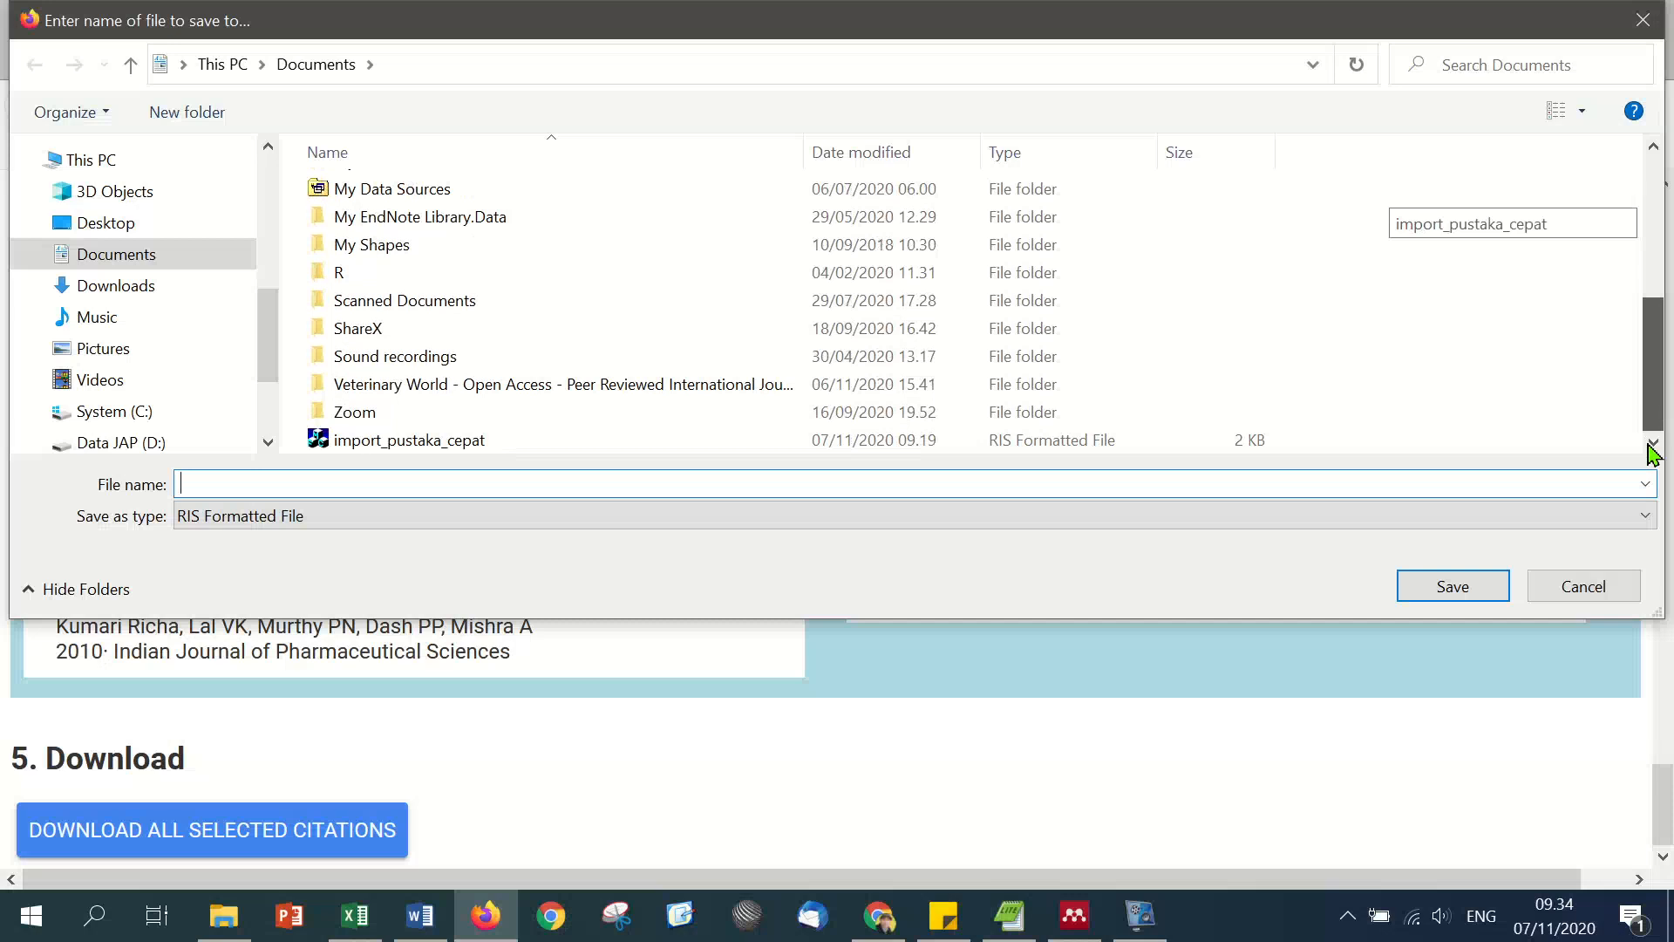
pyautogui.click(396, 443)
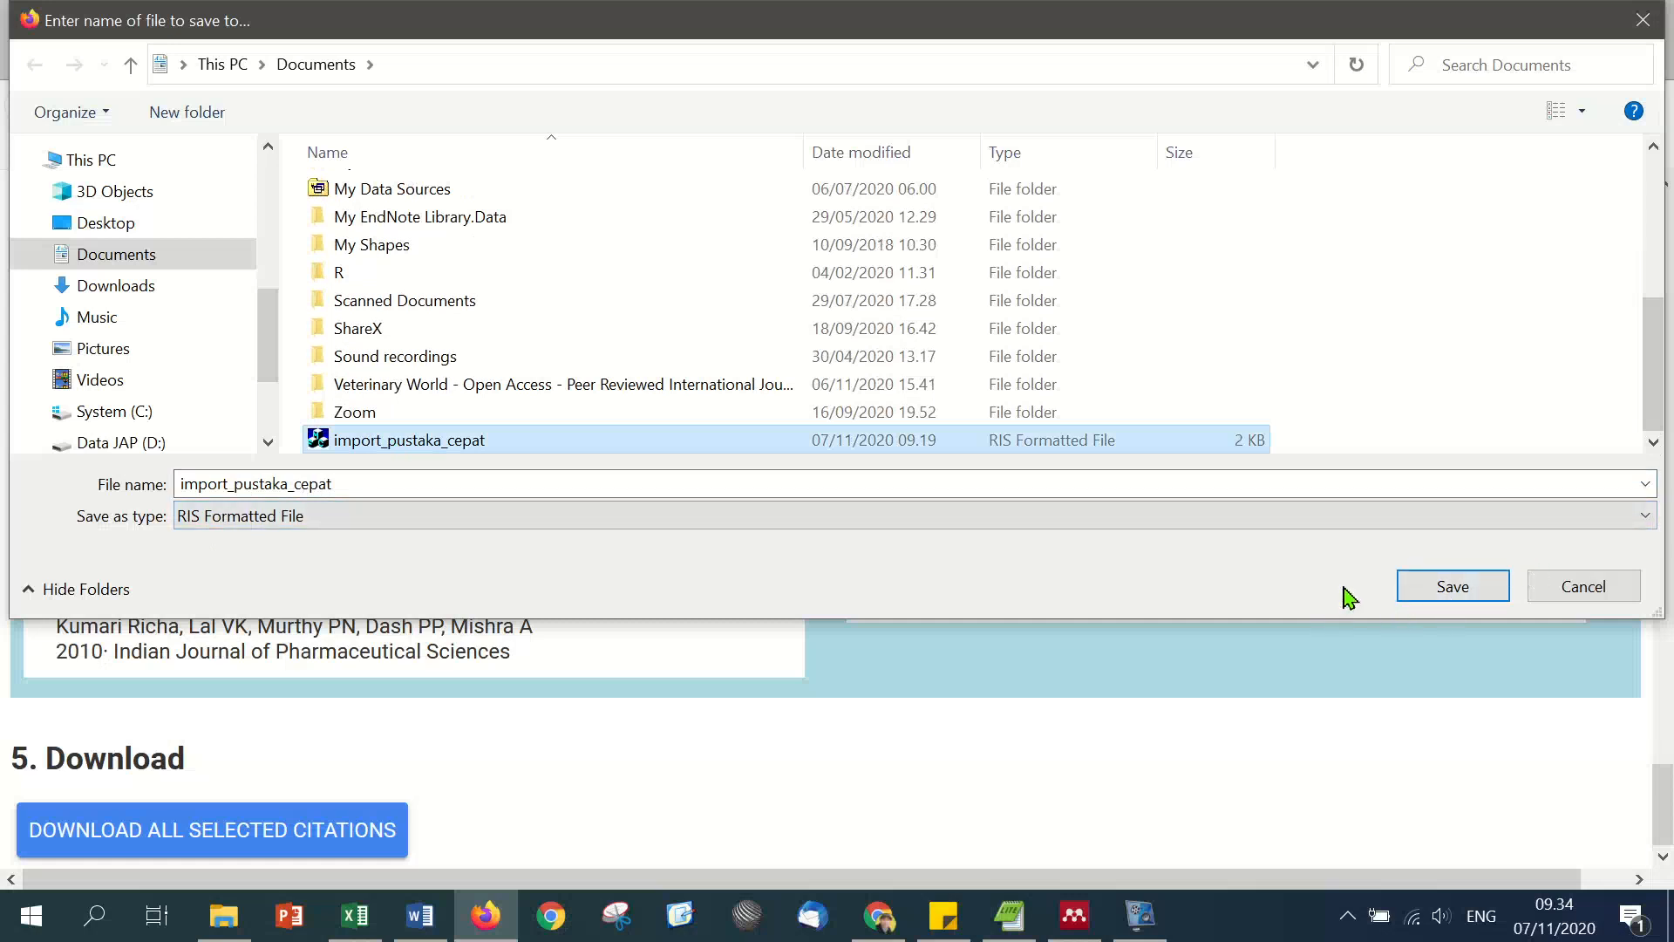
pyautogui.click(1584, 586)
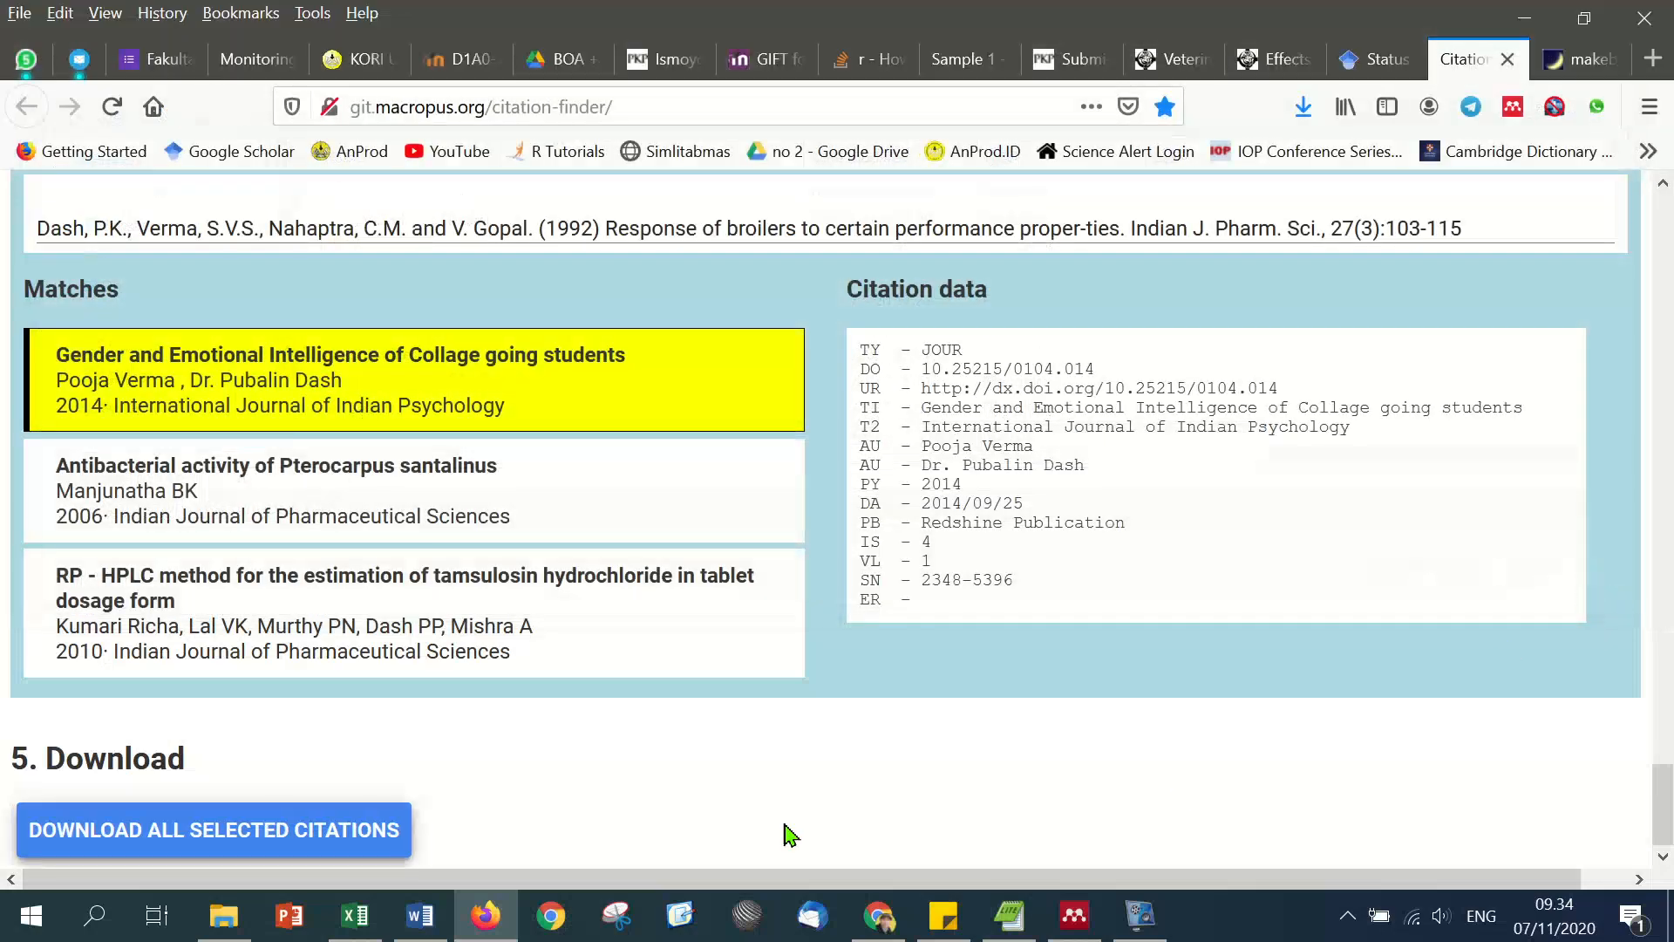
# Step: Switch to File Explorer and locate the BIB and RIS versions of import_pustaka_cepat in the Documents folder
pyautogui.click(234, 931)
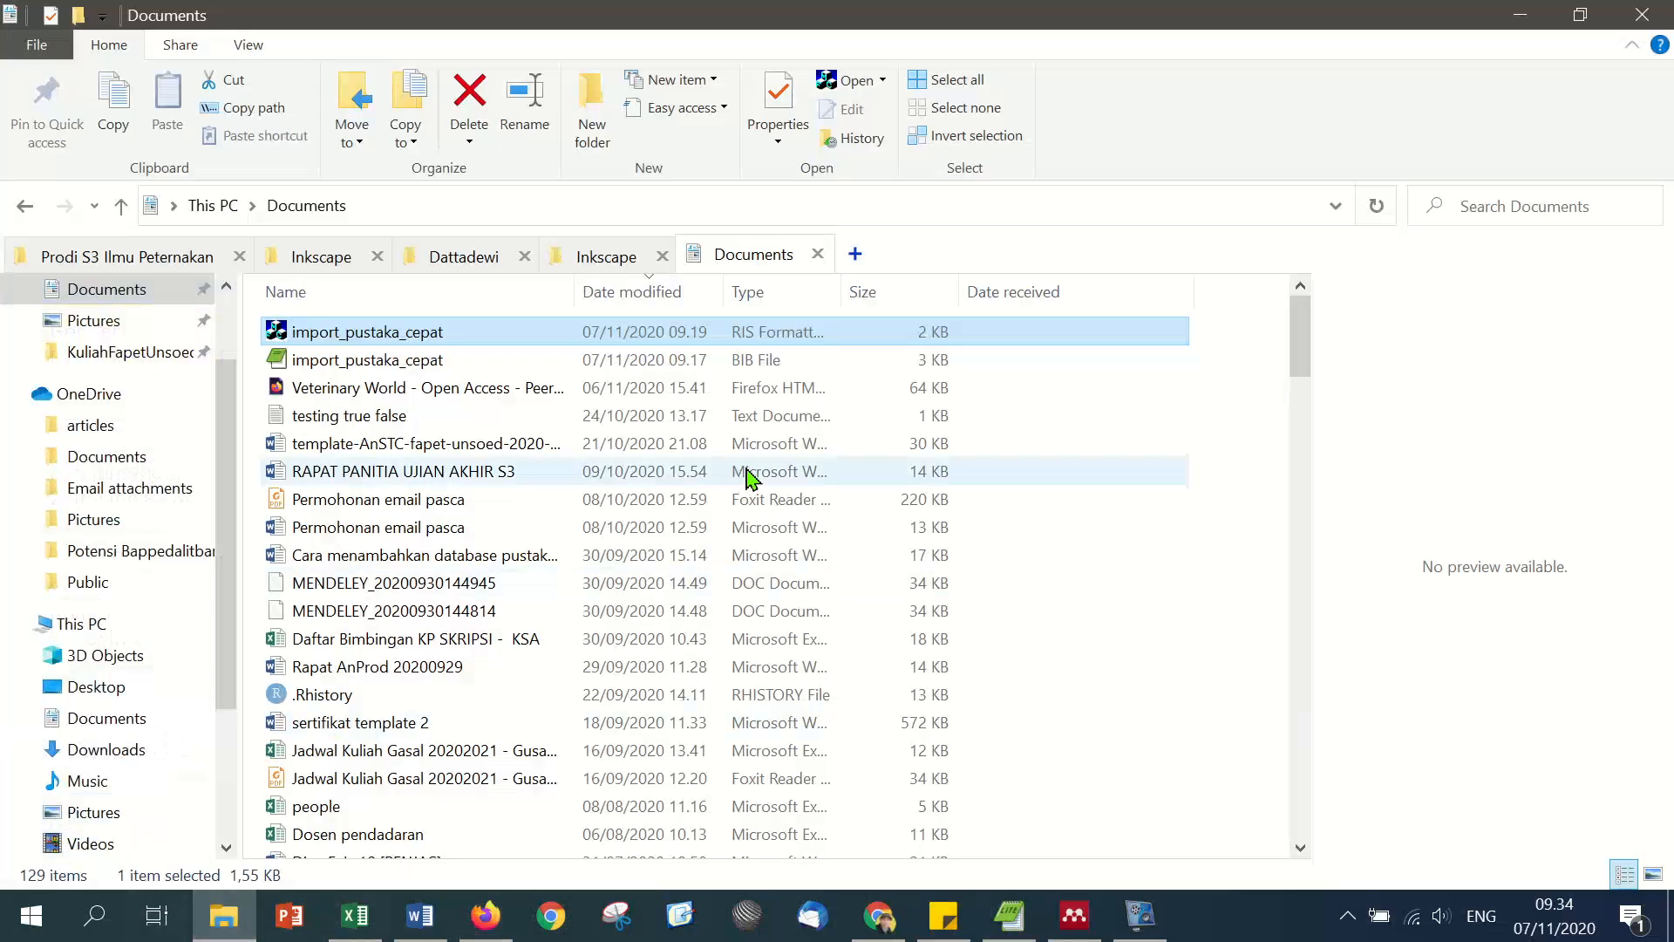
pyautogui.click(417, 364)
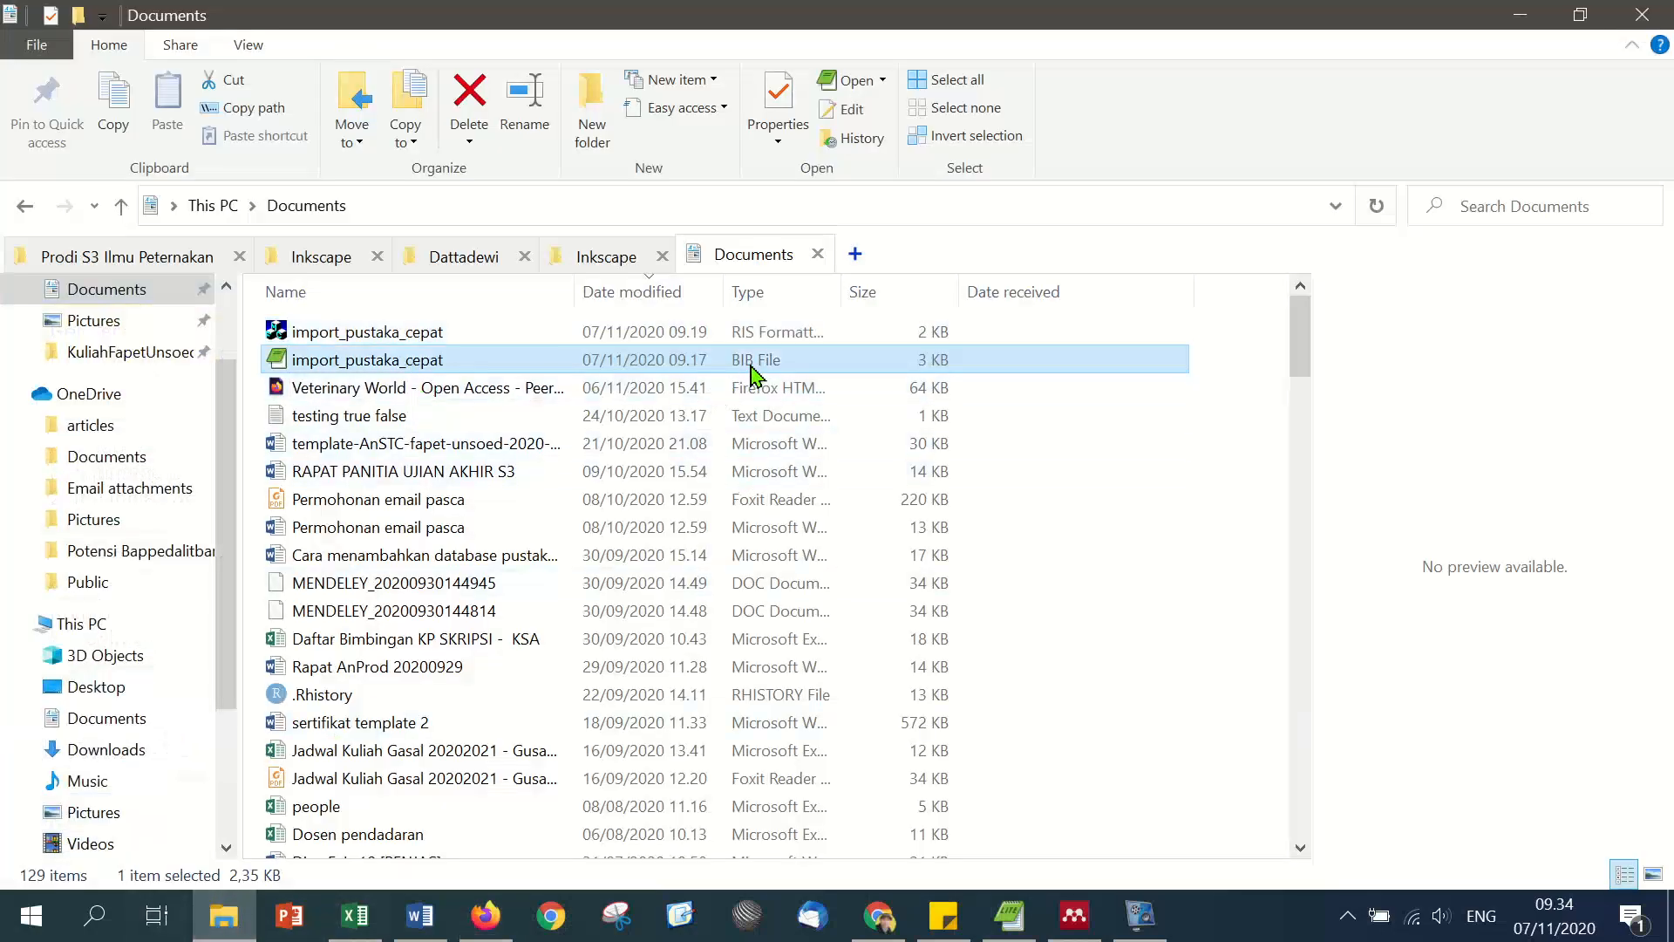
pyautogui.click(357, 332)
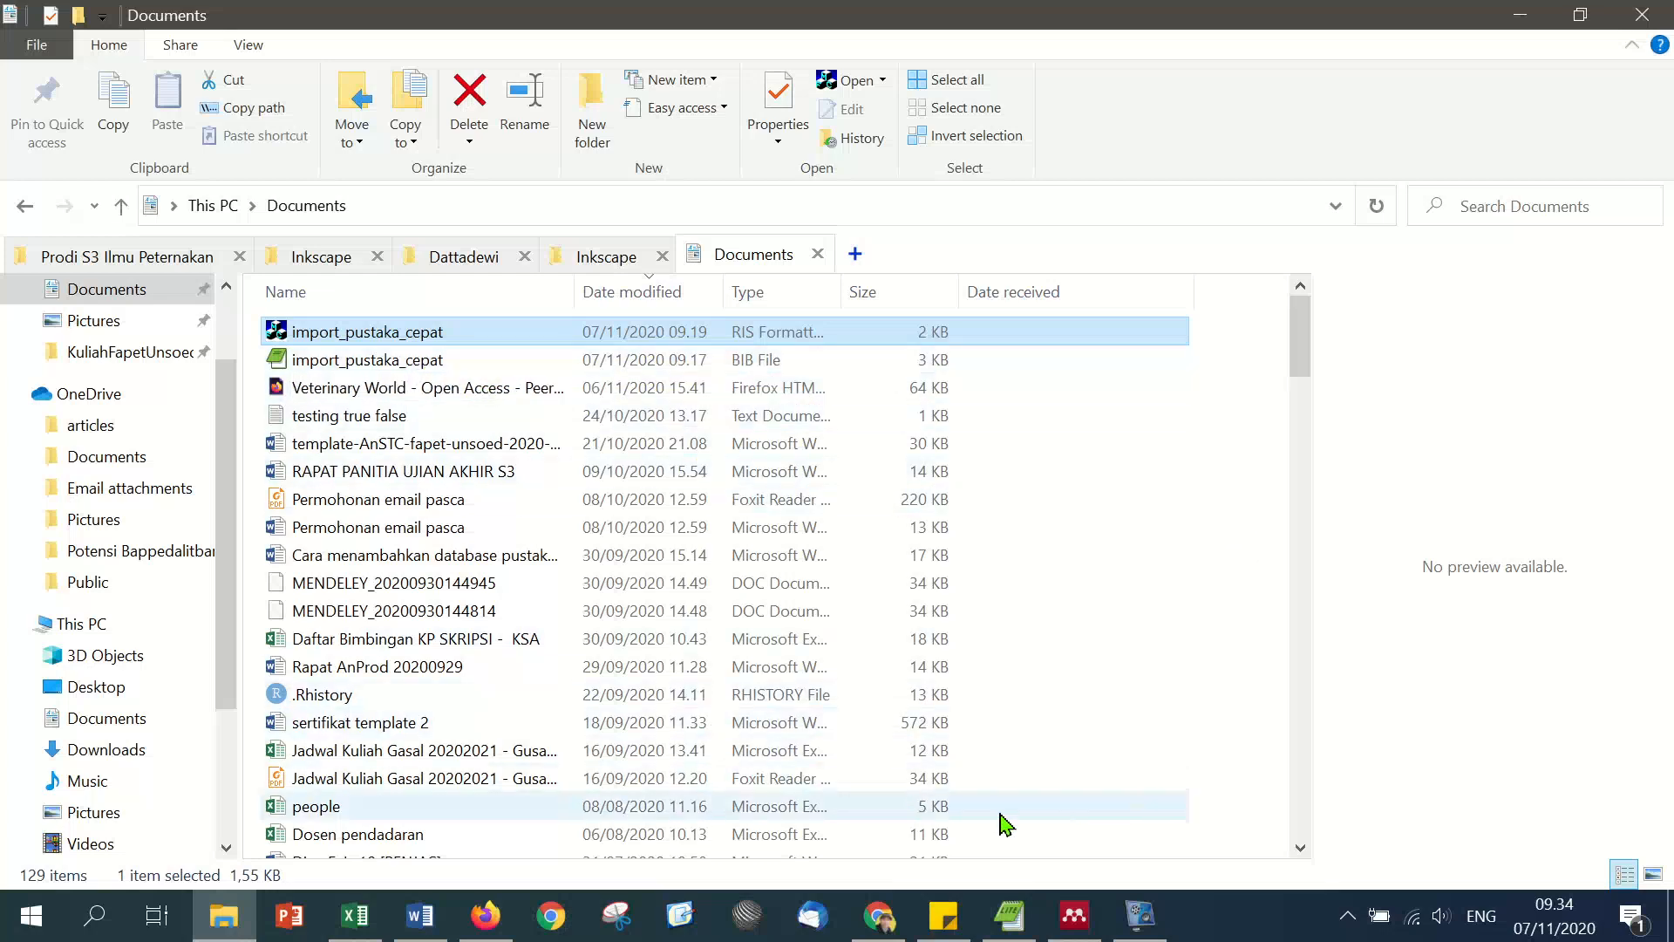
# Step: Switch to Word and delete the last reference, "Response of broilers to certain performance proper-ties", from the References list
pyautogui.click(421, 916)
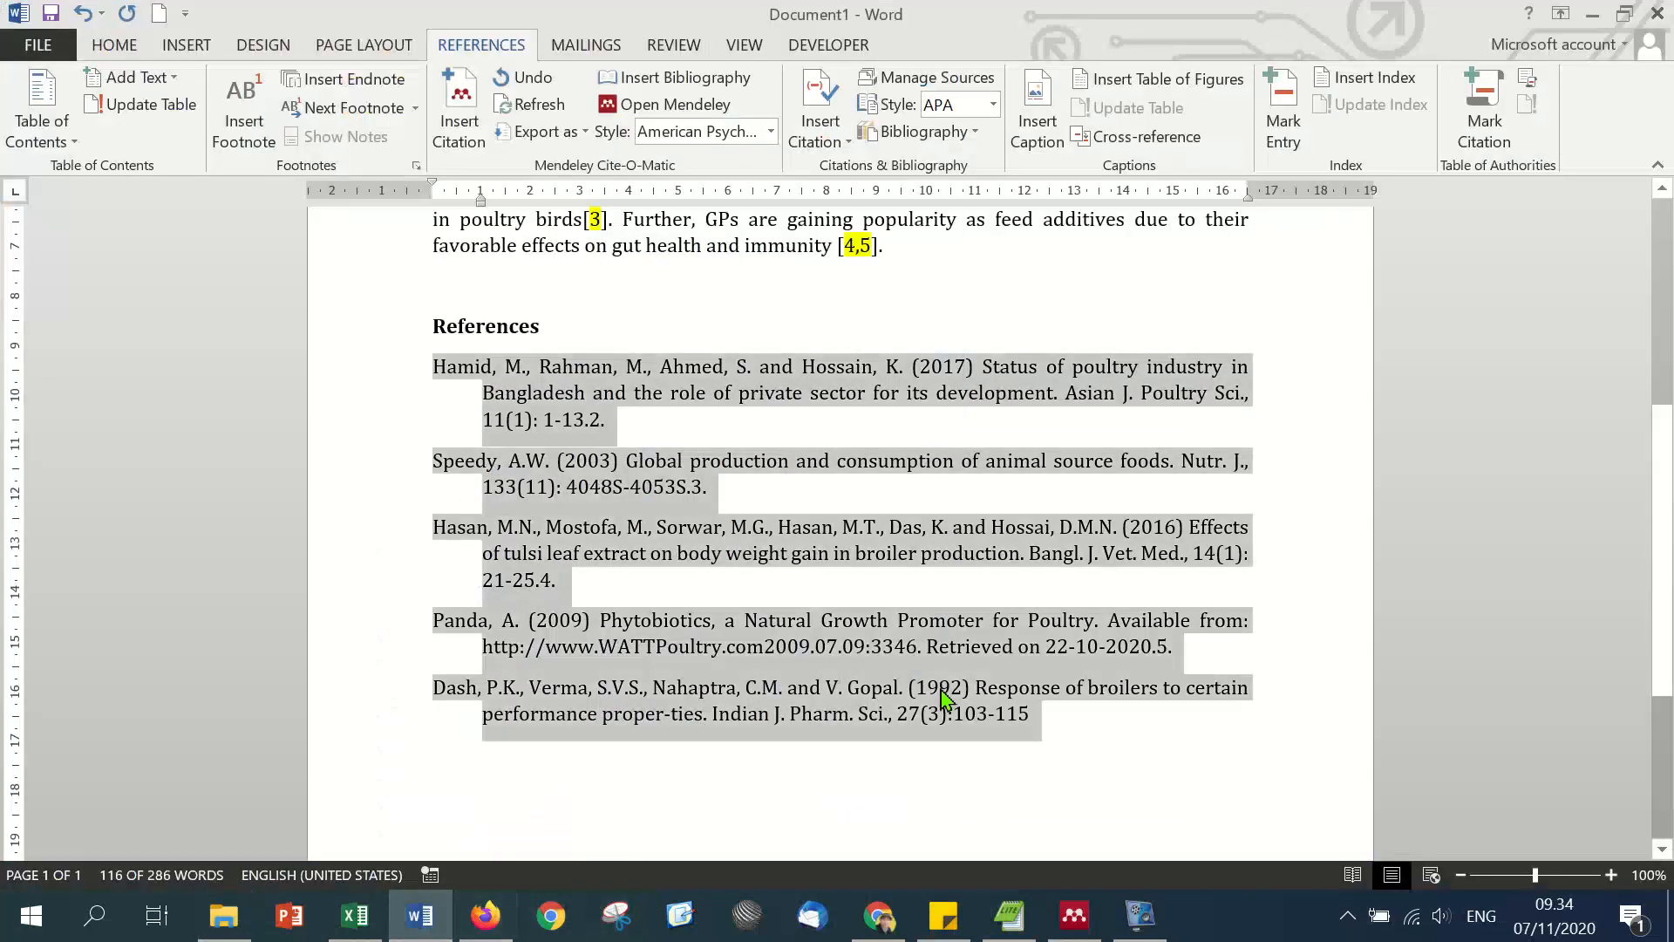
pyautogui.click(488, 726)
pyautogui.doubleClick(358, 702)
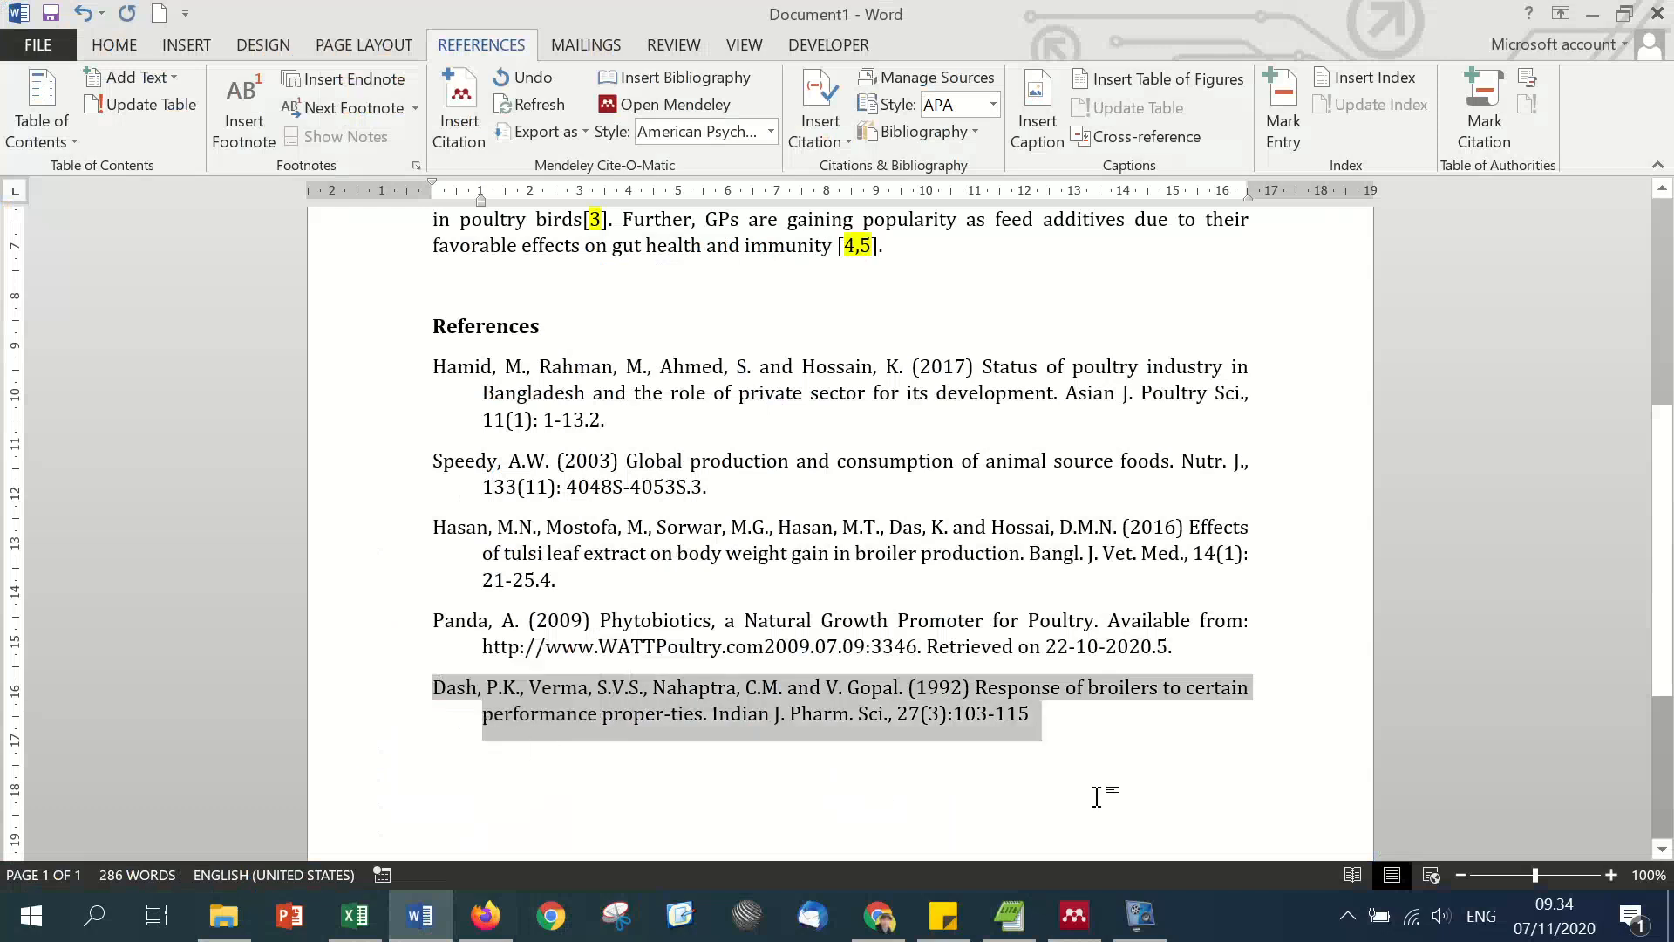
pyautogui.press('Delete')
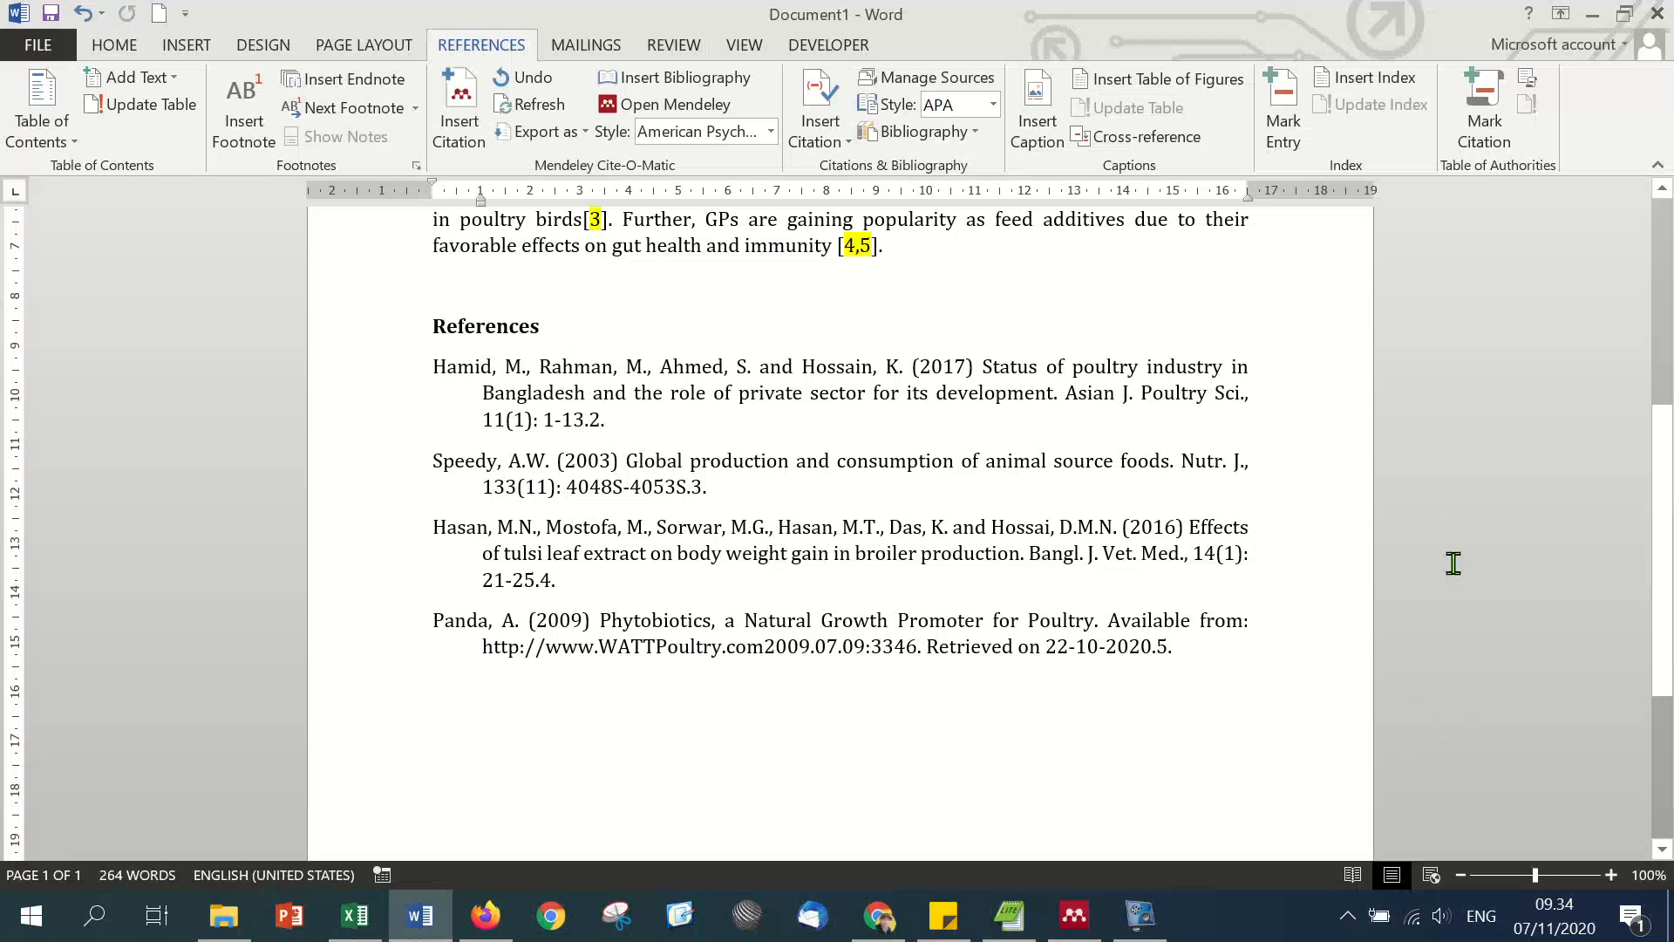
# Step: Return to citation-finder in Firefox and download all selected citations to Documents as import_pustaka_cepat in RIS format, replacing the existing file
pyautogui.click(1090, 935)
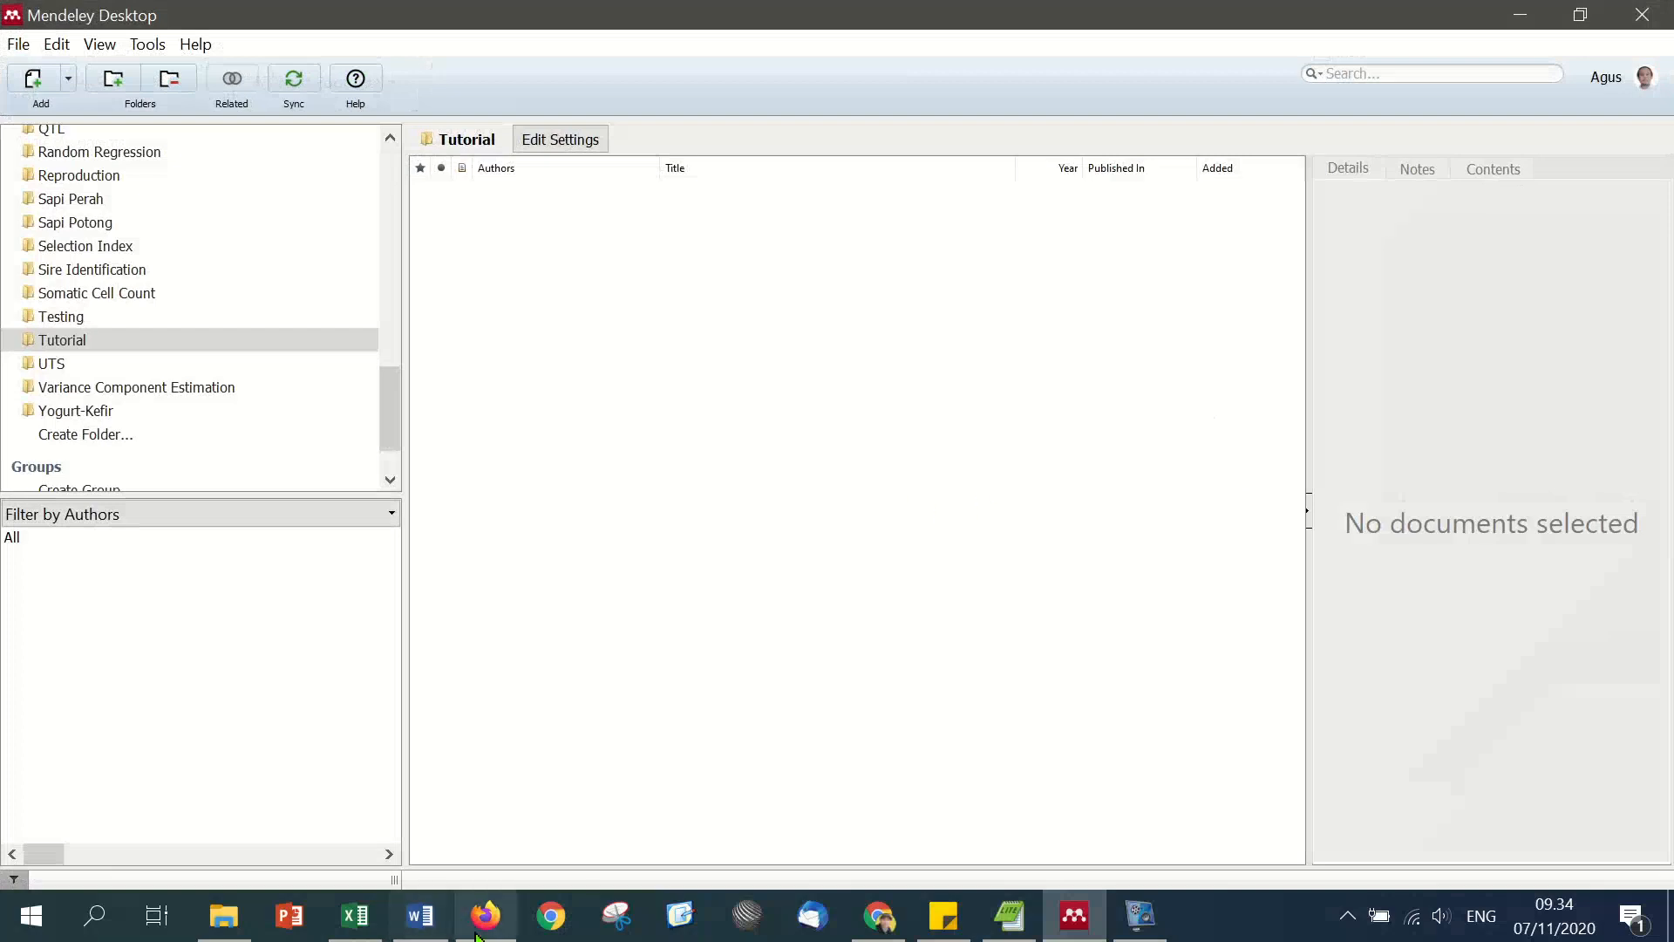
pyautogui.click(479, 931)
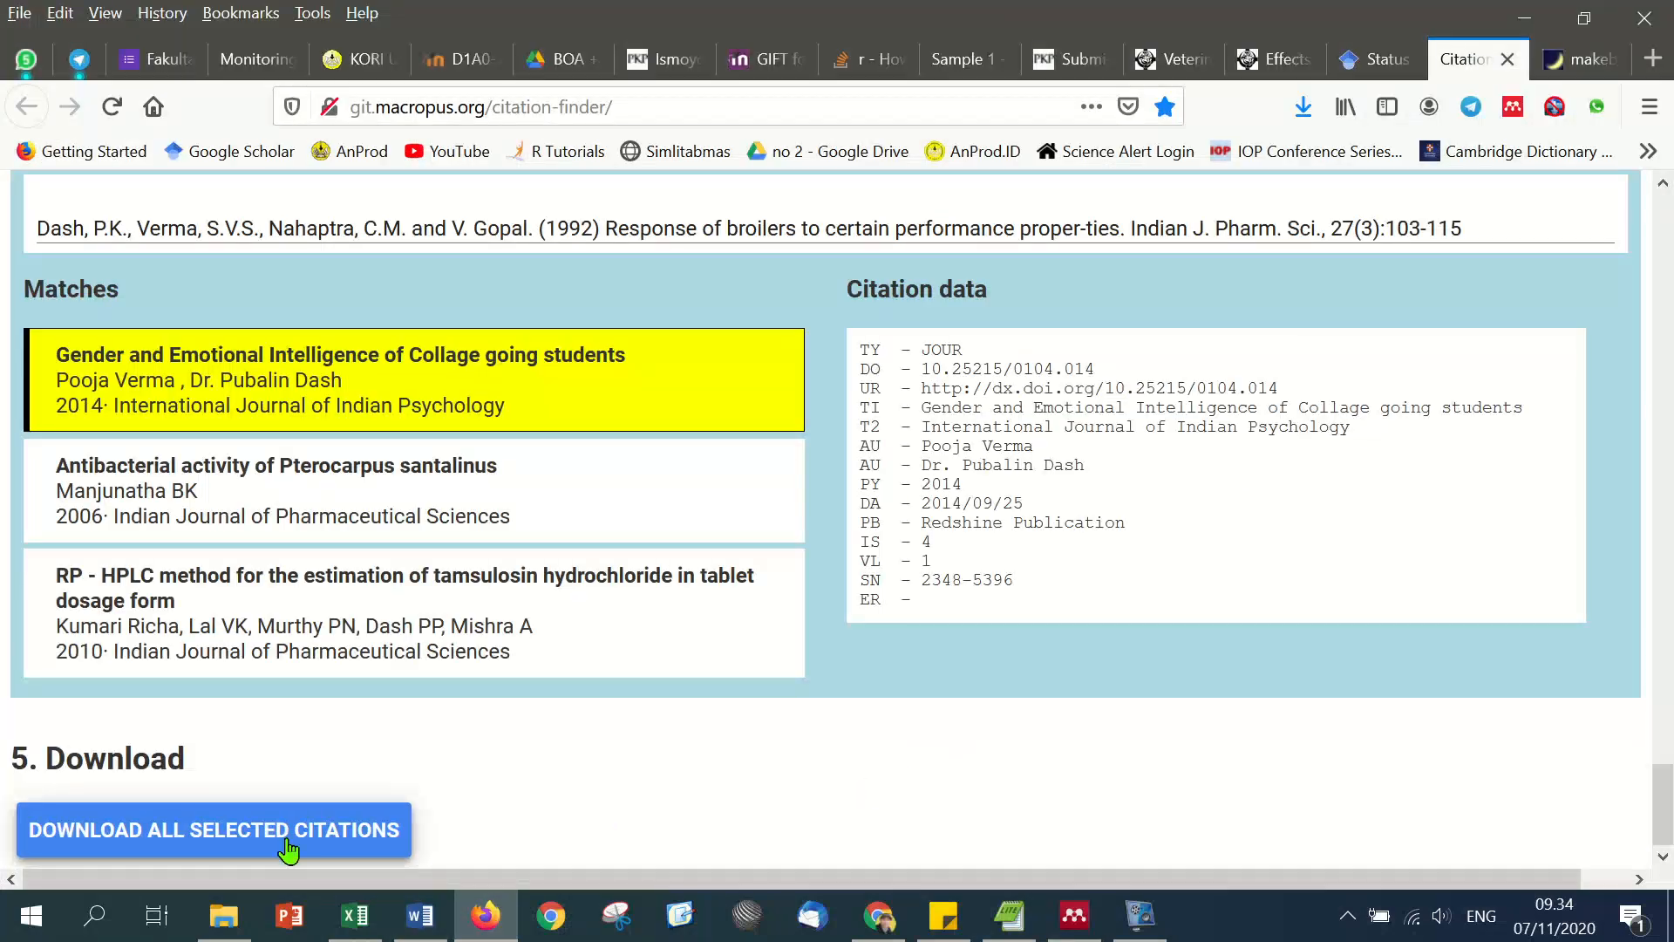
pyautogui.click(292, 829)
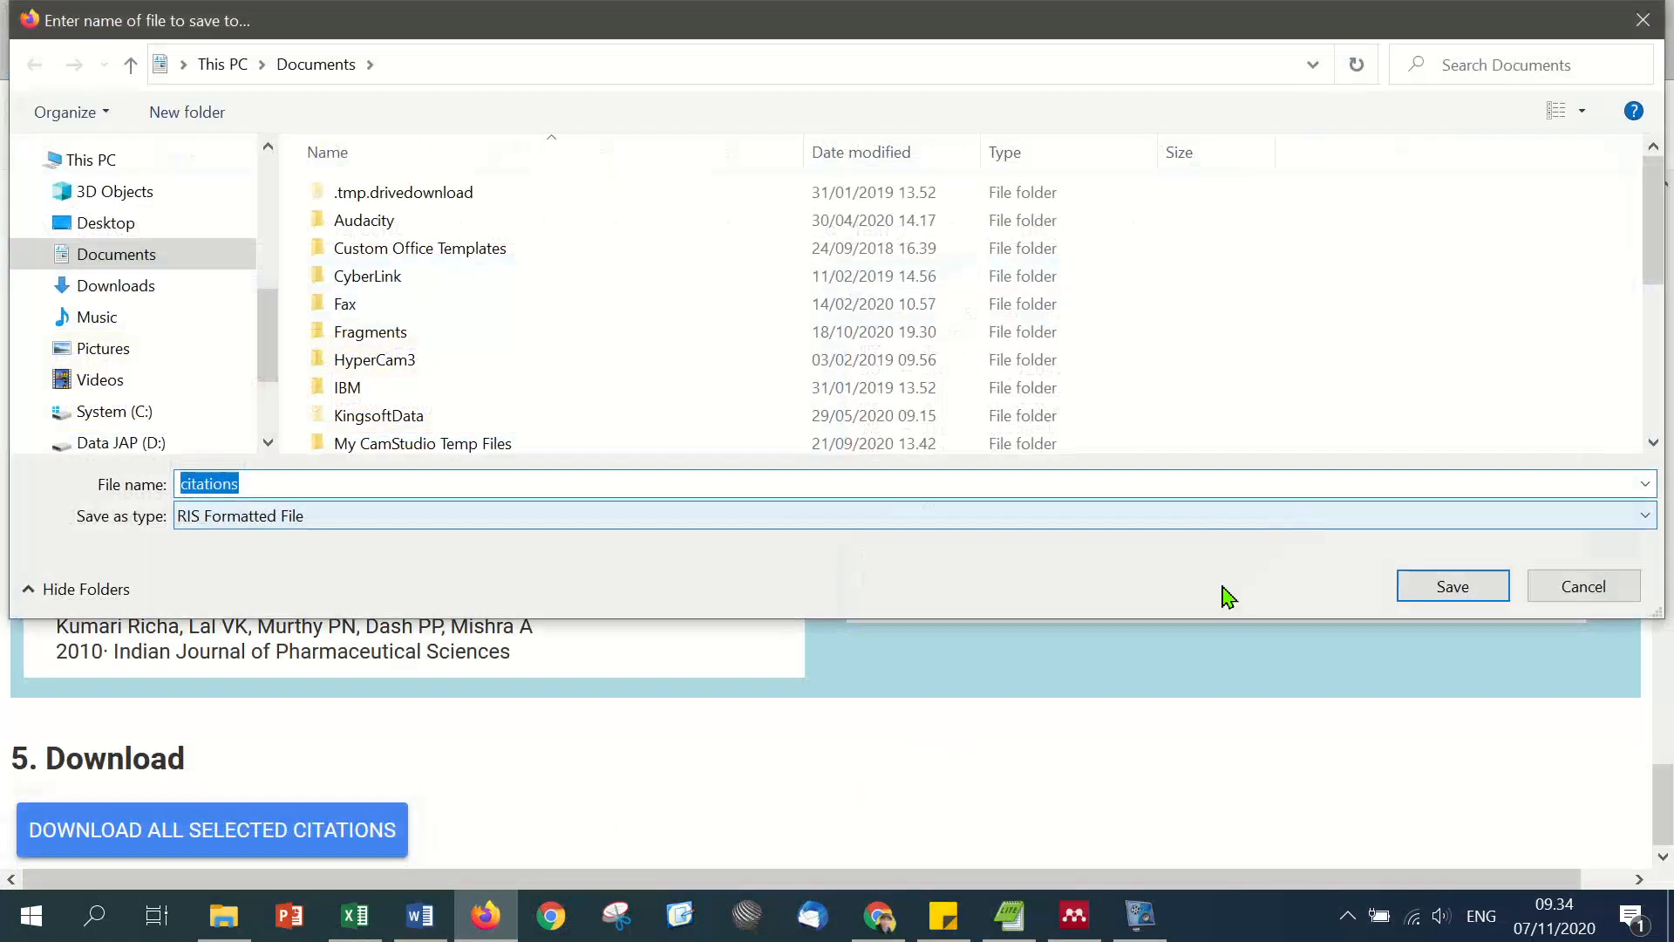
pyautogui.write('e')
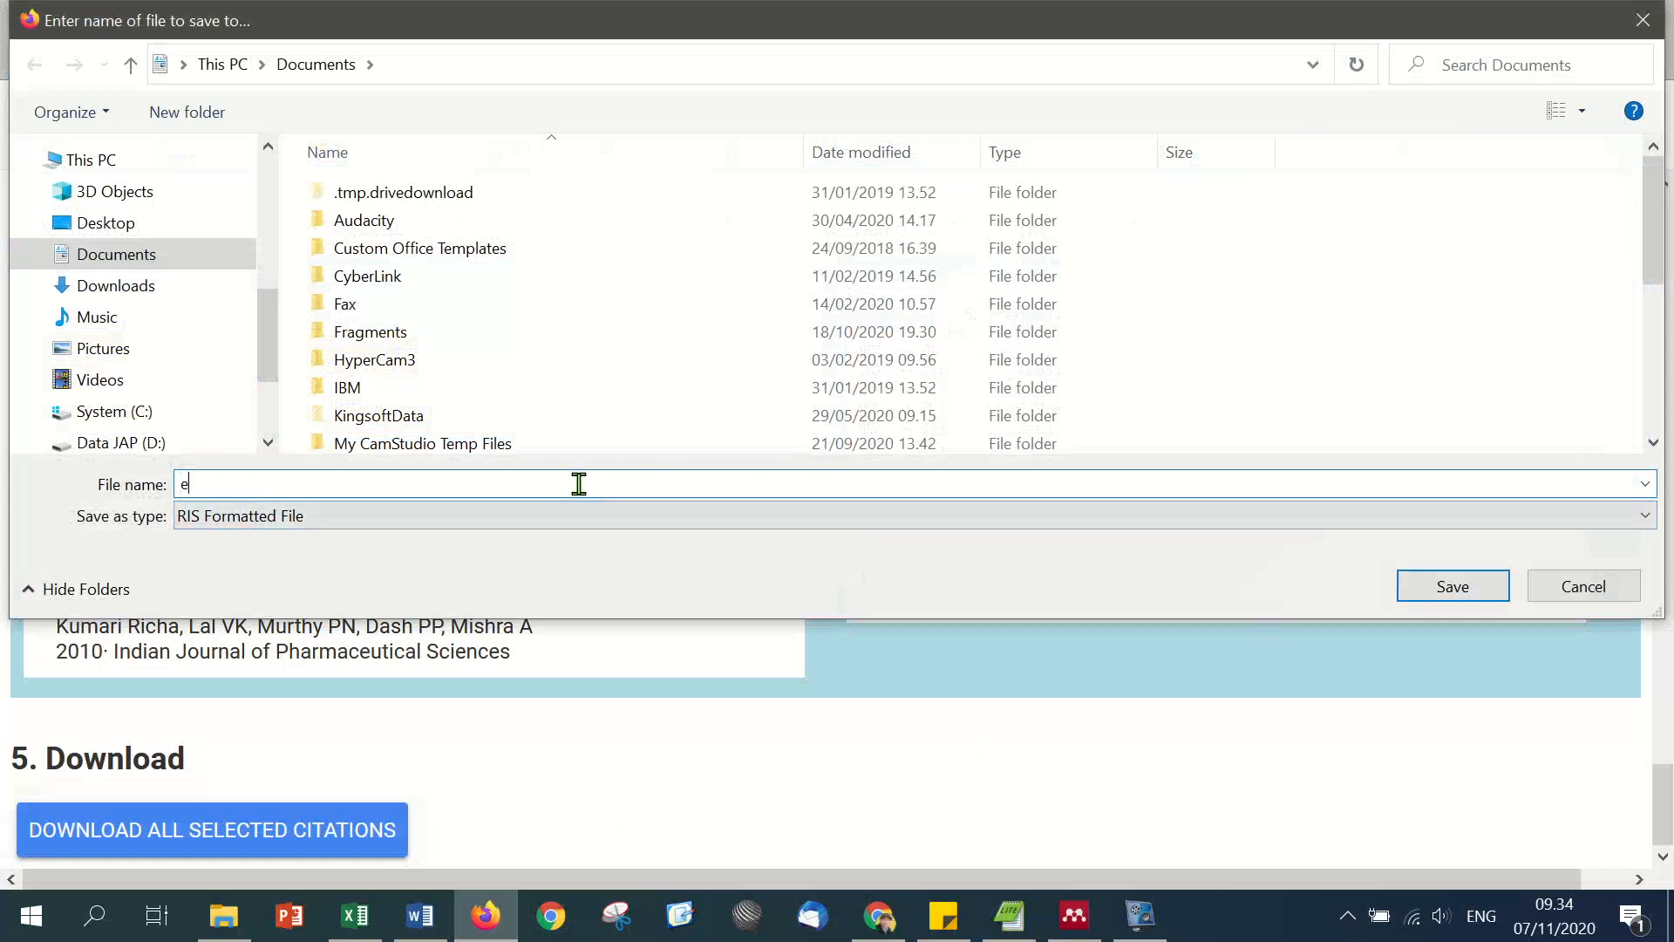
pyautogui.press('BackSpace')
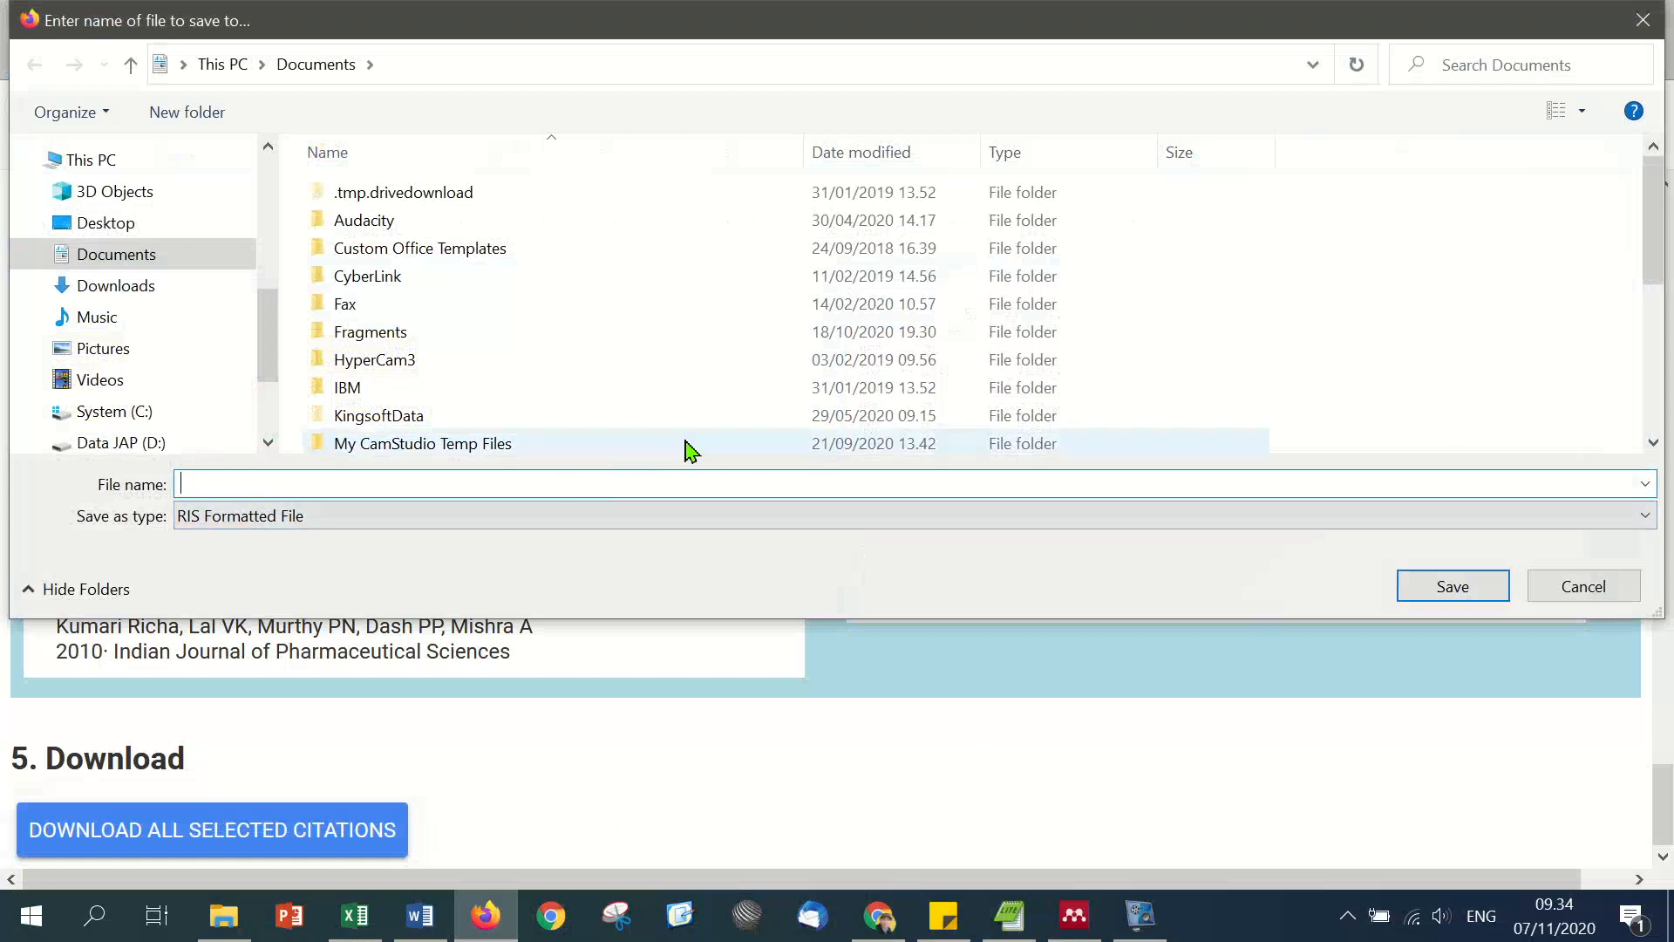
pyautogui.moveTo(1661, 231)
pyautogui.mouseDown()
pyautogui.moveTo(1670, 471)
pyautogui.moveTo(1315, 518)
pyautogui.mouseUp()
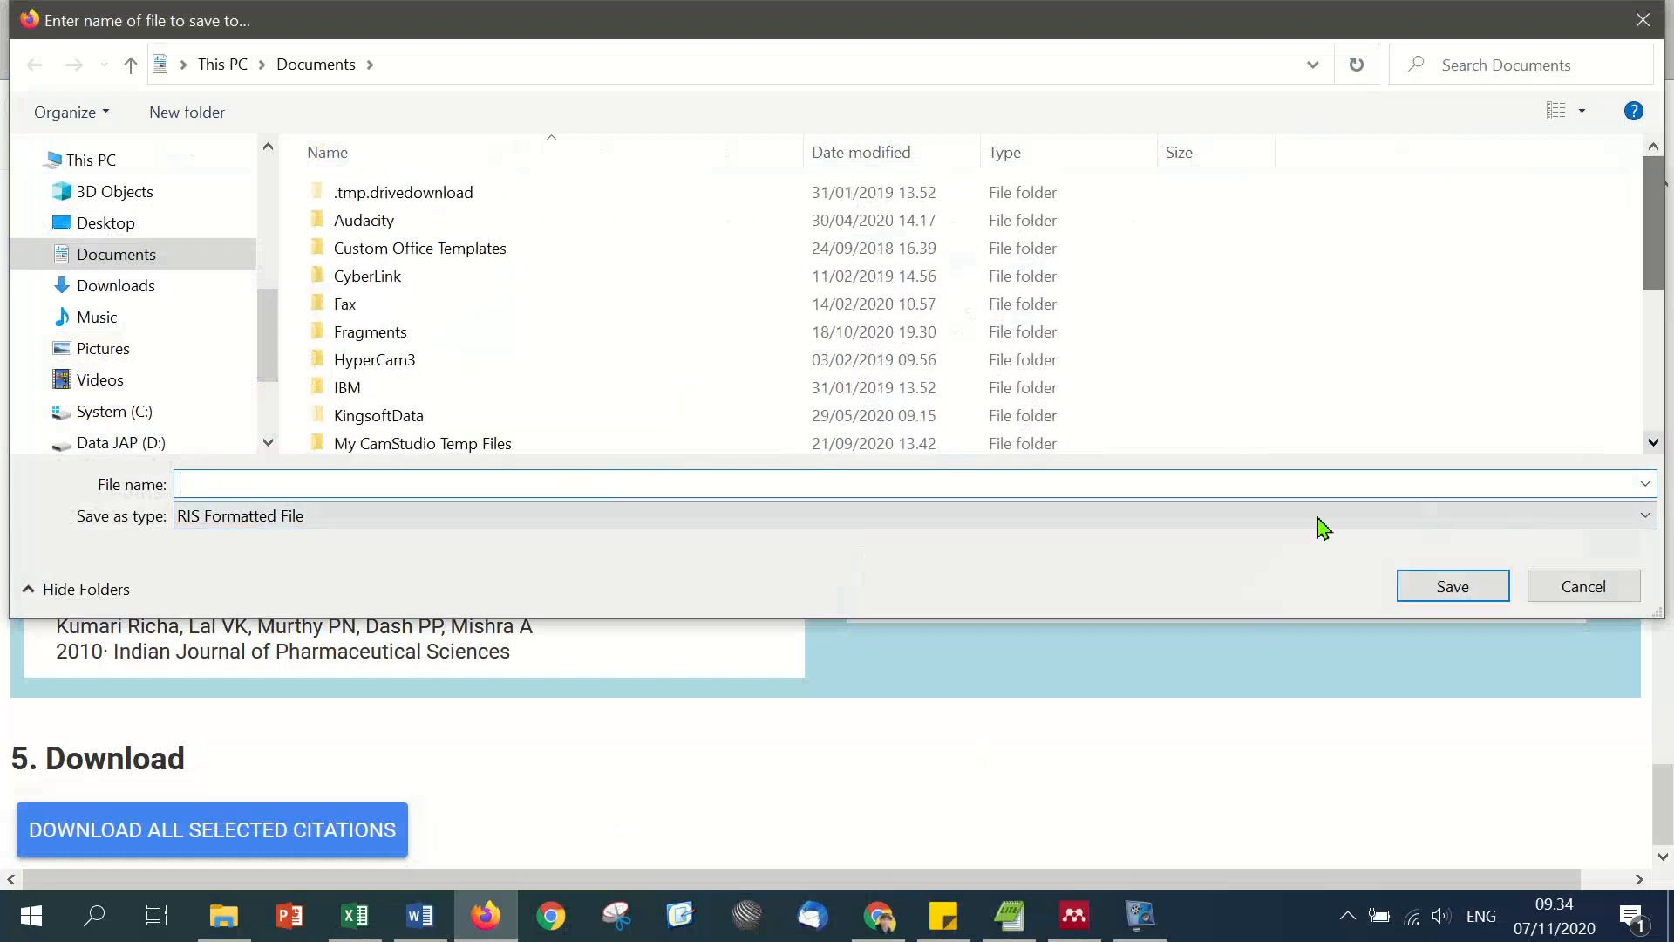
pyautogui.moveTo(1660, 224); pyautogui.dragTo(1661, 392)
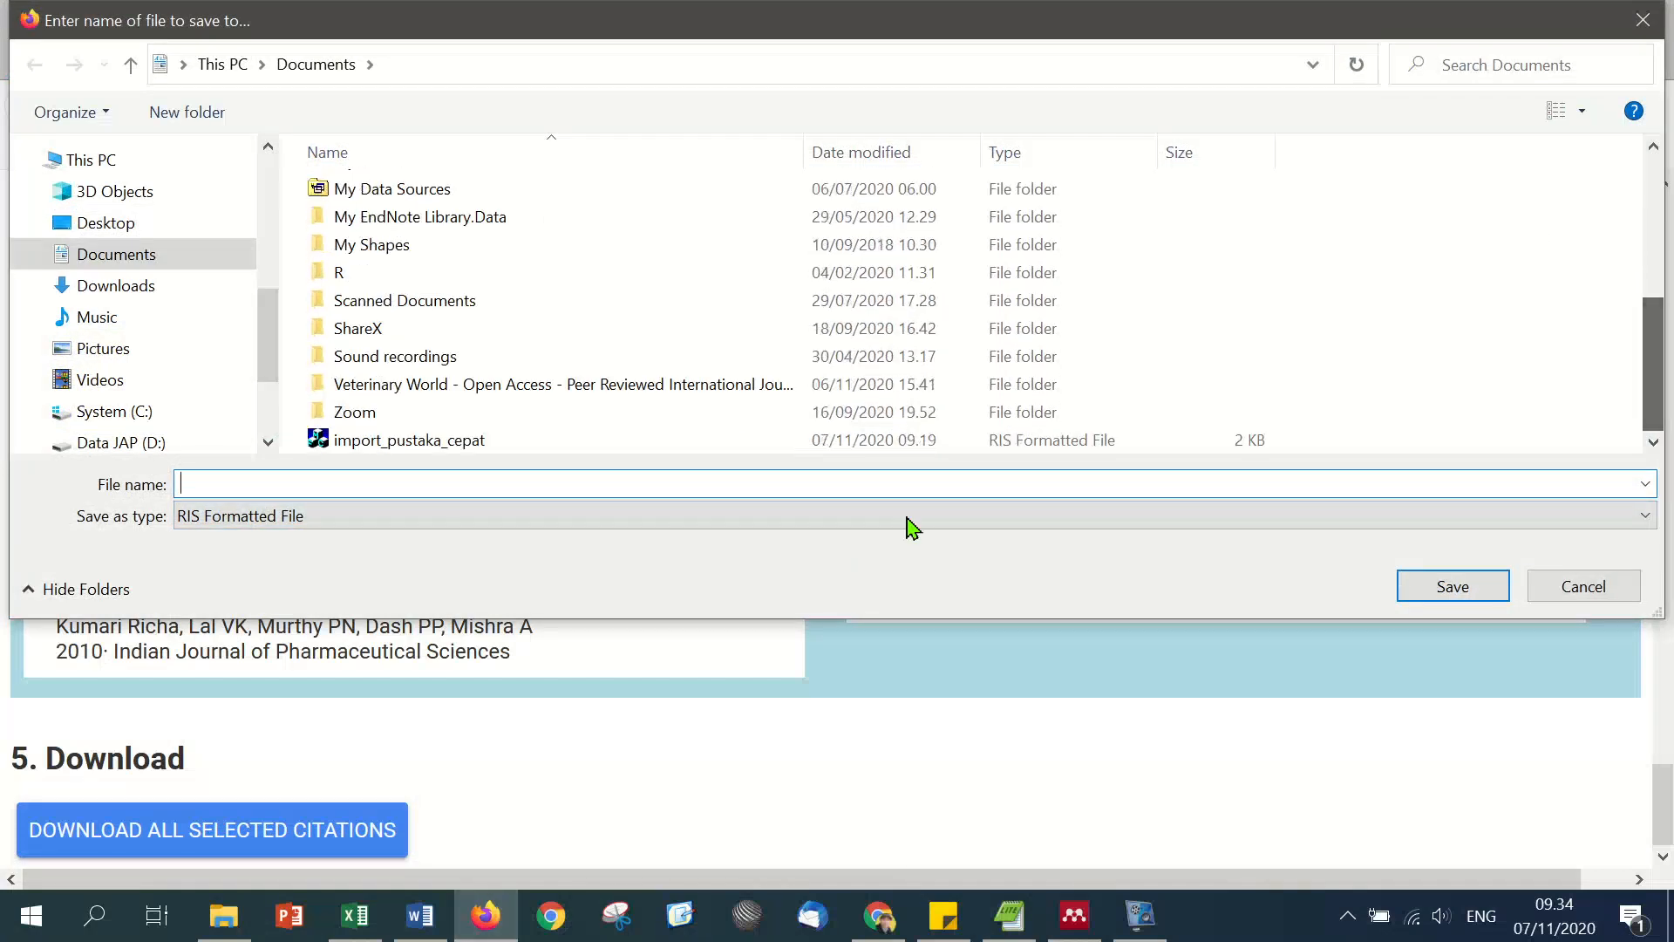
pyautogui.click(456, 447)
pyautogui.click(951, 484)
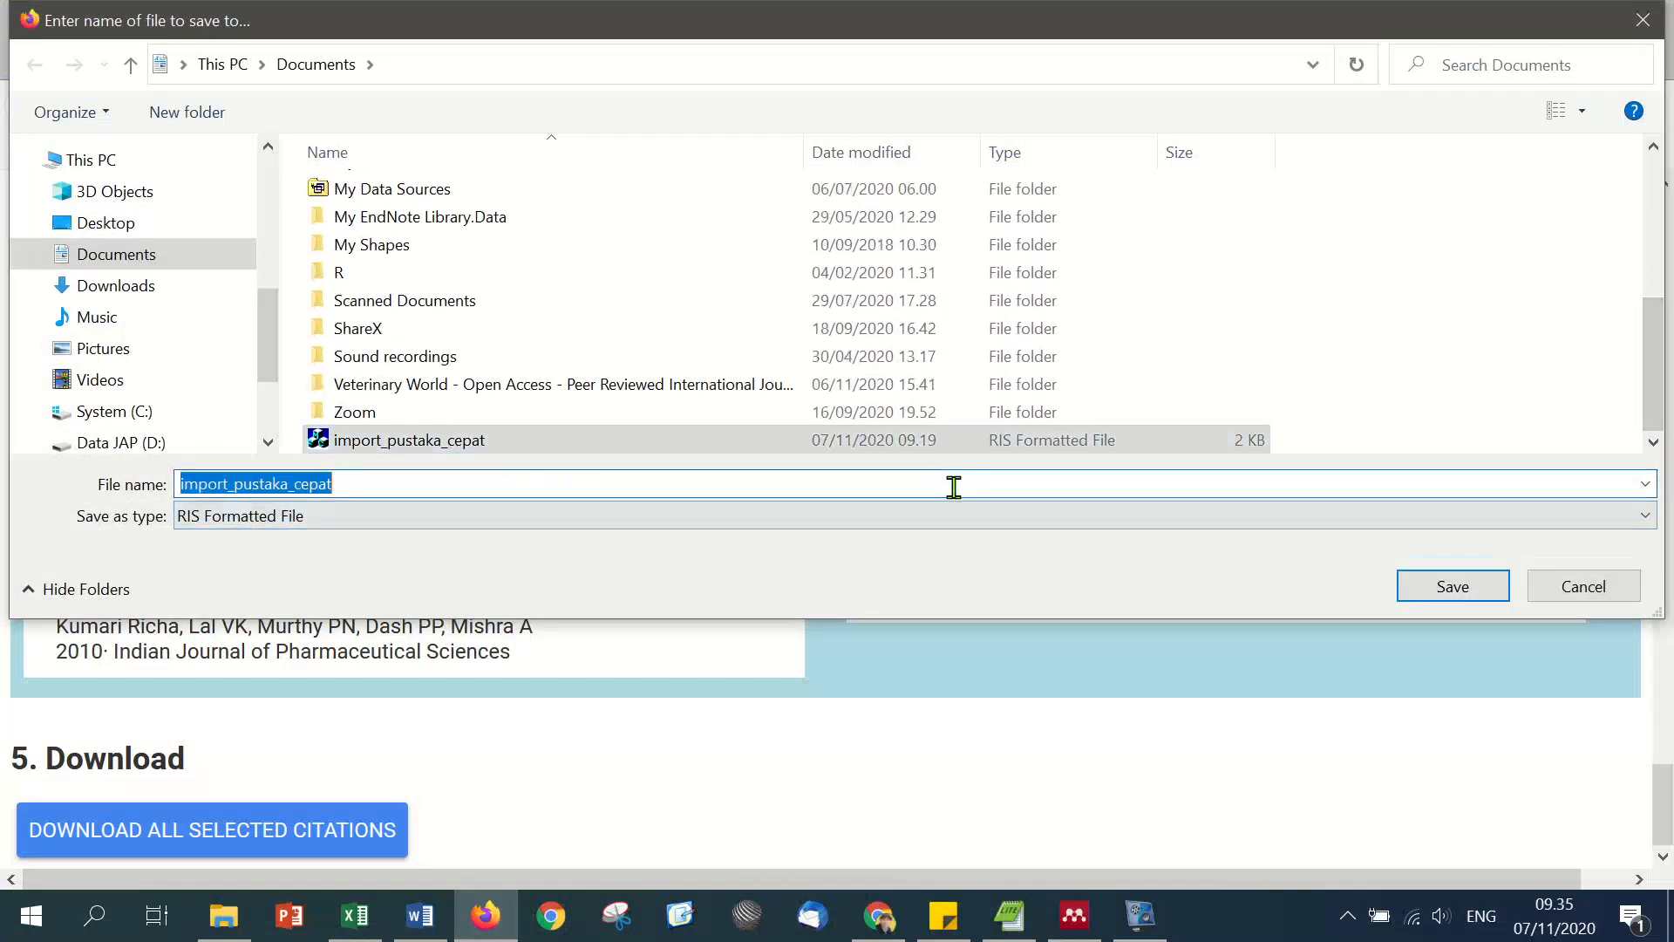
pyautogui.click(953, 486)
pyautogui.click(1465, 586)
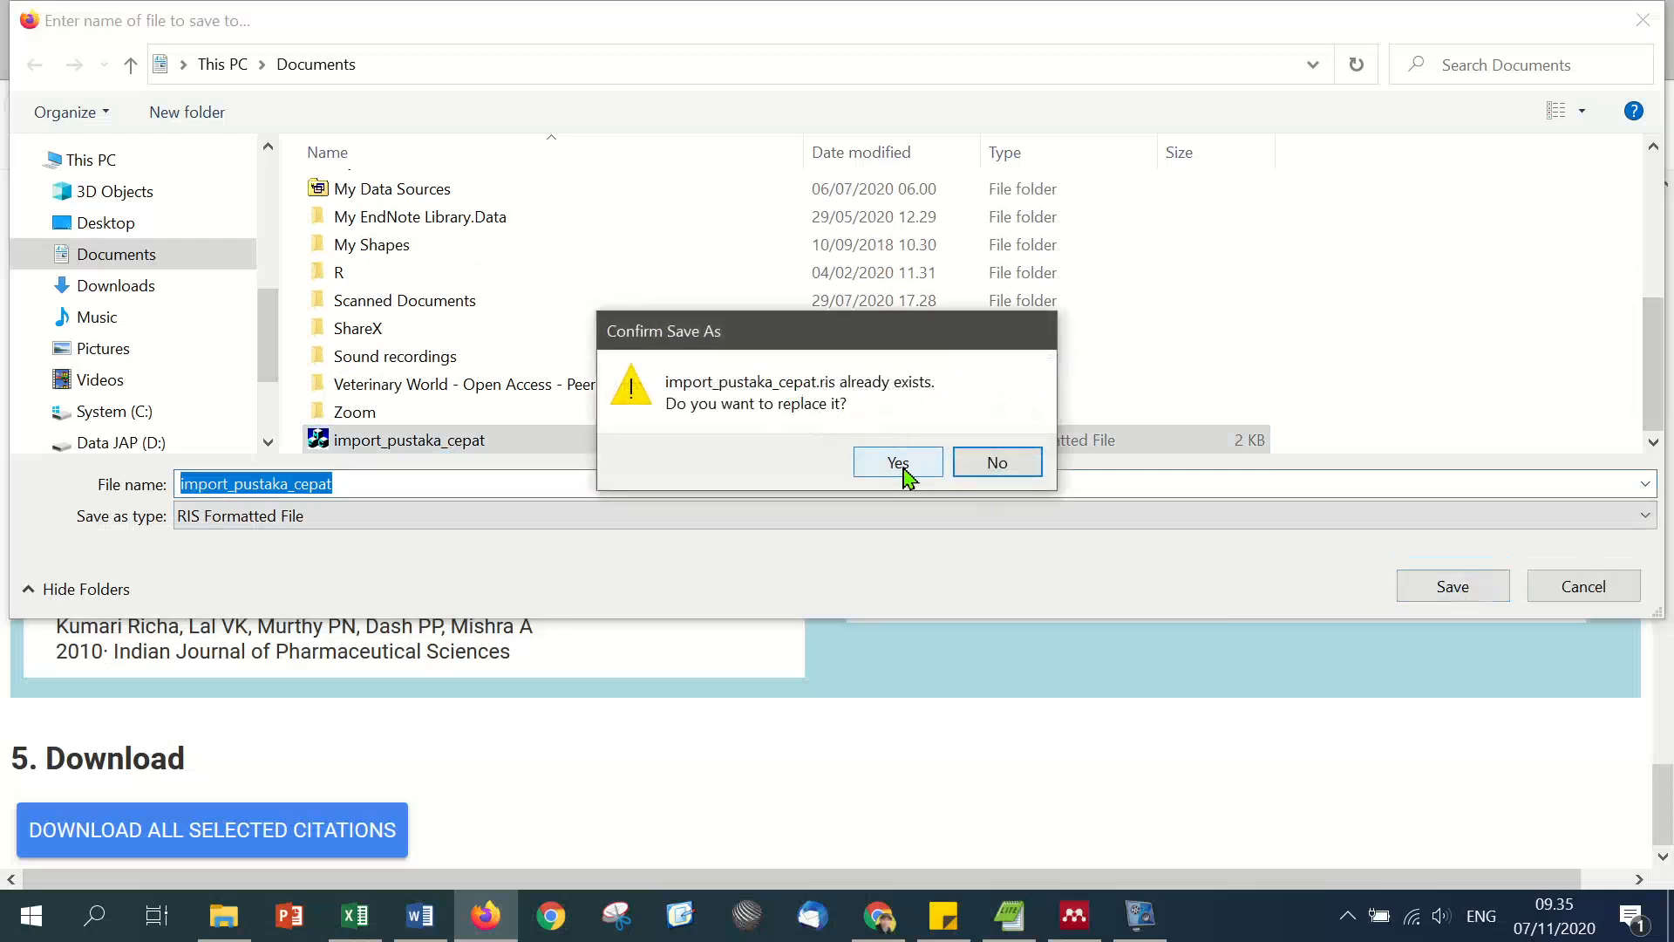
pyautogui.click(901, 462)
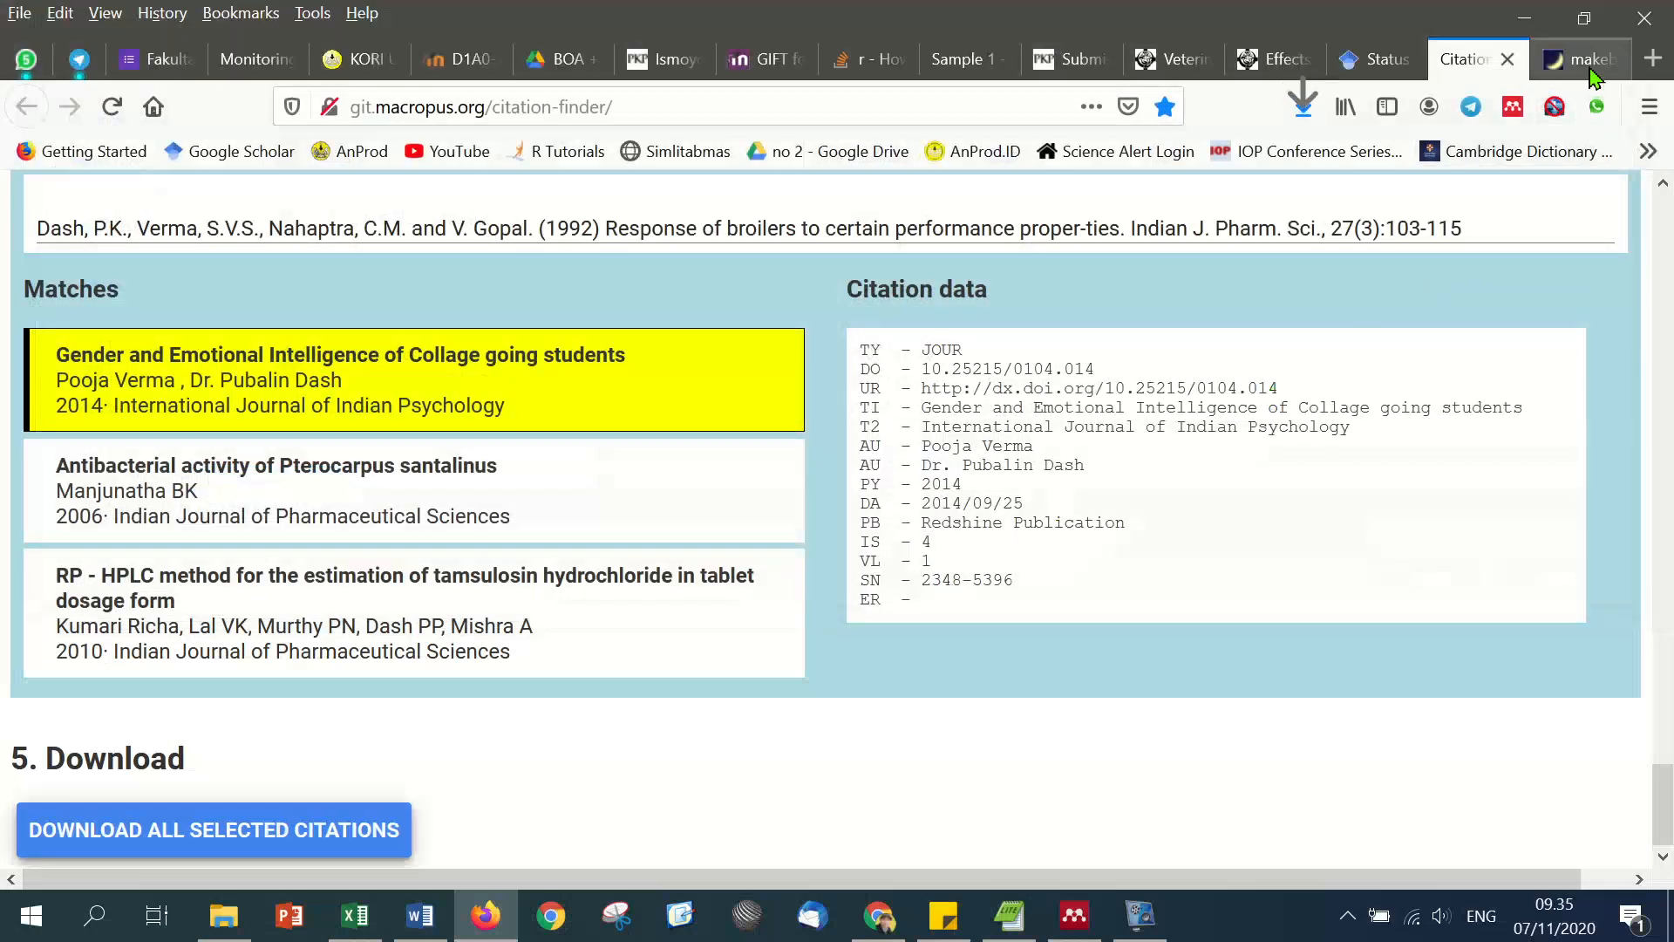
# Step: View the makebib.perl output, switch to EditPad Lite and close the import_pustaka_cepat.bib file
pyautogui.click(1573, 61)
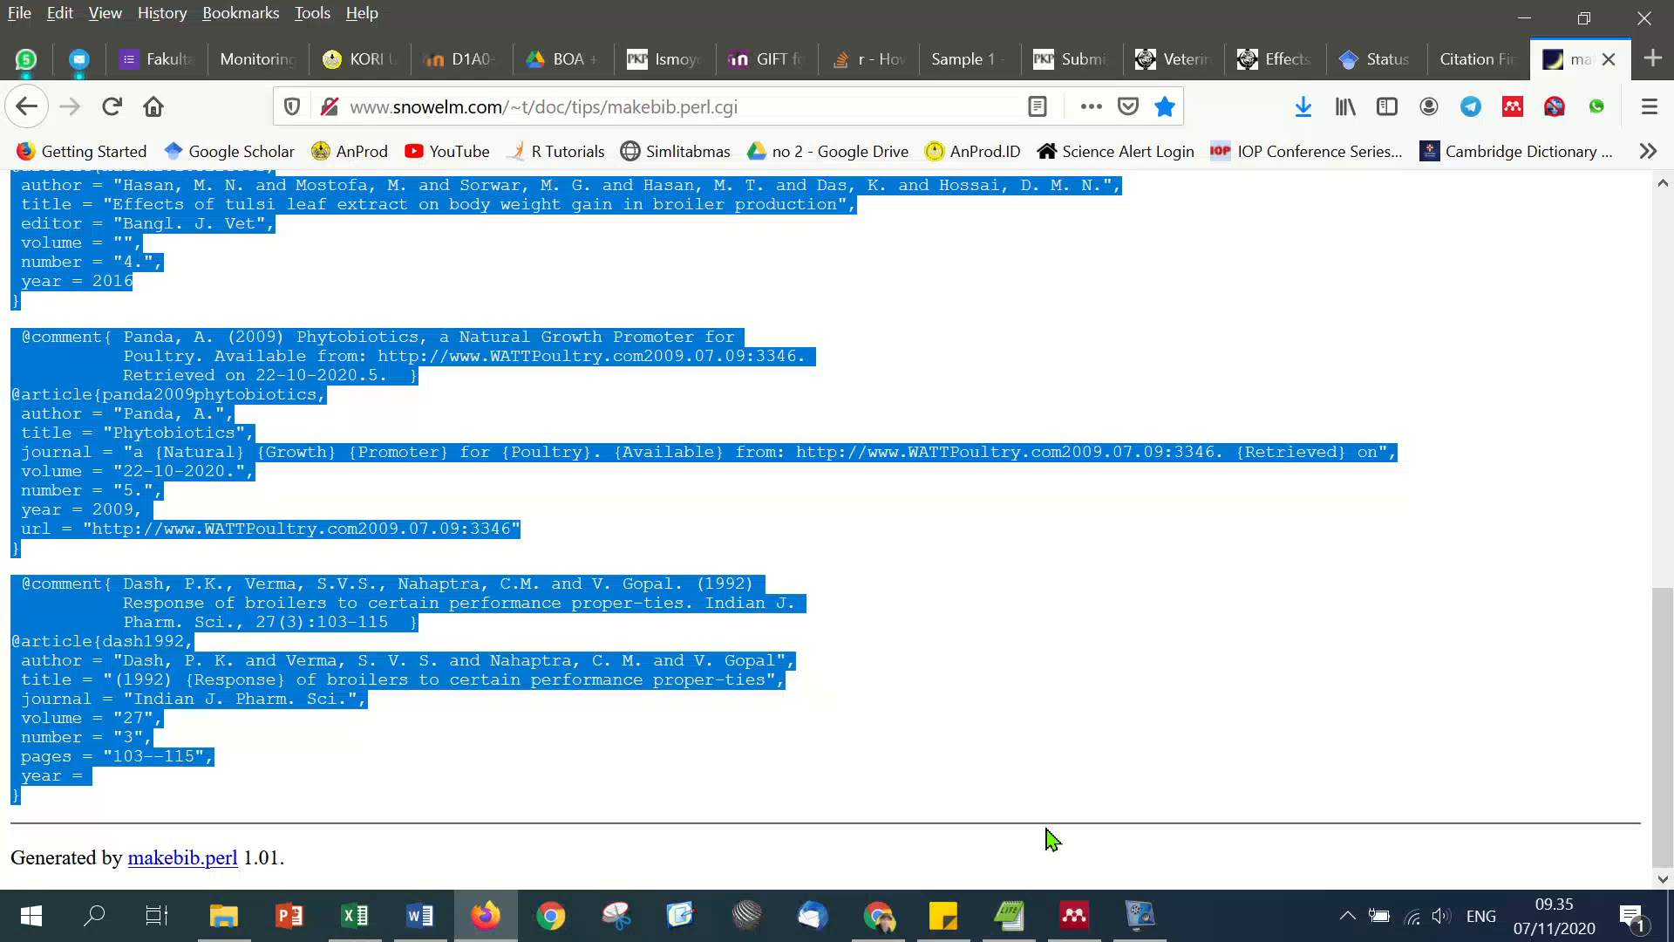
pyautogui.click(1009, 916)
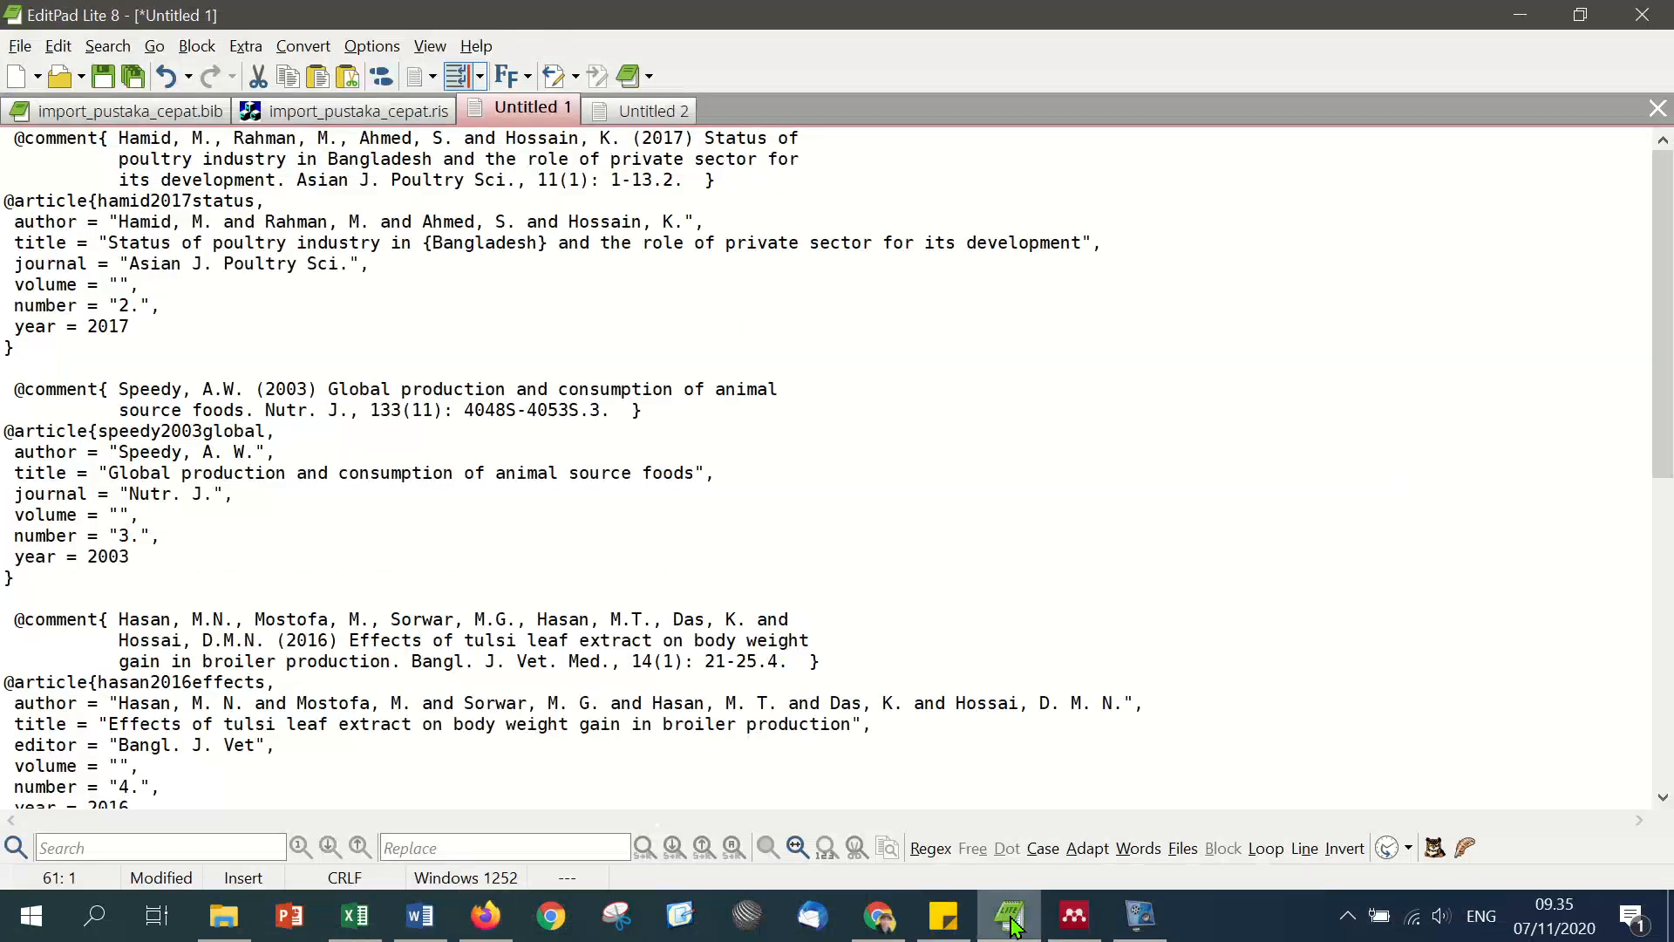
pyautogui.click(208, 113)
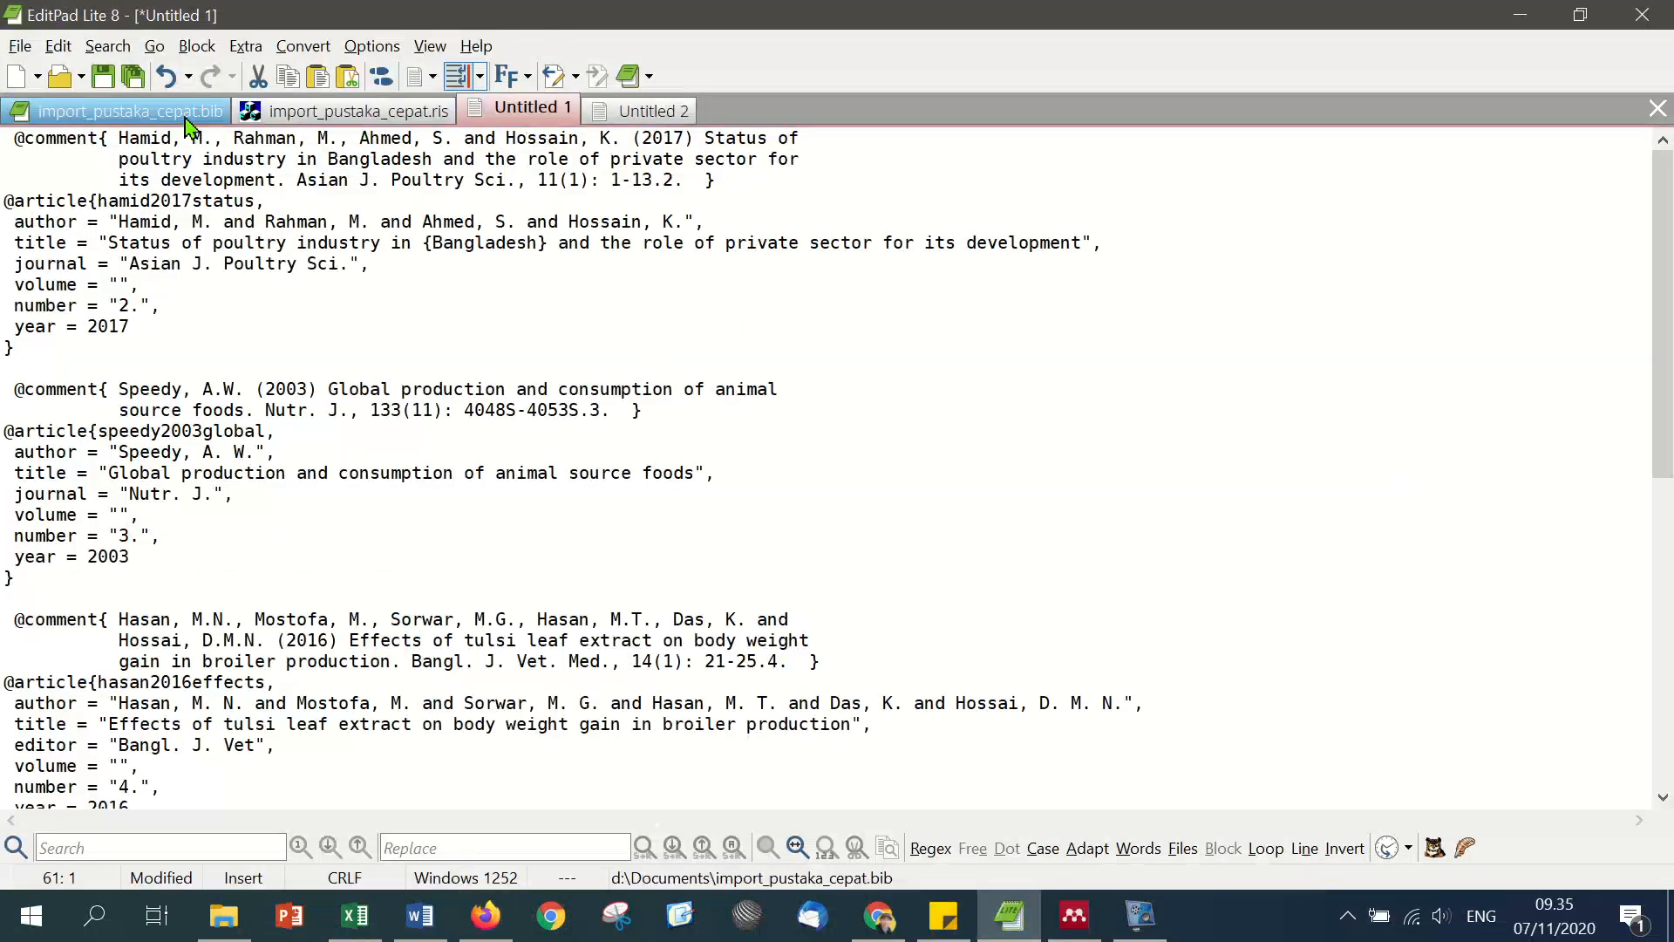
pyautogui.rightClick(200, 113)
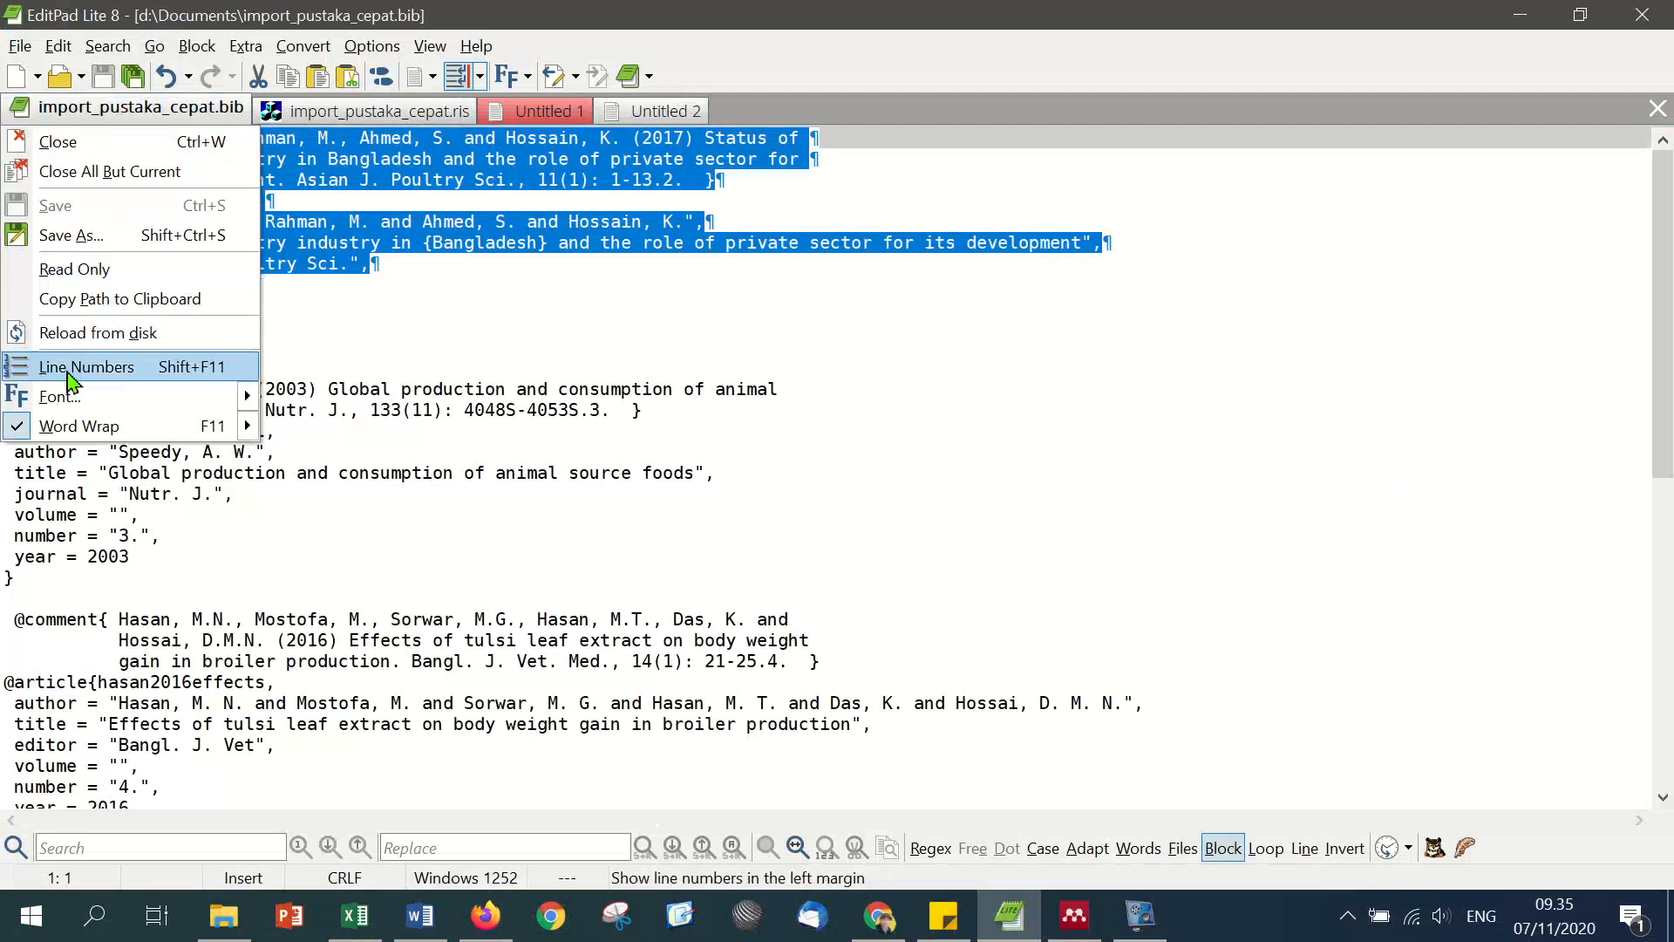
pyautogui.click(120, 144)
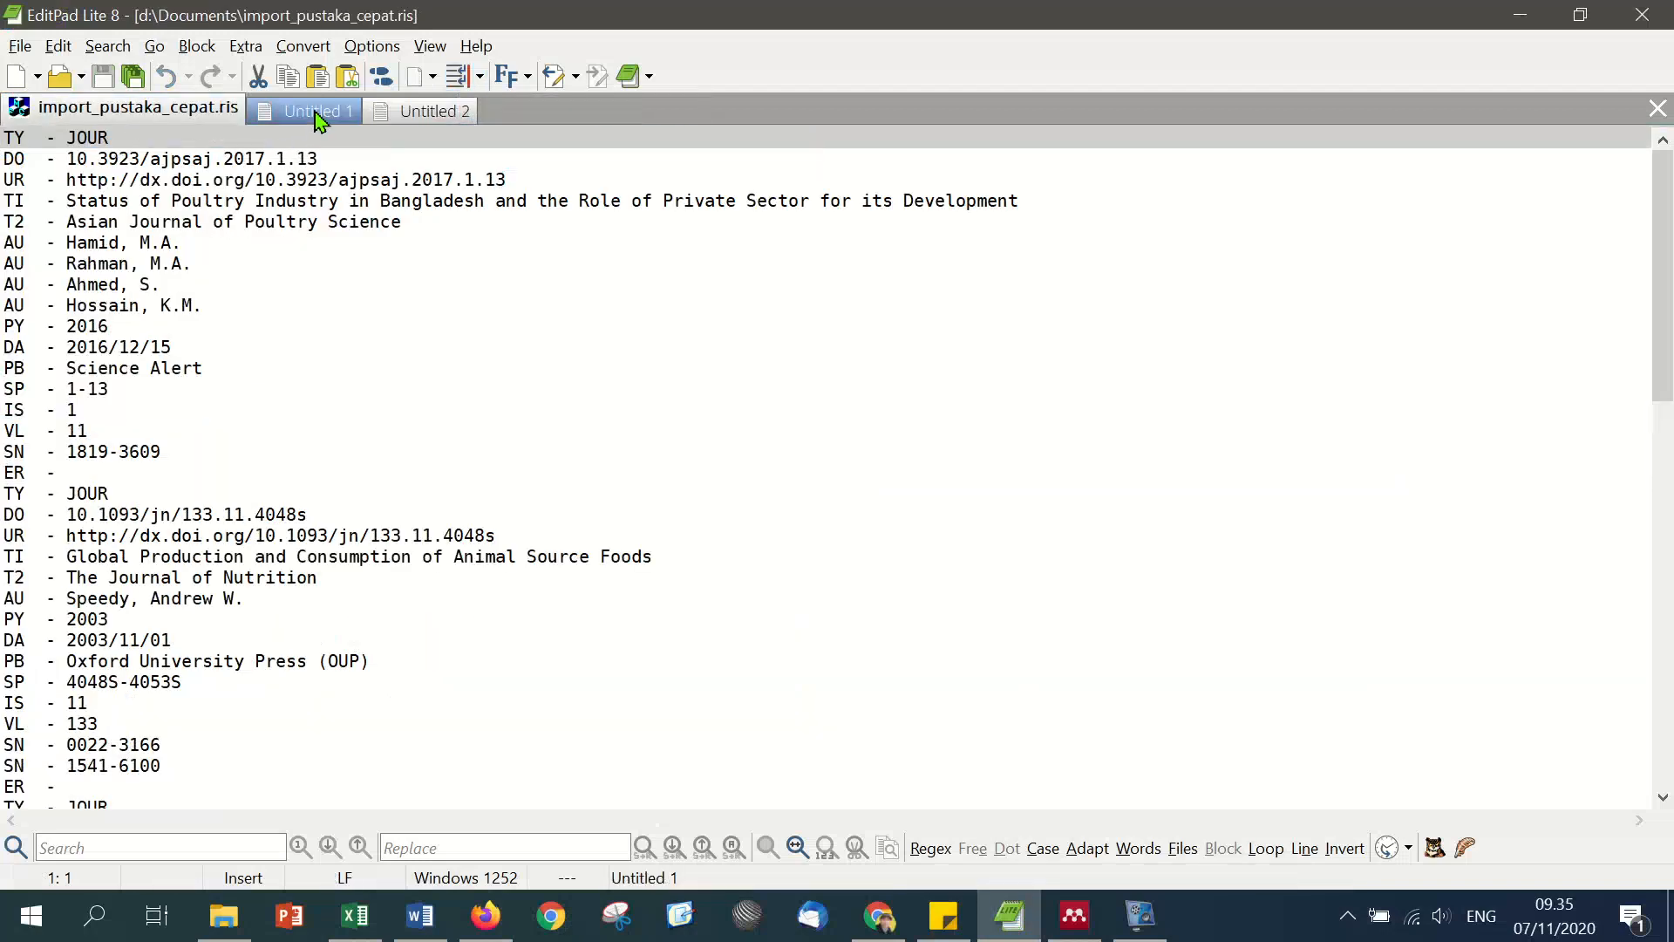
# Step: Replace the entire contents of import_pustaka_cepat.ris with the copied BibTeX entries and save the file
pyautogui.hotkey('ctrl', 'a')
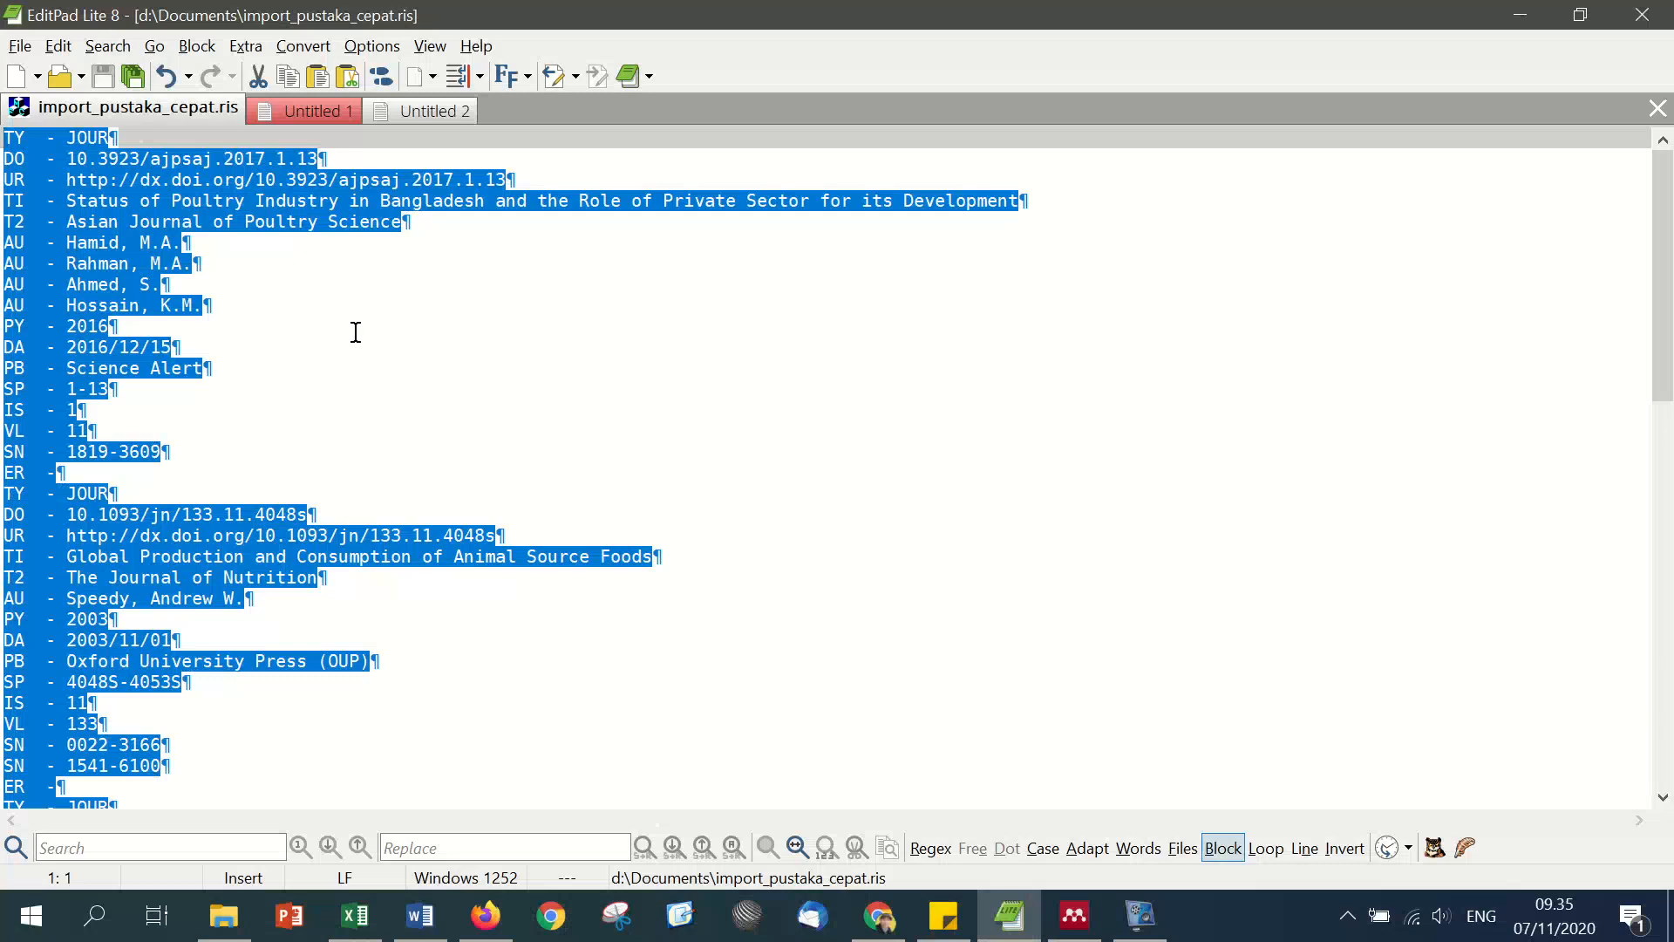
pyautogui.hotkey('ctrl', 'v')
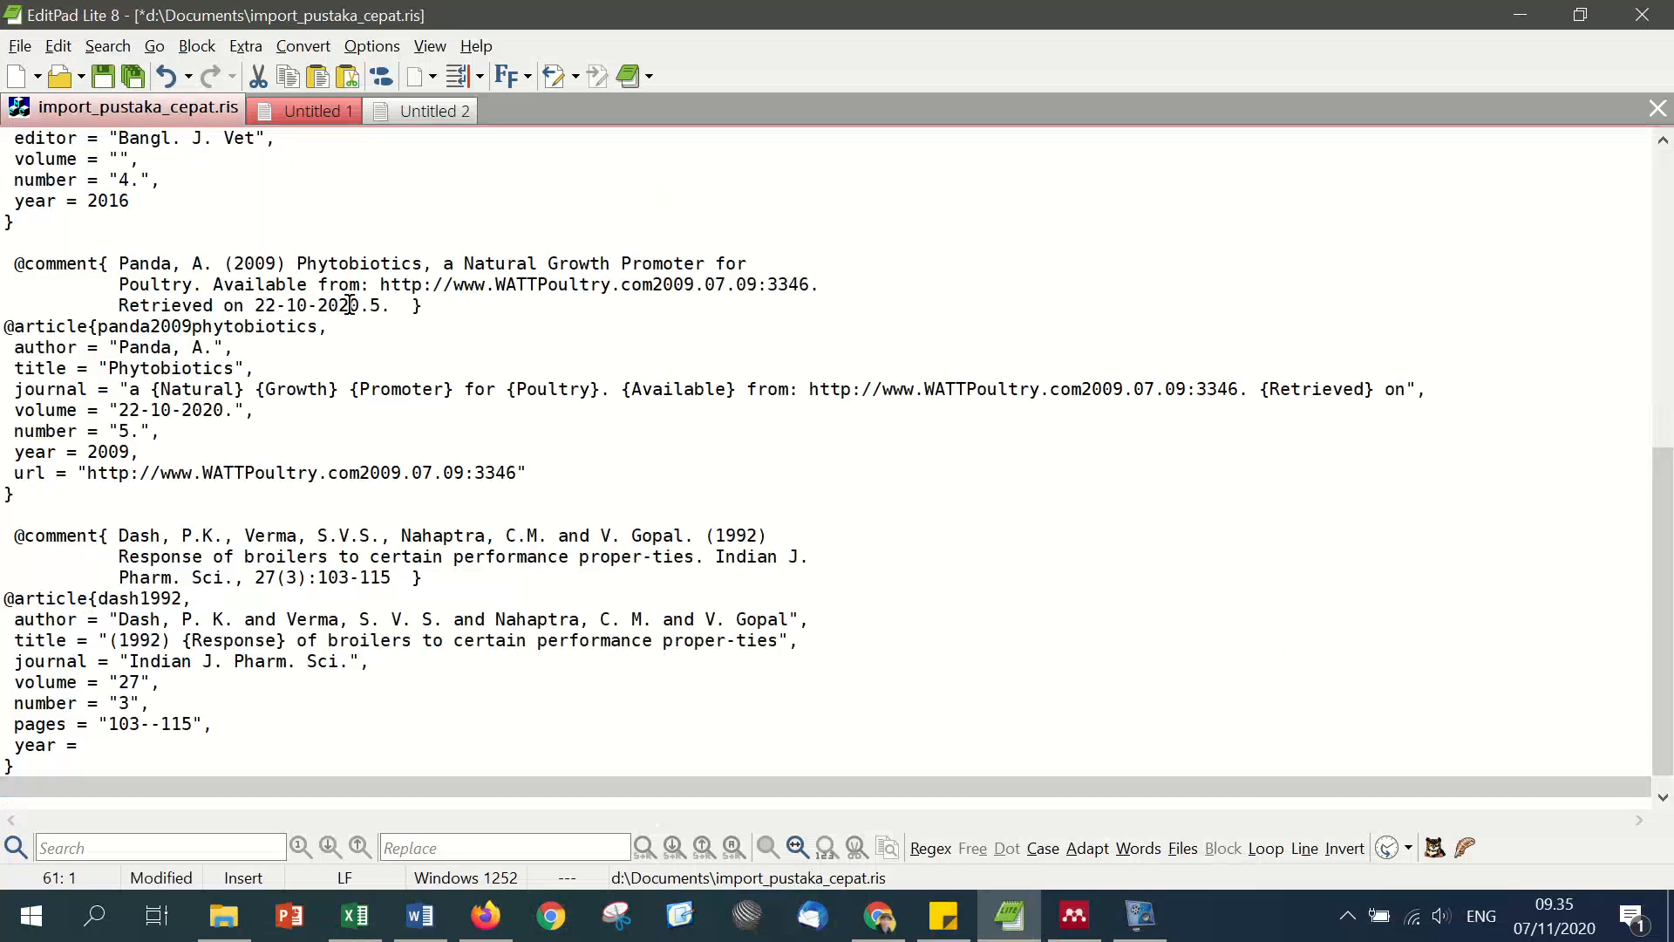
pyautogui.hotkey('ctrl', 's')
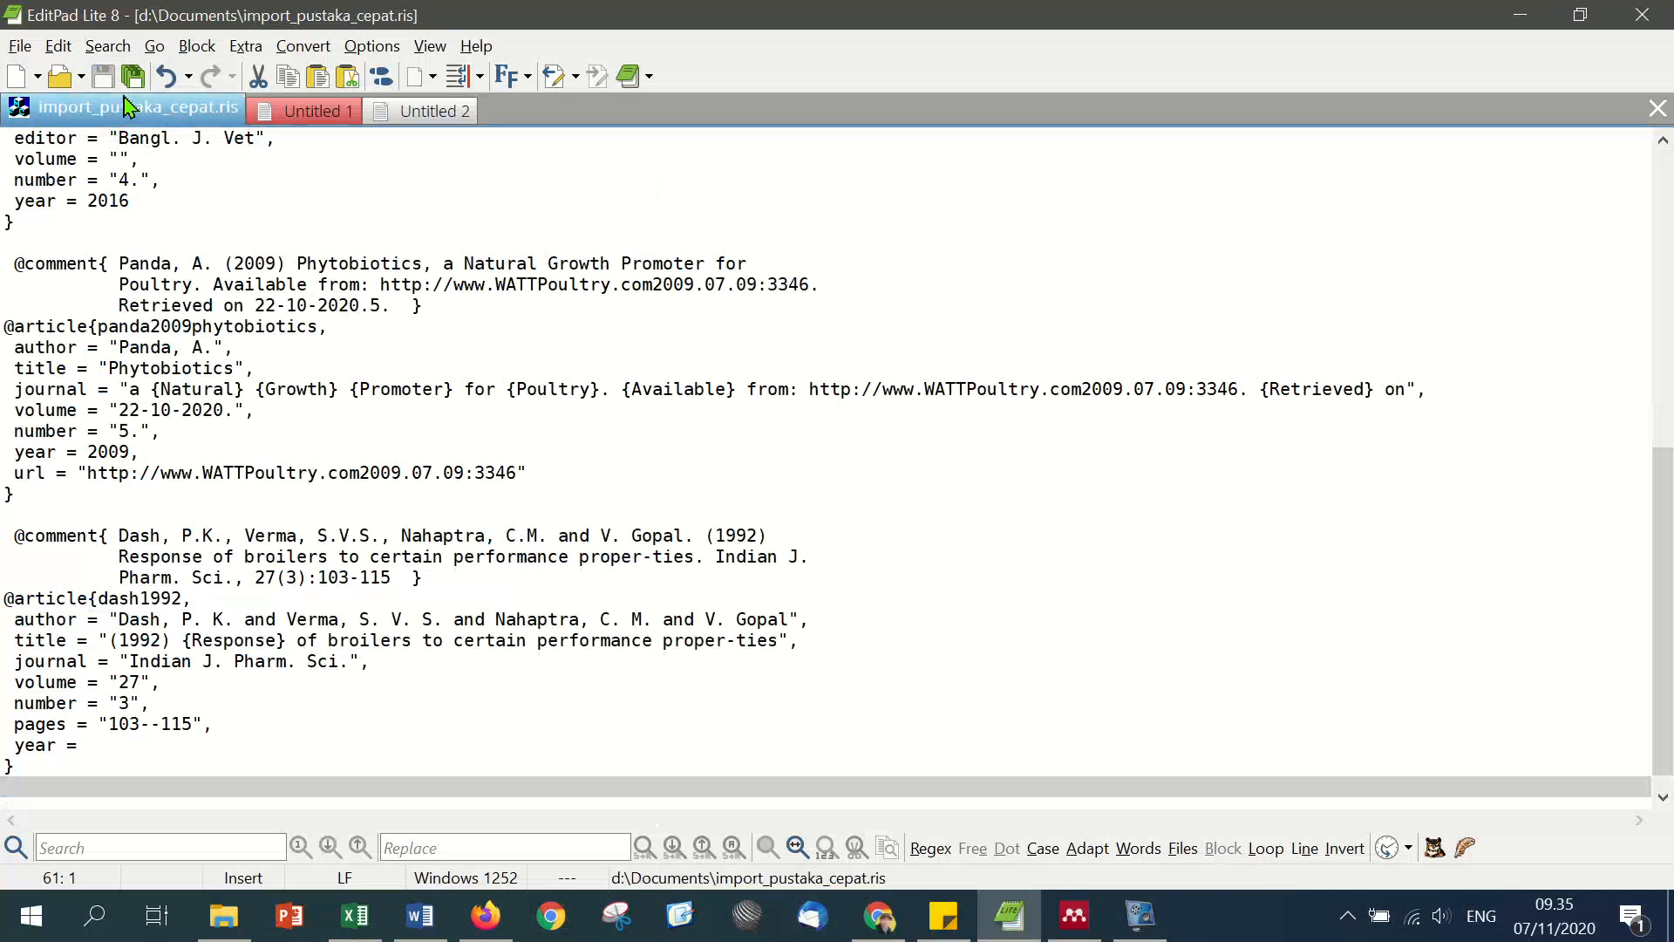
# Step: Save the open text under the name import_pustaka_cepat.bib in Documents, replacing the existing file
pyautogui.click(19, 45)
pyautogui.click(92, 171)
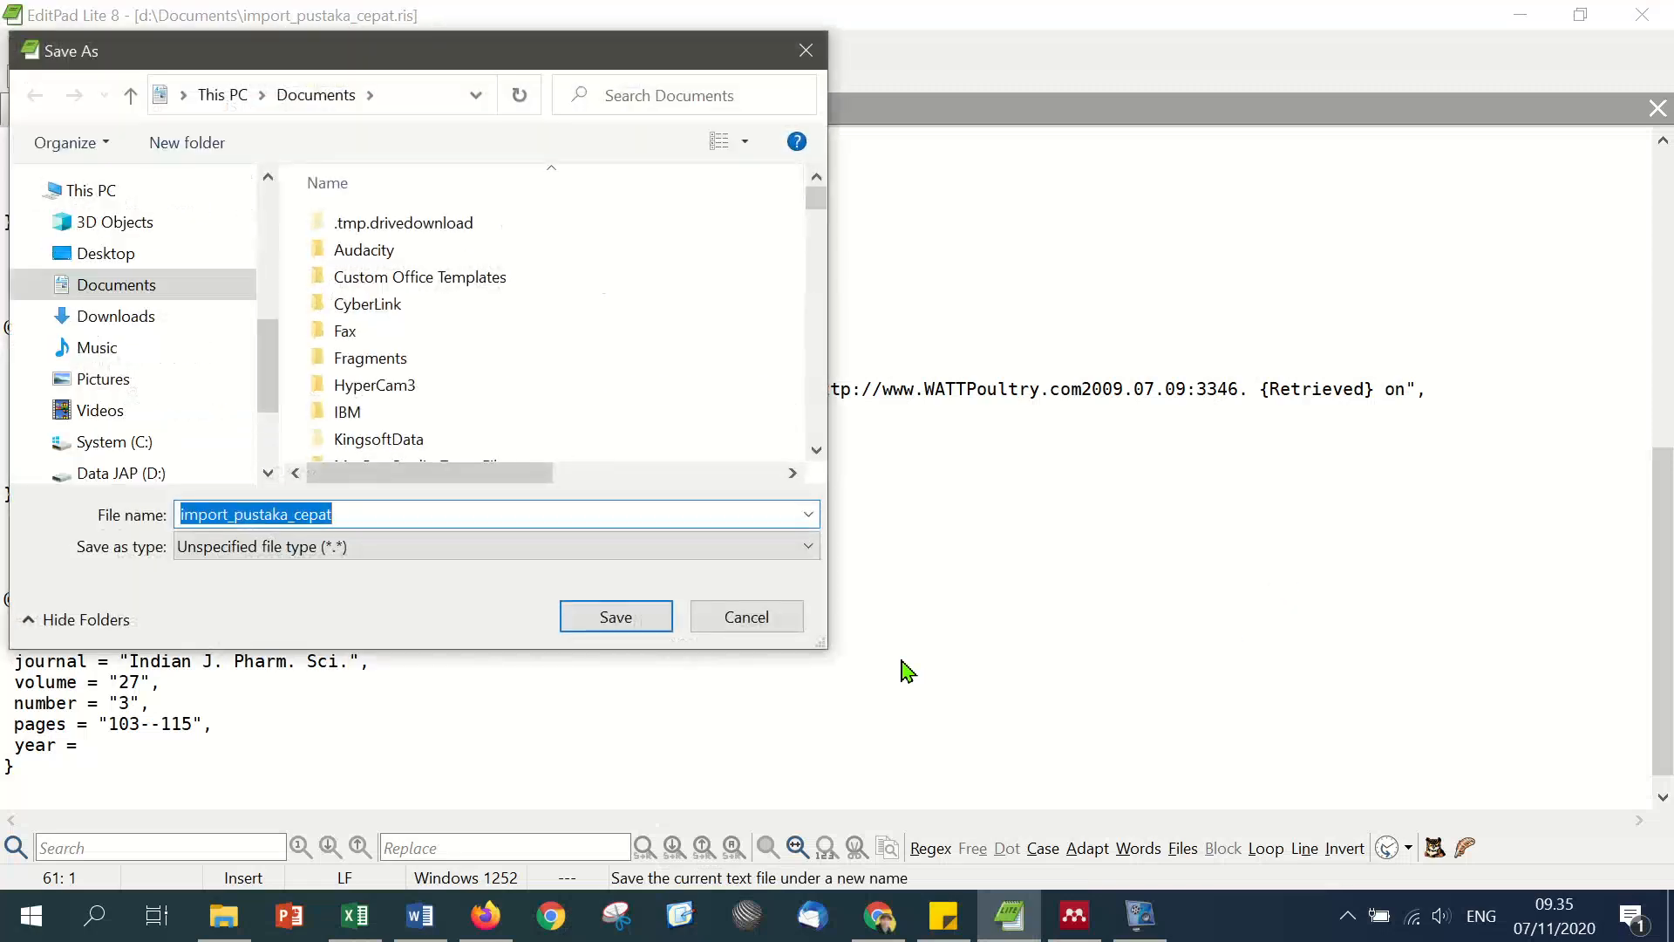
pyautogui.click(747, 503)
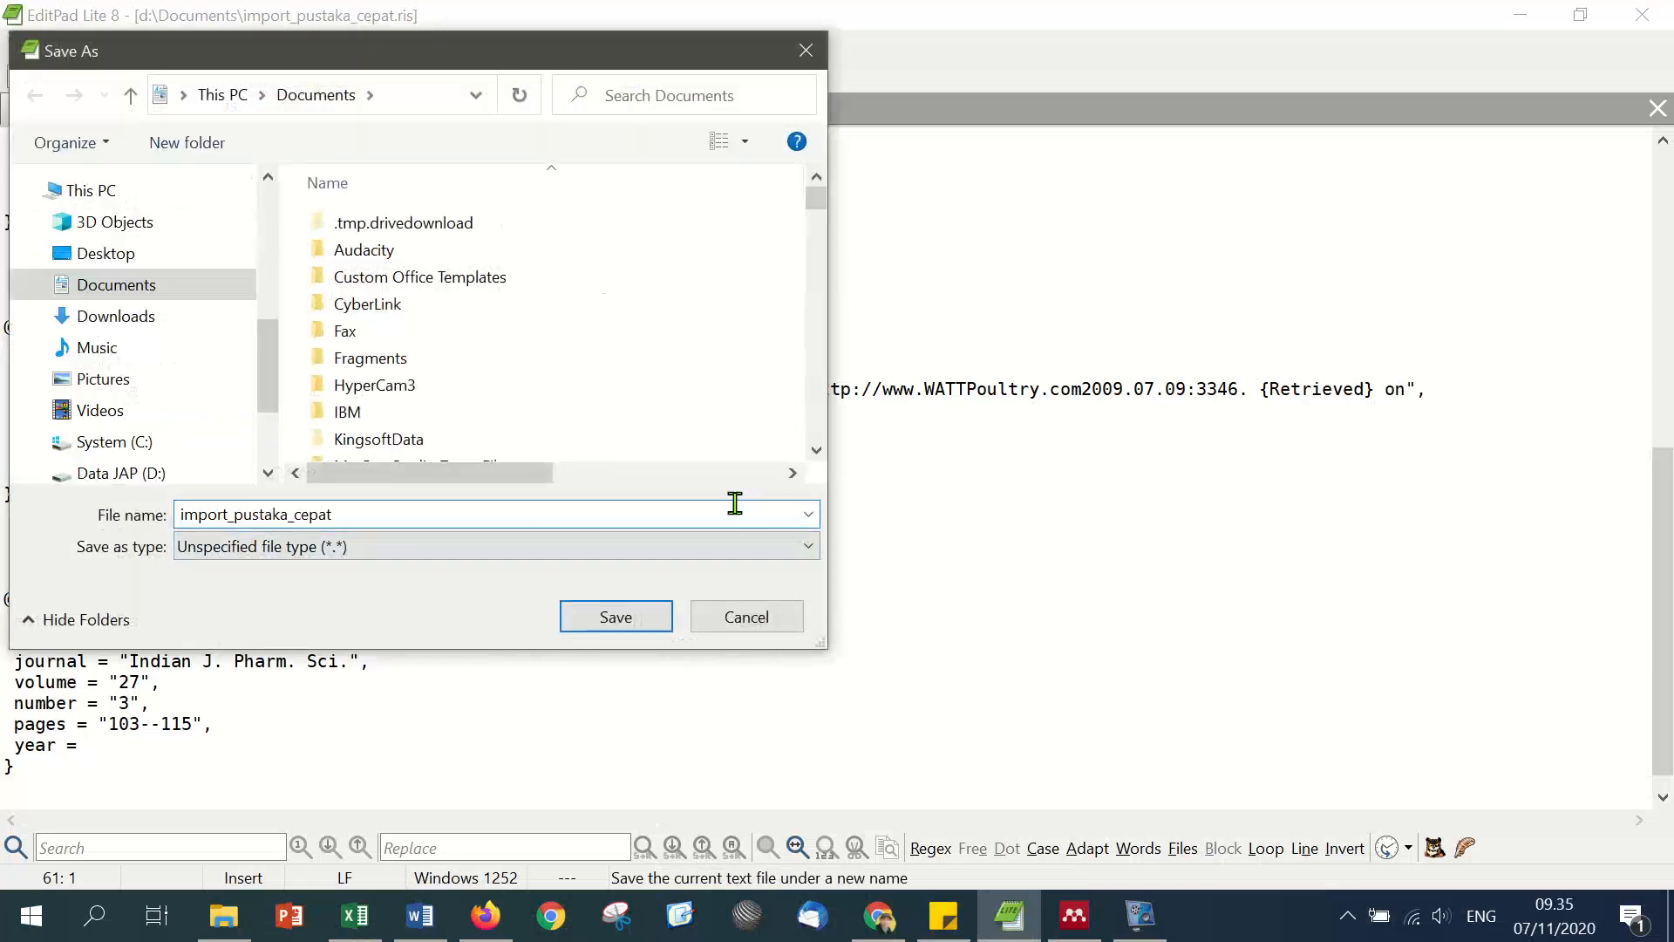
pyautogui.write('.')
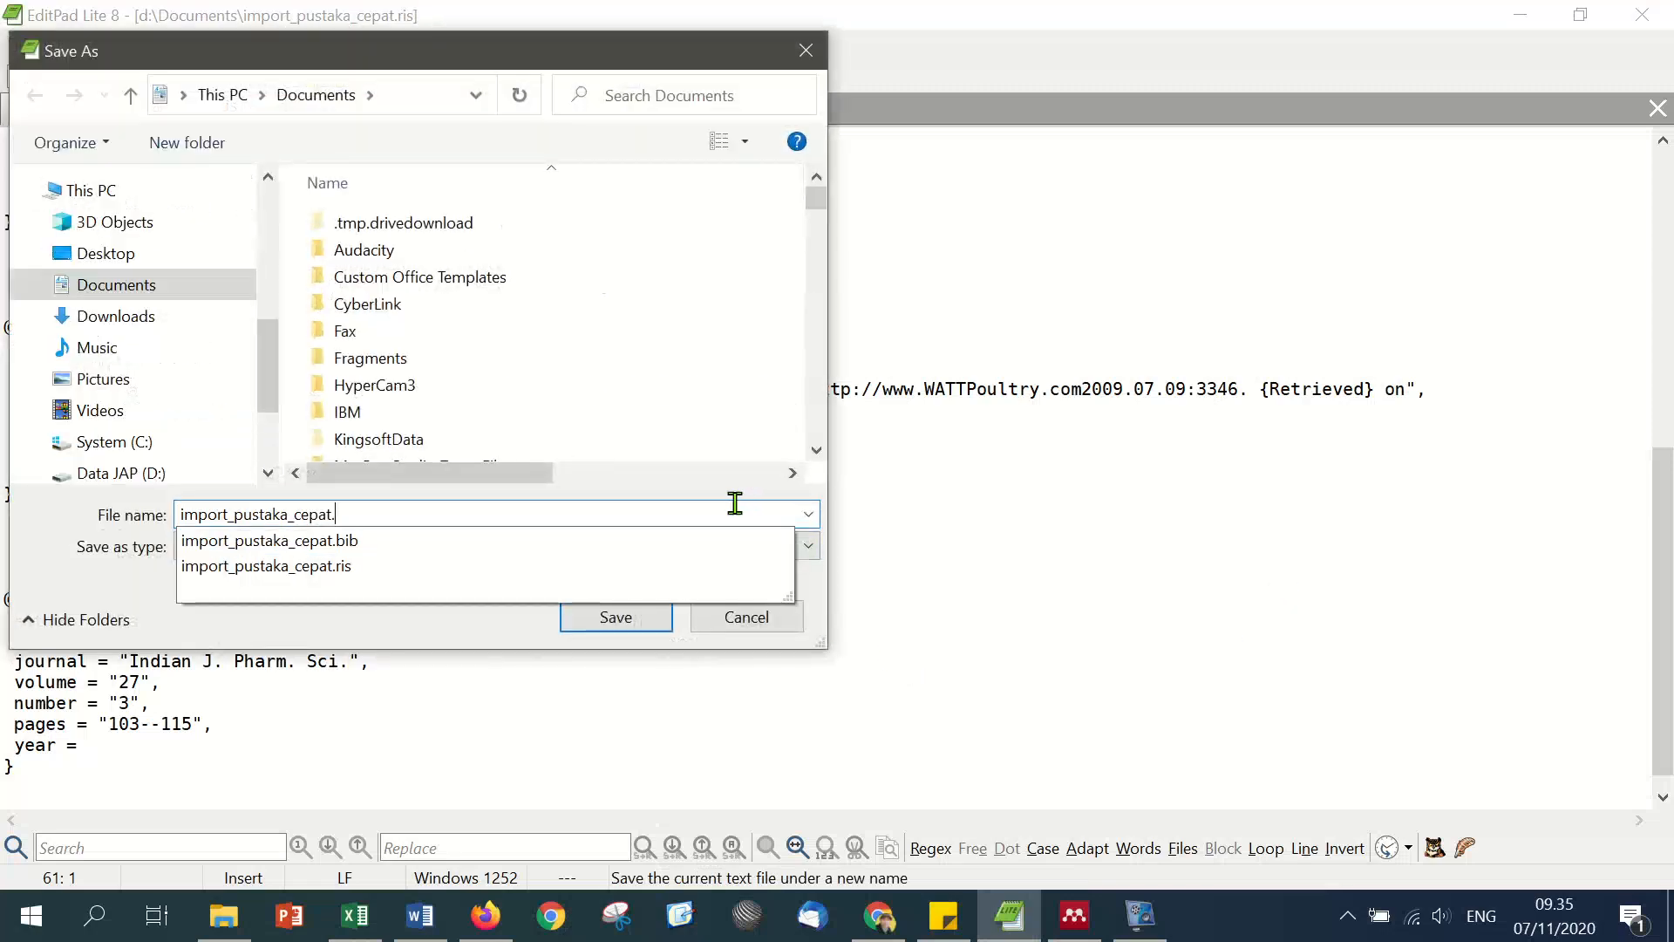
pyautogui.click(429, 541)
pyautogui.click(599, 623)
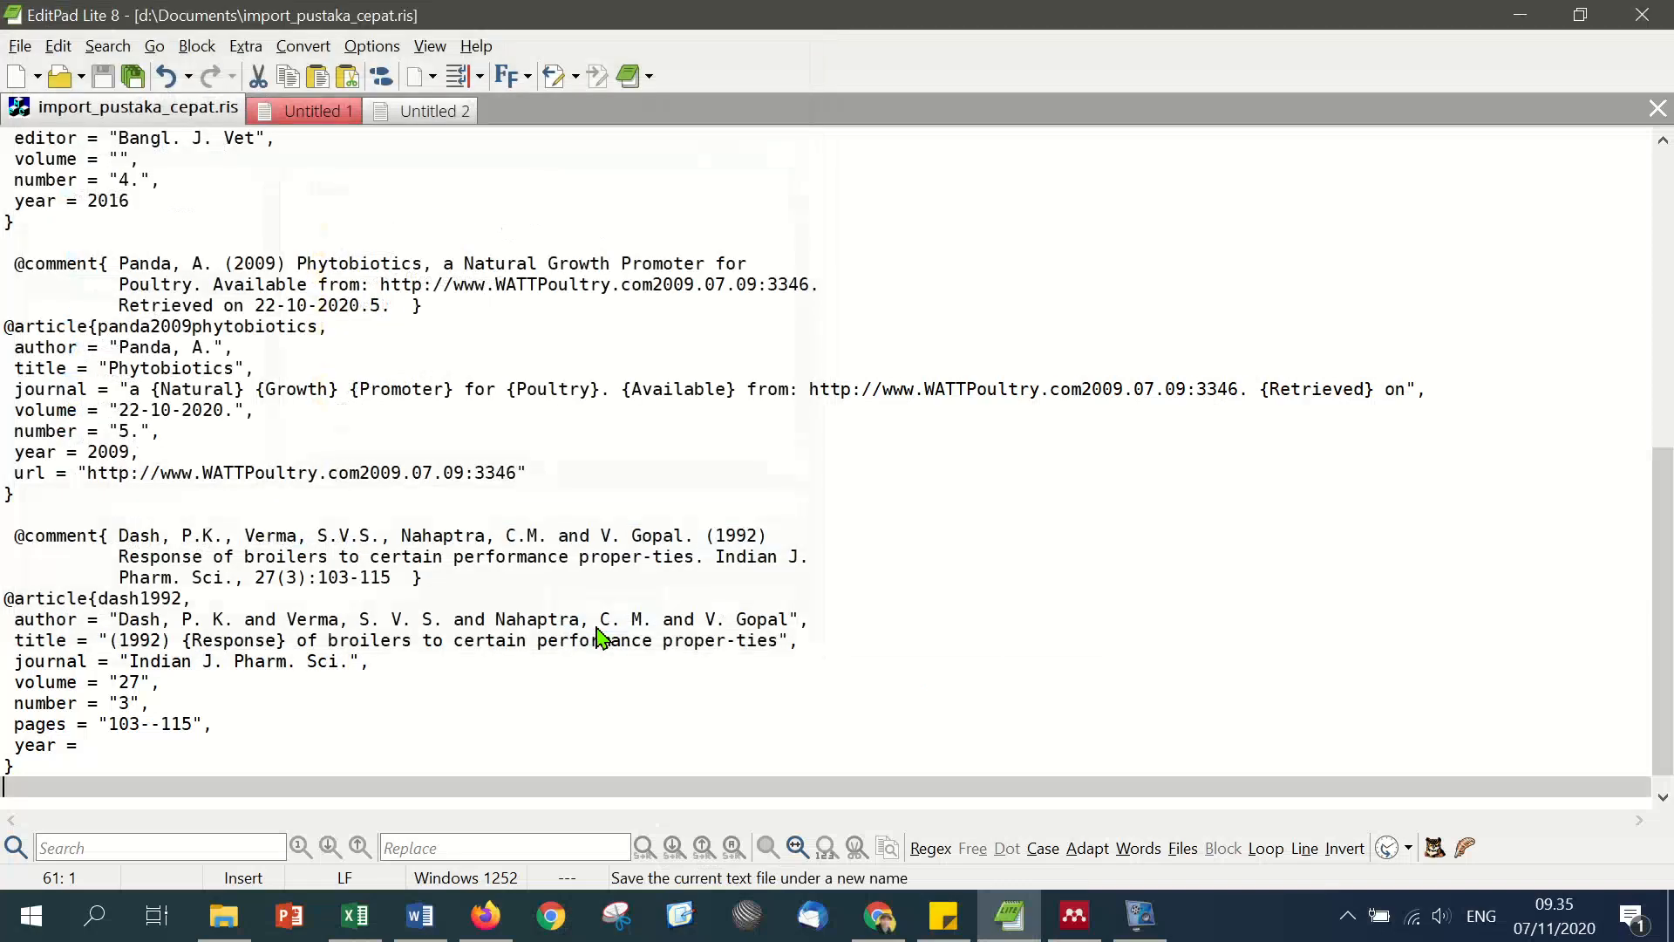
pyautogui.click(656, 520)
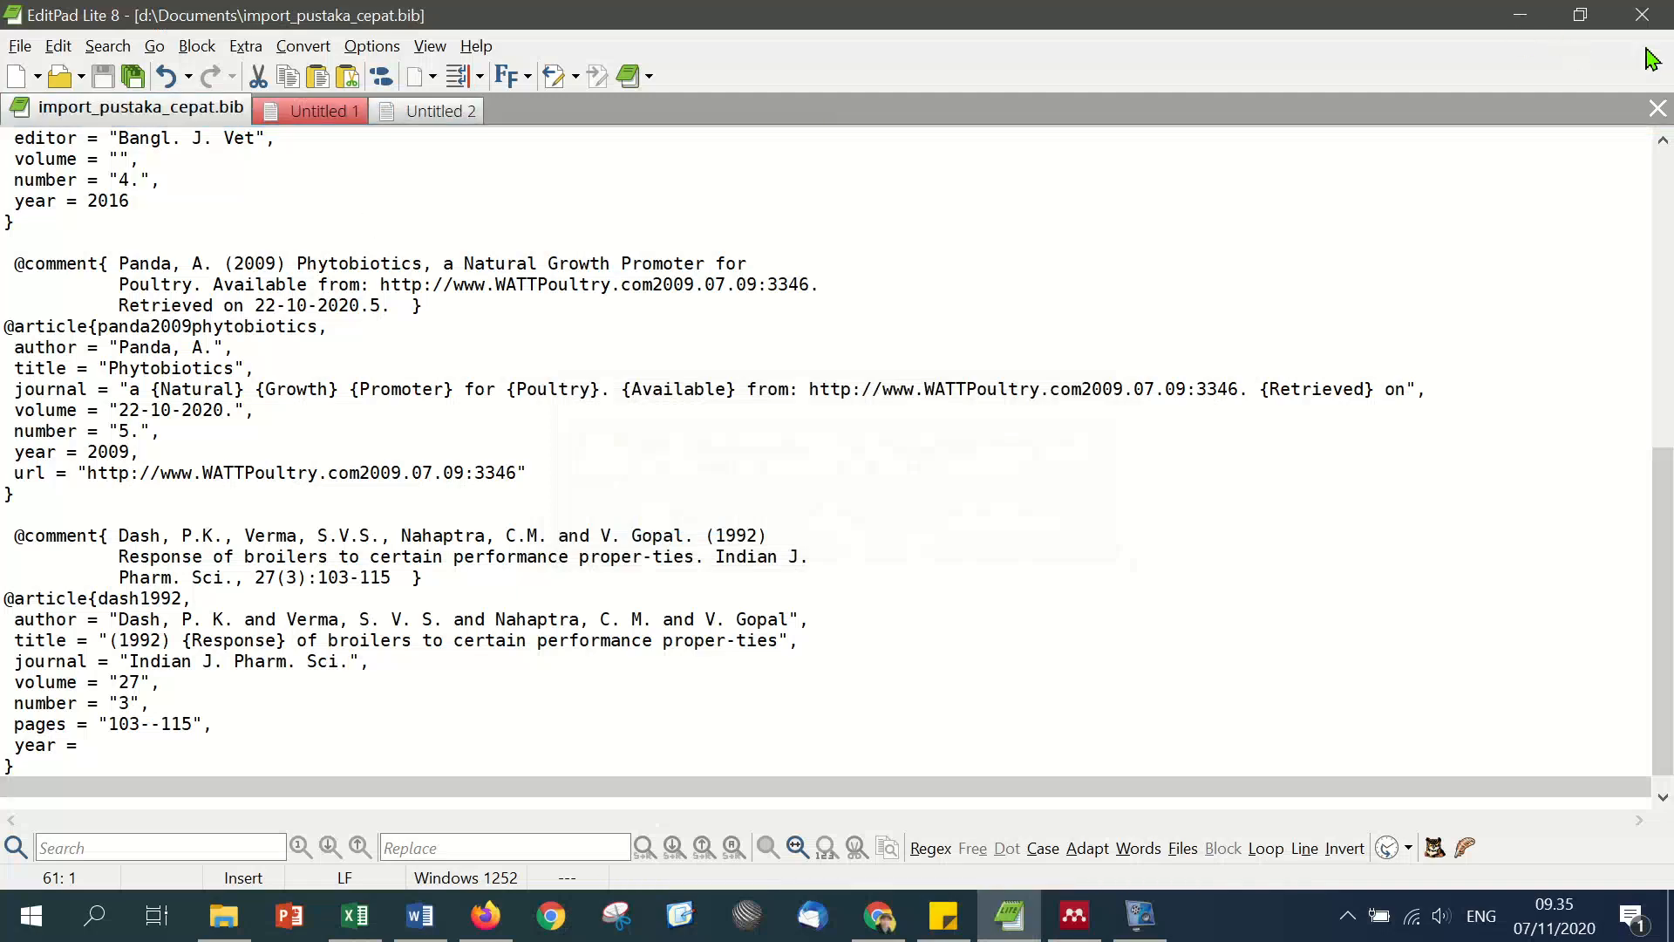
# Step: Minimize EditPad Lite, switch to File Explorer and select the BIB version of import_pustaka_cepat in Documents
pyautogui.click(1519, 15)
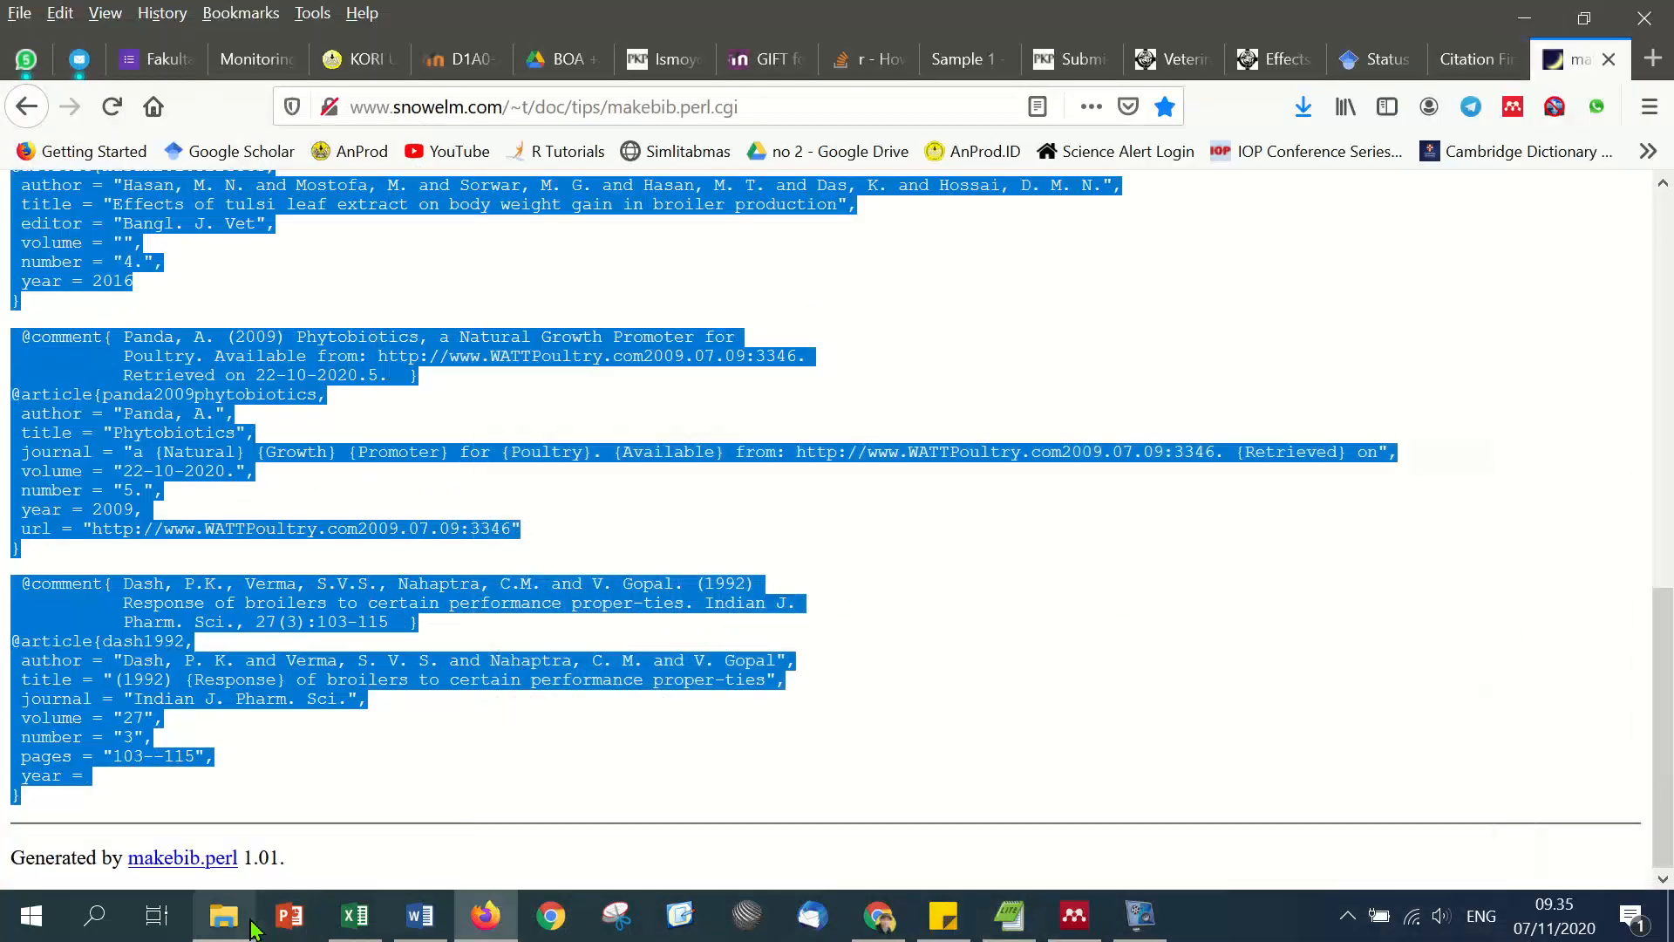
pyautogui.click(224, 915)
pyautogui.click(412, 361)
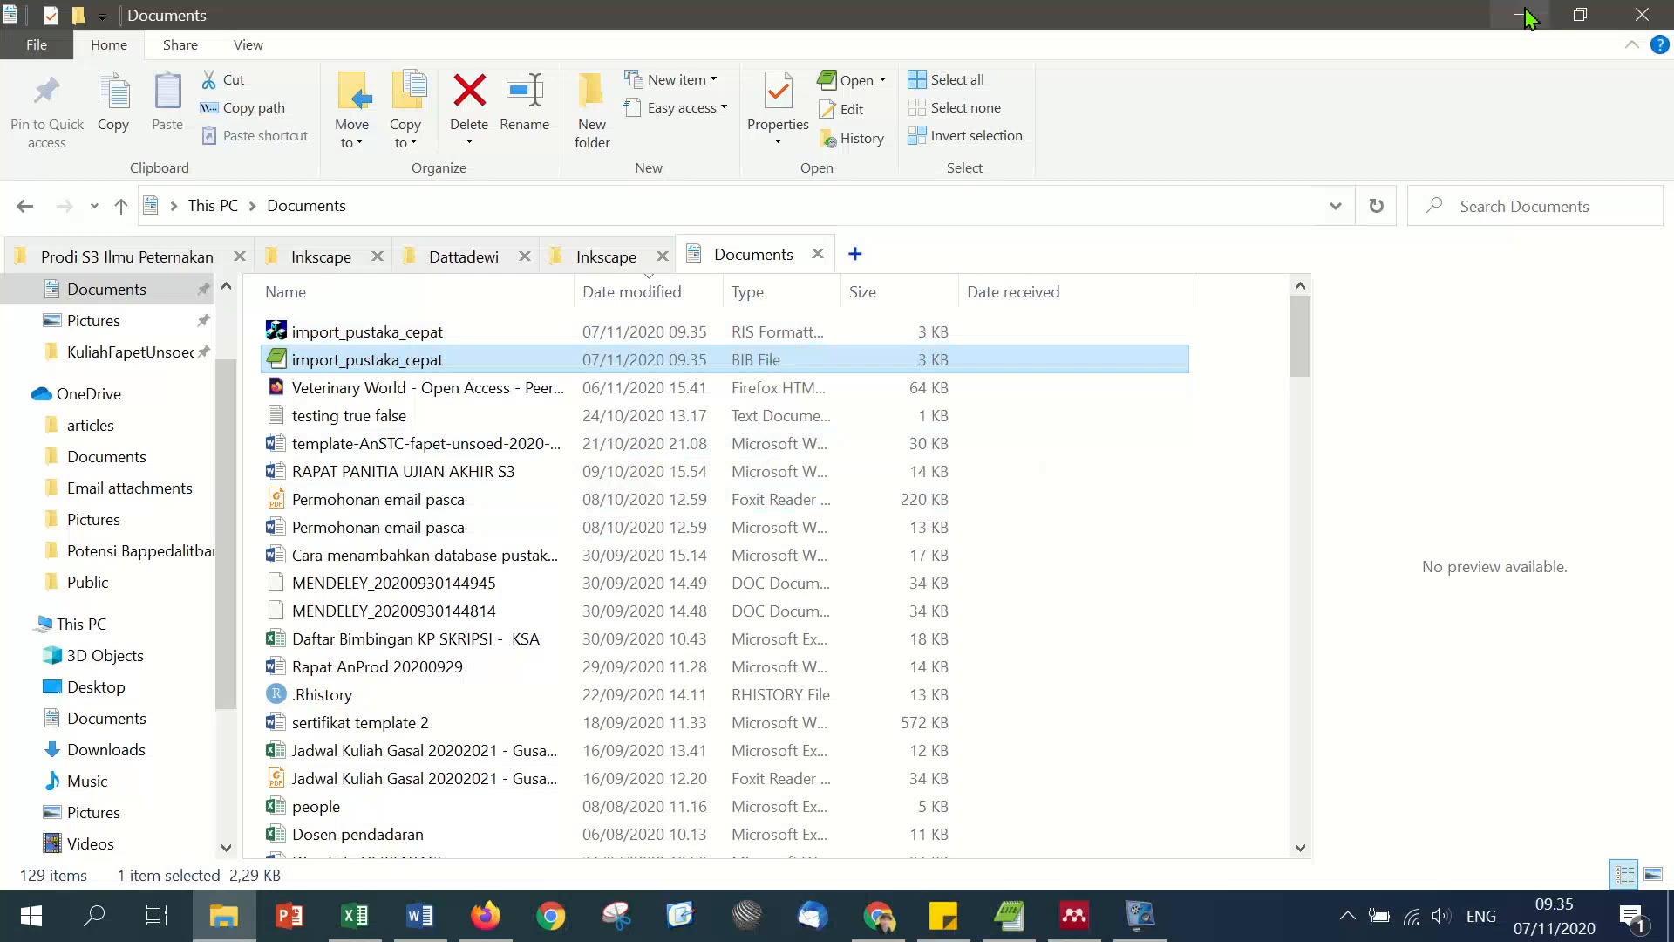
# Step: Switch to Mendeley Desktop and import import_pustaka_cepat.bib into the Tutorial folder
pyautogui.click(1081, 920)
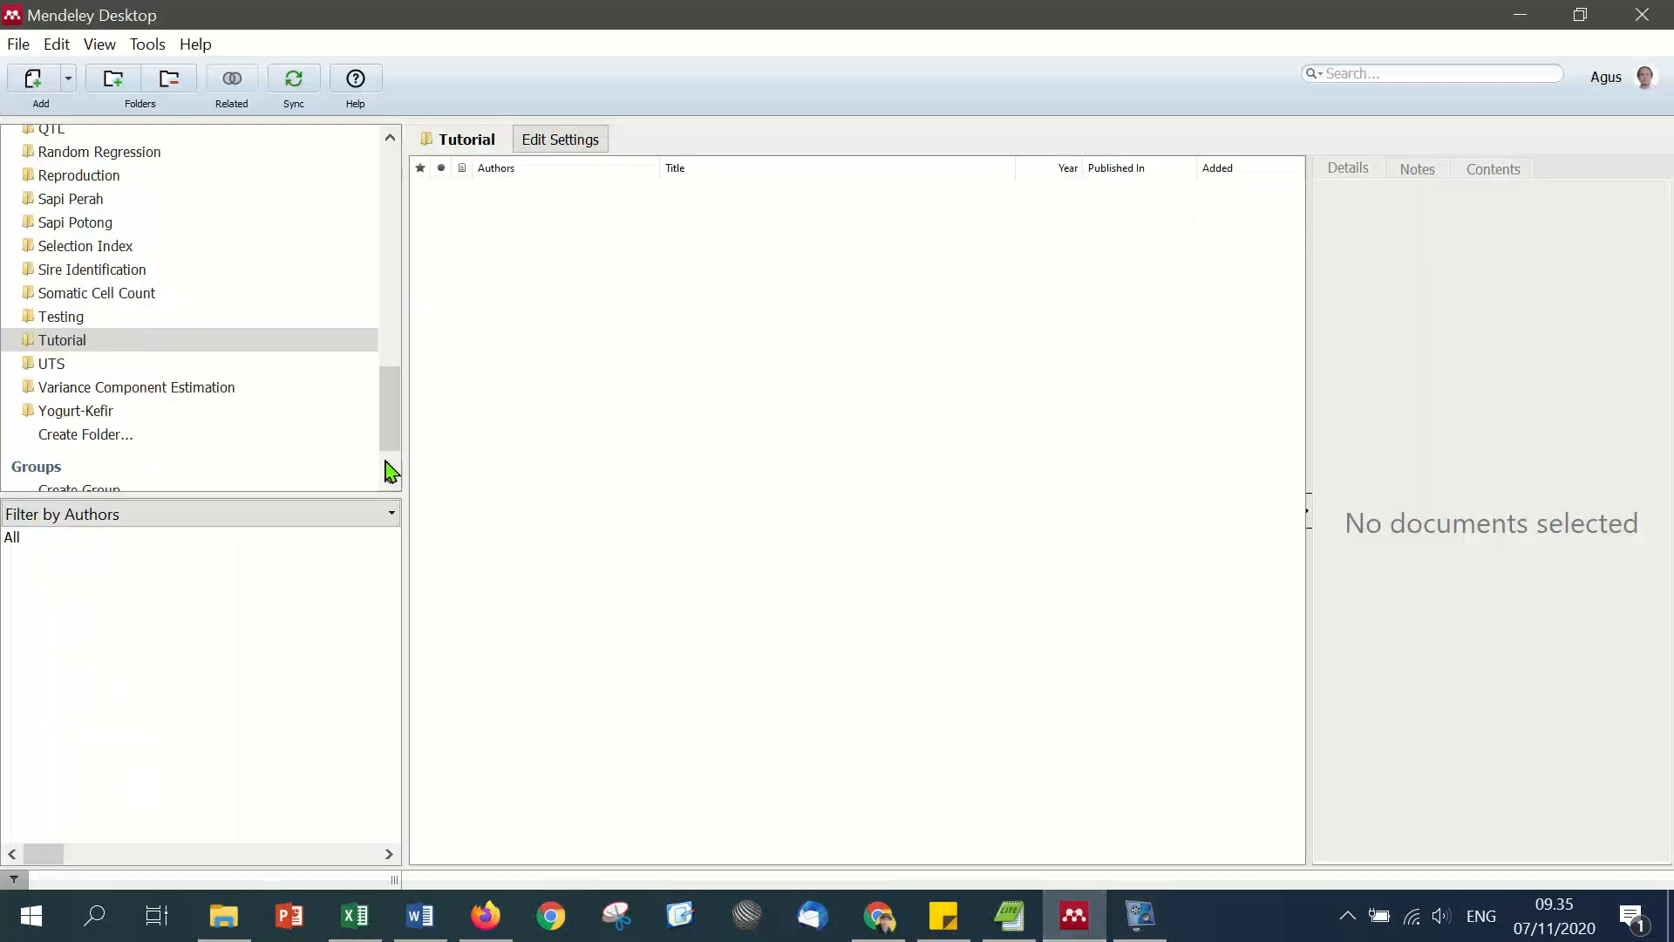
pyautogui.click(68, 79)
pyautogui.click(67, 112)
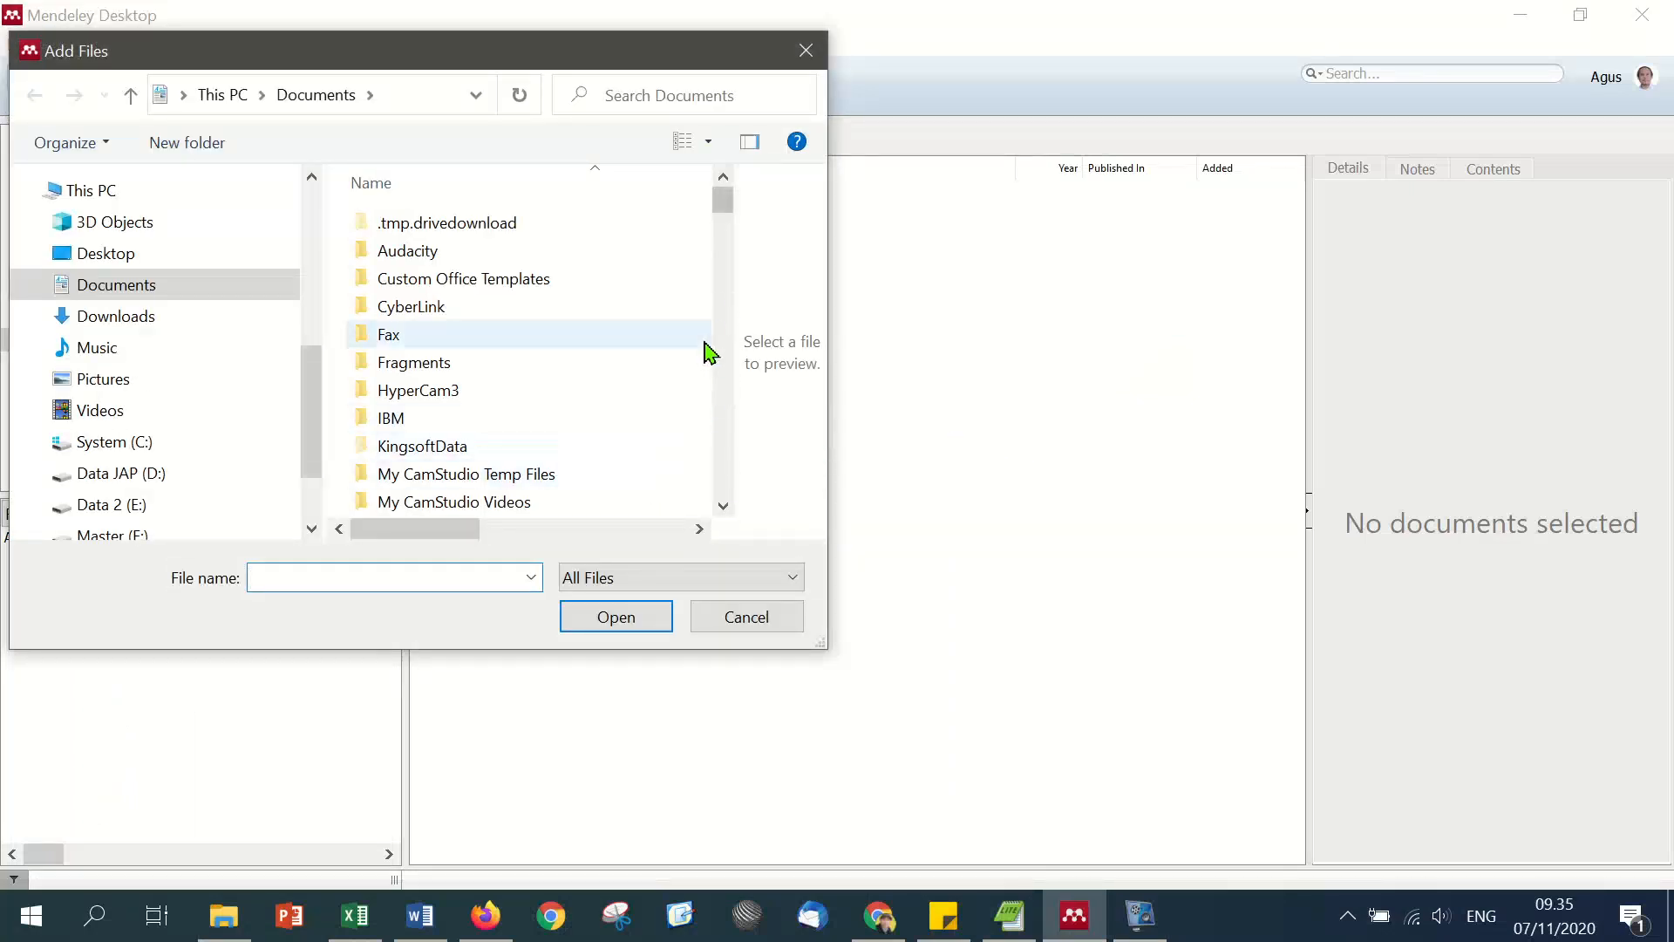
pyautogui.write('imp')
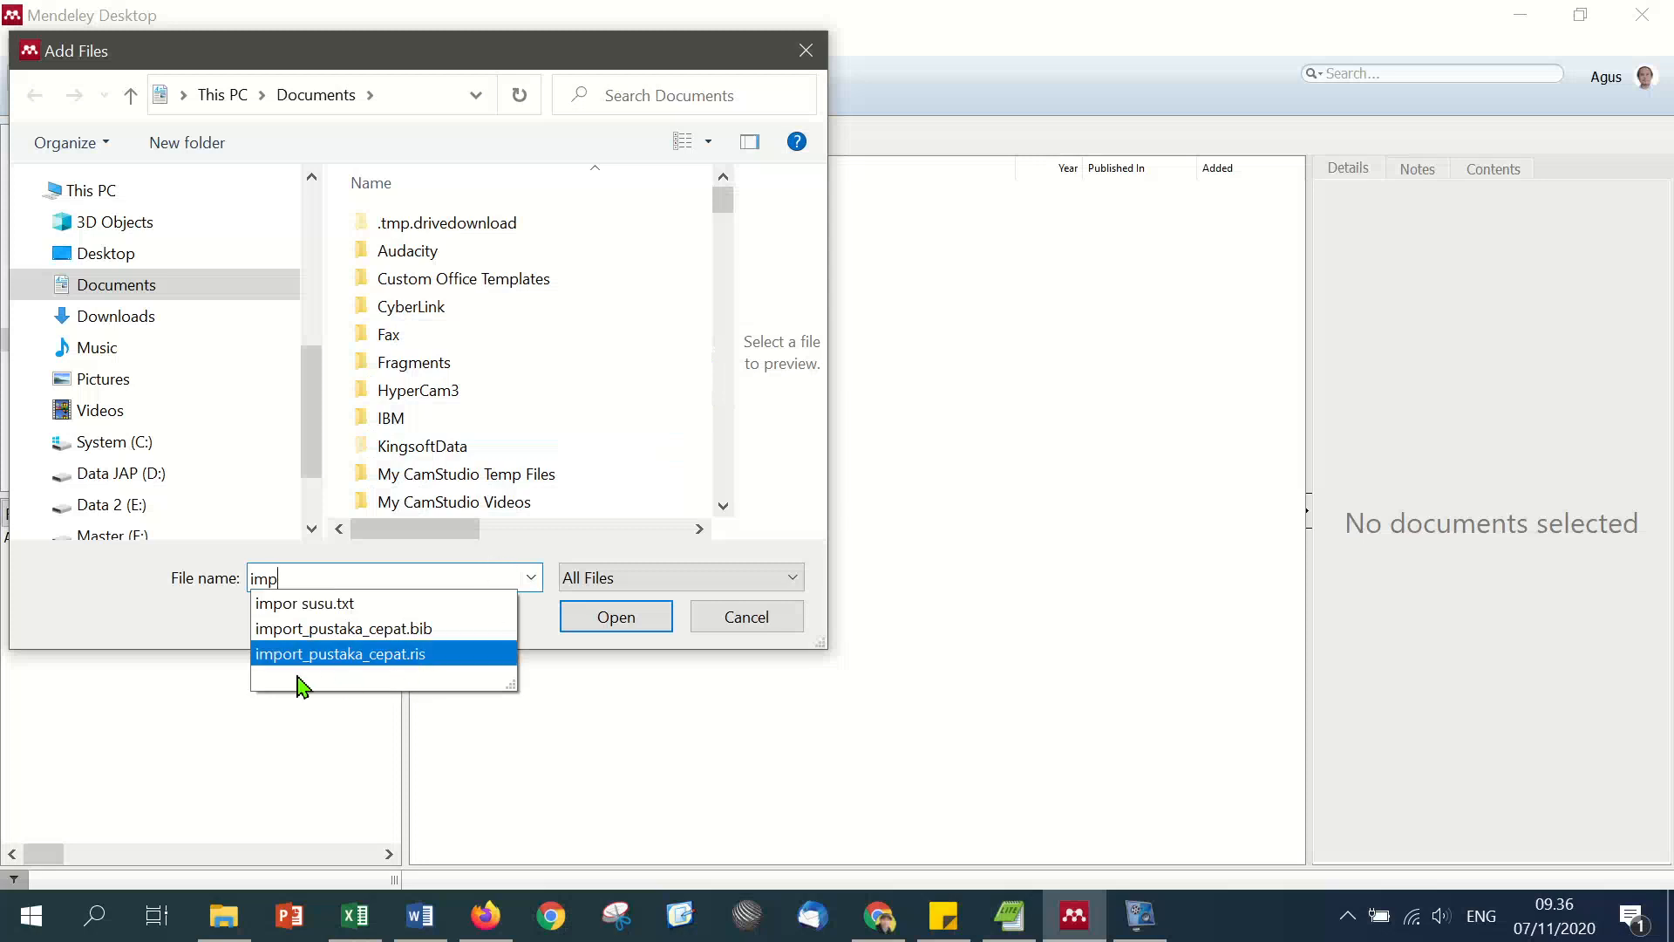
pyautogui.click(381, 628)
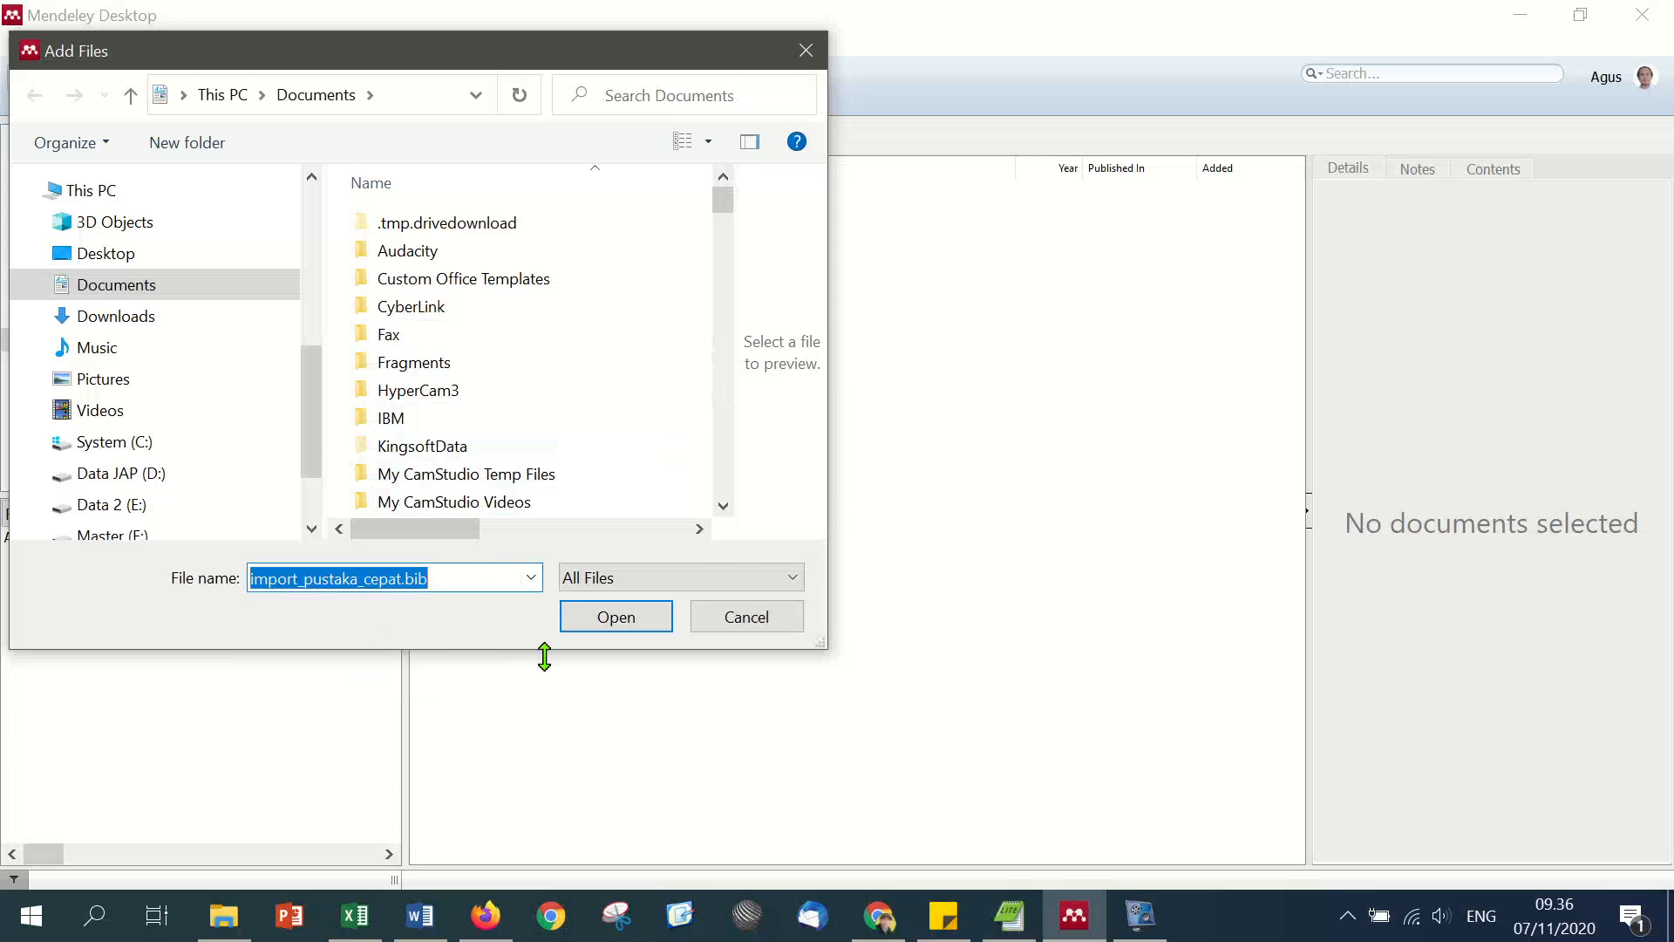
pyautogui.click(615, 617)
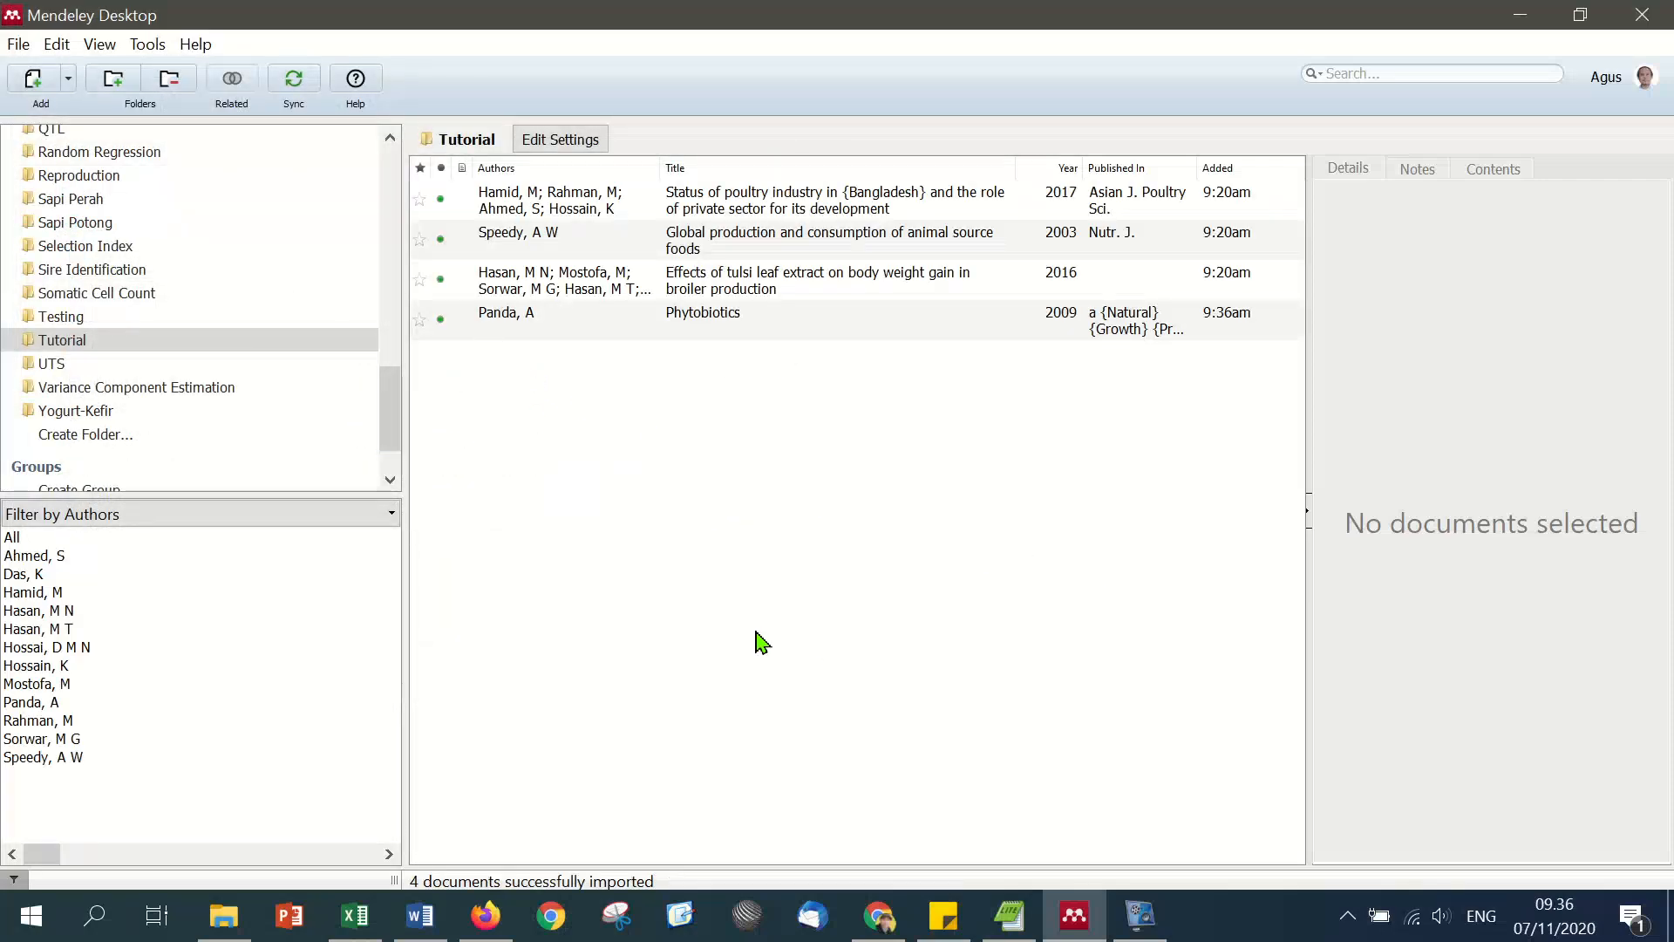
# Step: Switch to Word and undo the deletion of the last reference in the References list
pyautogui.click(419, 915)
pyautogui.hotkey('ctrl', 'z')
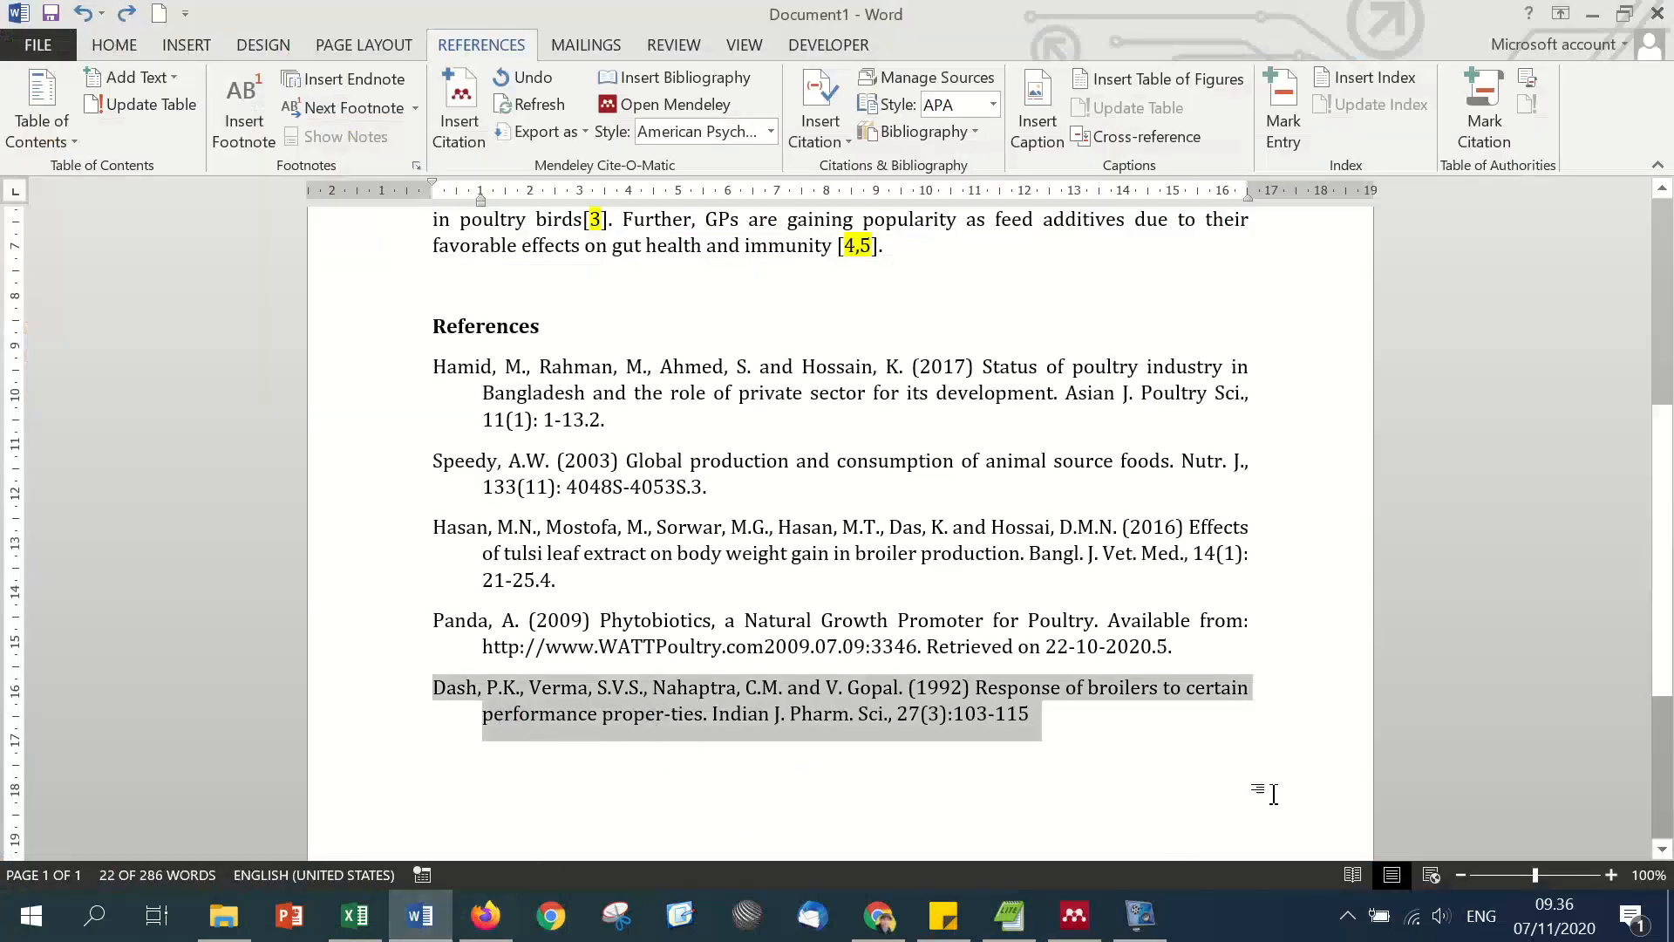
# Step: Return to Mendeley Desktop and remove all documents from the Tutorial folder
pyautogui.click(1076, 920)
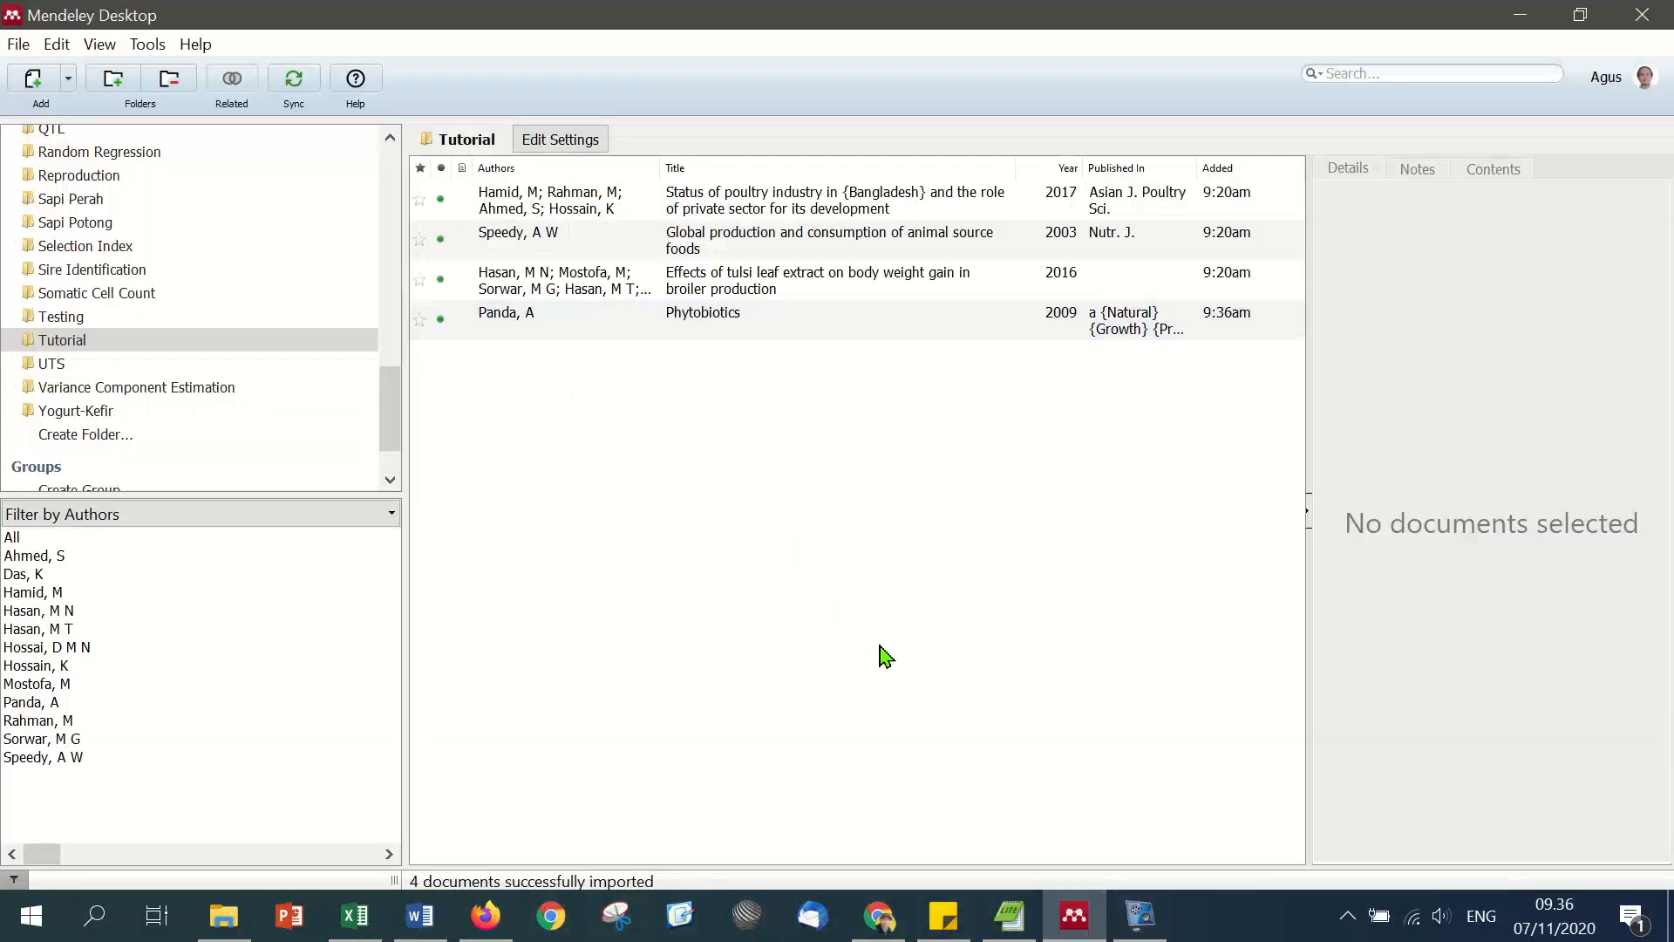
pyautogui.hotkey('ctrl', 'a')
pyautogui.press('Delete')
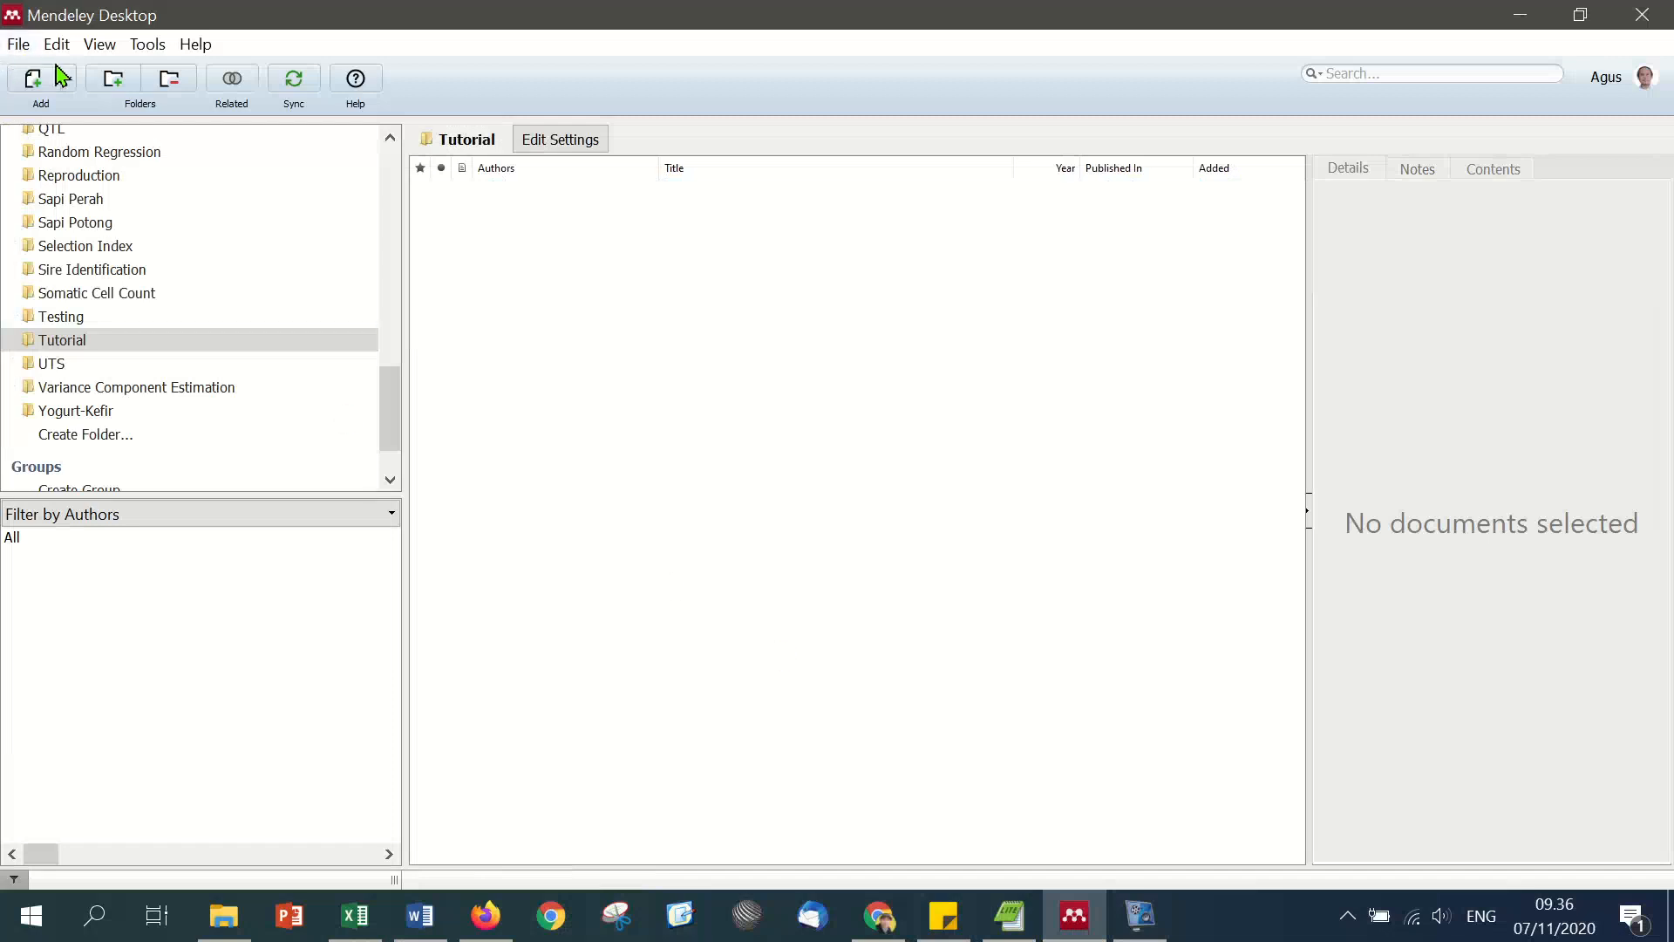
# Step: Try to import import_pustaka_cepat.ris from Documents into the Tutorial folder
pyautogui.click(64, 78)
pyautogui.click(77, 111)
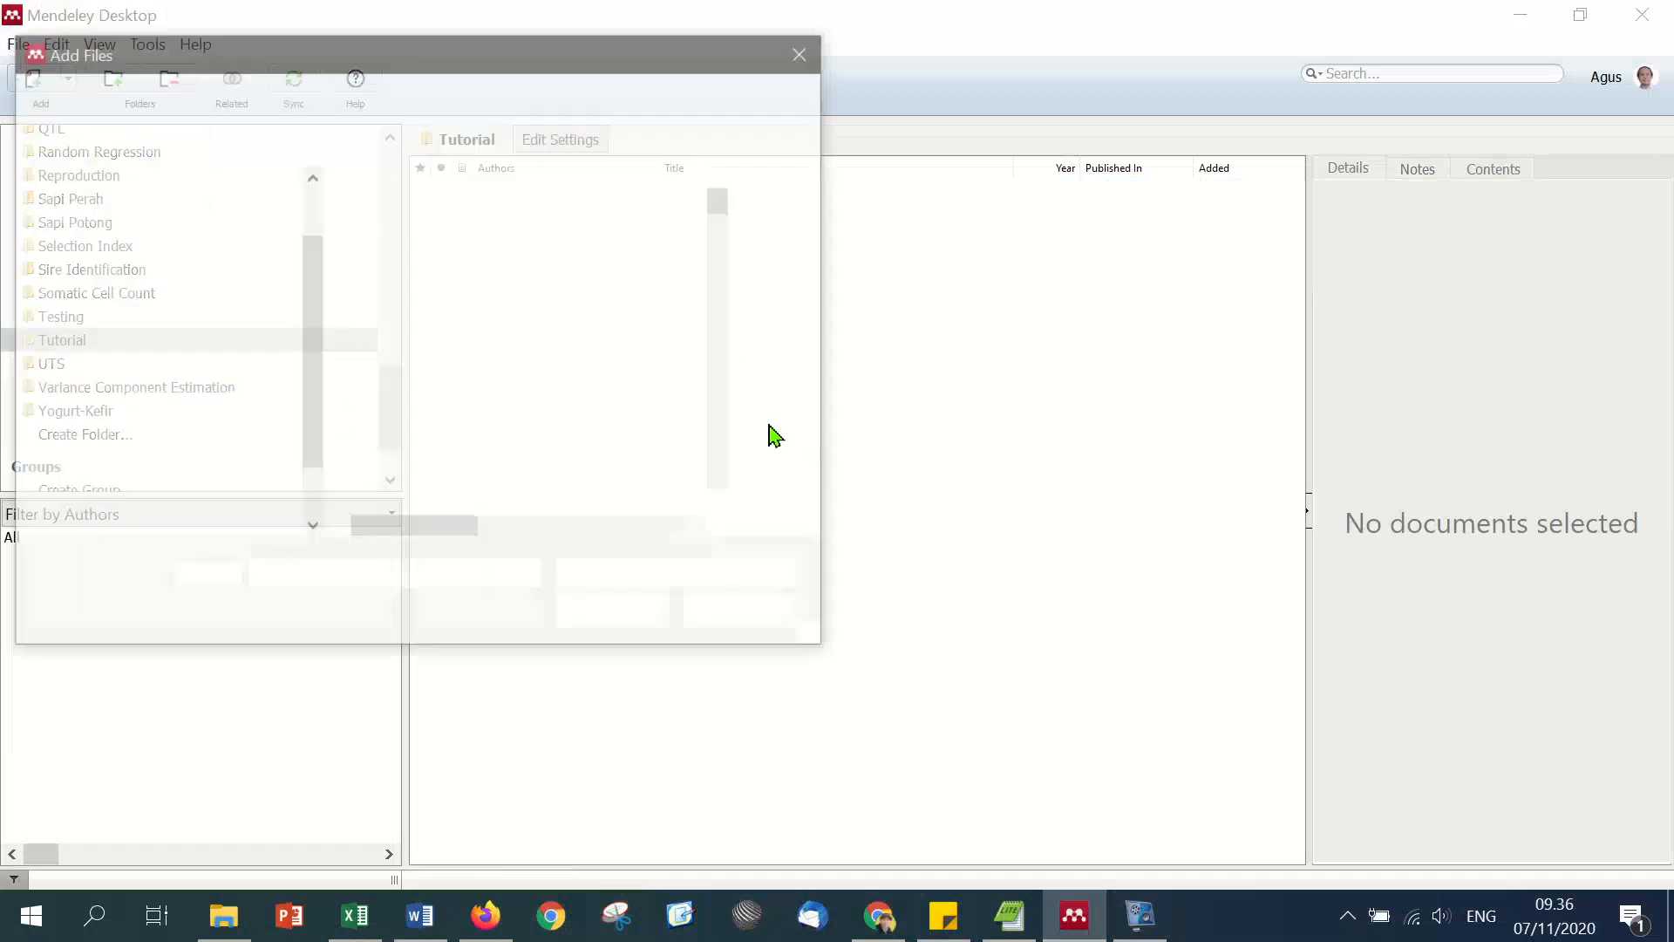
pyautogui.press('BackSpace')
pyautogui.write('im')
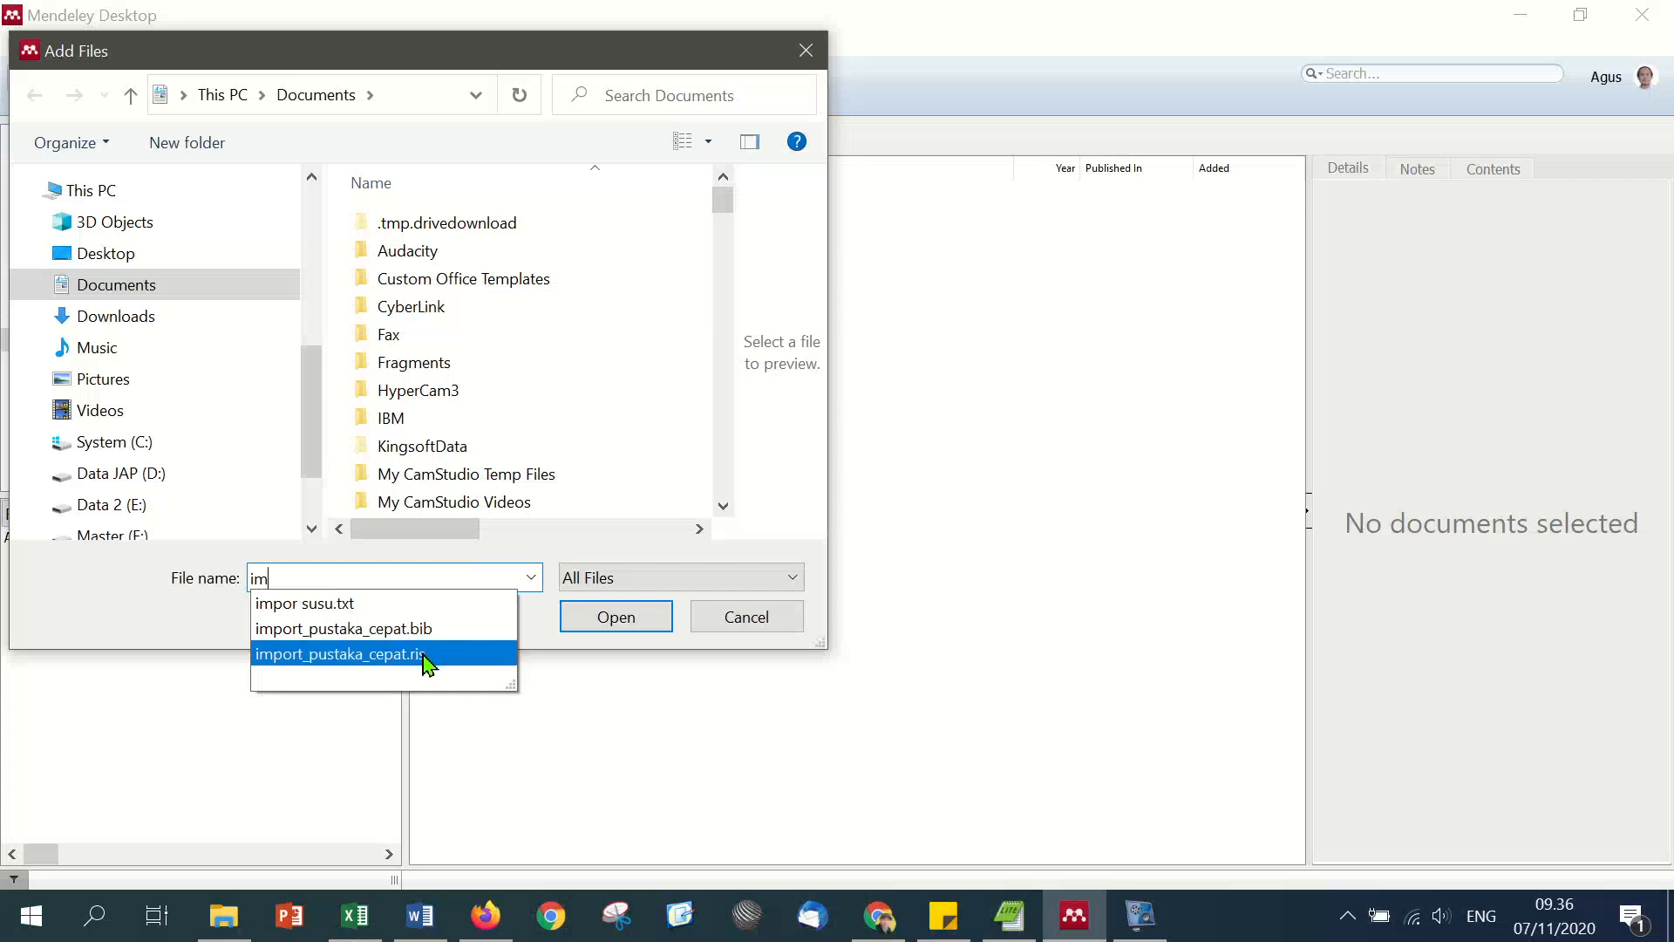
pyautogui.click(425, 661)
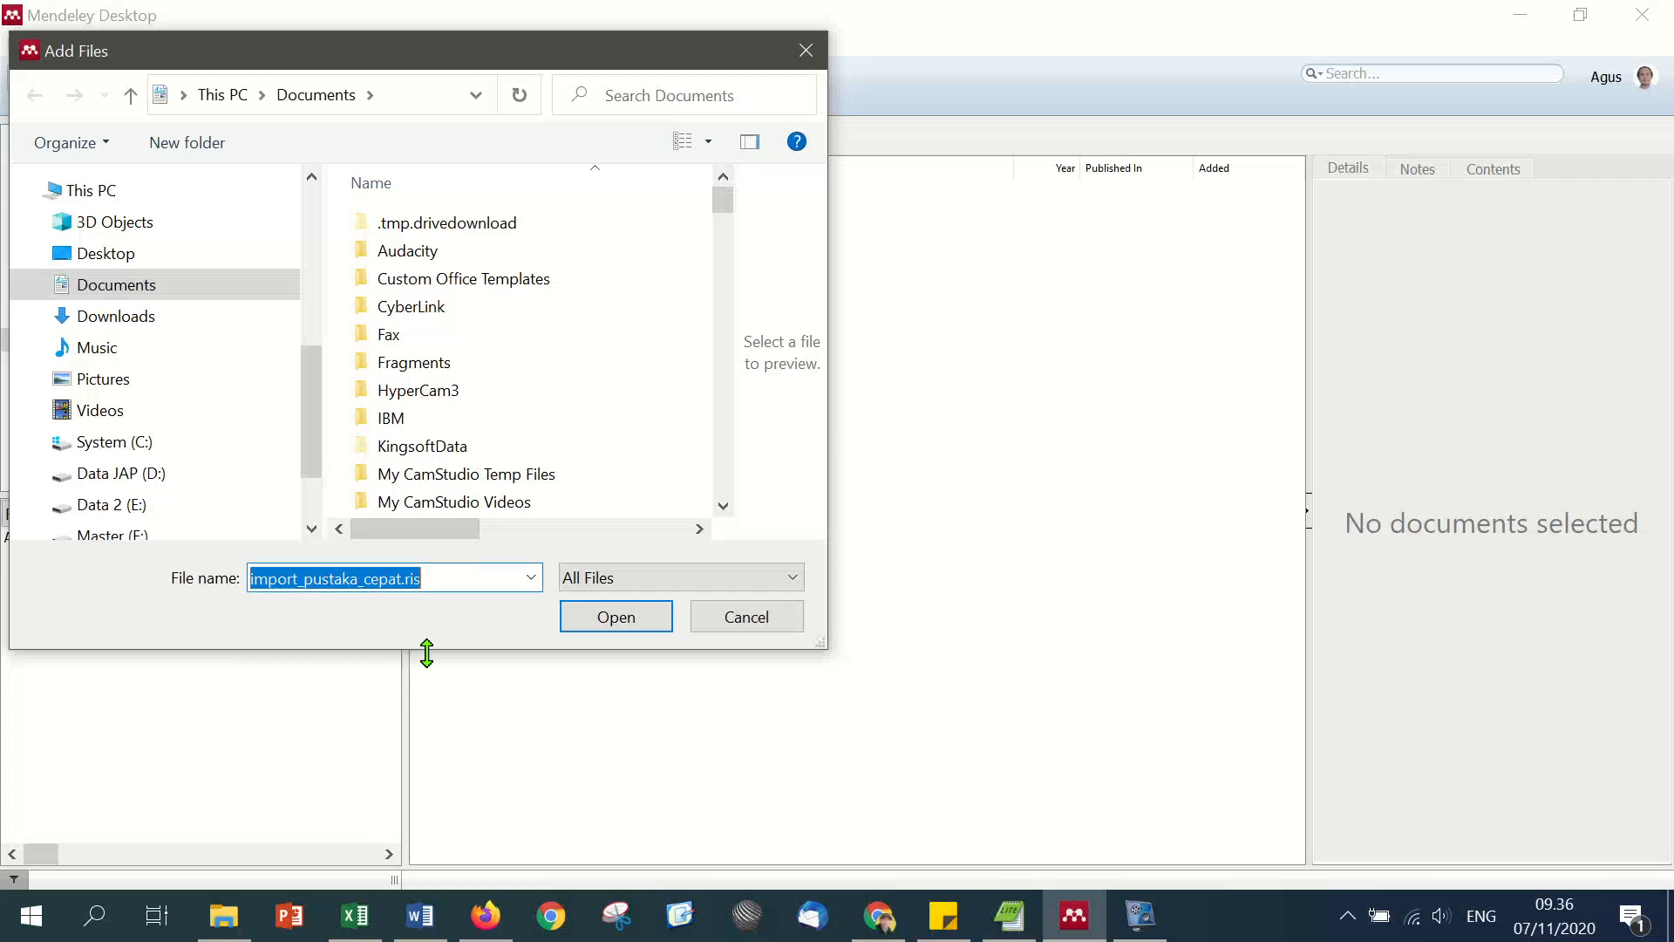
pyautogui.click(580, 626)
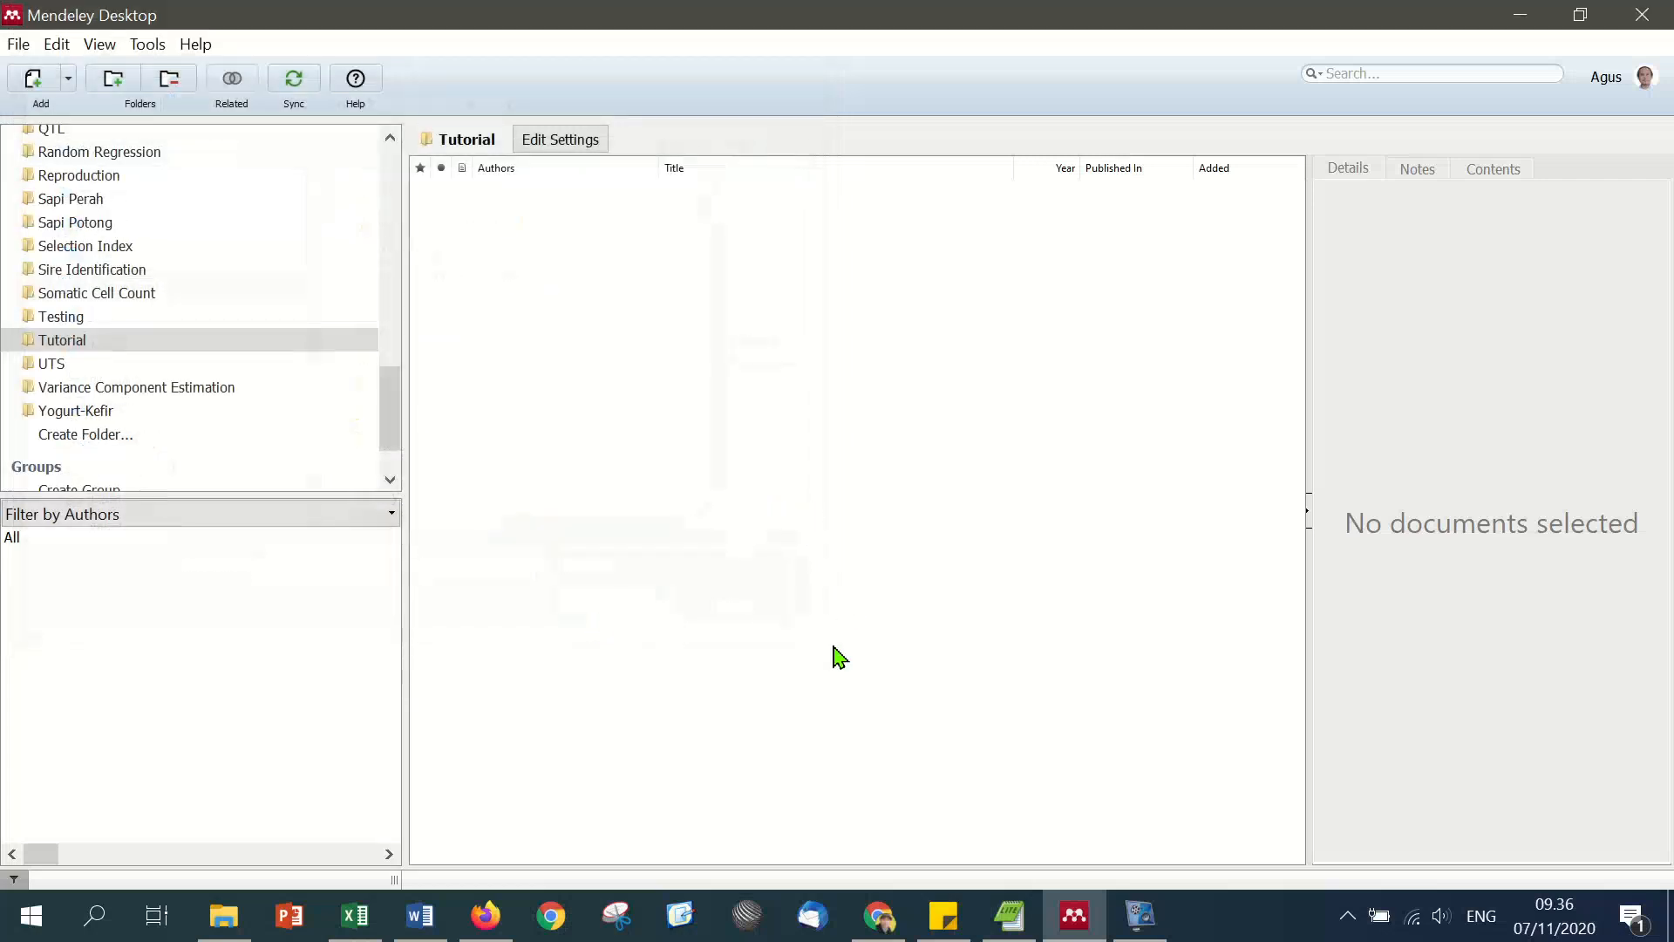
# Step: Switch to the citation-finder page in Firefox and download all selected citations, overwriting import_pustaka_cepat.ris in Documents
pyautogui.click(224, 914)
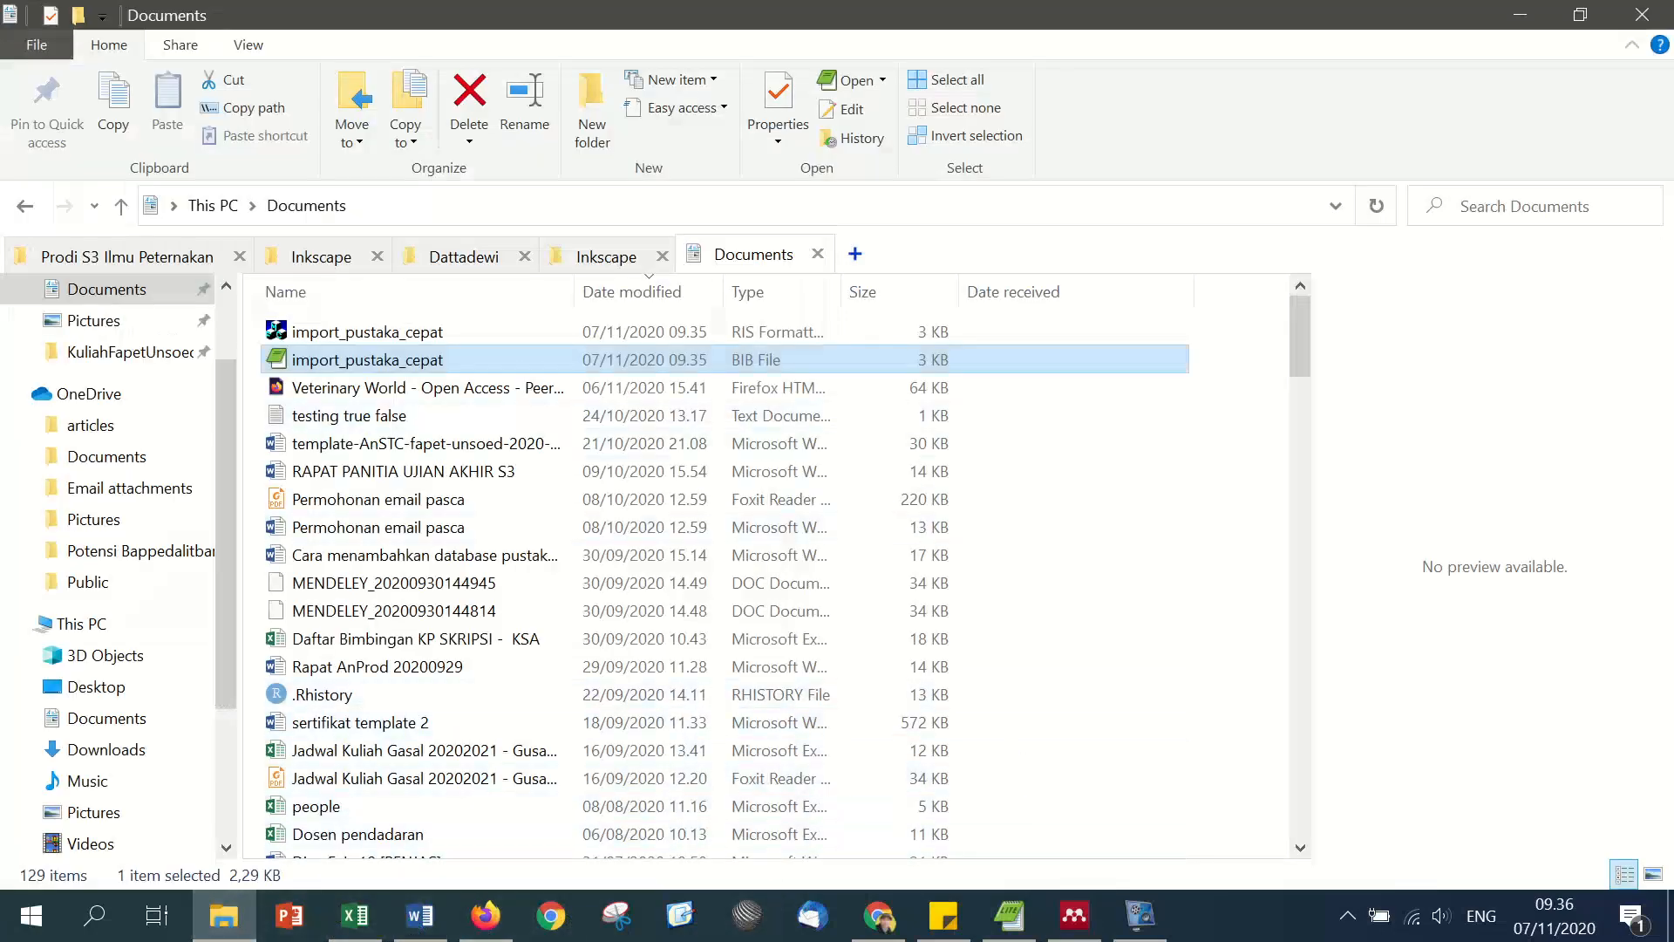
pyautogui.click(486, 915)
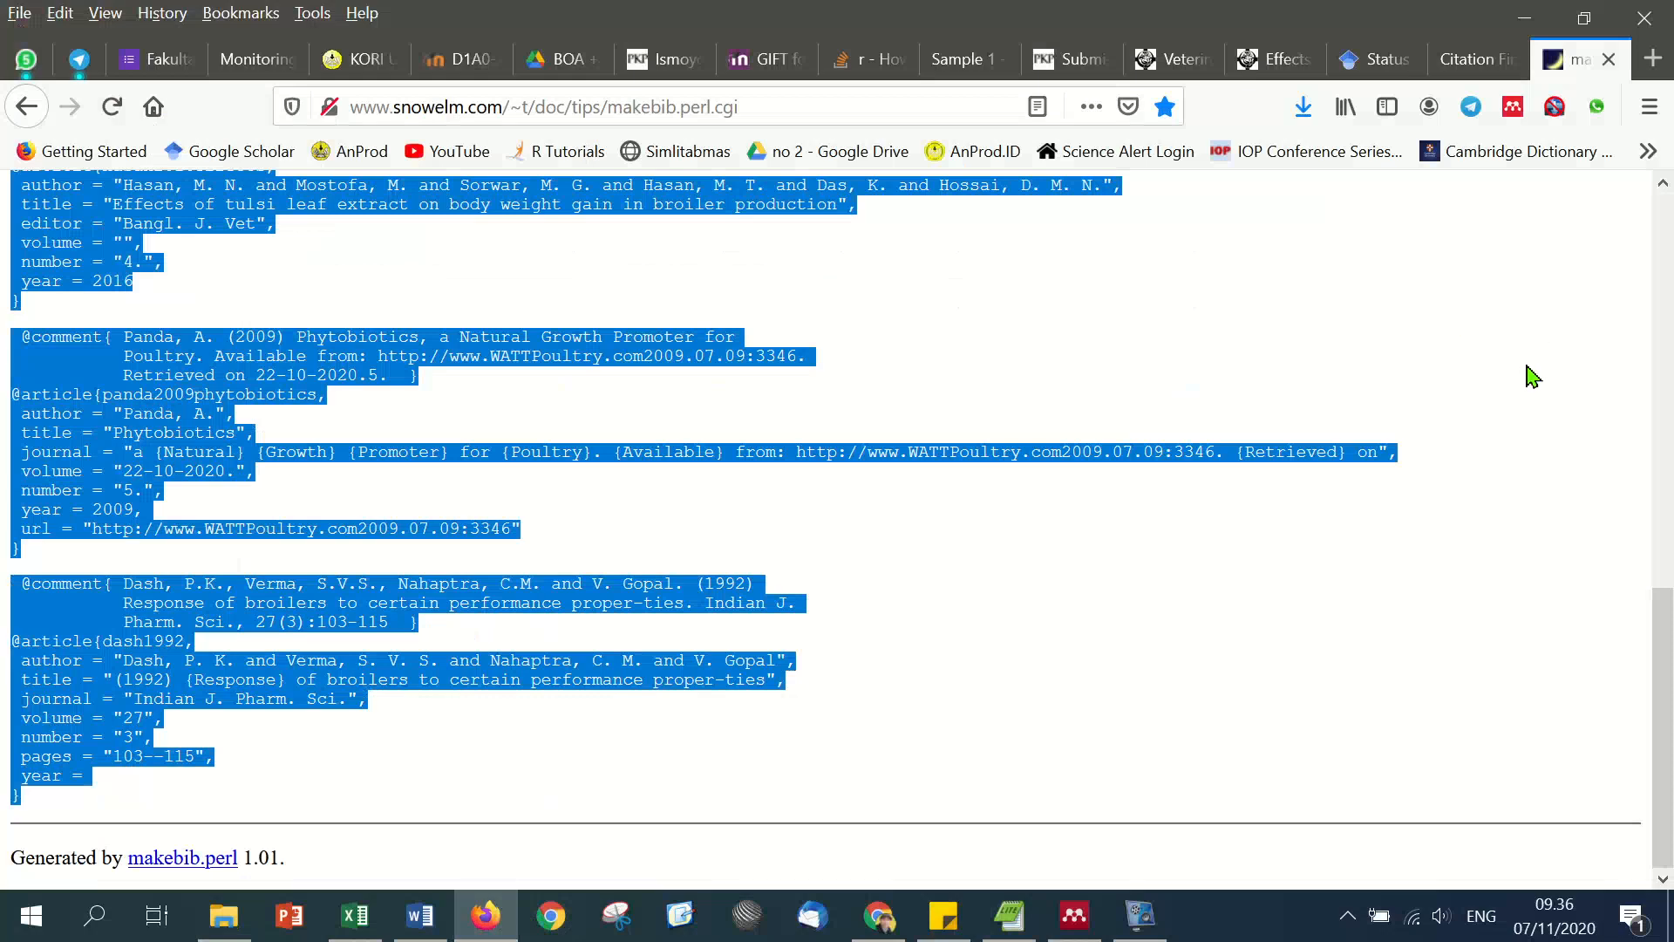
pyautogui.click(1477, 59)
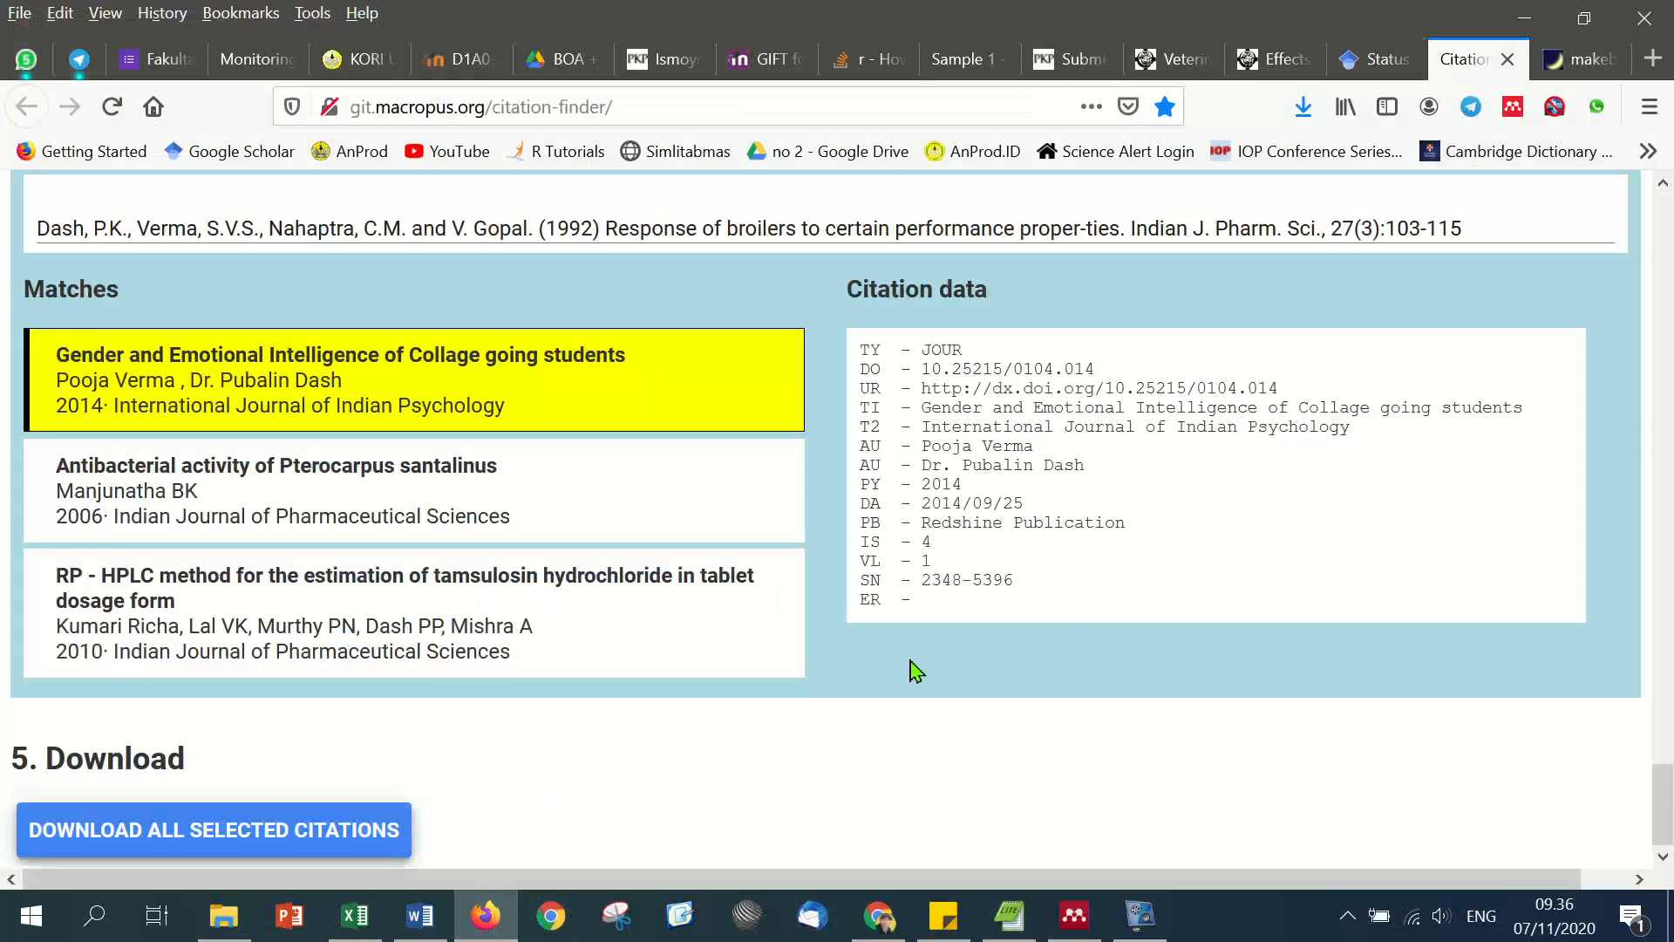
pyautogui.click(388, 833)
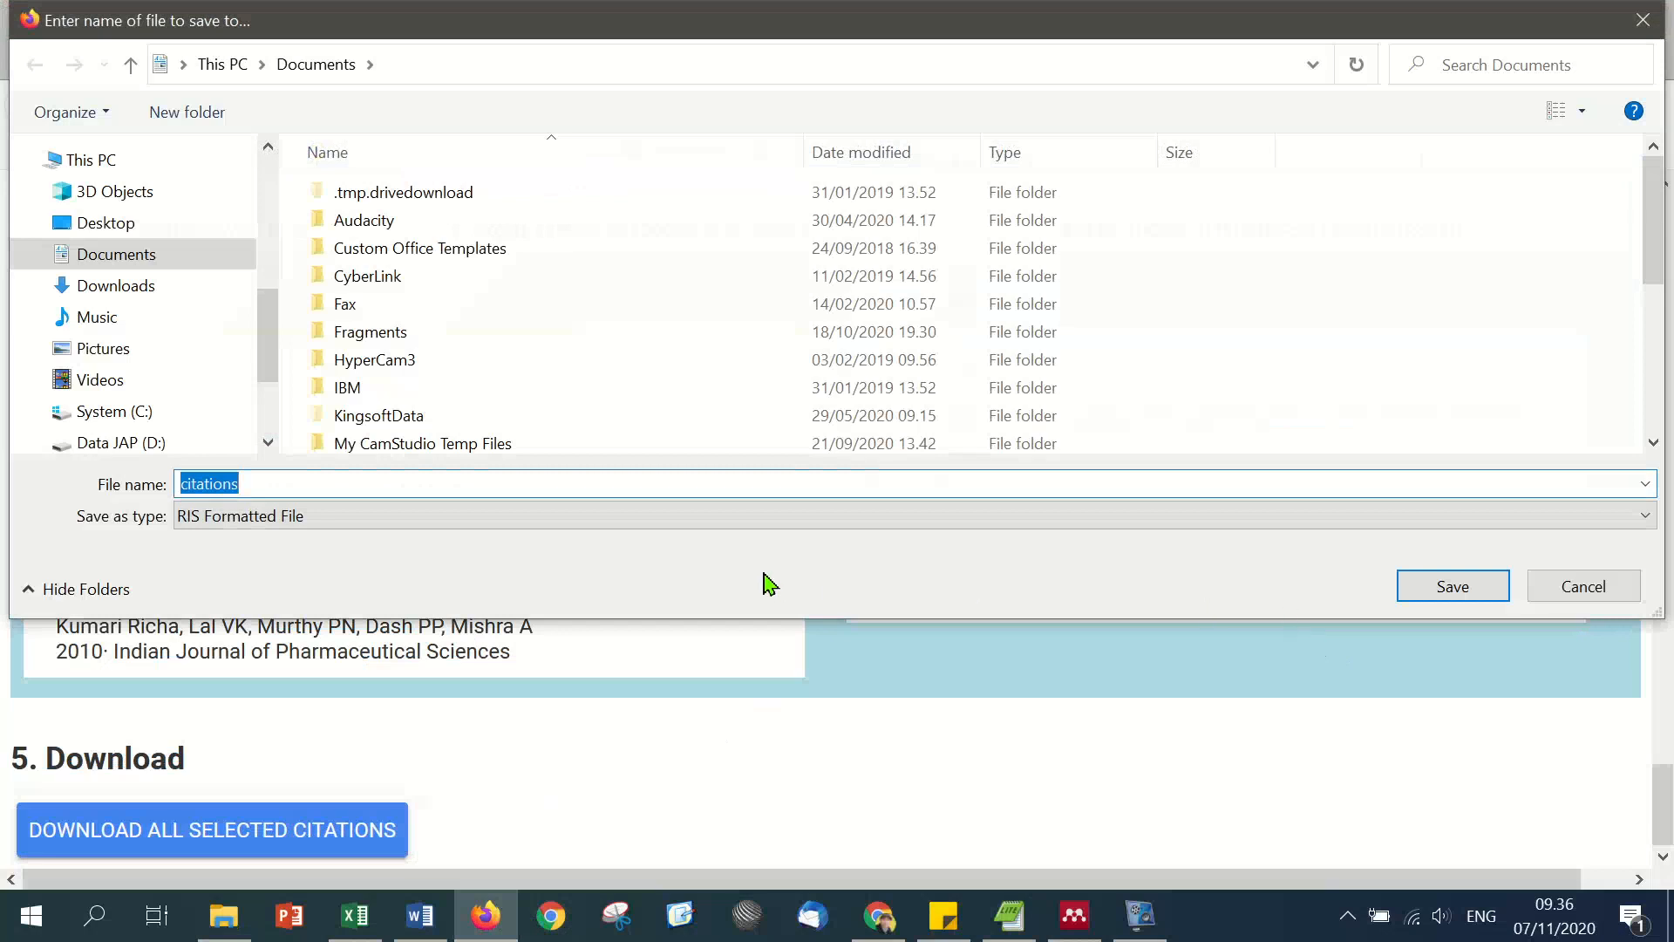
pyautogui.write('imo')
pyautogui.press('BackSpace')
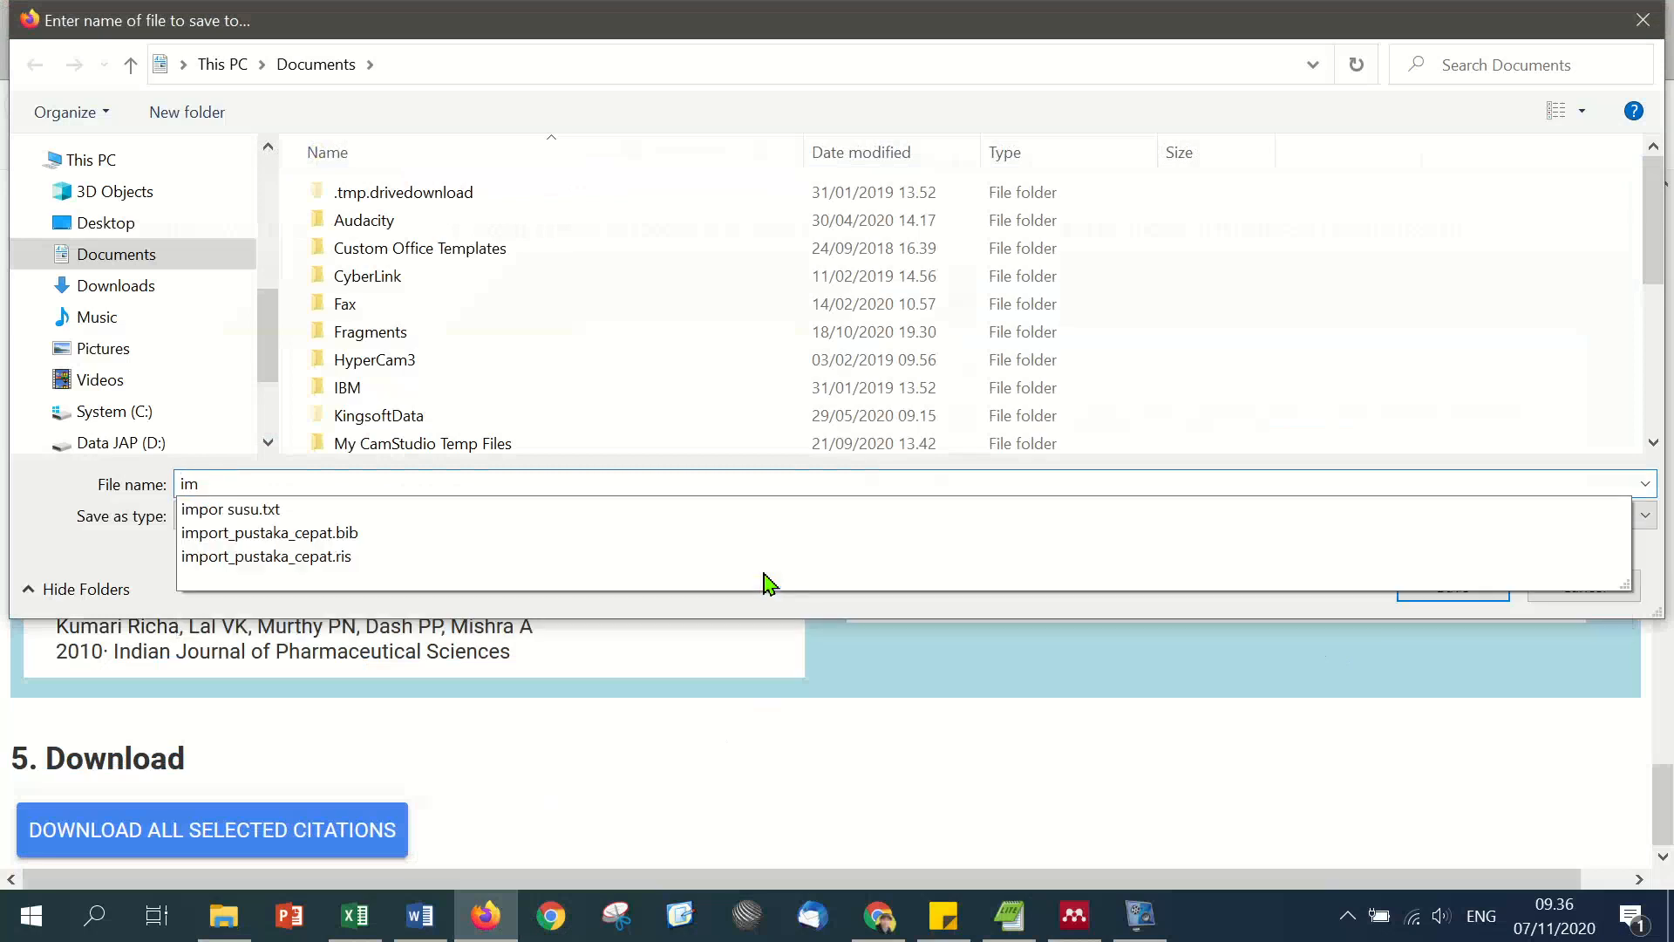
pyautogui.click(352, 558)
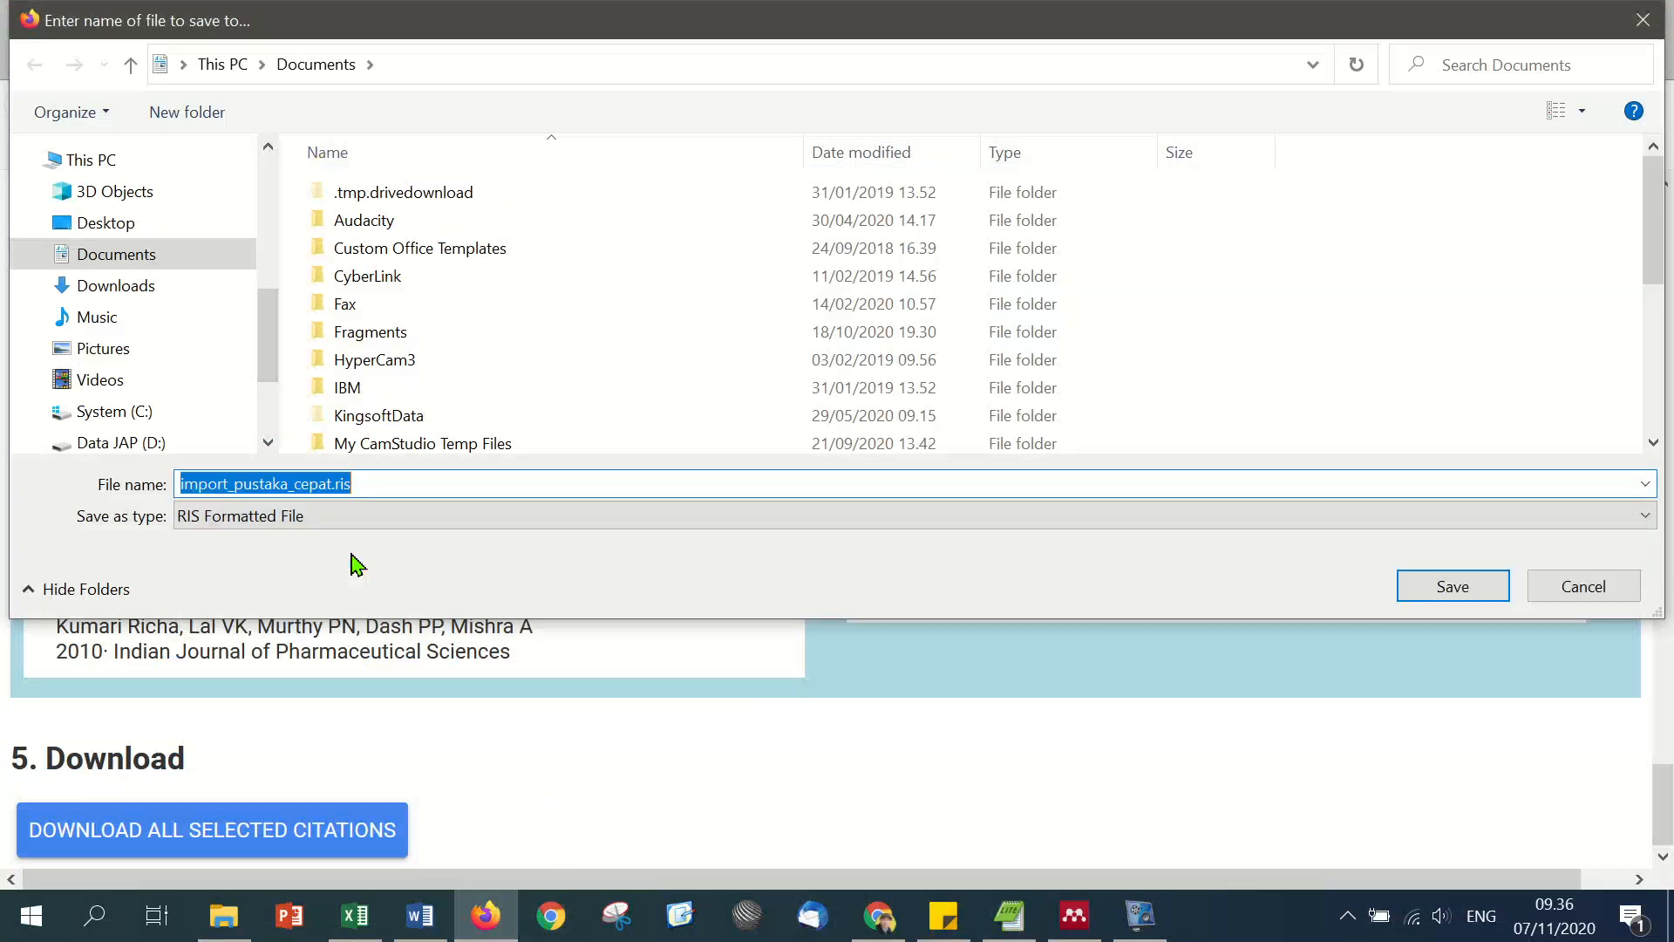
pyautogui.click(1463, 586)
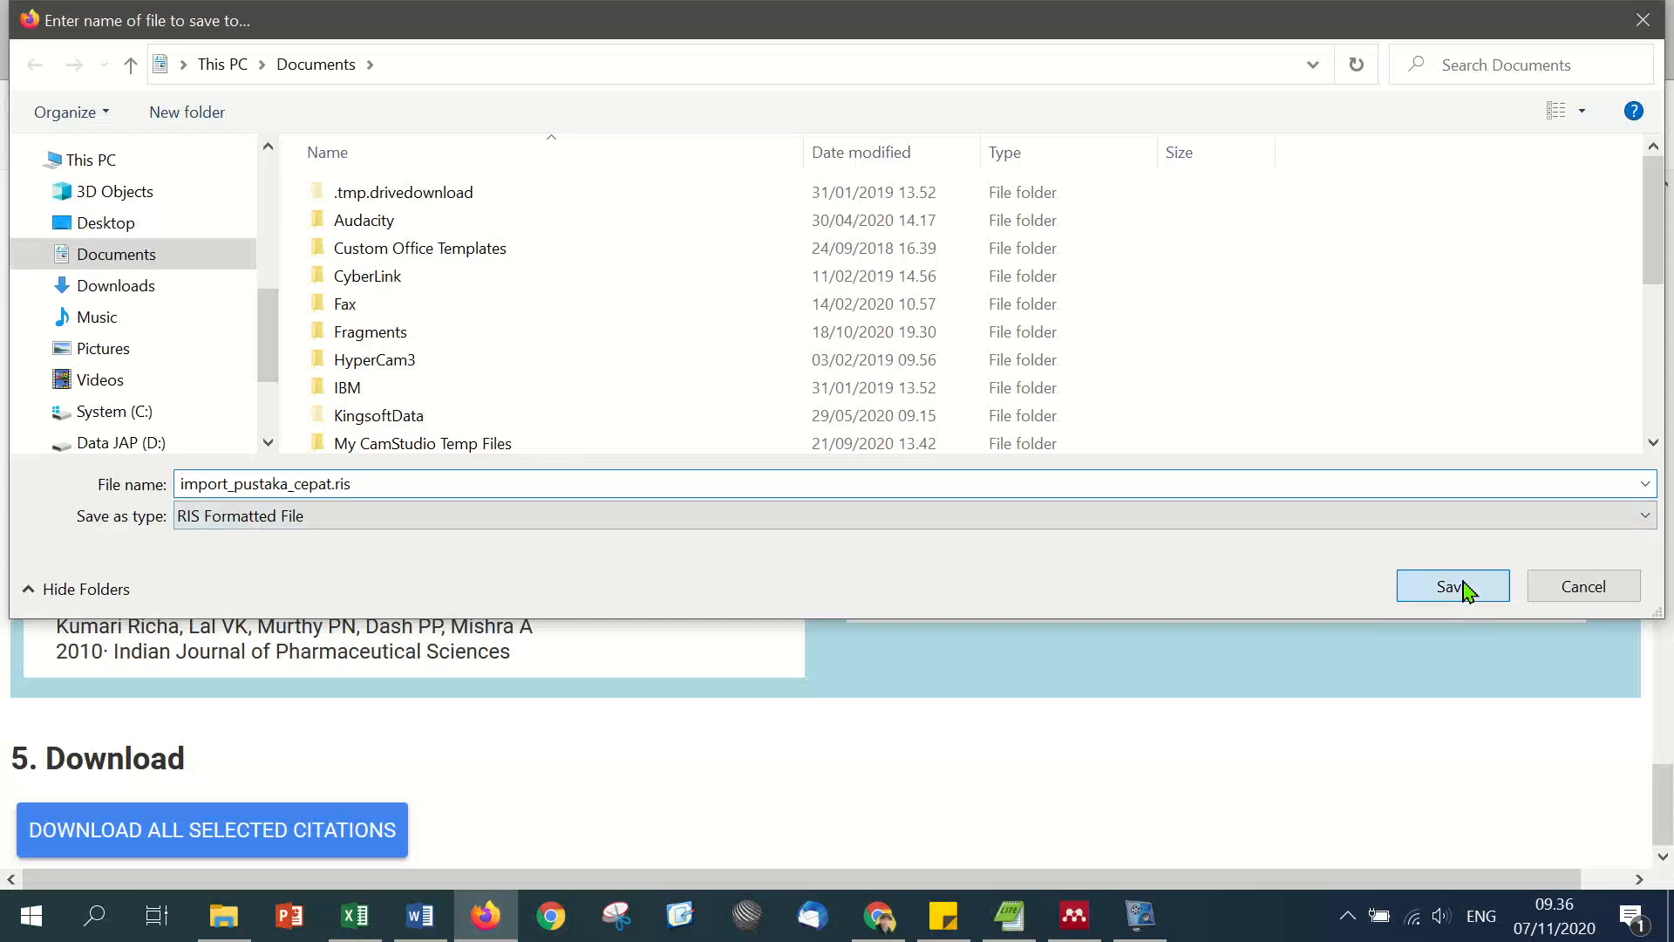
pyautogui.click(926, 471)
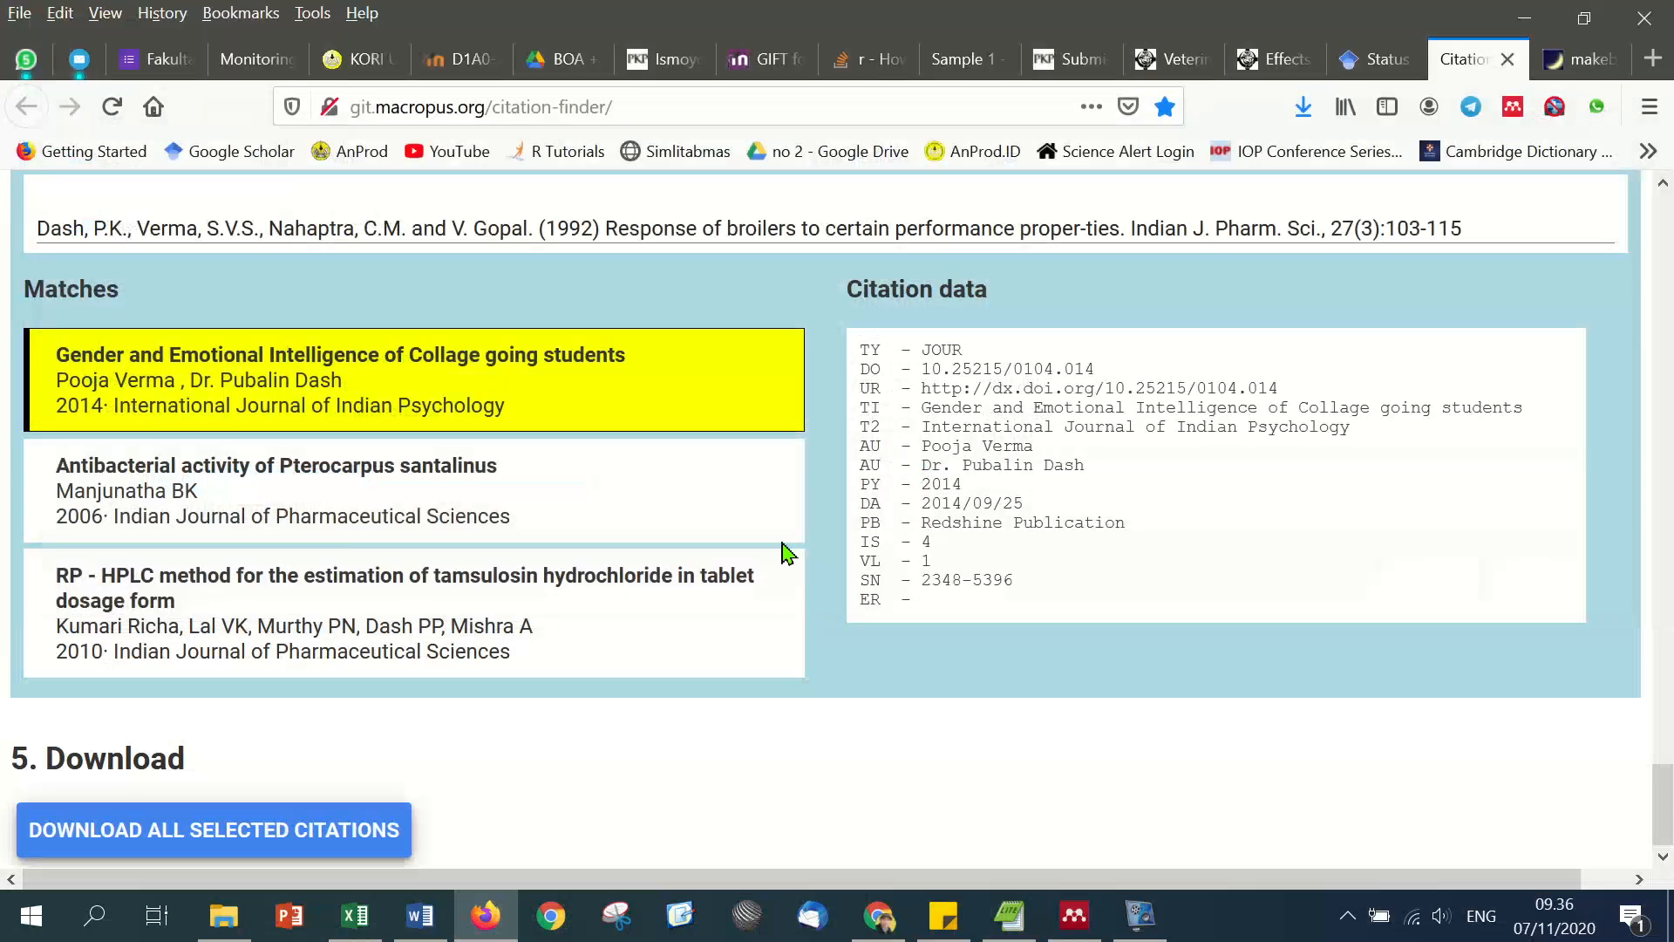
# Step: Switch to File Explorer, open the RIS version of import_pustaka_cepat in EditPad Lite and review its entries through the last record
pyautogui.click(223, 916)
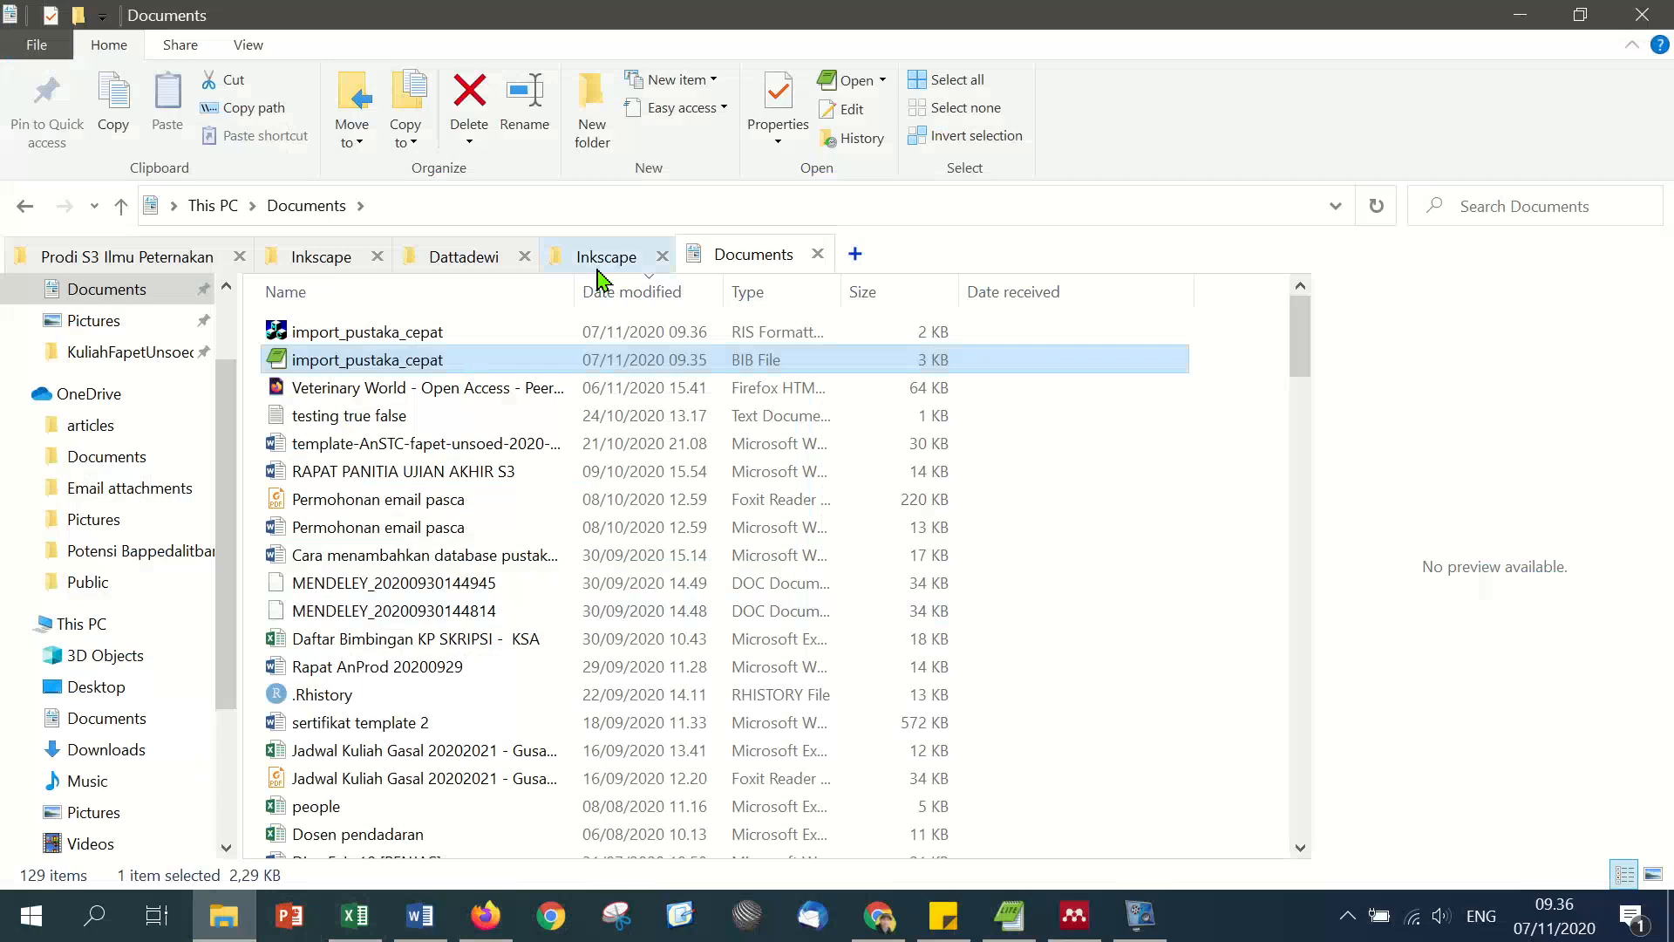
pyautogui.click(440, 340)
pyautogui.rightClick(442, 341)
pyautogui.moveTo(796, 325)
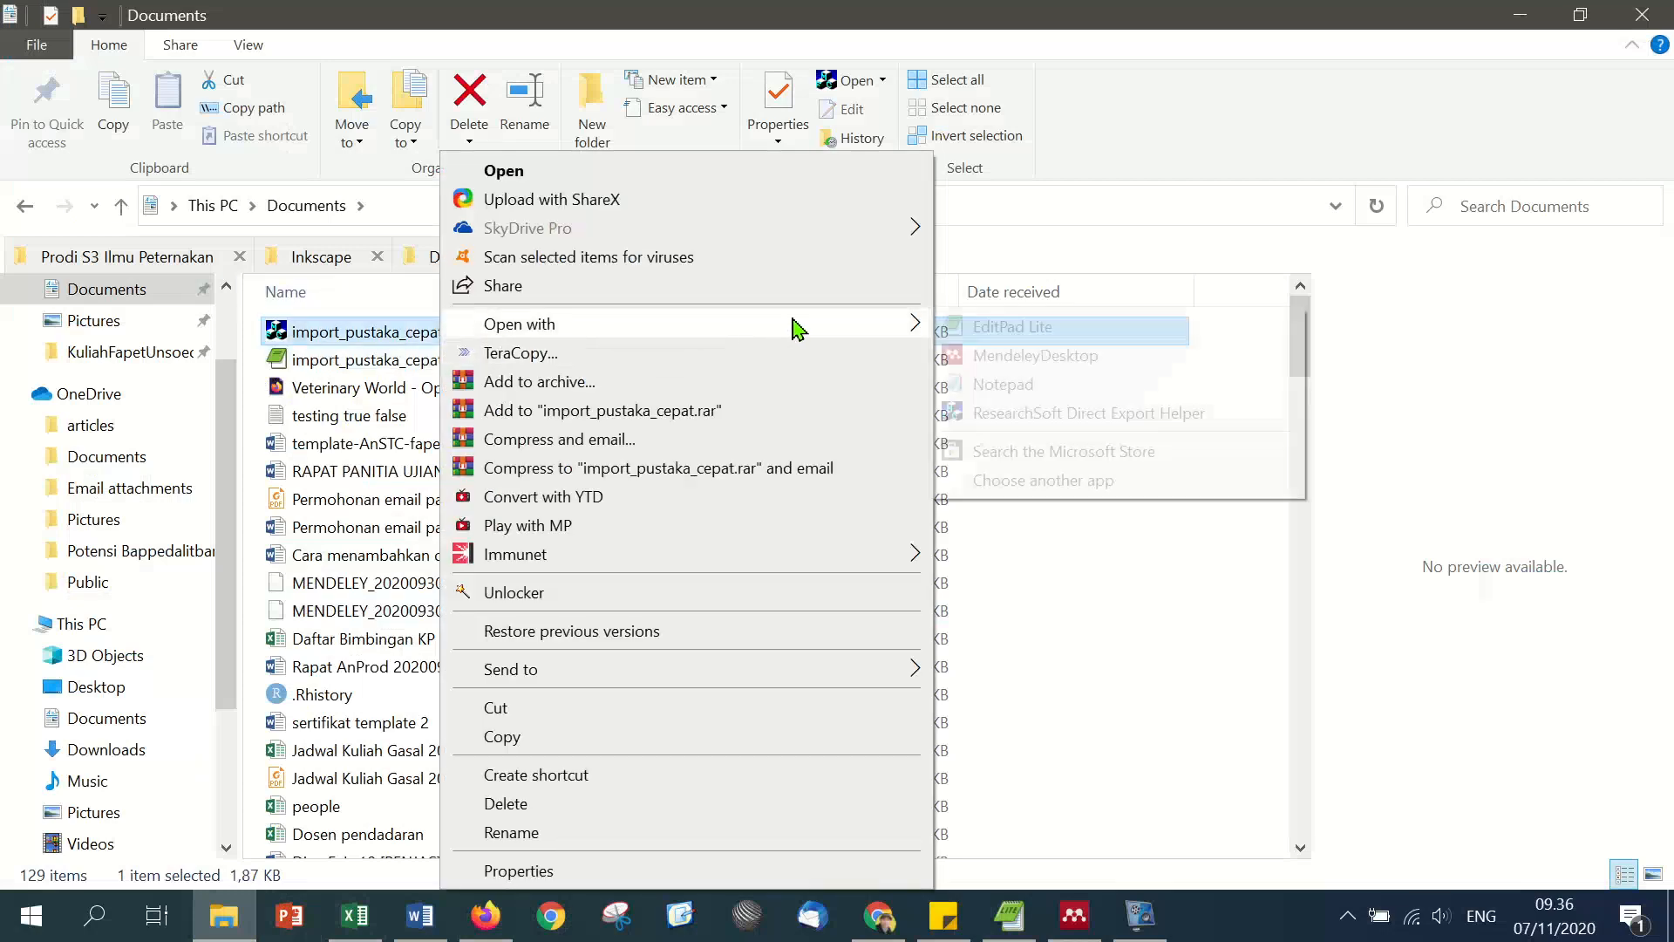
pyautogui.click(1014, 329)
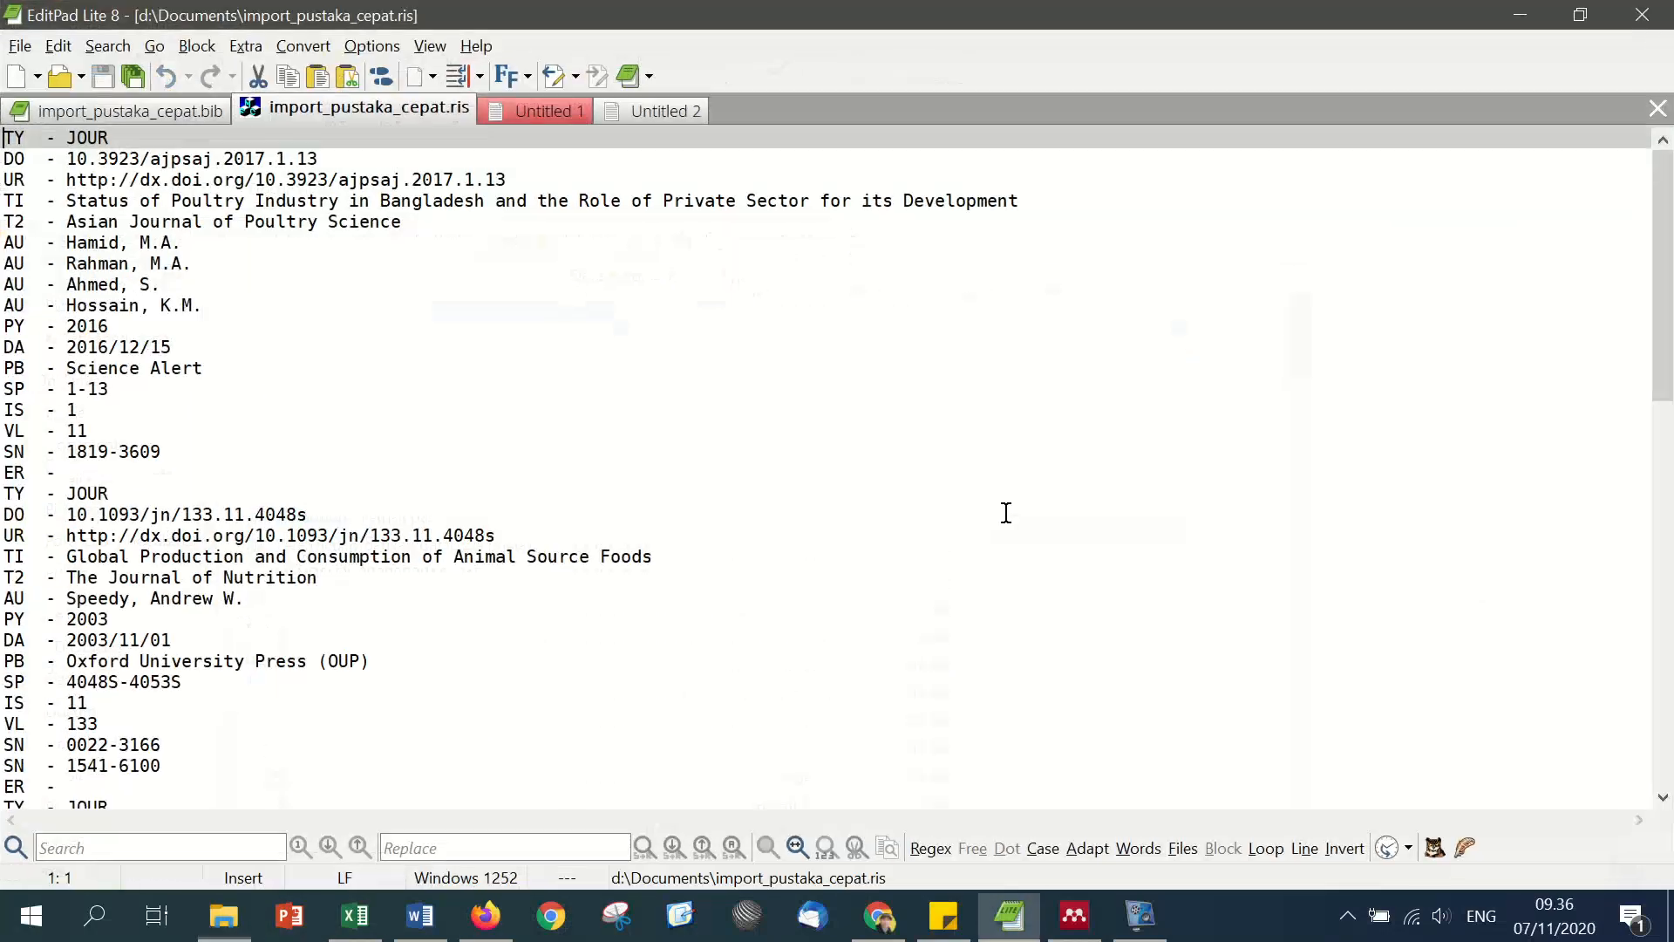
pyautogui.scroll(-15, 711, 571)
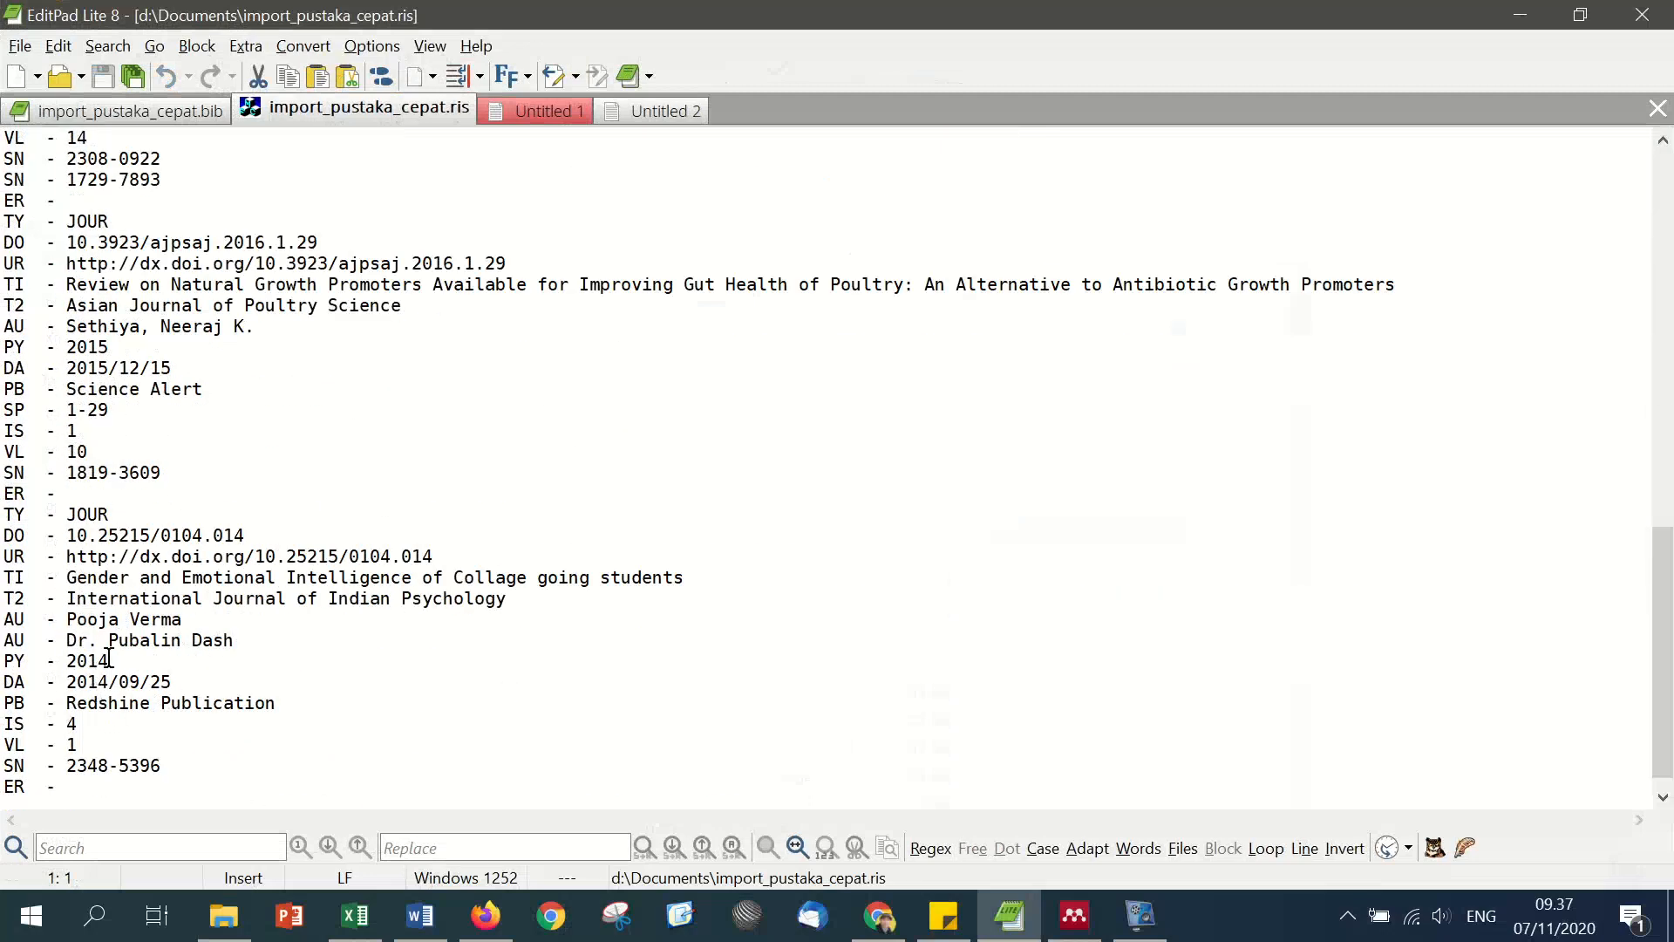
pyautogui.doubleClick(206, 646)
pyautogui.click(784, 656)
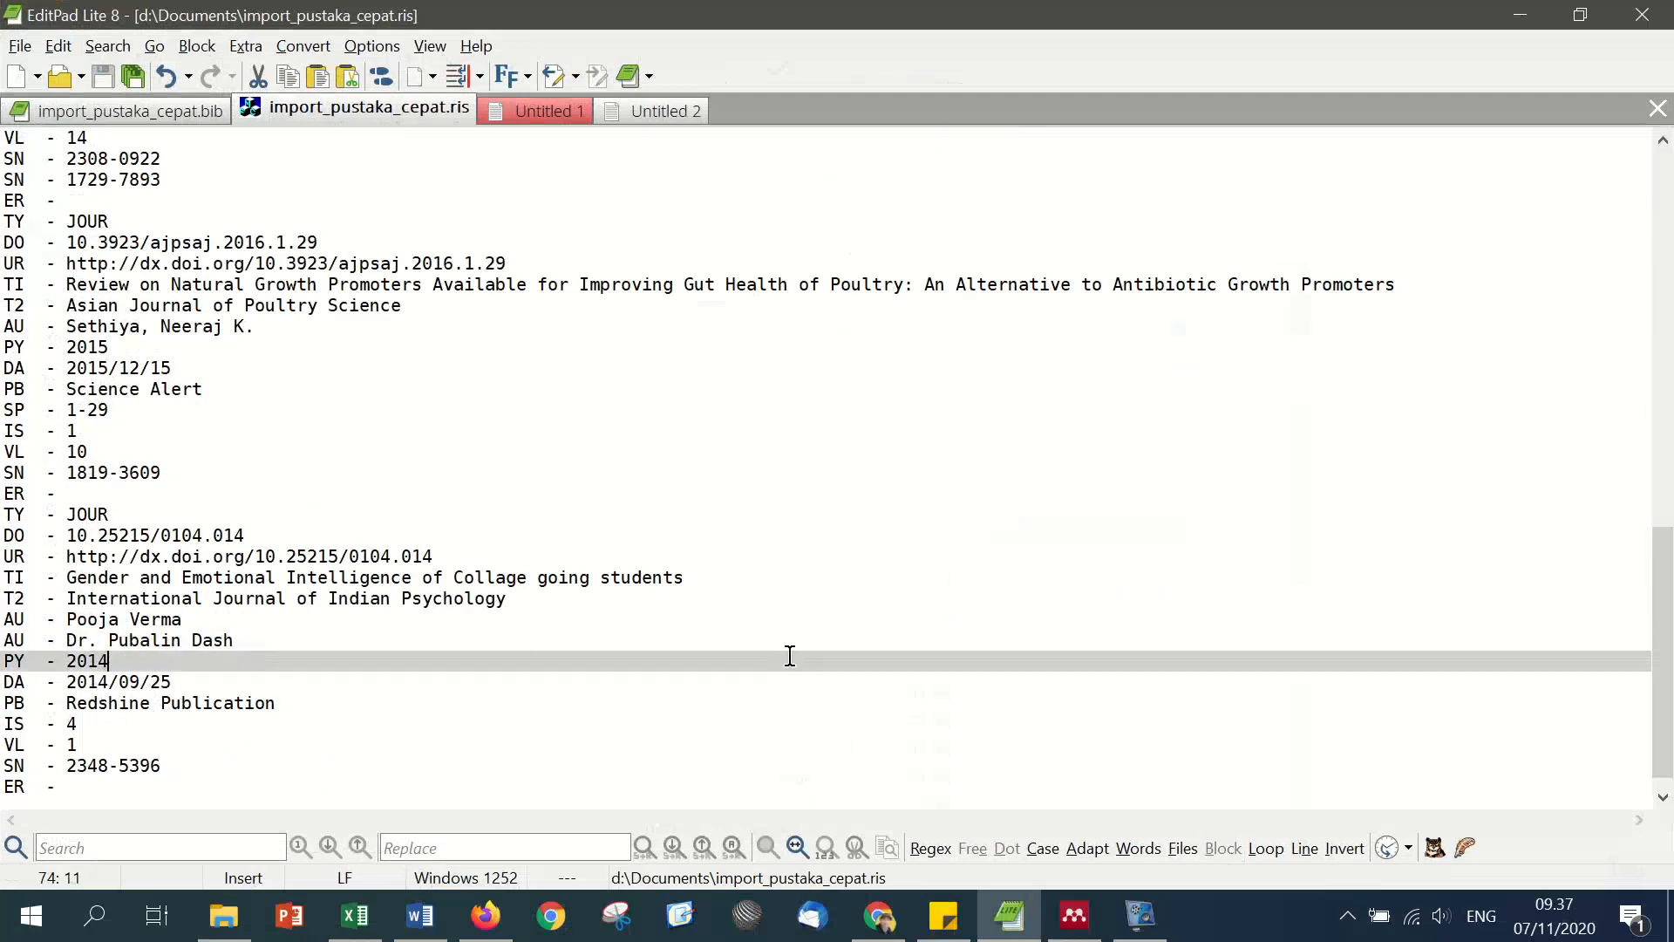
# Step: Switch to Mendeley Desktop and import import_pustaka_cepat.ris from Documents into the Tutorial folder
pyautogui.hotkey('alt', 'Tab')
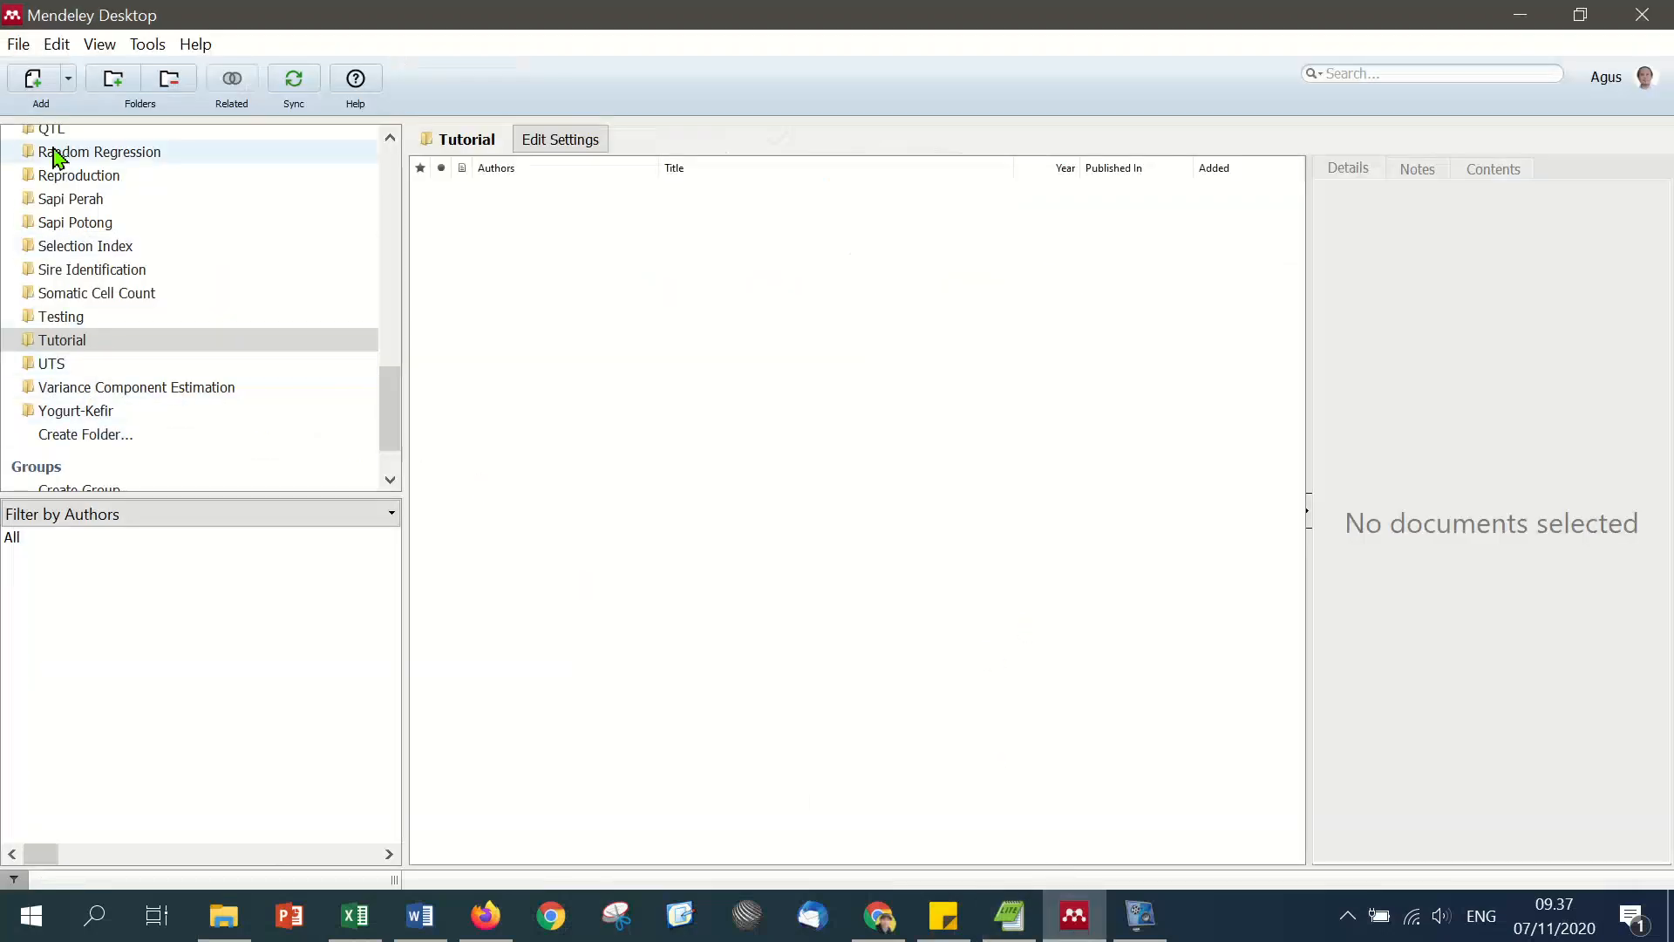
pyautogui.click(68, 80)
pyautogui.click(85, 113)
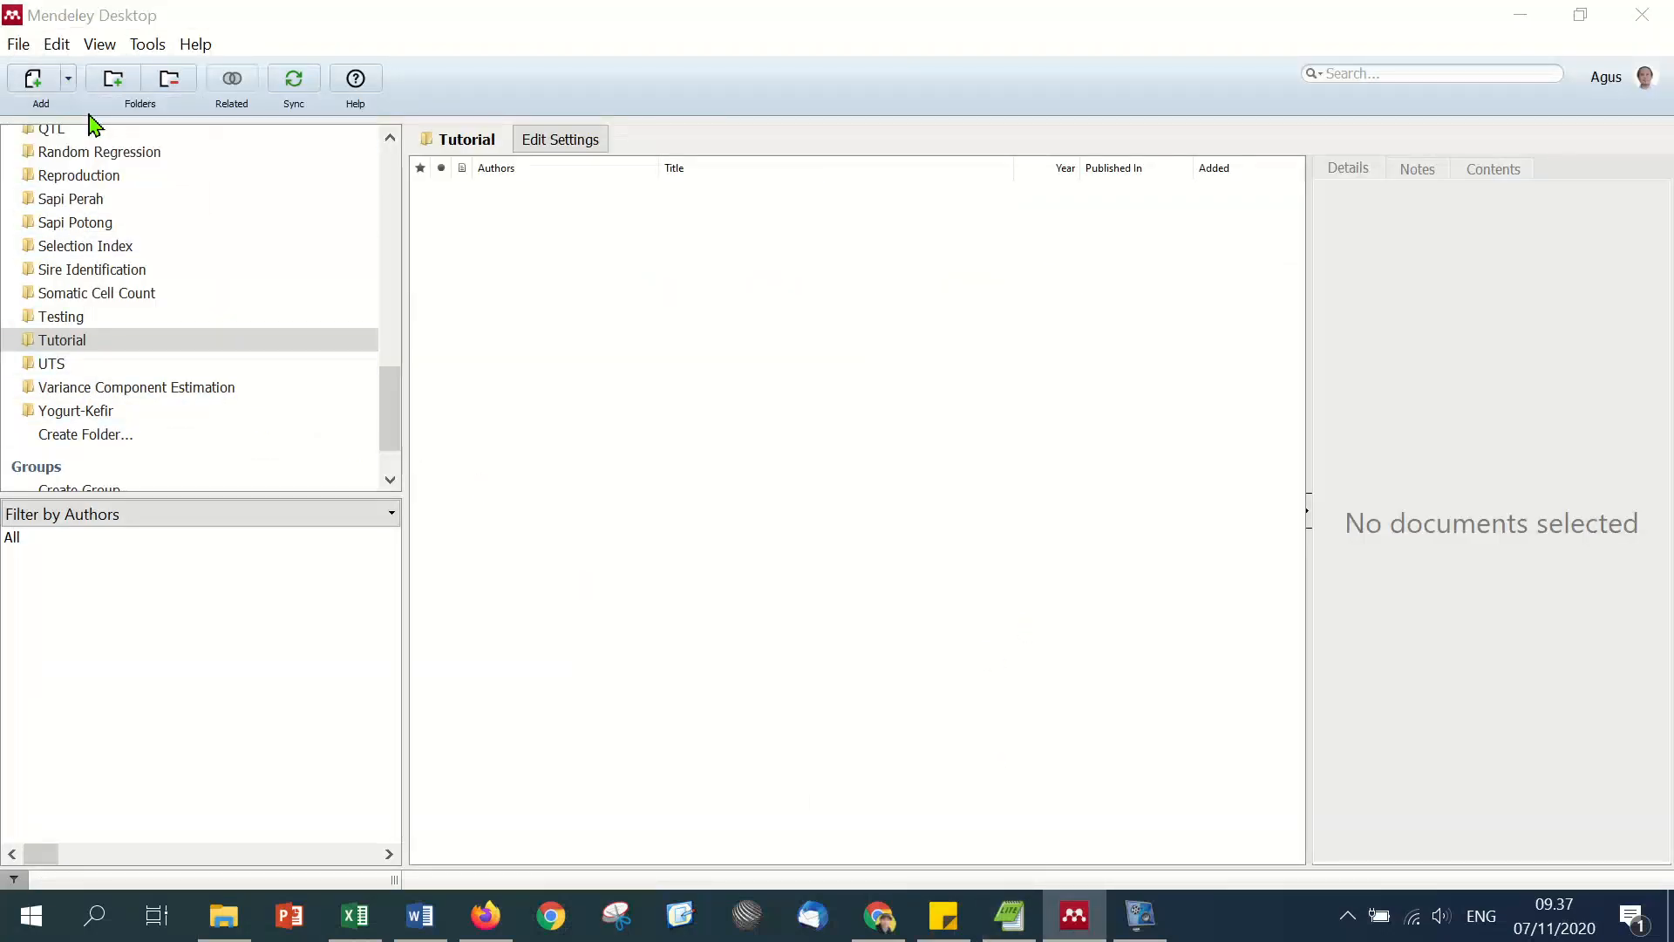
pyautogui.write('im')
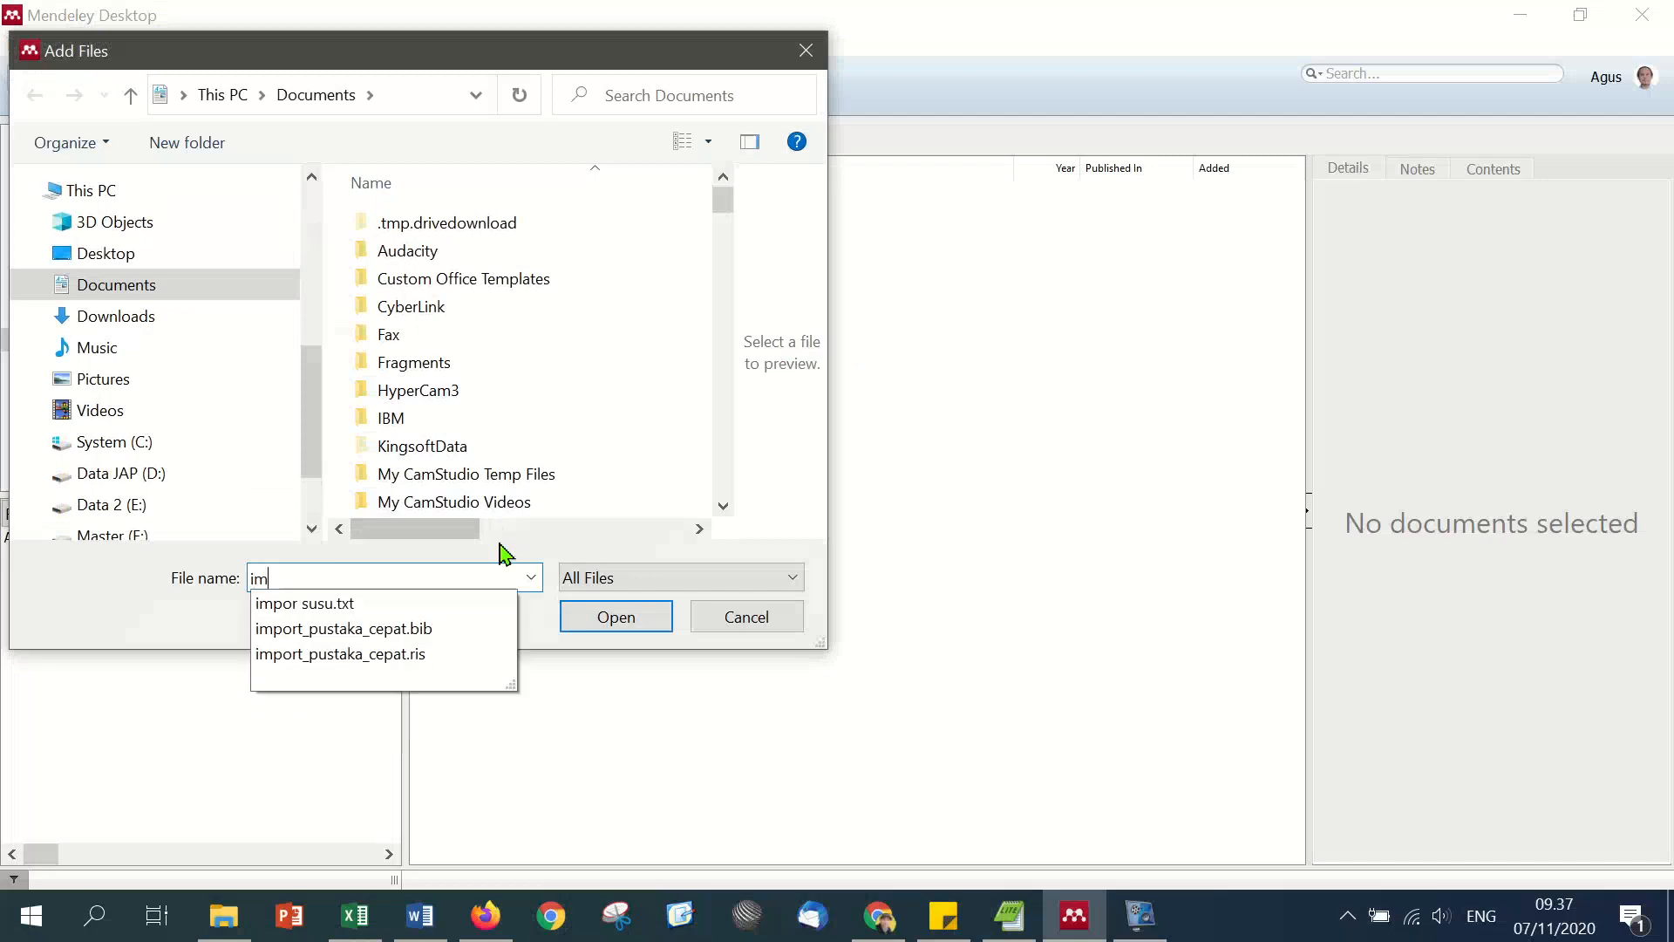
pyautogui.click(419, 654)
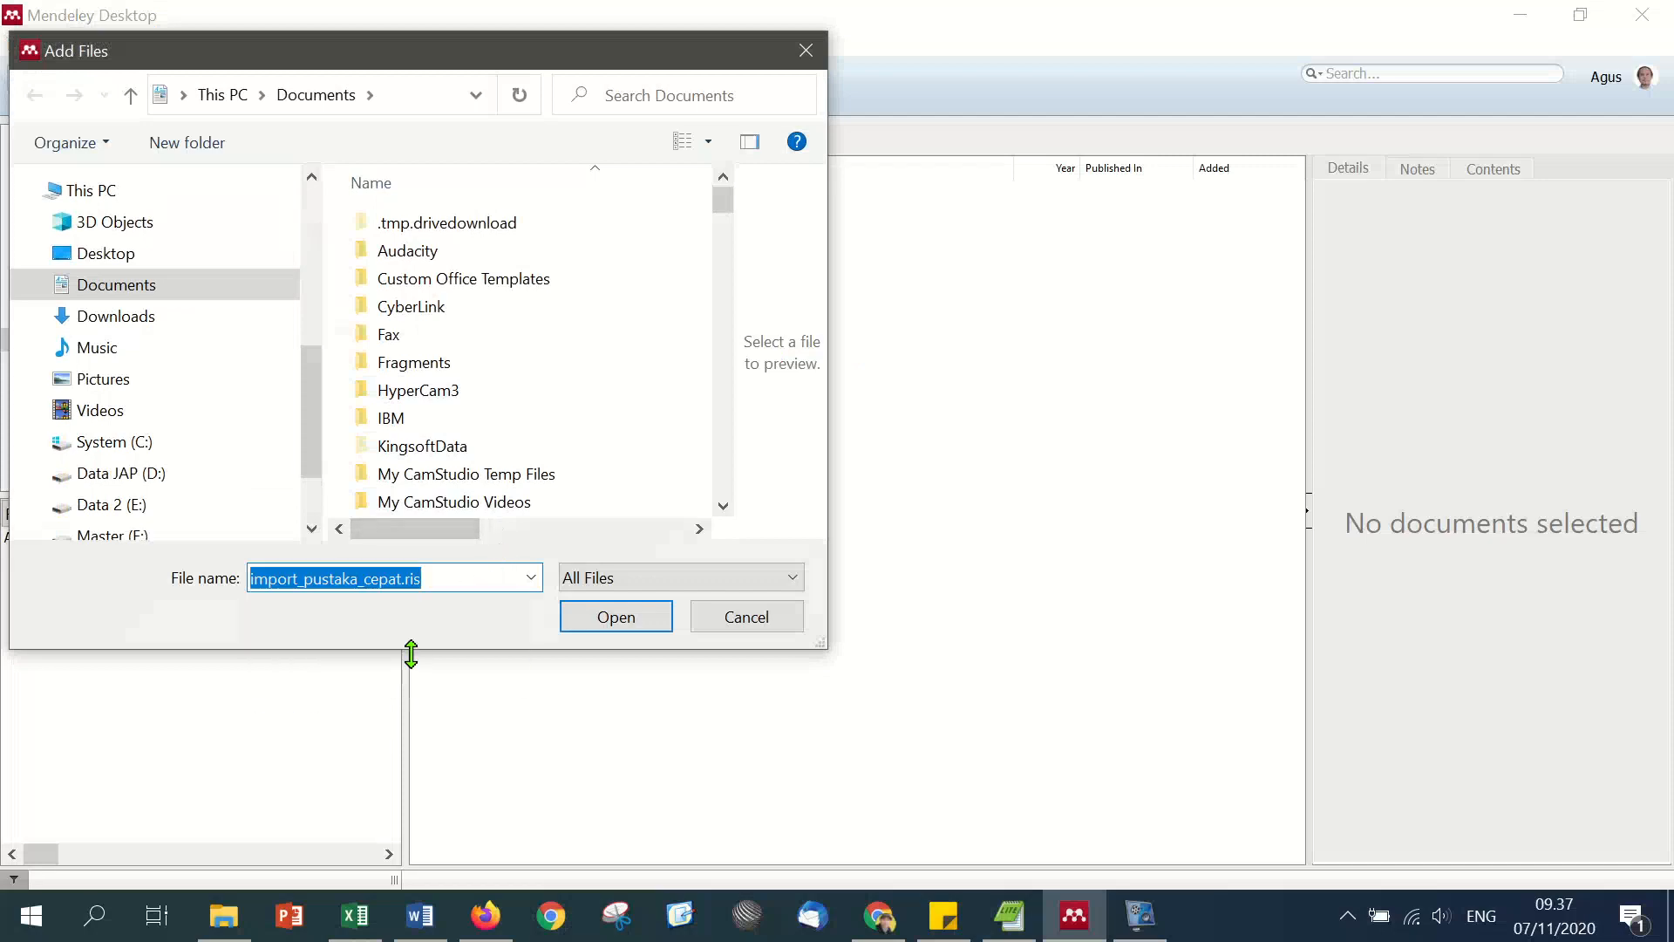
pyautogui.click(619, 626)
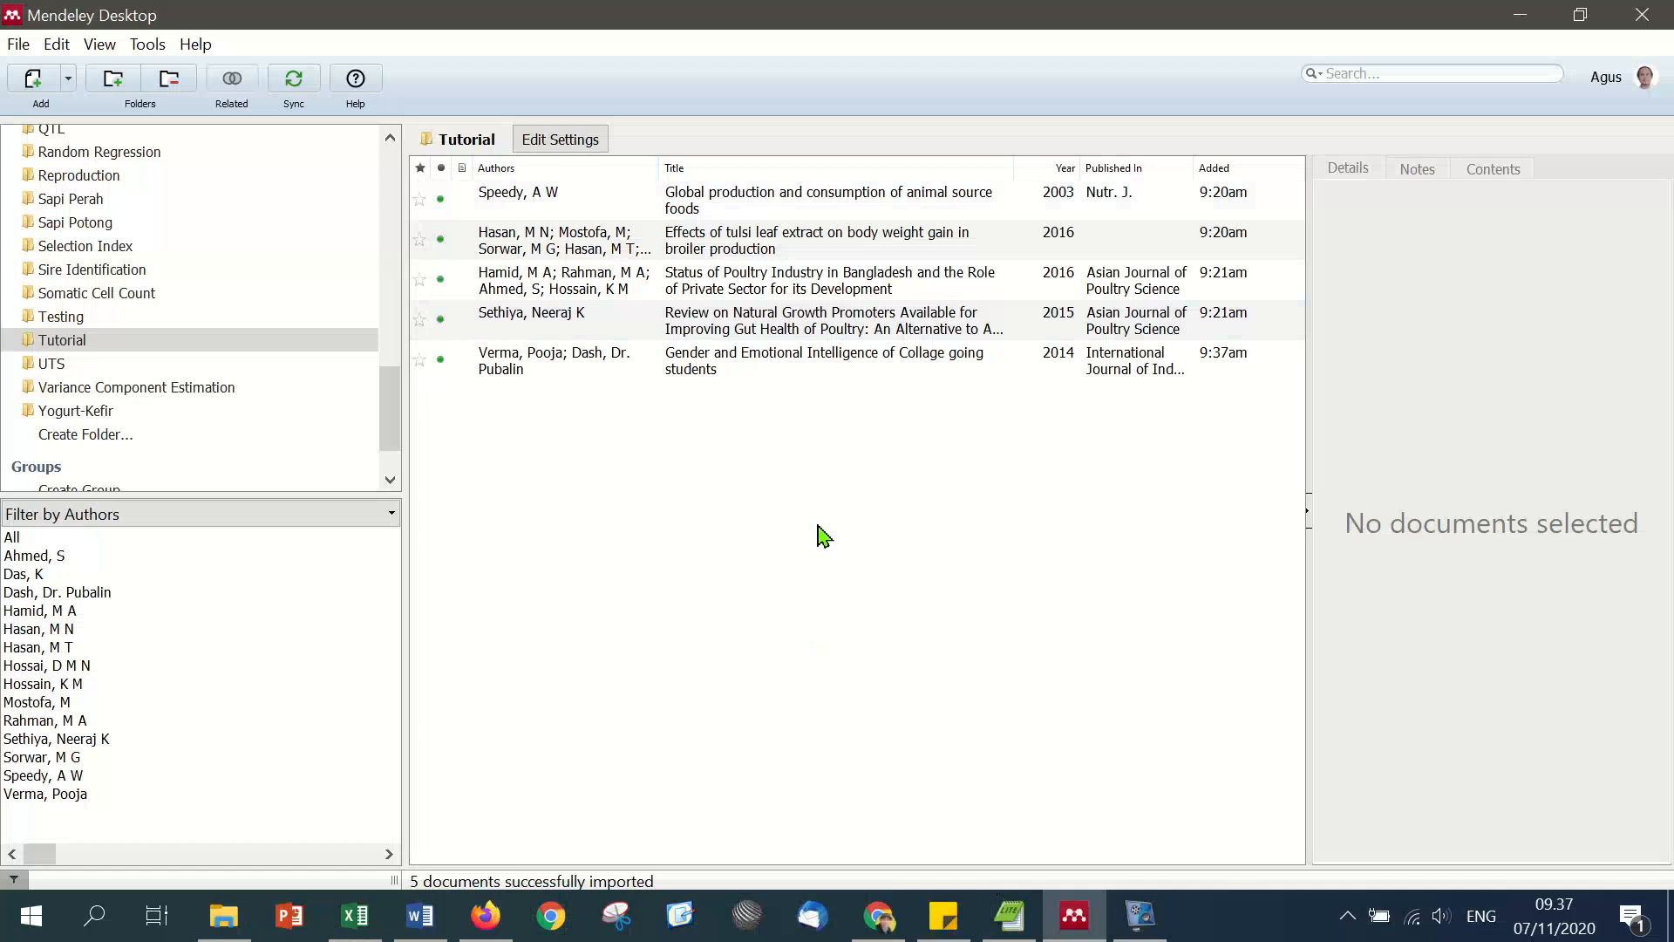
# Step: Sort the Tutorial documents by author and show the details of "Status of Poultry Industry in Bangladesh"
pyautogui.click(568, 165)
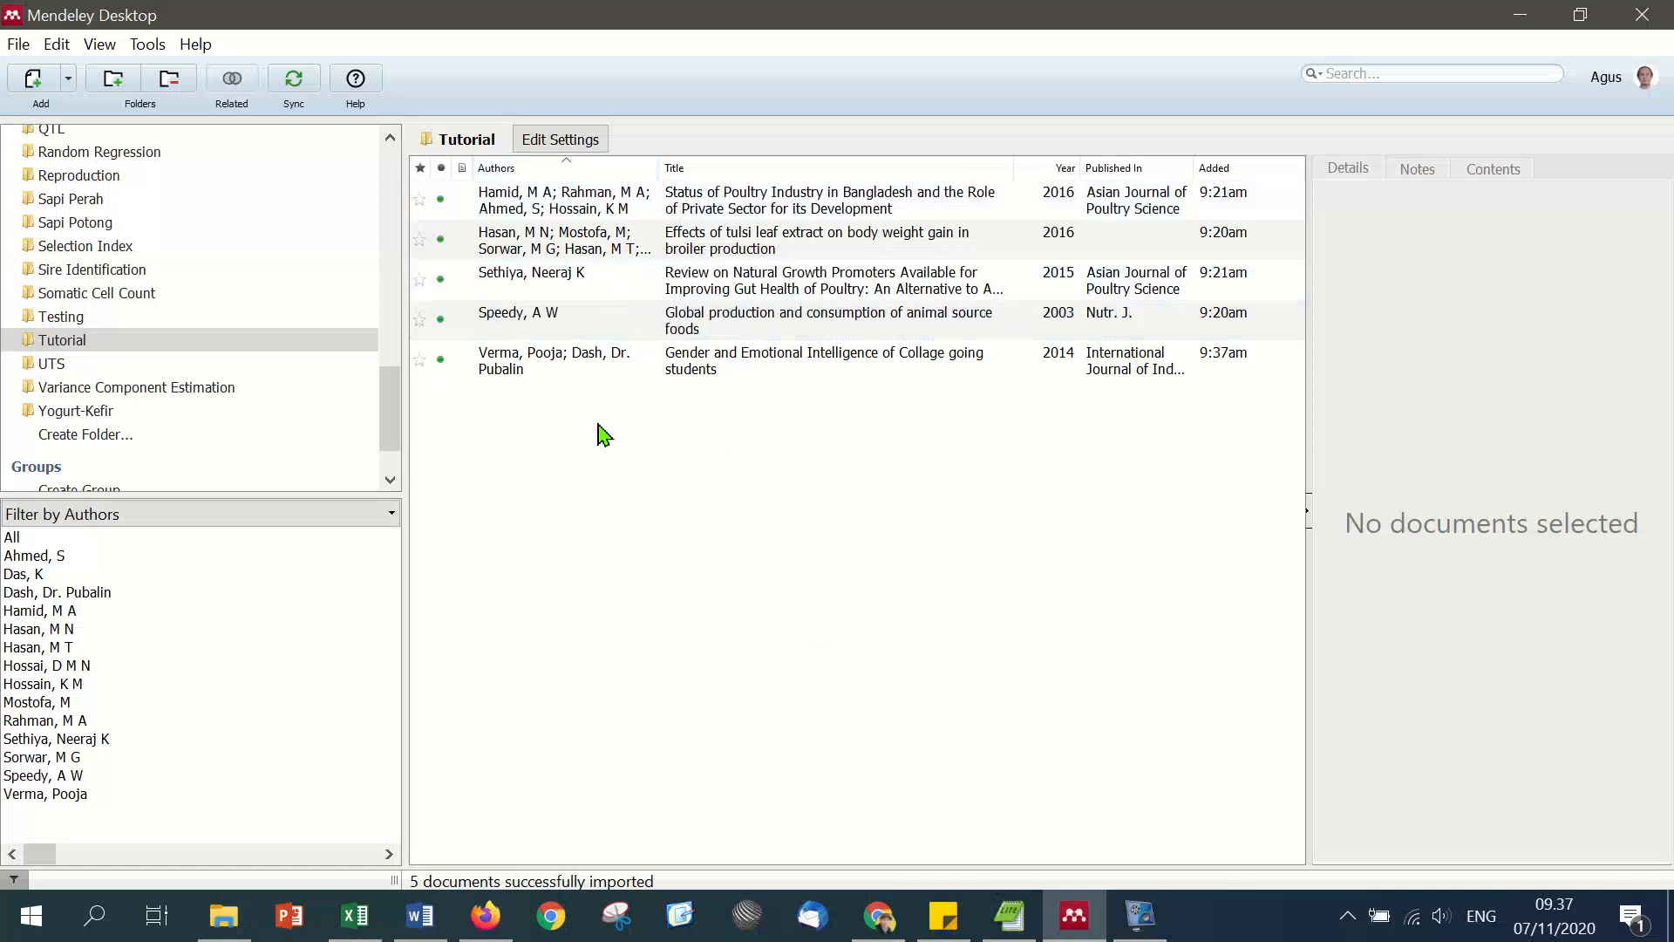
pyautogui.click(590, 209)
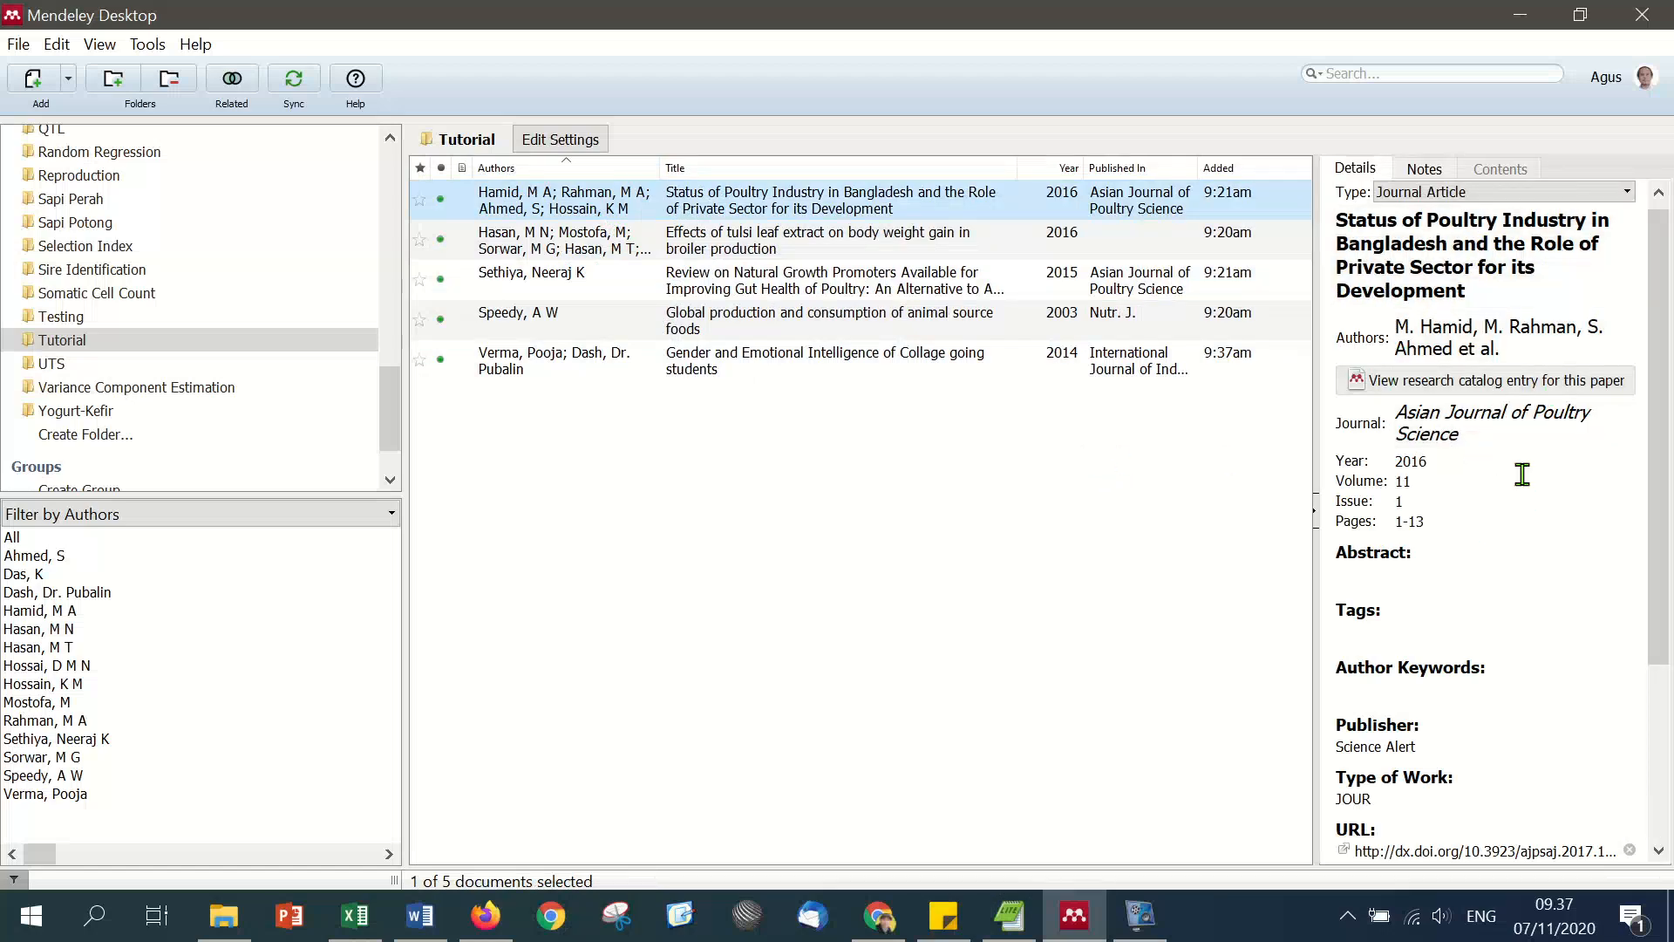
# Step: Bring up the Word document and restore, move and narrow the Mendeley Desktop window so both are visible side by side
pyautogui.click(420, 916)
pyautogui.click(1625, 14)
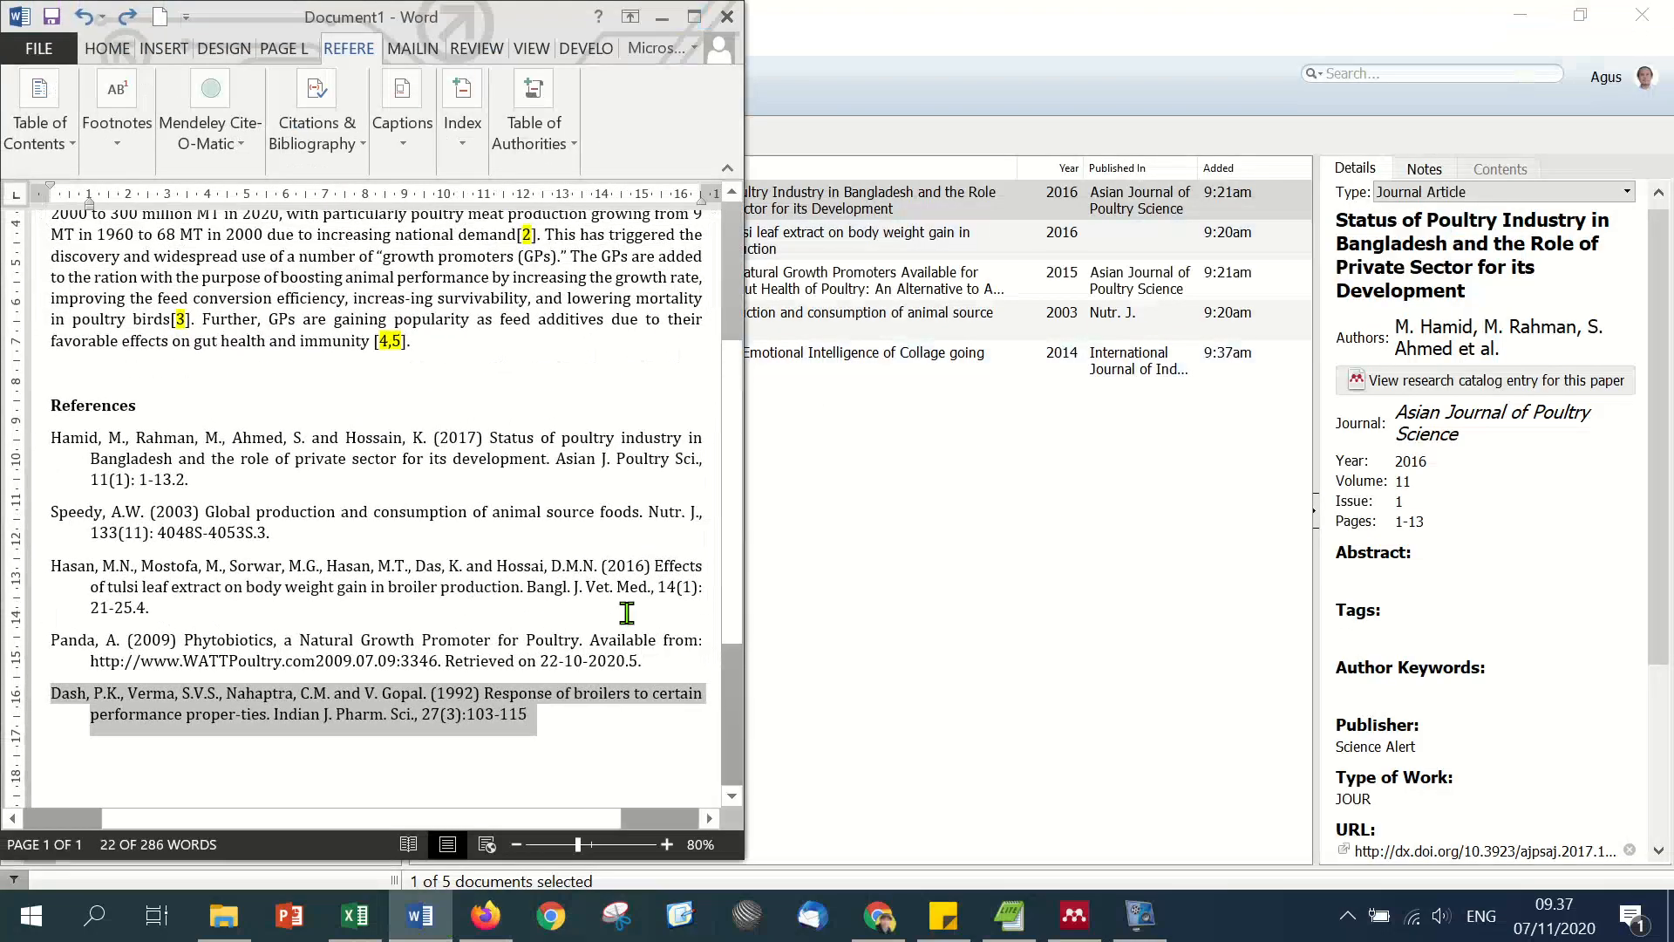
pyautogui.click(1581, 16)
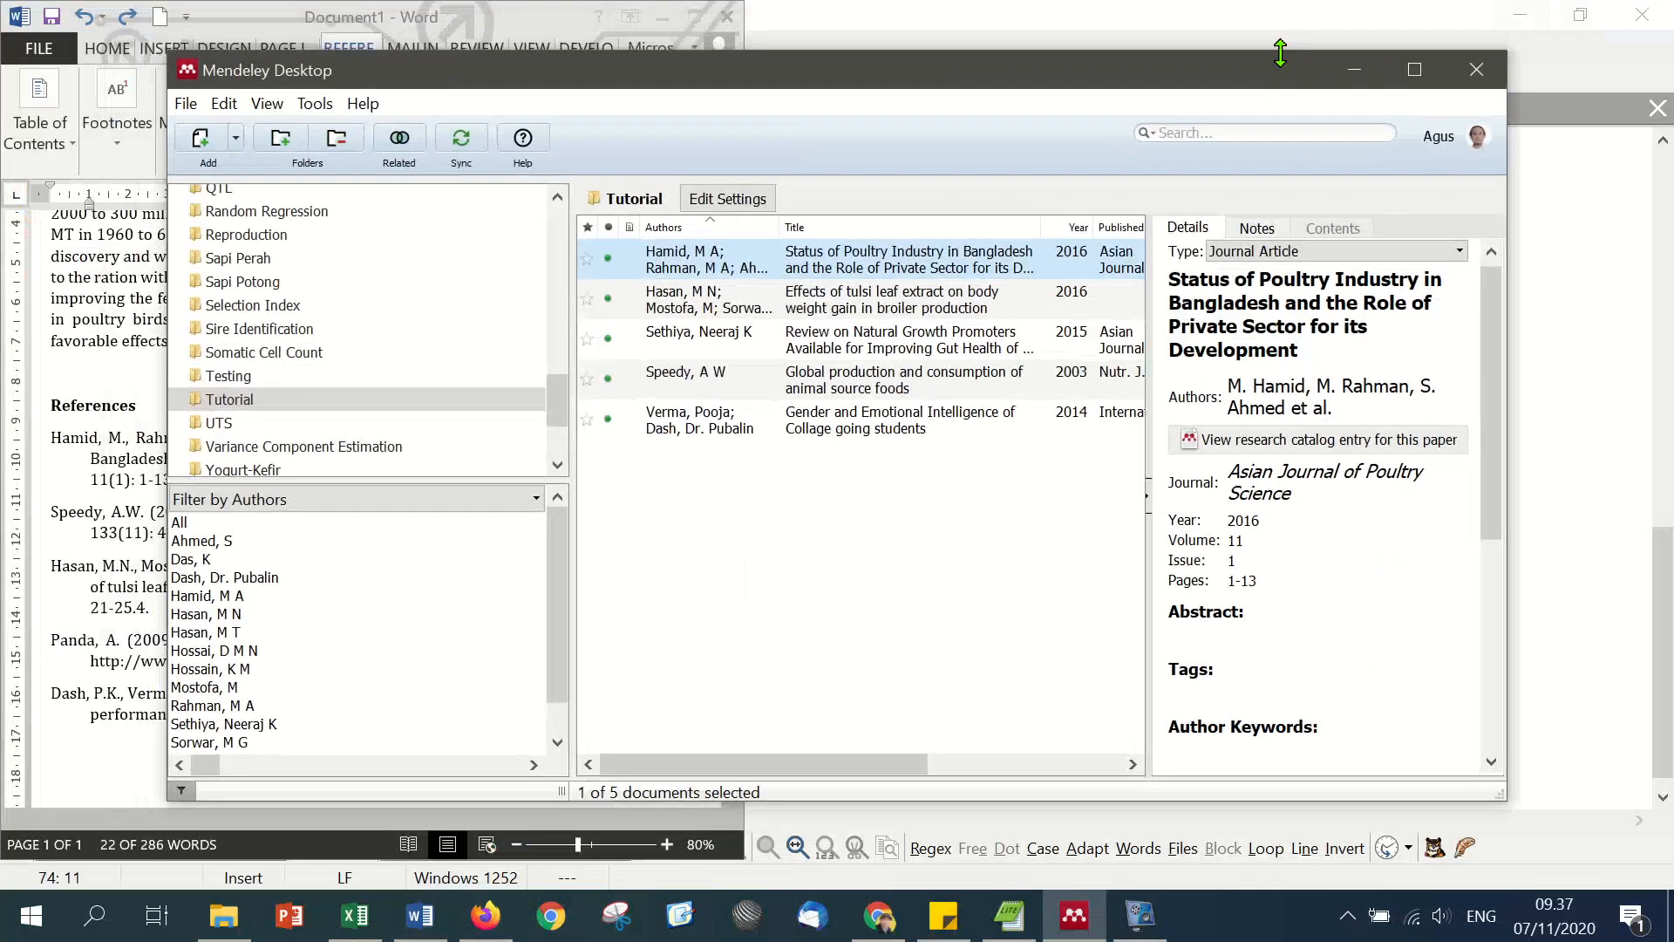
pyautogui.moveTo(452, 98); pyautogui.dragTo(674, 39)
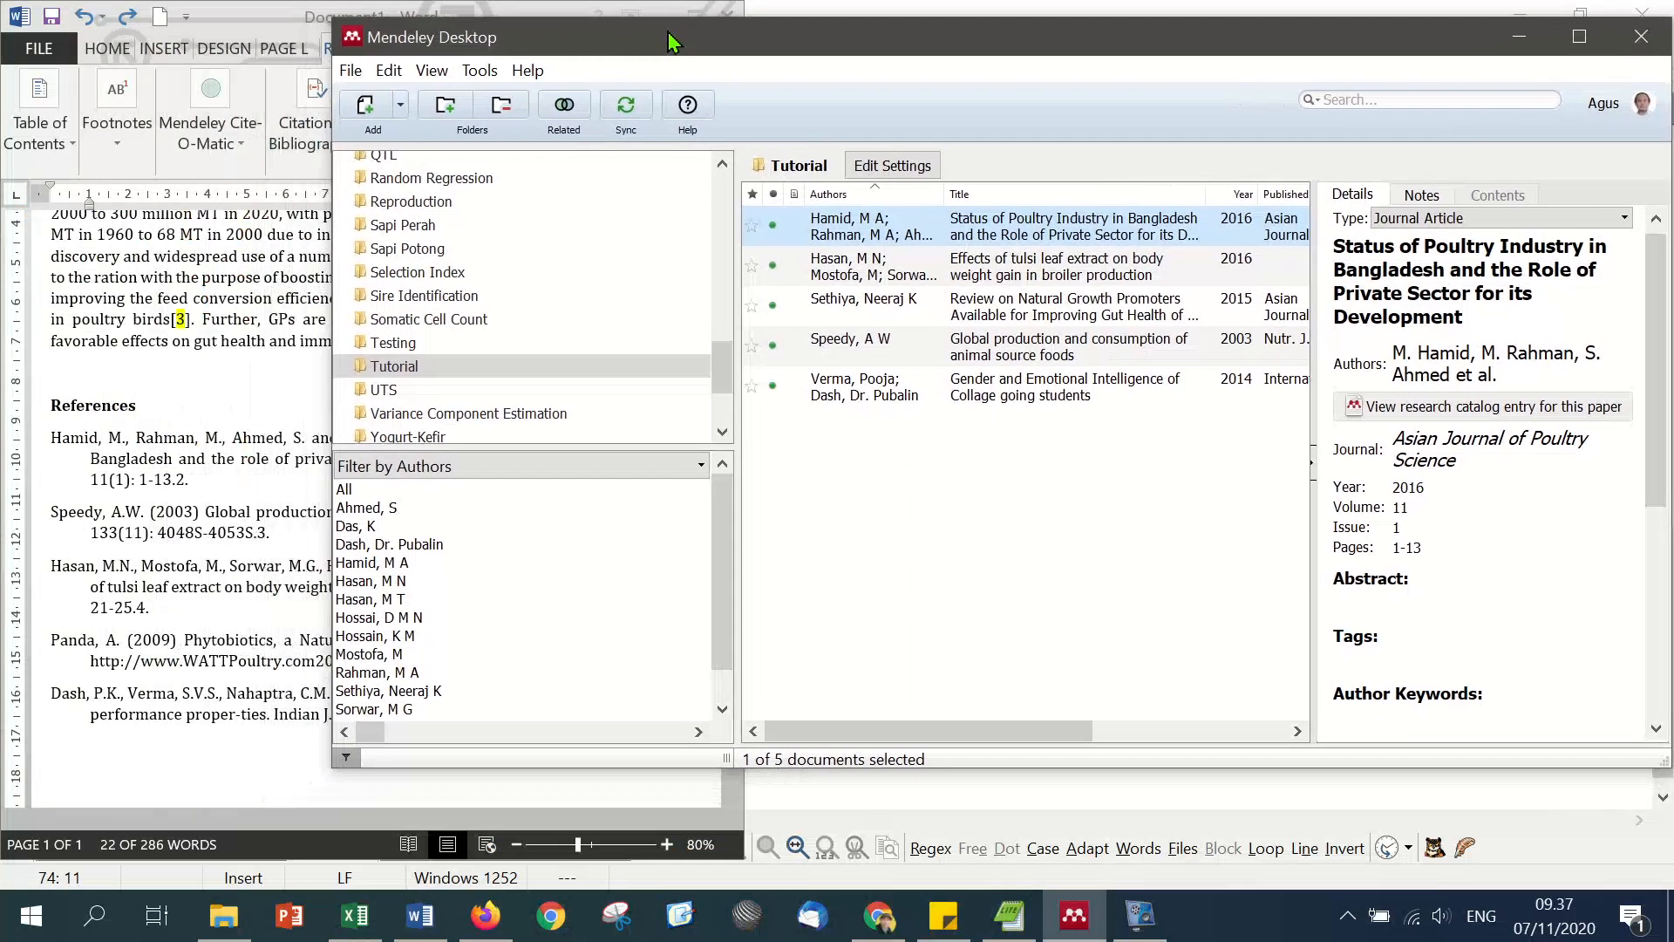
pyautogui.moveTo(328, 124); pyautogui.dragTo(640, 129)
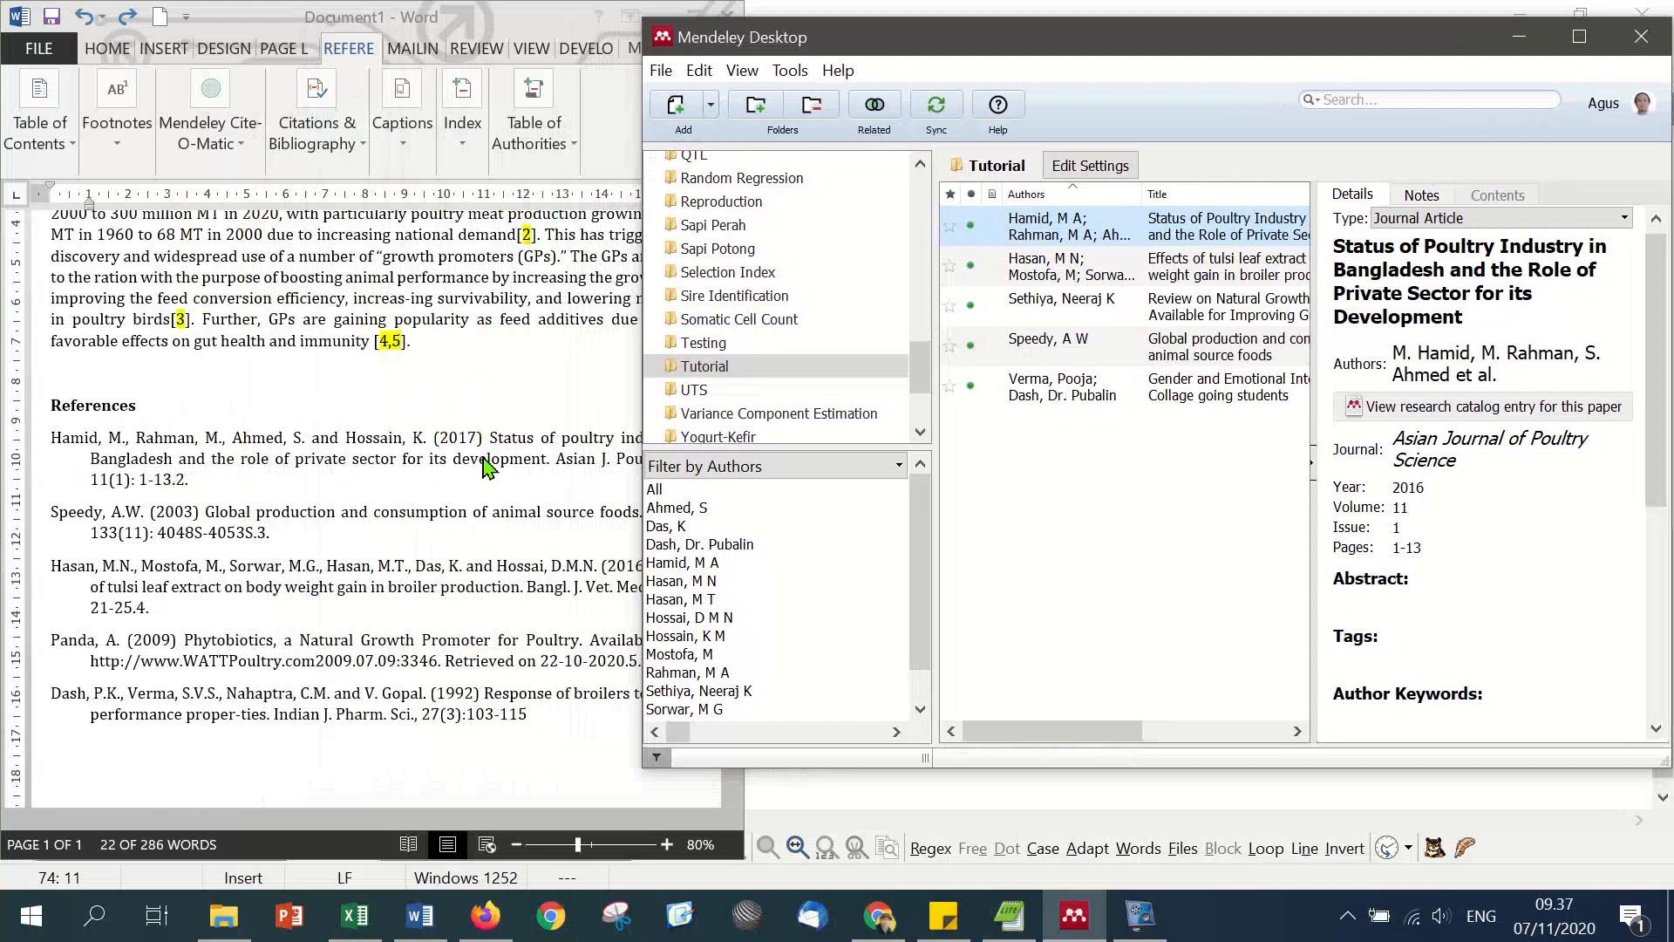
# Step: Compare the authors, year and journal of the "Status of poultry industry in Bangladesh" reference in Word with its Mendeley details
pyautogui.click(407, 495)
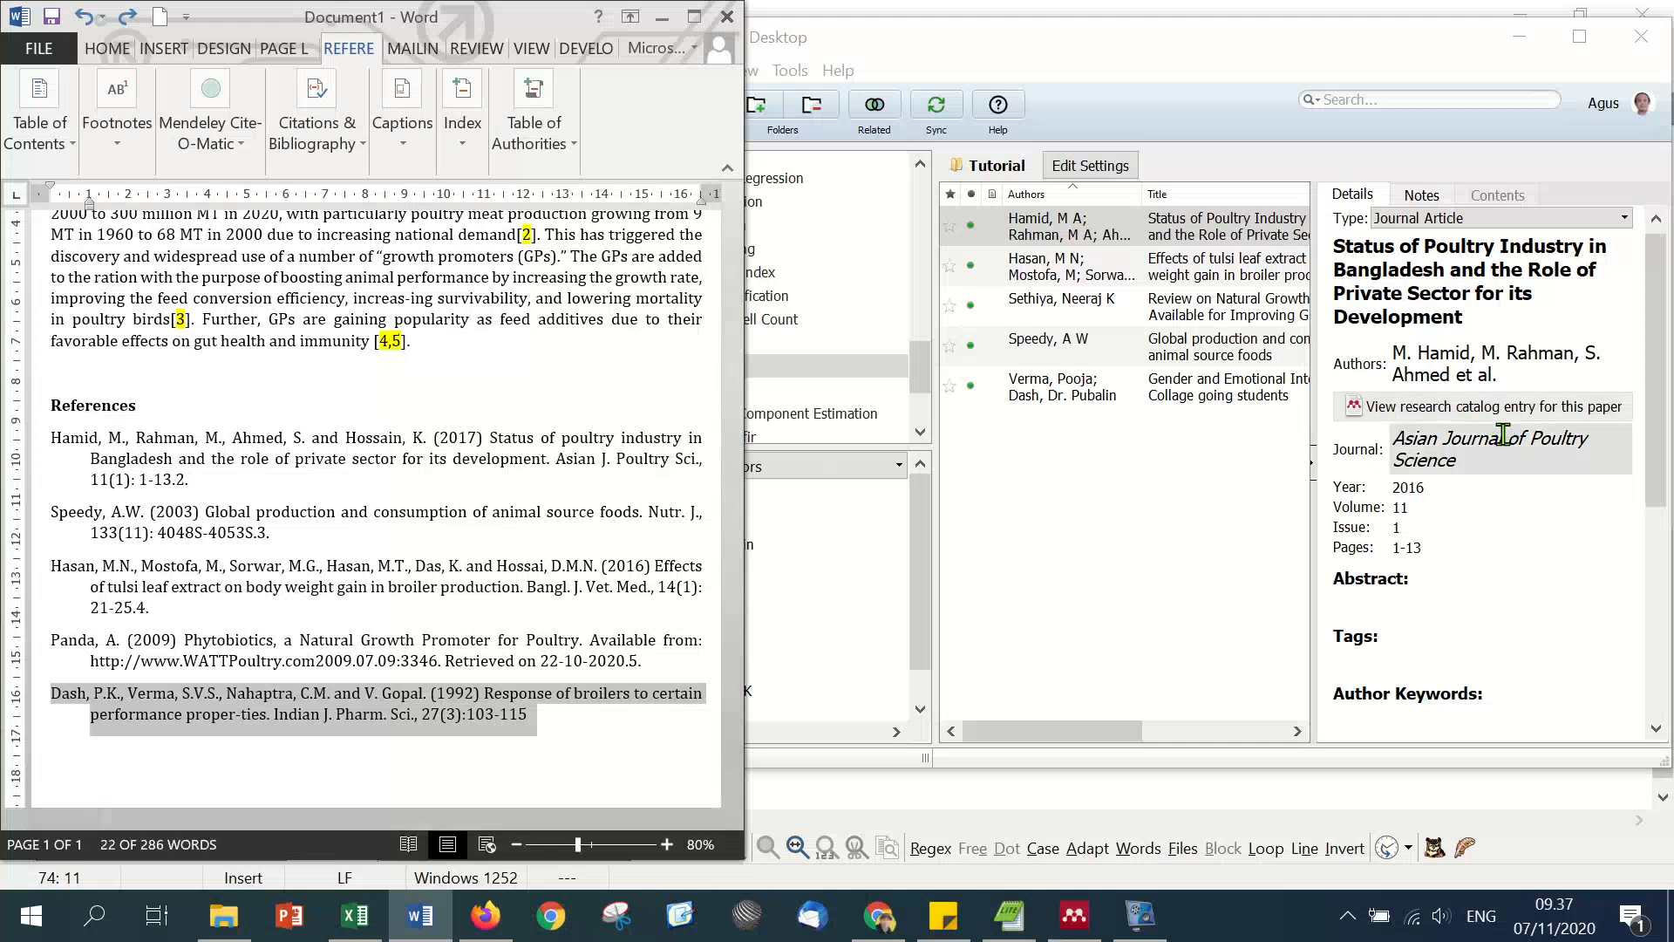
pyautogui.click(1458, 358)
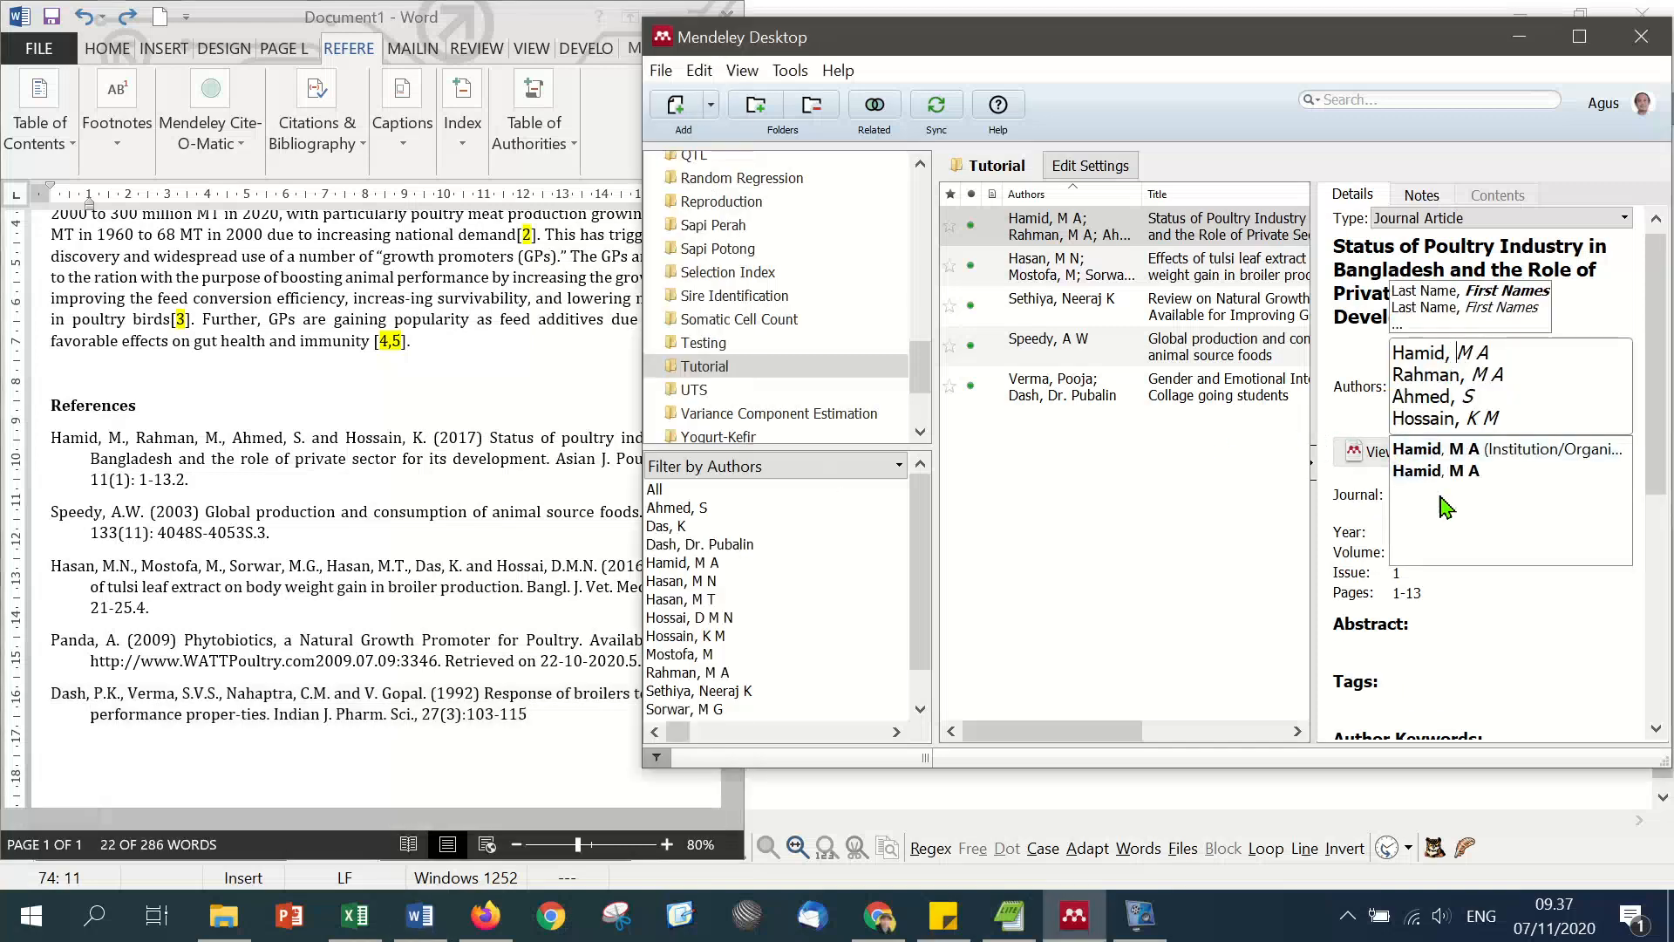
pyautogui.click(1376, 514)
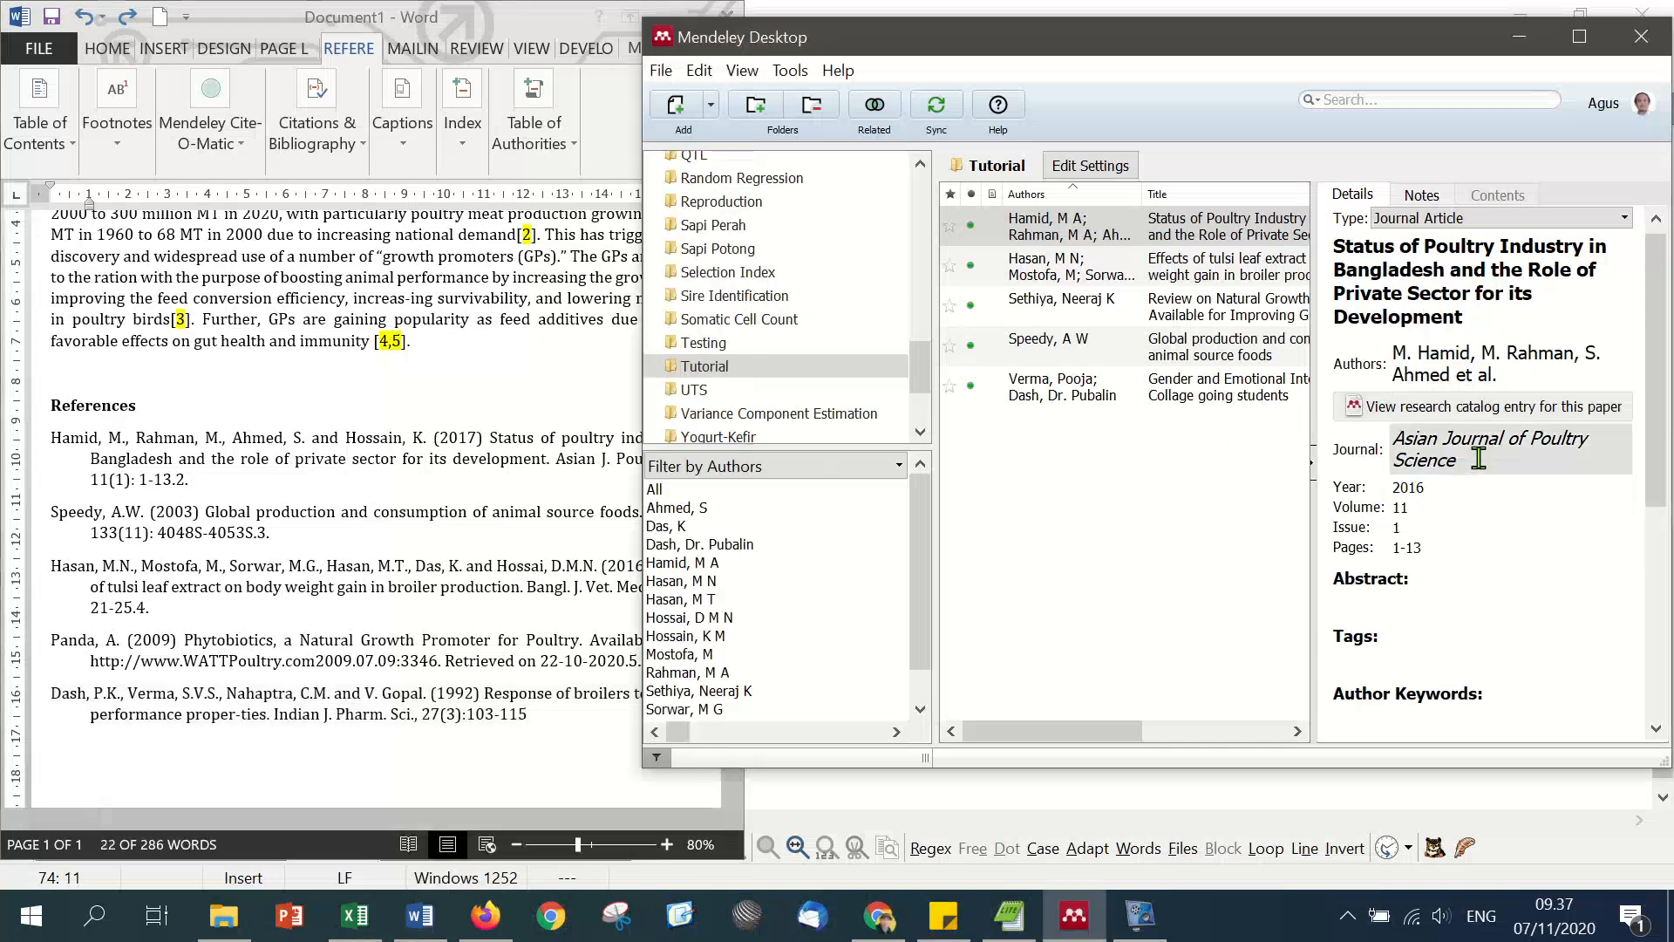
pyautogui.click(459, 481)
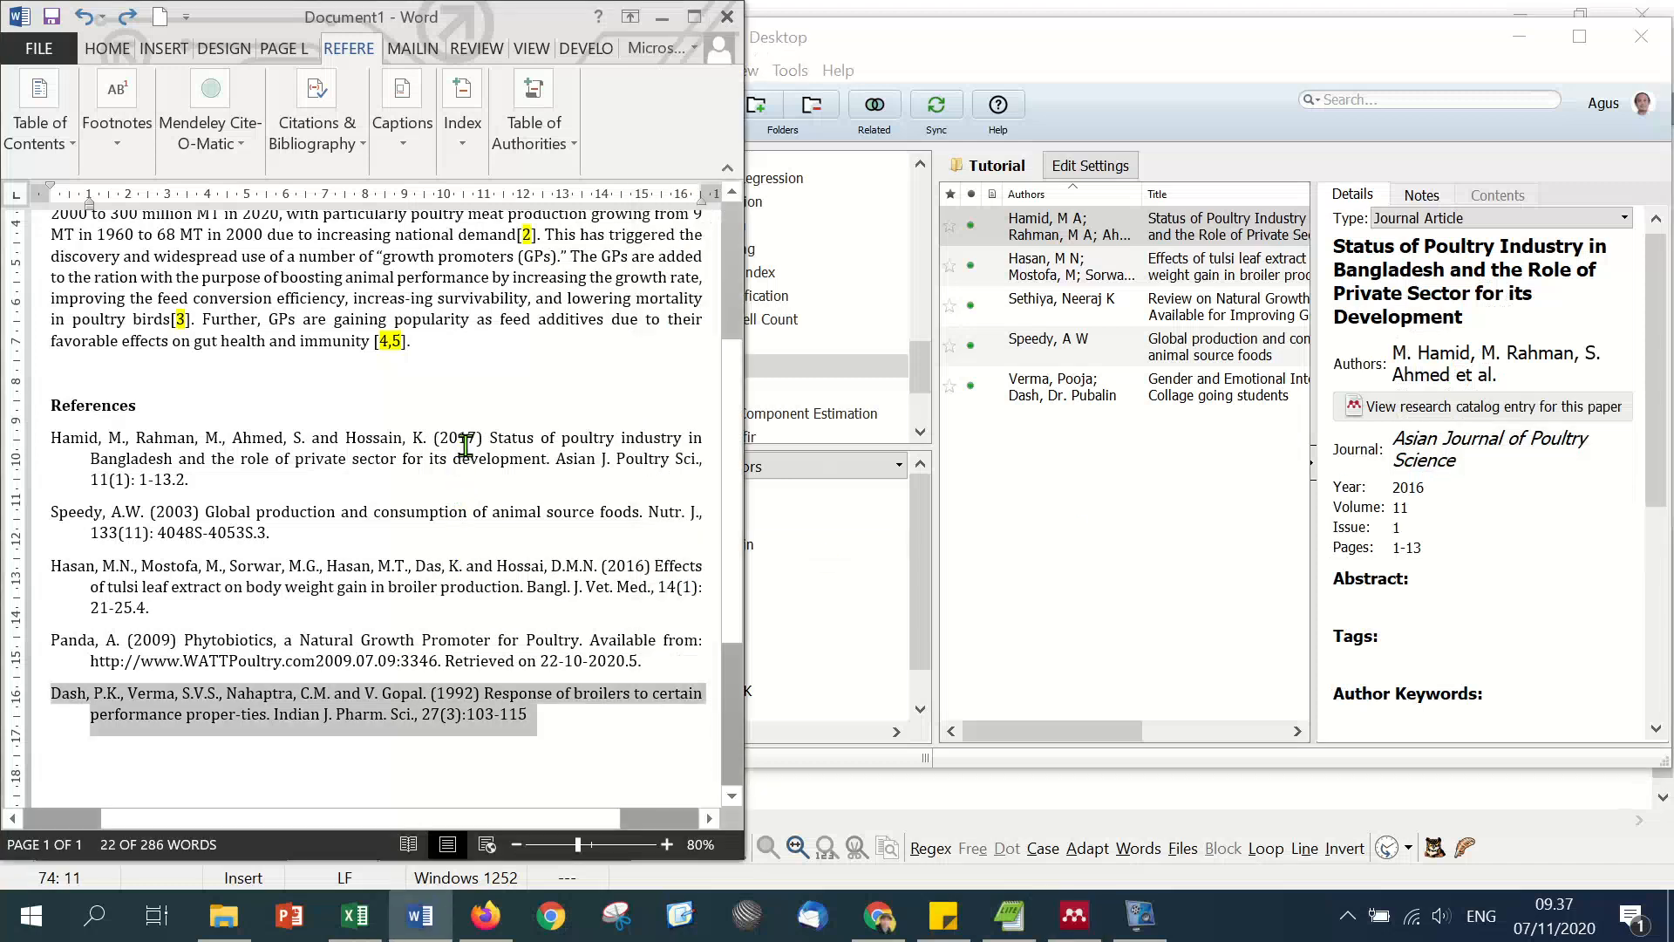
pyautogui.click(466, 445)
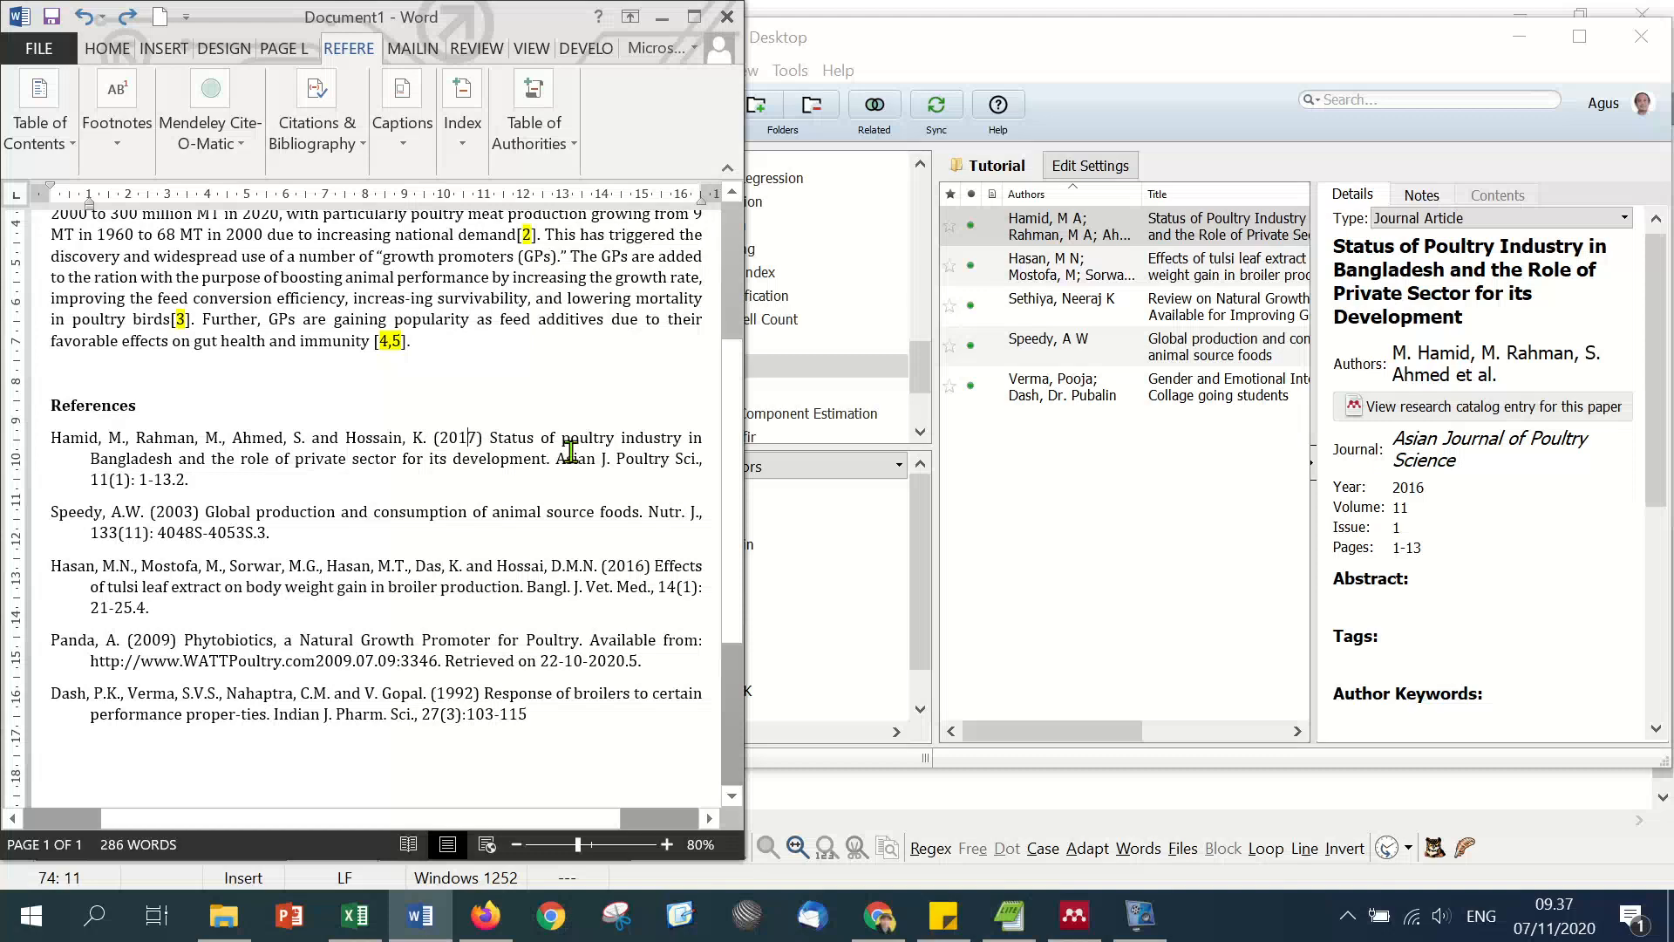
pyautogui.click(1461, 484)
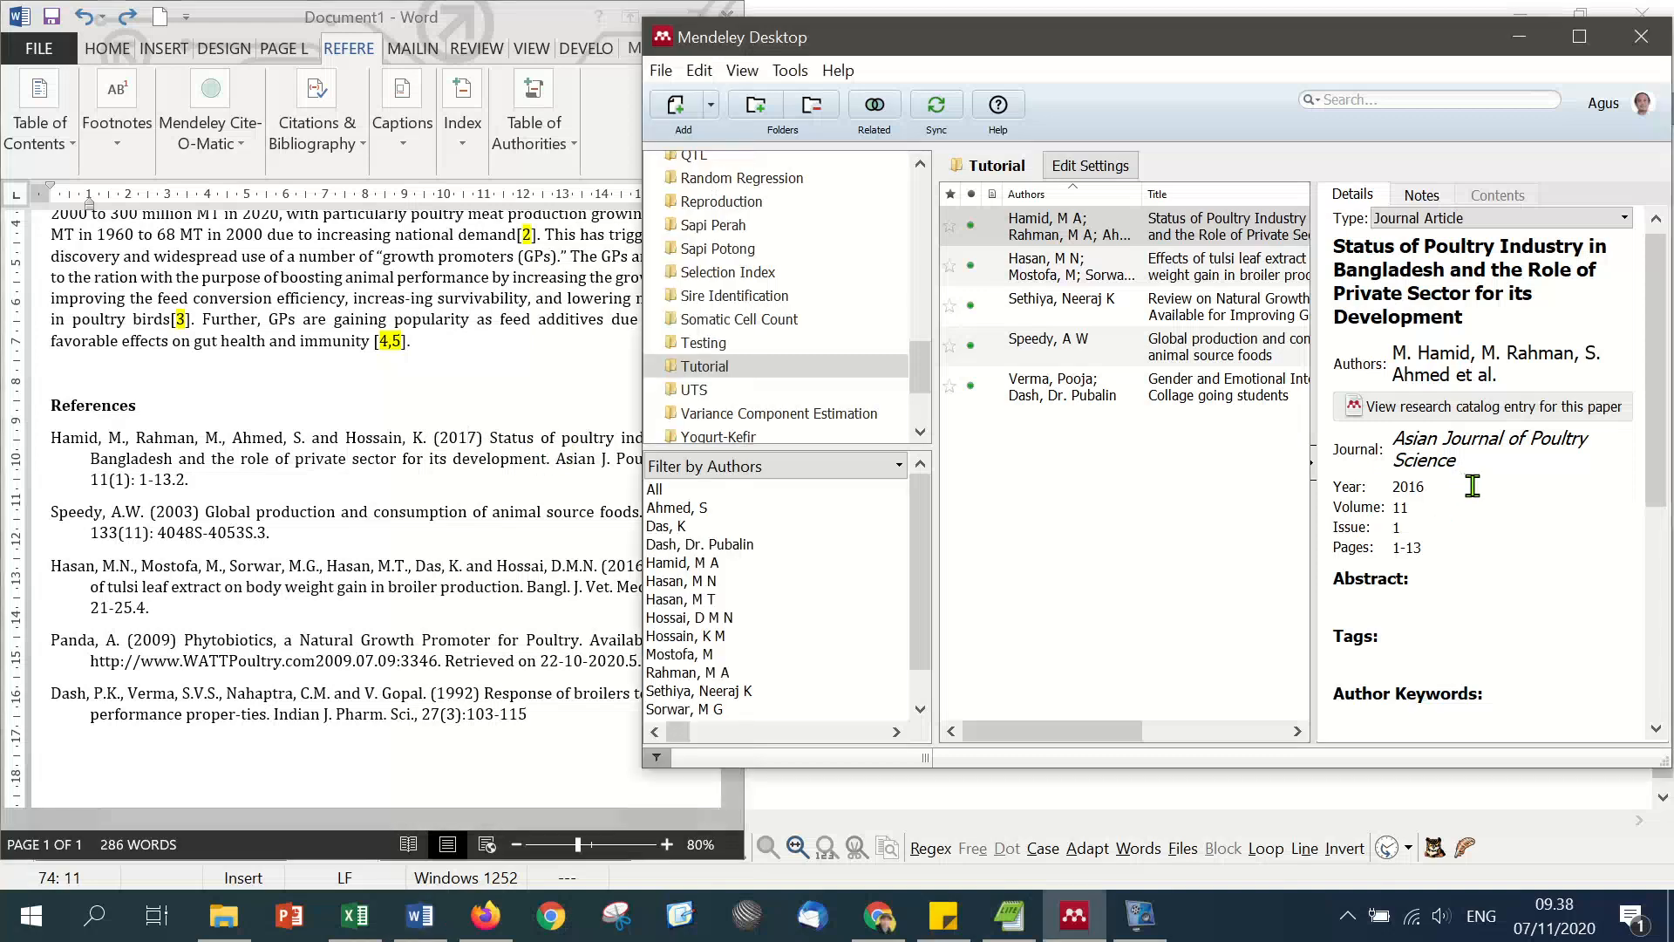
pyautogui.click(1436, 289)
pyautogui.click(430, 463)
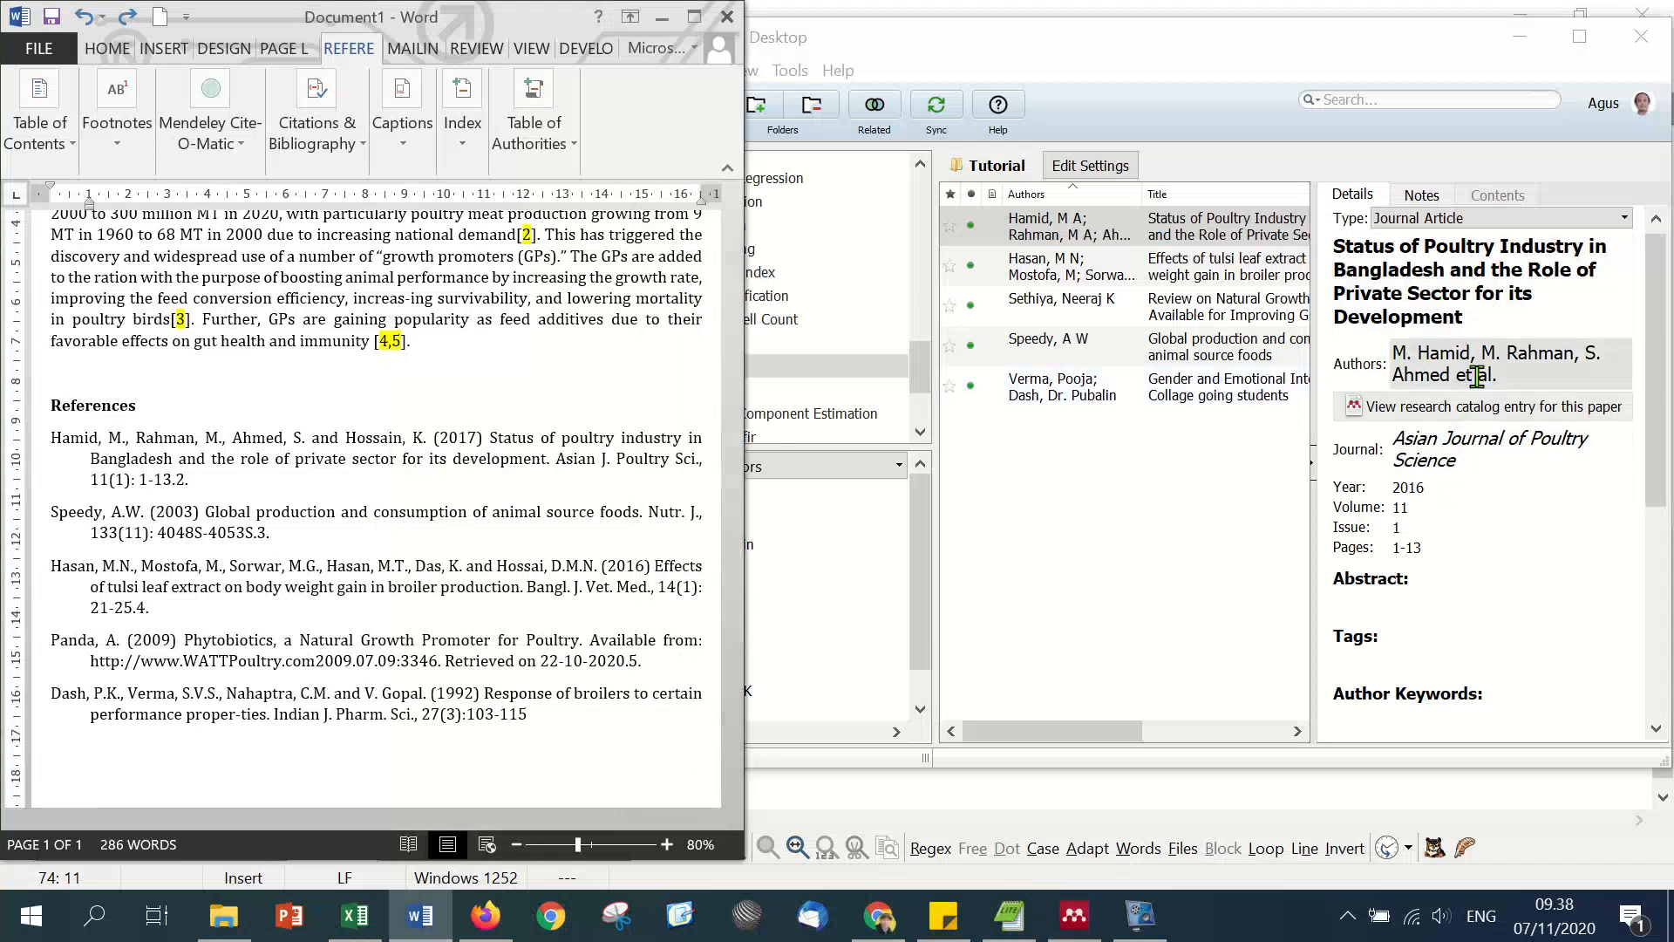
# Step: Set the publication year of the "Status of Poultry Industry in Bangladesh" entry to 2017
pyautogui.click(1454, 494)
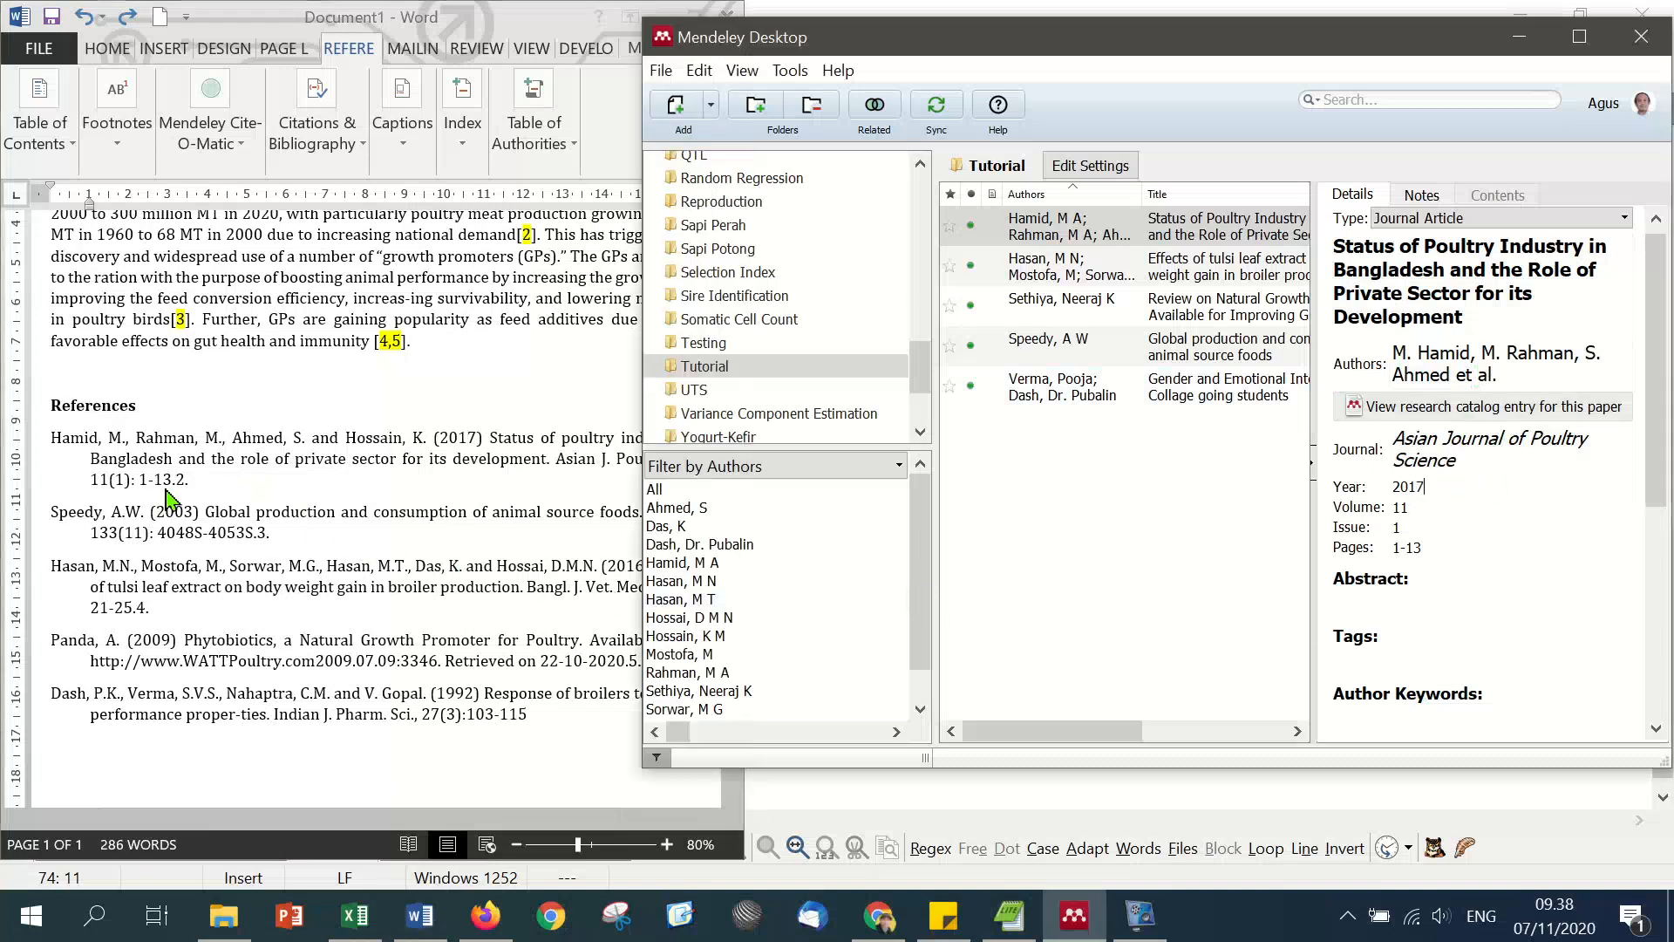
pyautogui.click(1453, 515)
# Step: Copy the journal name "Bangl. J. Vet. Med." from the Word reference into the journal field of the "Effects of tulsi leaf extract" entry
pyautogui.click(1068, 272)
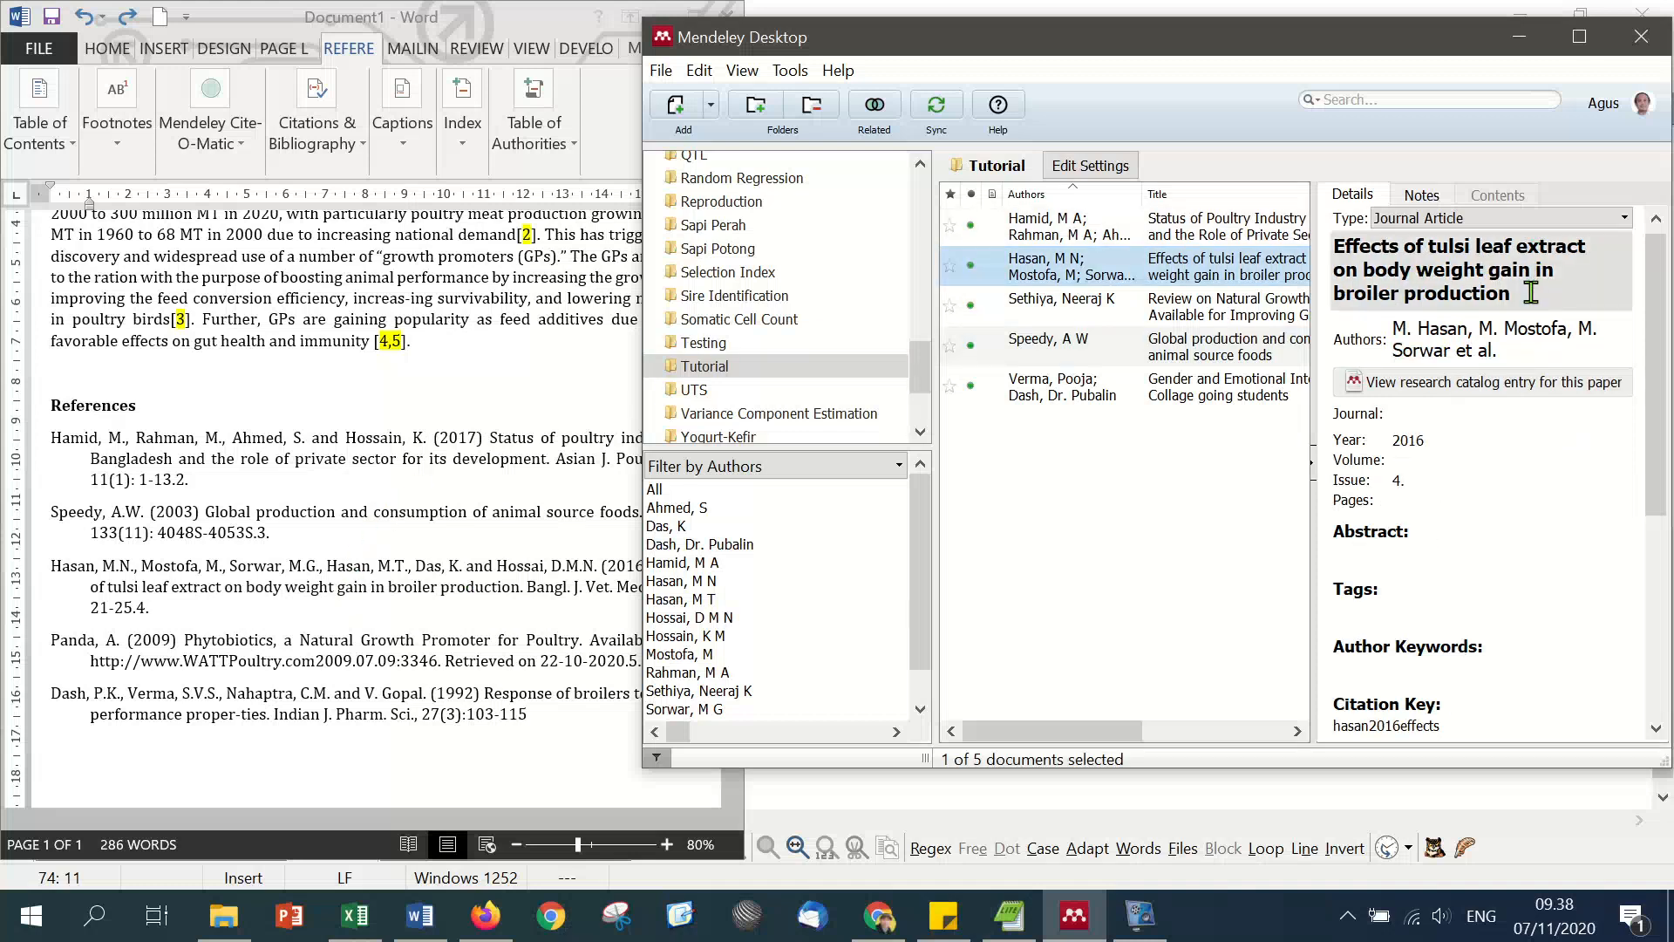
pyautogui.click(486, 585)
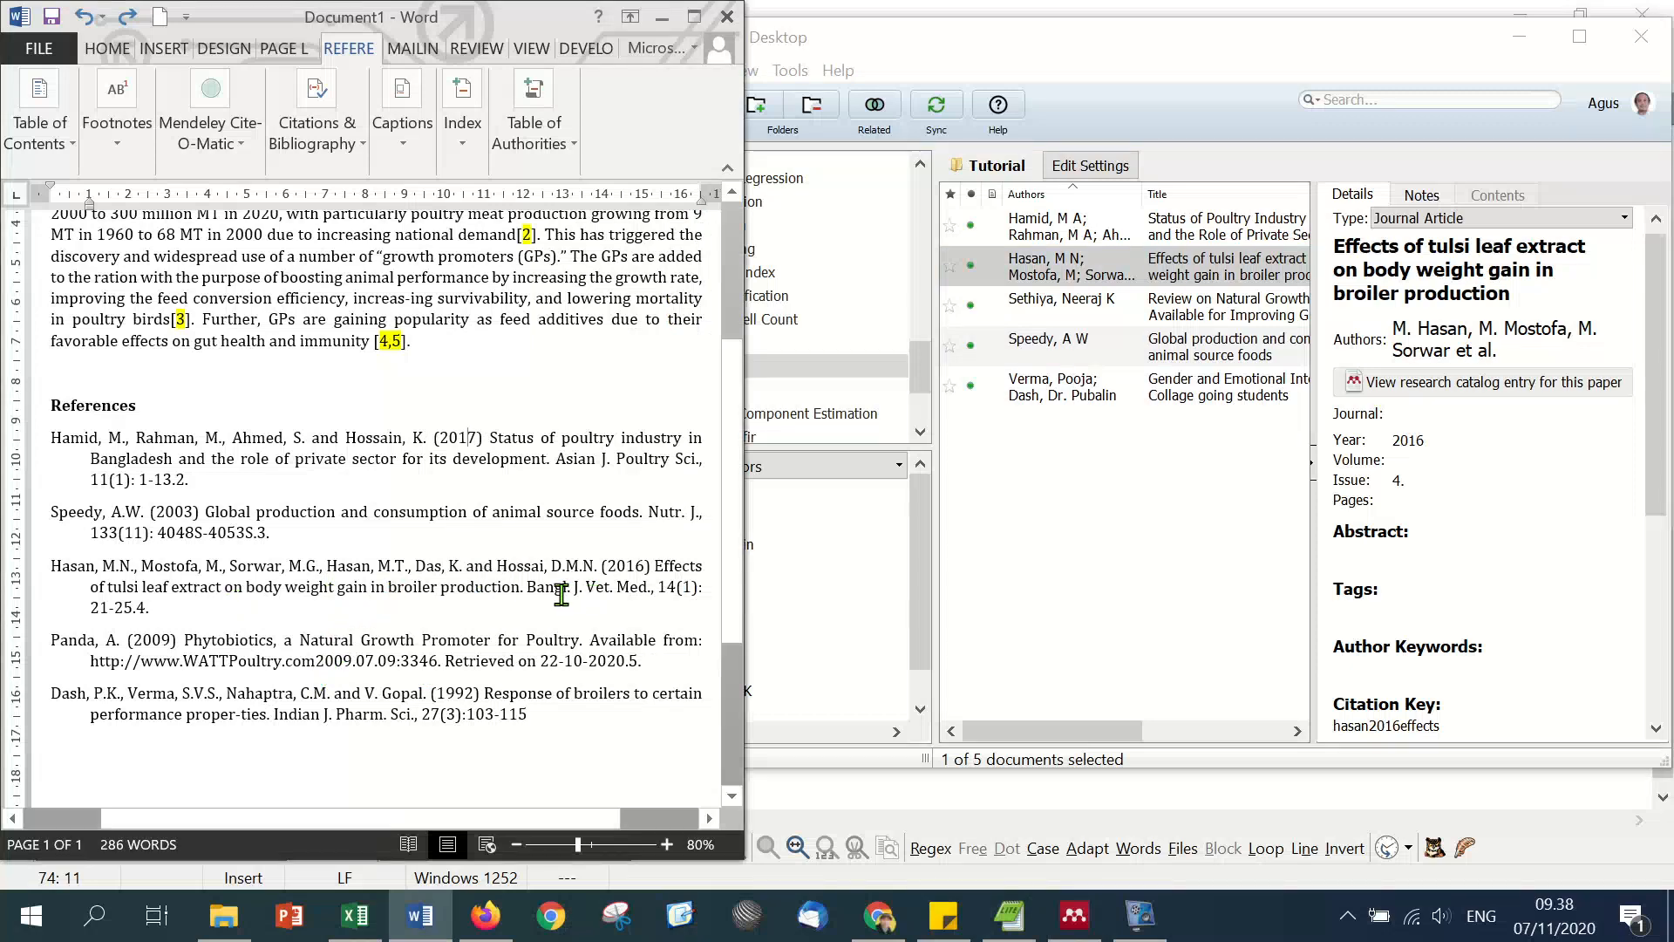
pyautogui.moveTo(538, 589); pyautogui.dragTo(652, 586)
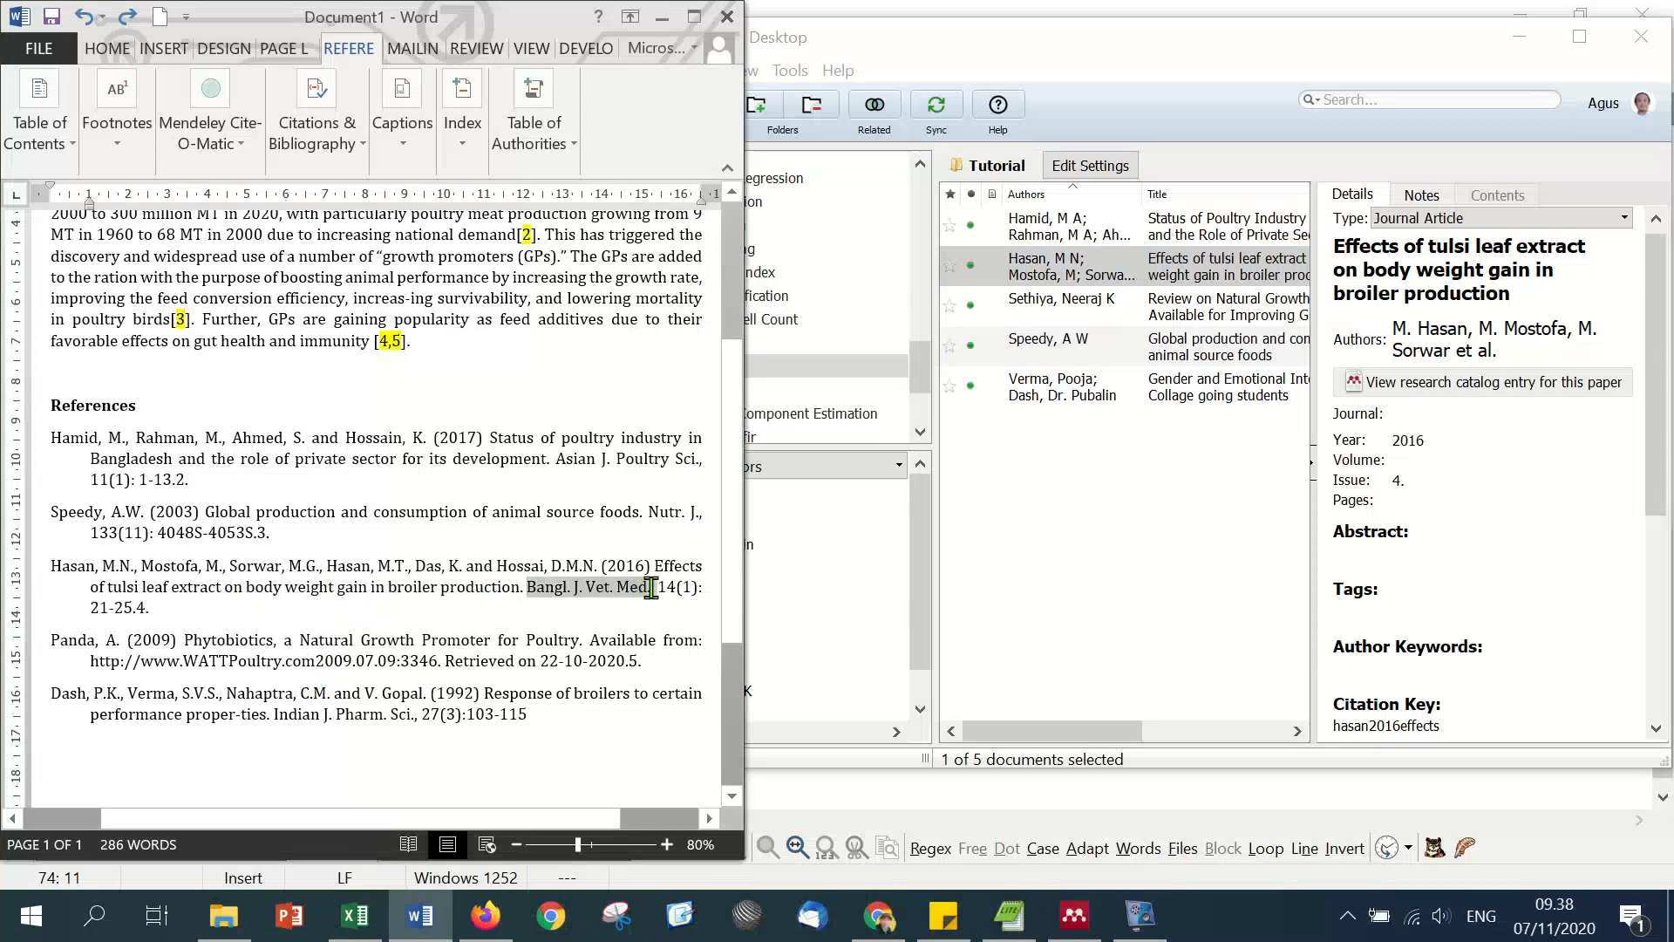
pyautogui.hotkey('ctrl', 'c')
pyautogui.click(1552, 413)
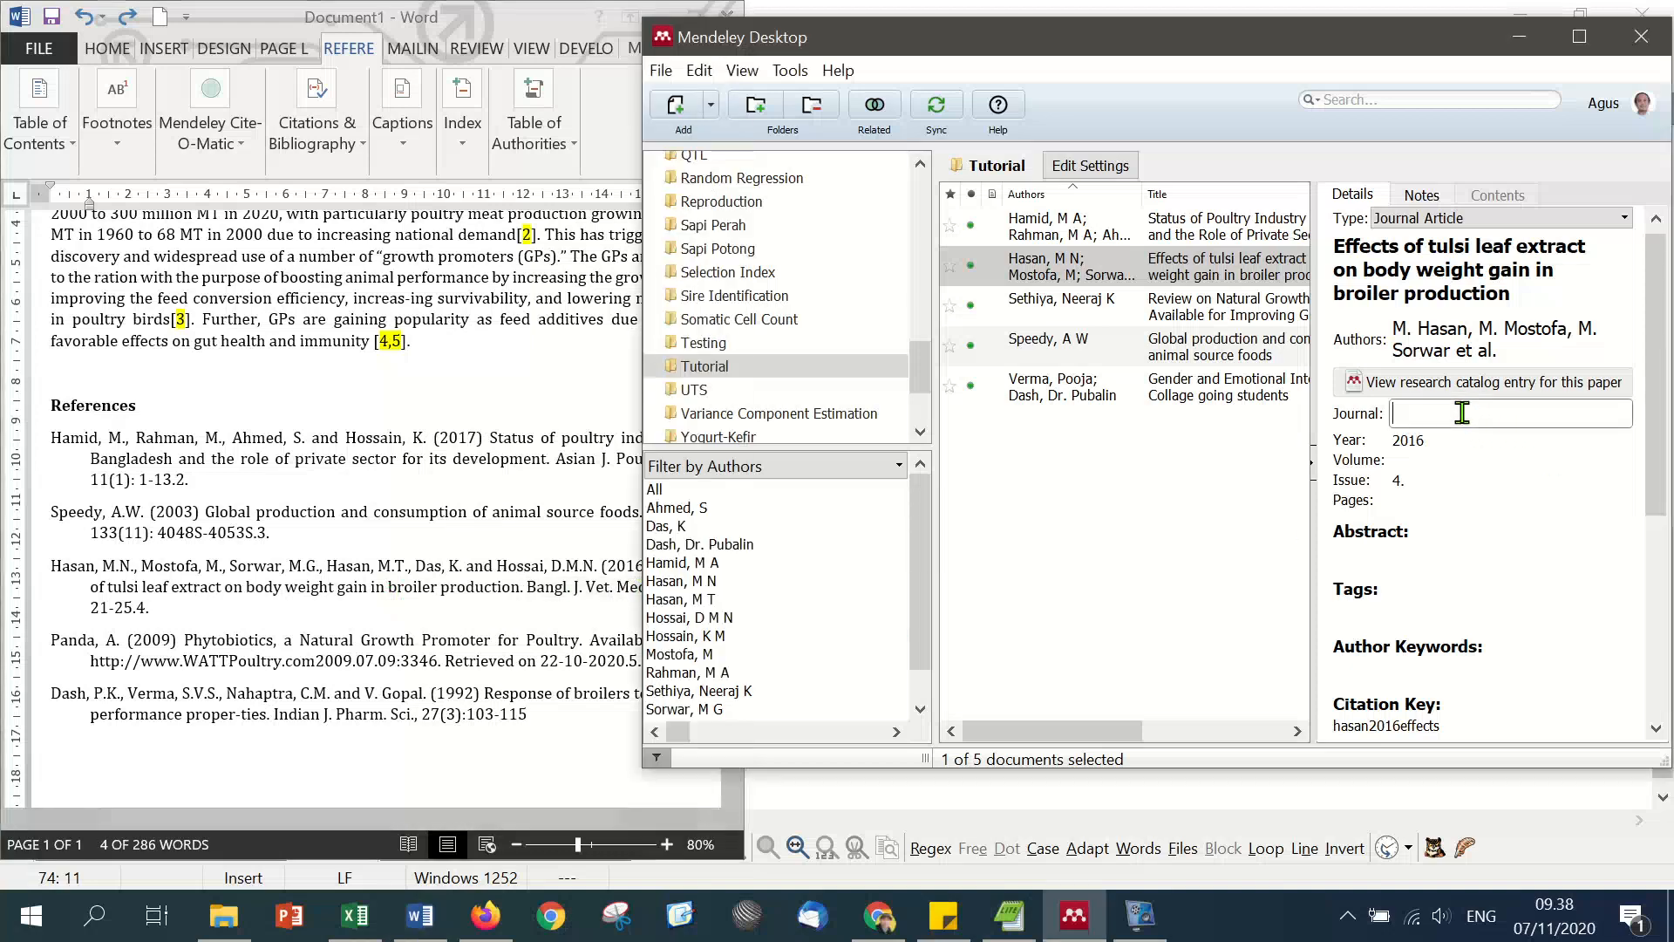
pyautogui.hotkey('ctrl', 'v')
pyautogui.press('BackSpace')
pyautogui.press('BackSpace')
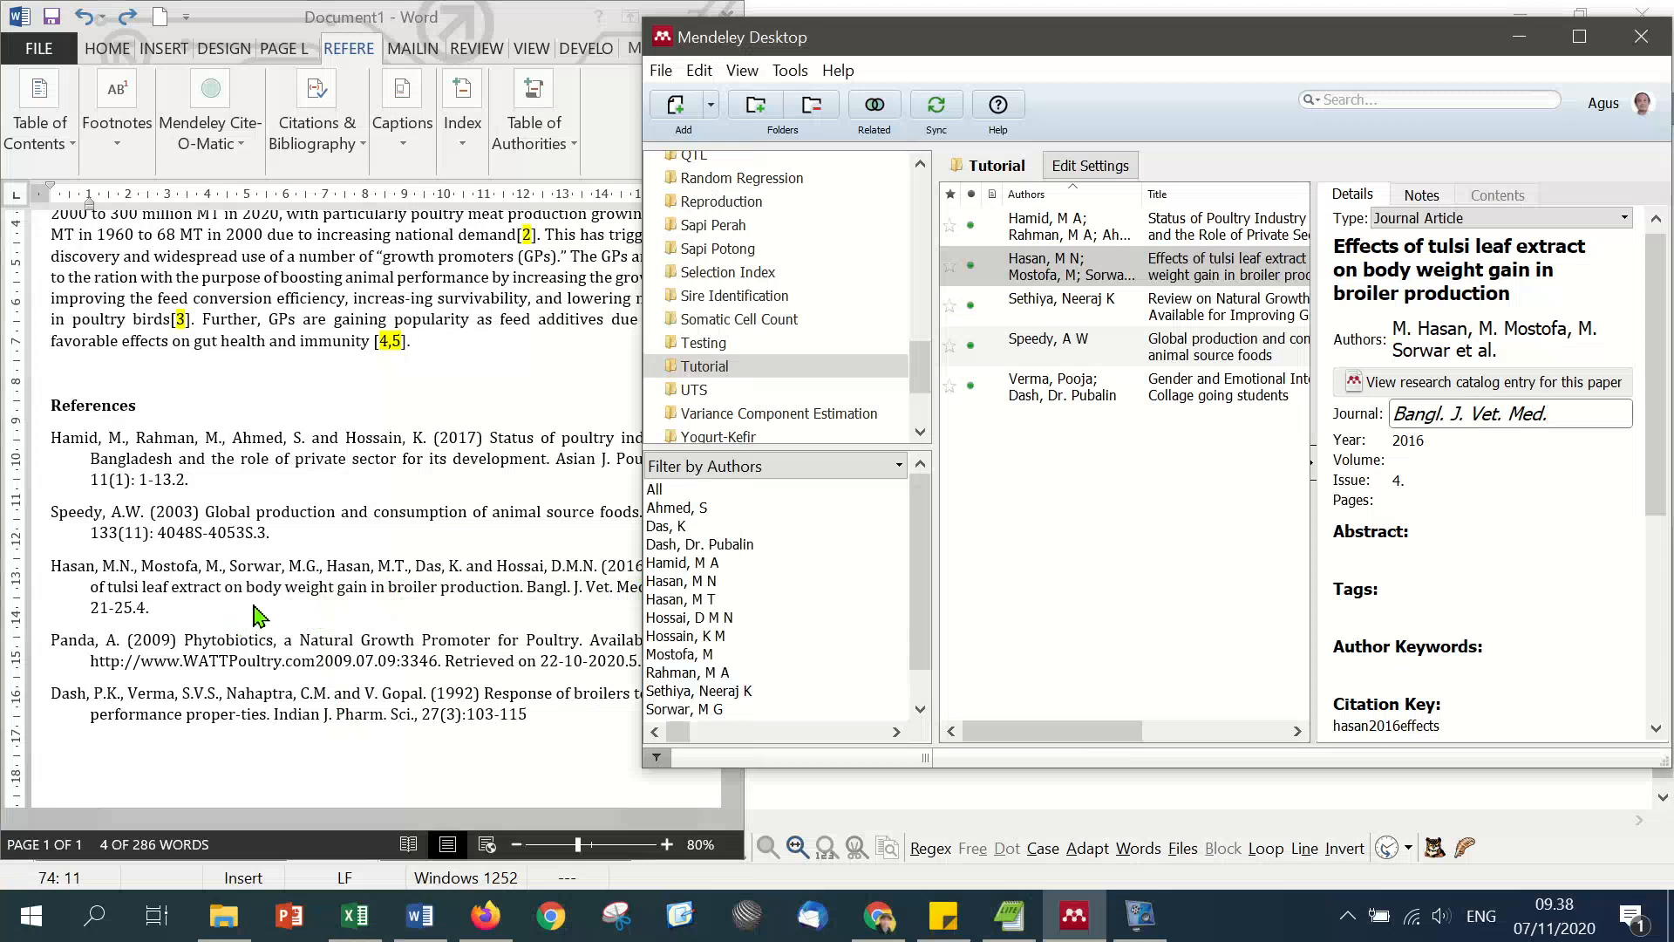
# Step: Set the volume to 14 and the issue to 1 for the tulsi leaf extract entry, following its Word reference
pyautogui.hotkey('alt', 'Tab')
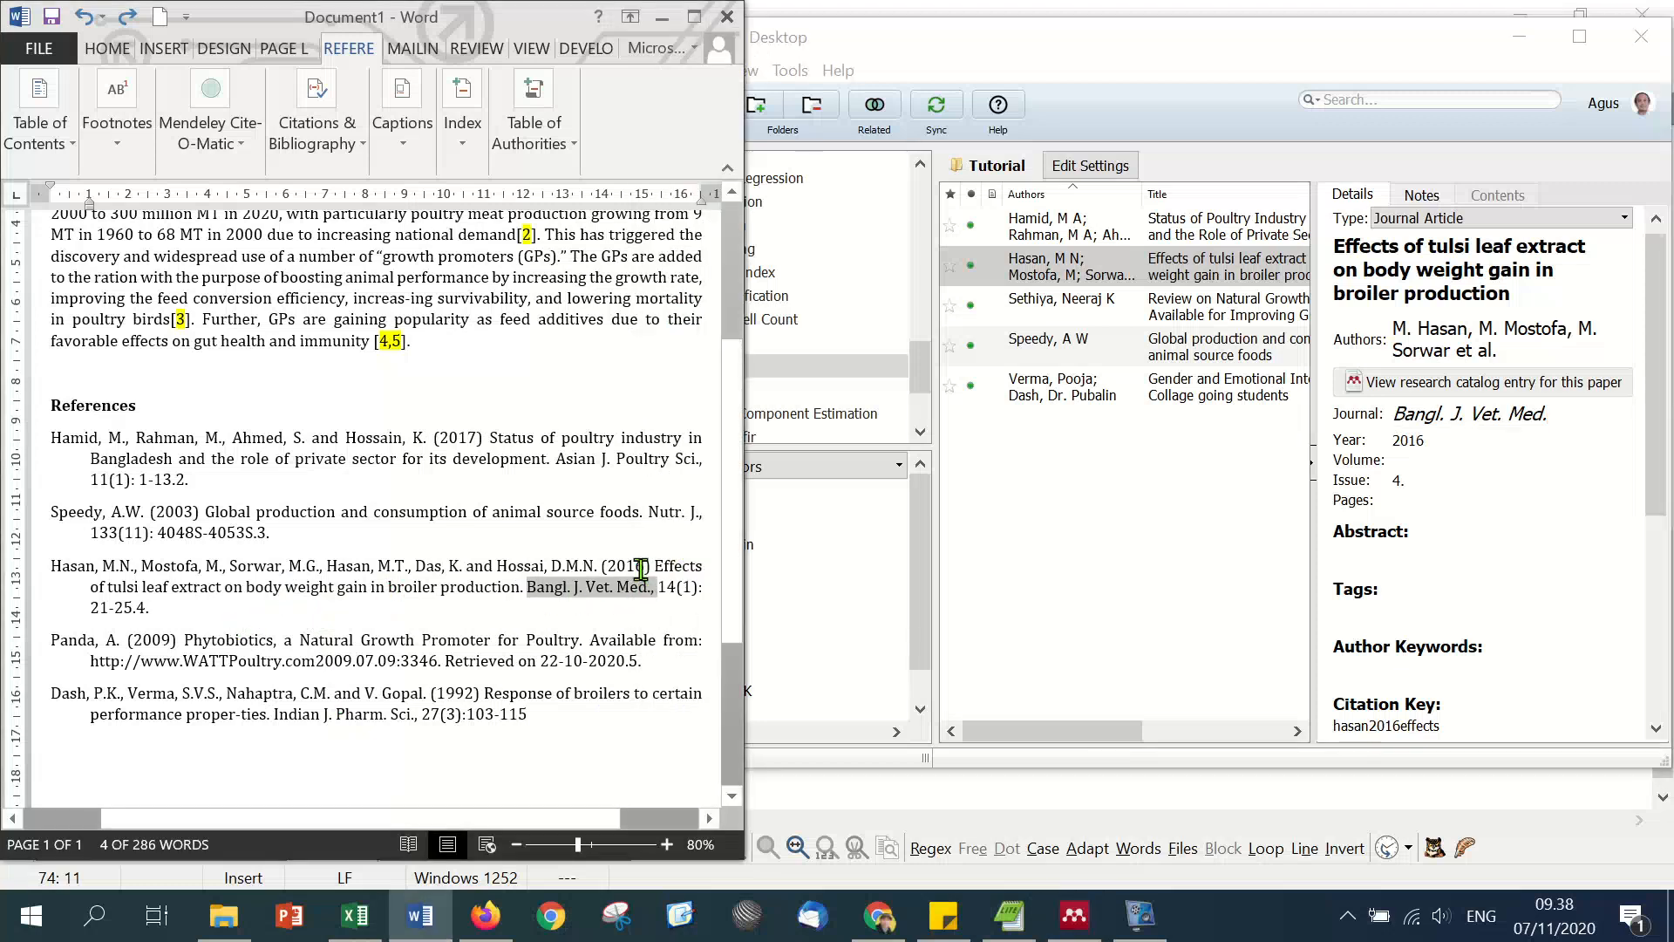
pyautogui.click(1443, 462)
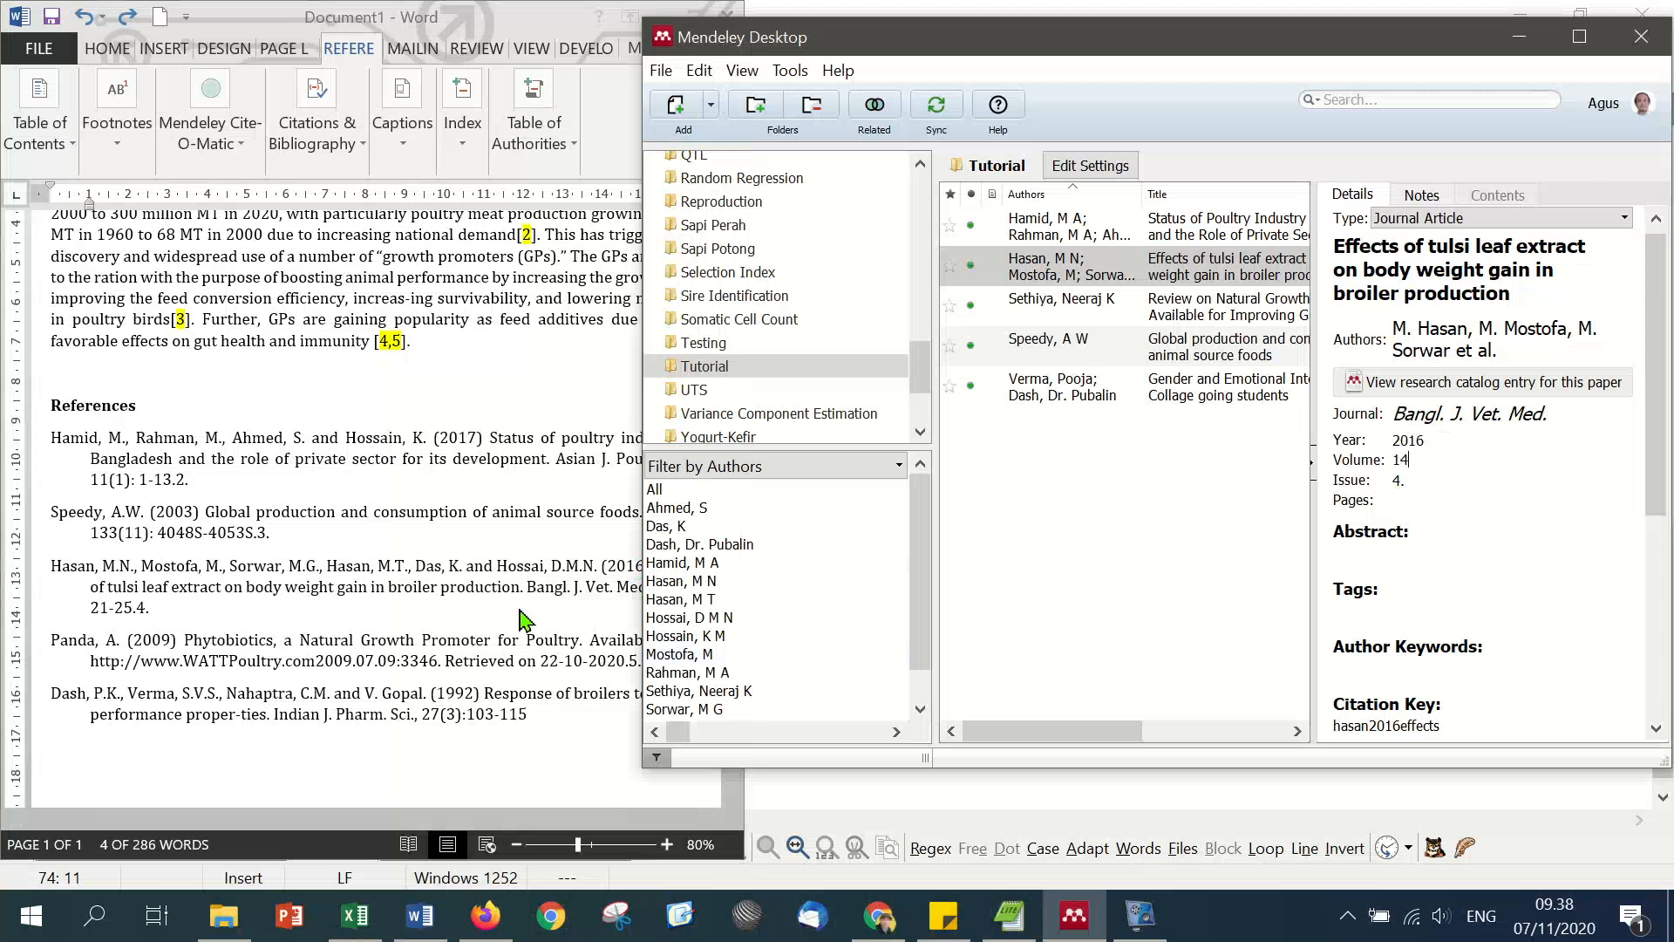
pyautogui.hotkey('alt', 'Tab')
pyautogui.click(1428, 475)
pyautogui.press('BackSpace')
pyautogui.press('BackSpace')
pyautogui.write('1')
# Step: Copy the page range 21-25.4 from the Word reference into the pages field of the tulsi leaf extract entry
pyautogui.hotkey('alt', 'Tab')
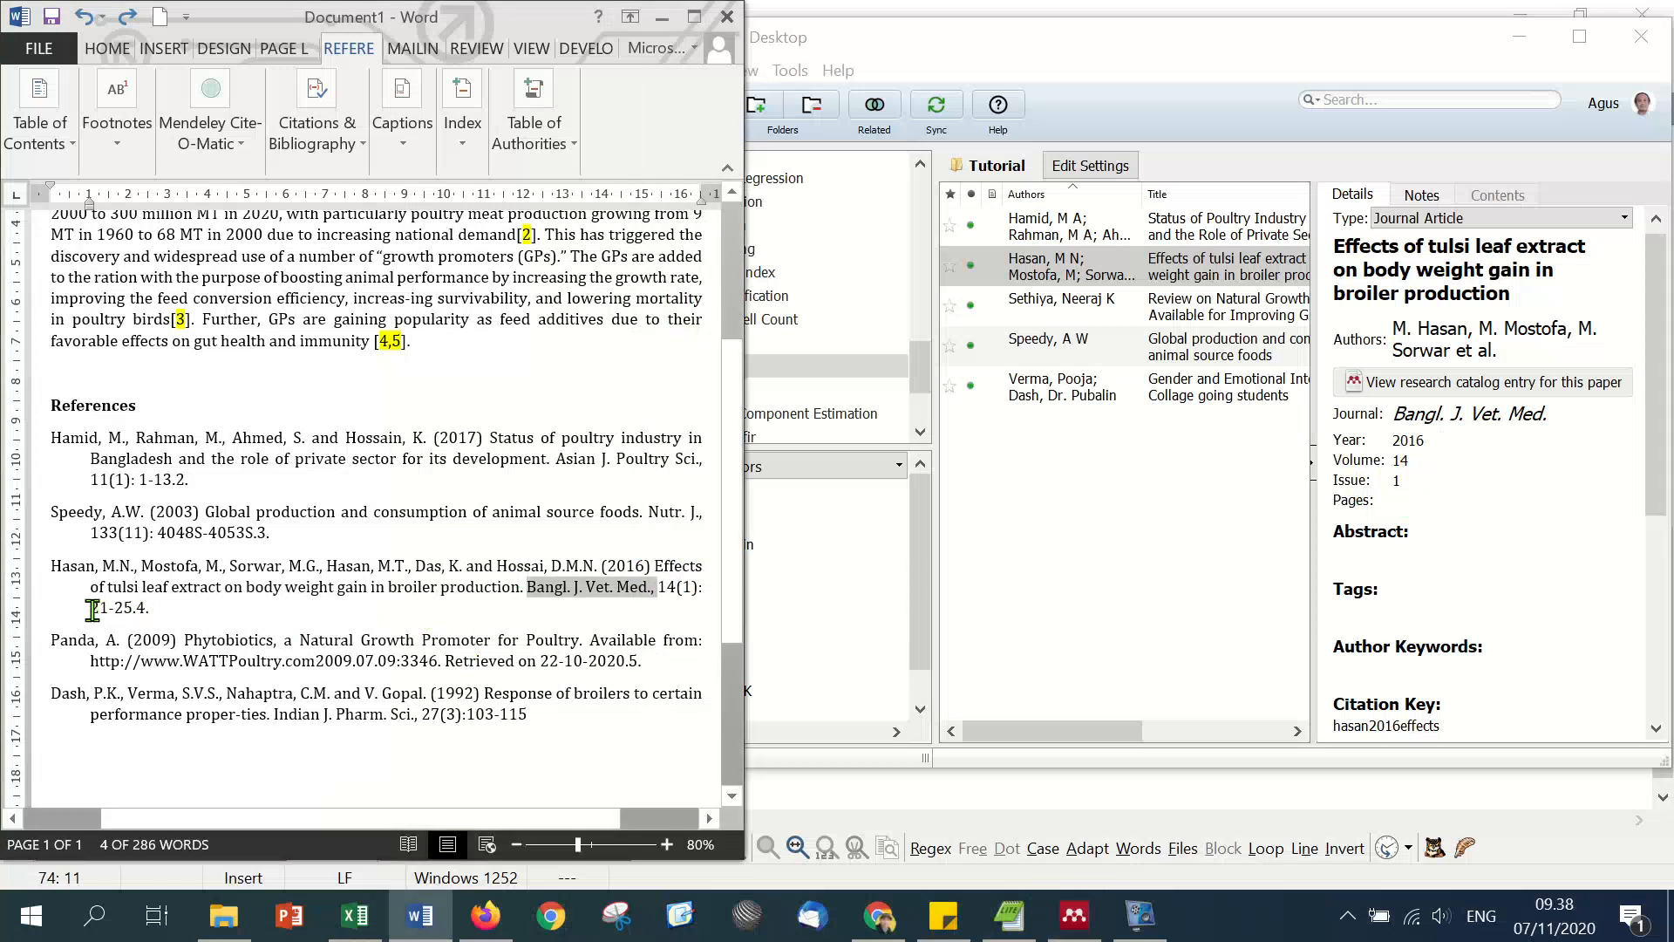
pyautogui.moveTo(92, 609); pyautogui.dragTo(151, 608)
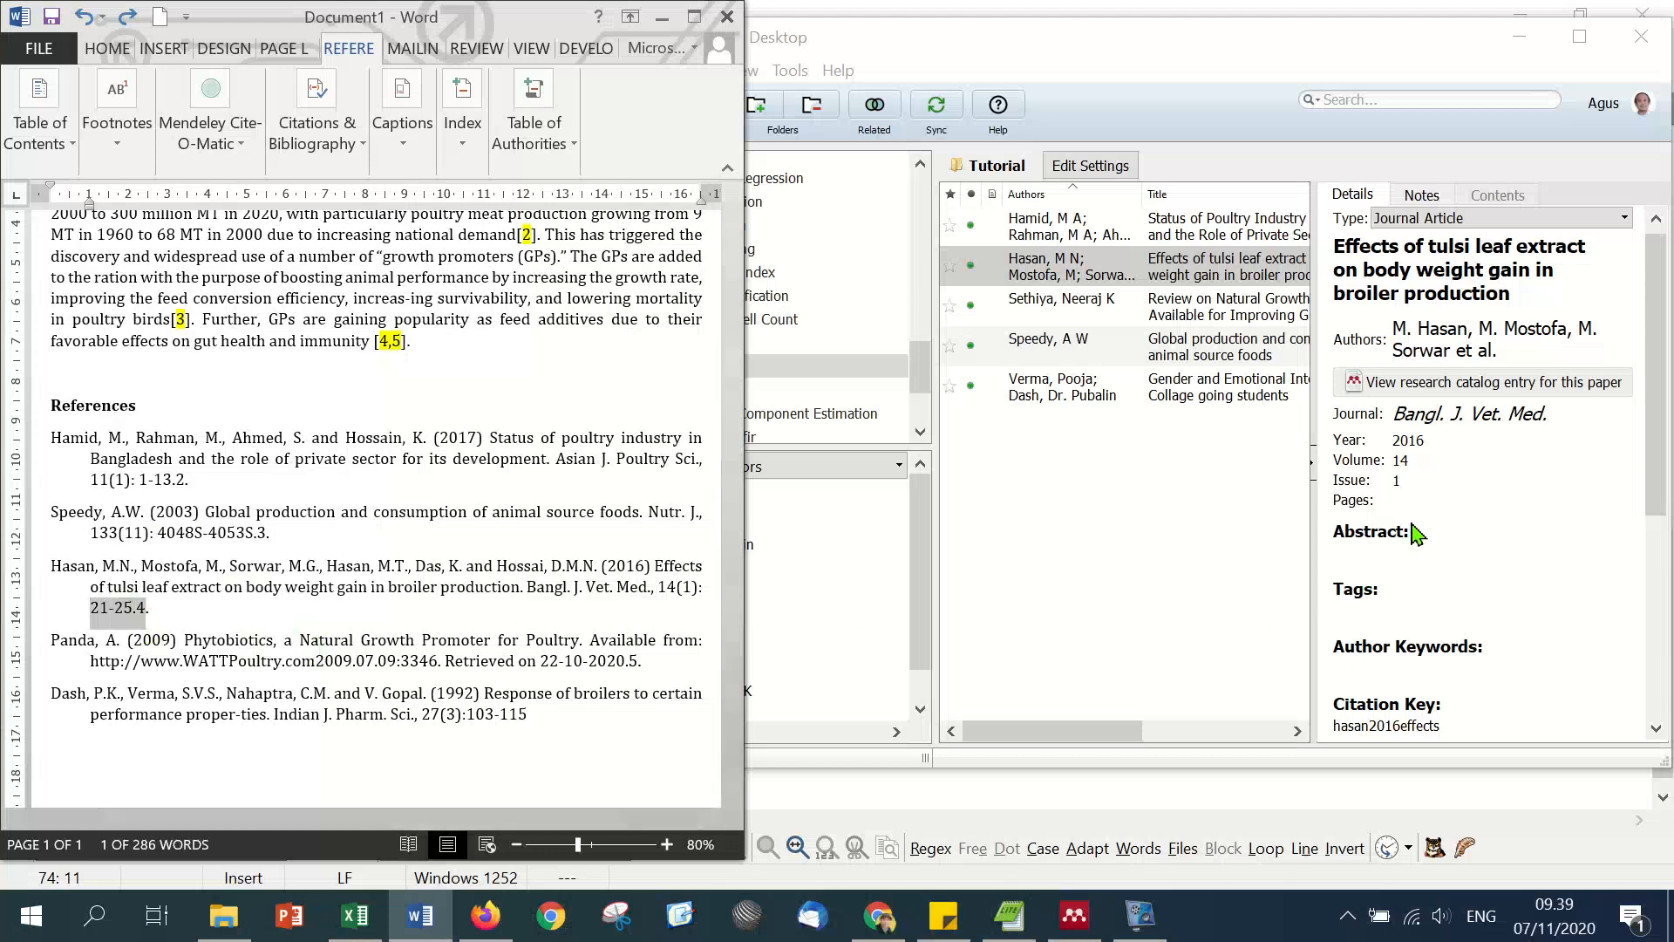
pyautogui.click(1395, 500)
pyautogui.hotkey('ctrl', 'v')
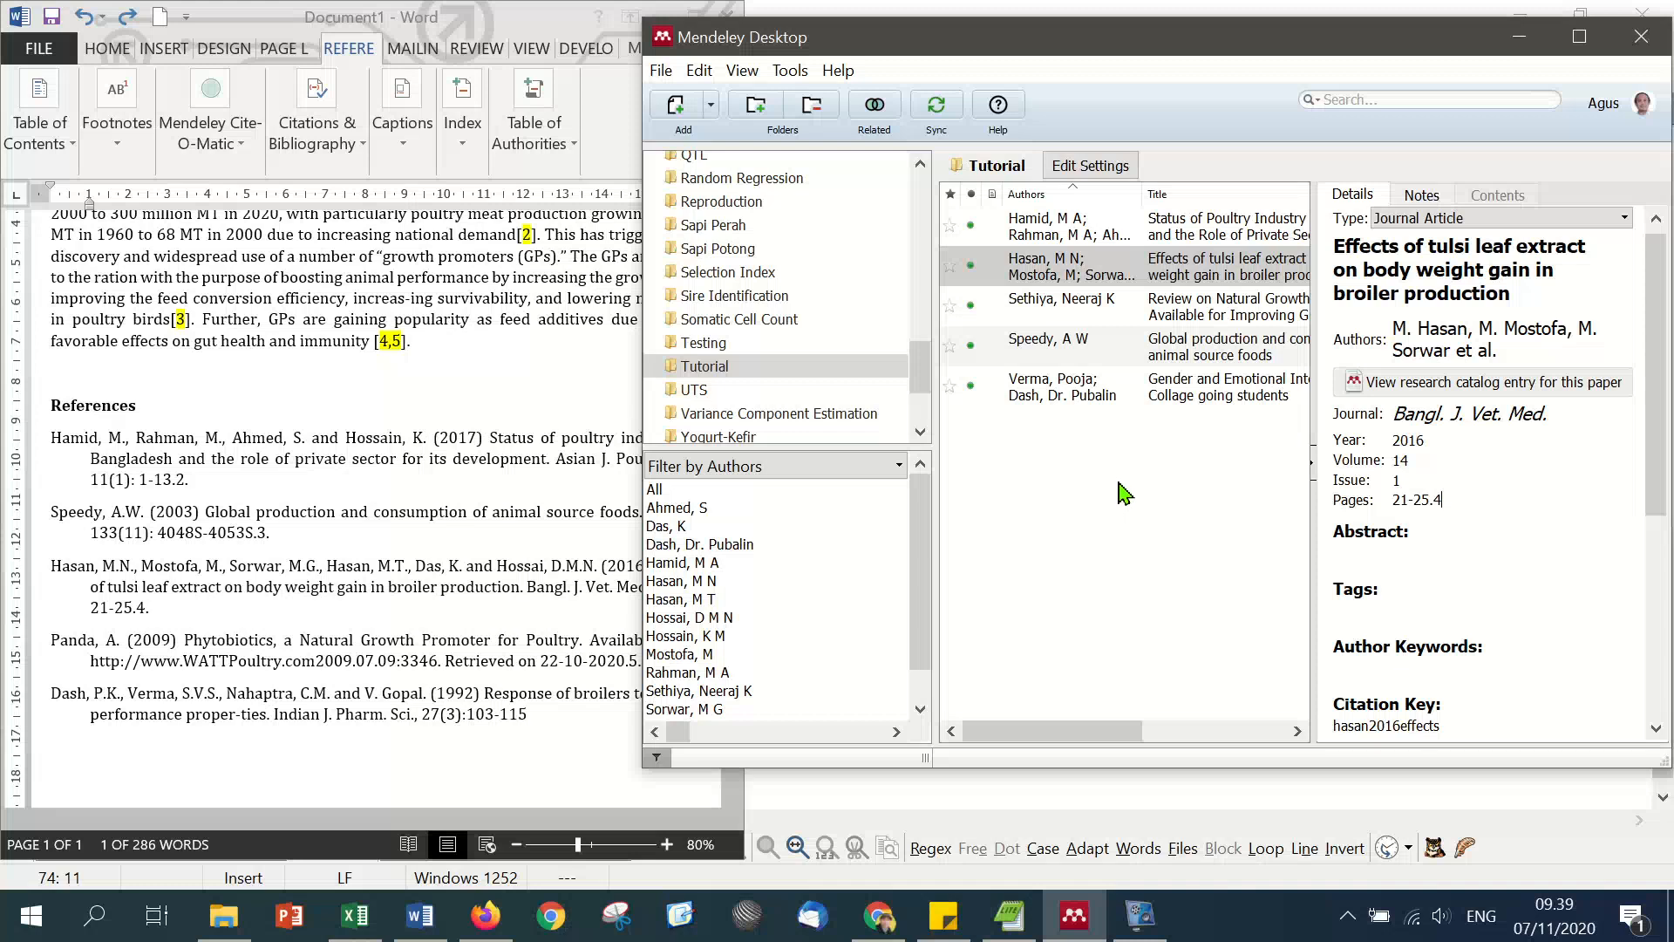
# Step: Maximize the Mendeley Desktop window, switch to the Word document and maximize it too
pyautogui.click(1579, 36)
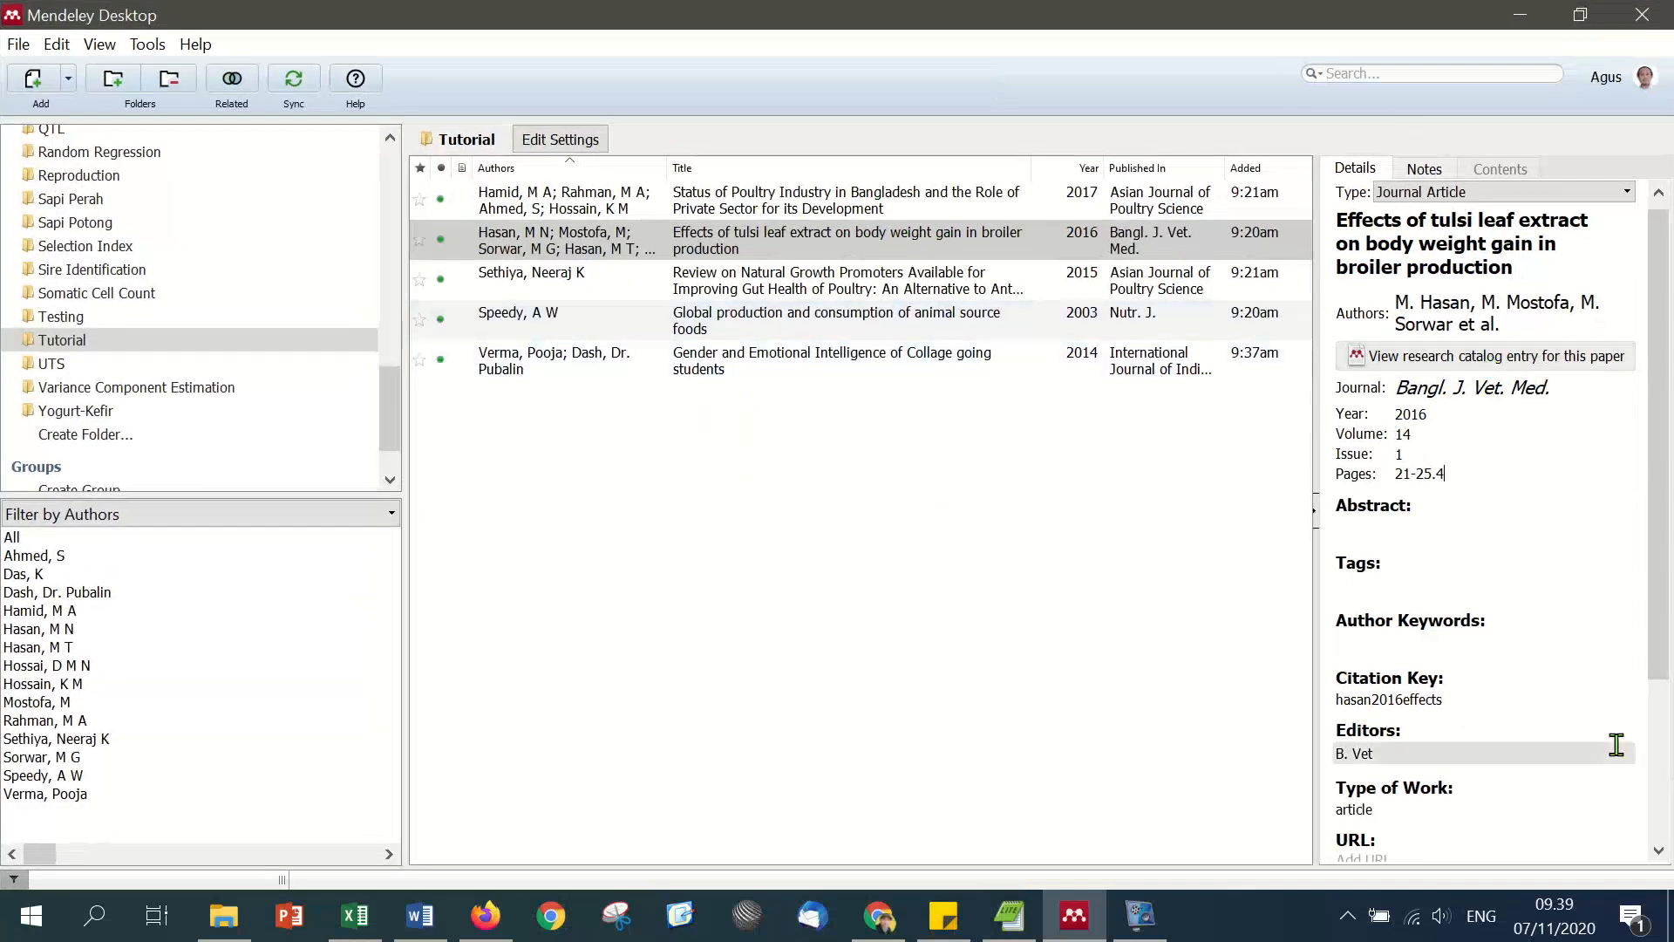
pyautogui.click(425, 925)
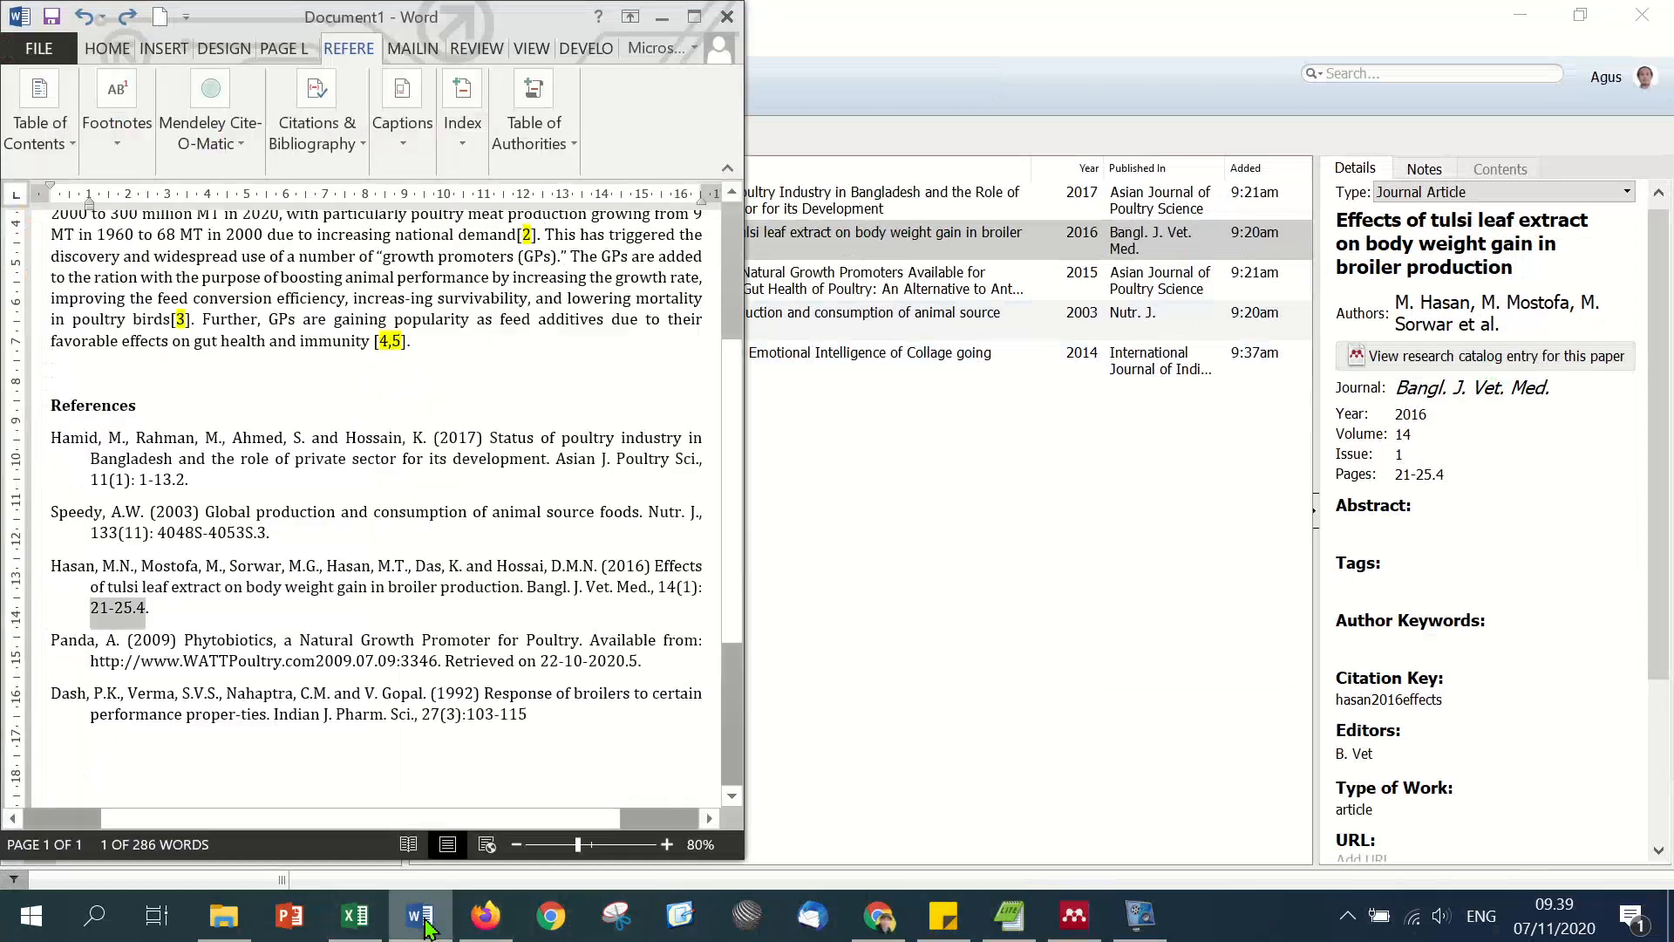
pyautogui.click(695, 17)
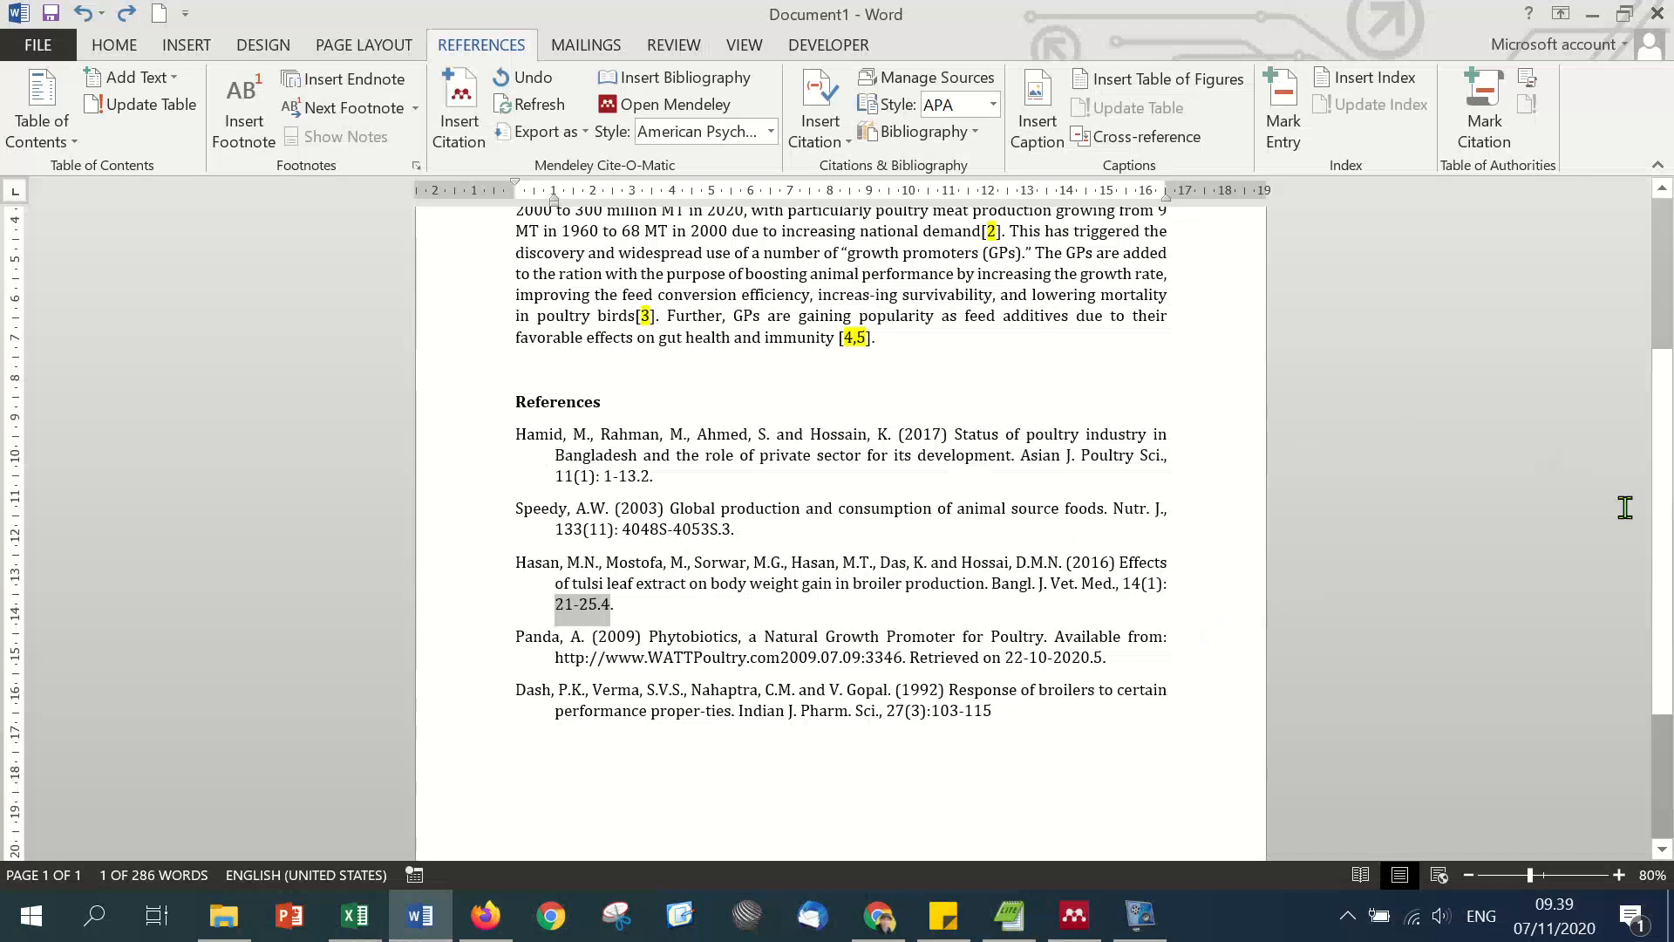
# Step: Insert a Mendeley citation of the 2017 "Status of poultry industry in {Bangladesh}" paper between "35%" and [1], searching by its first author's surname
pyautogui.moveTo(1669, 464); pyautogui.dragTo(1667, 365)
pyautogui.click(1143, 305)
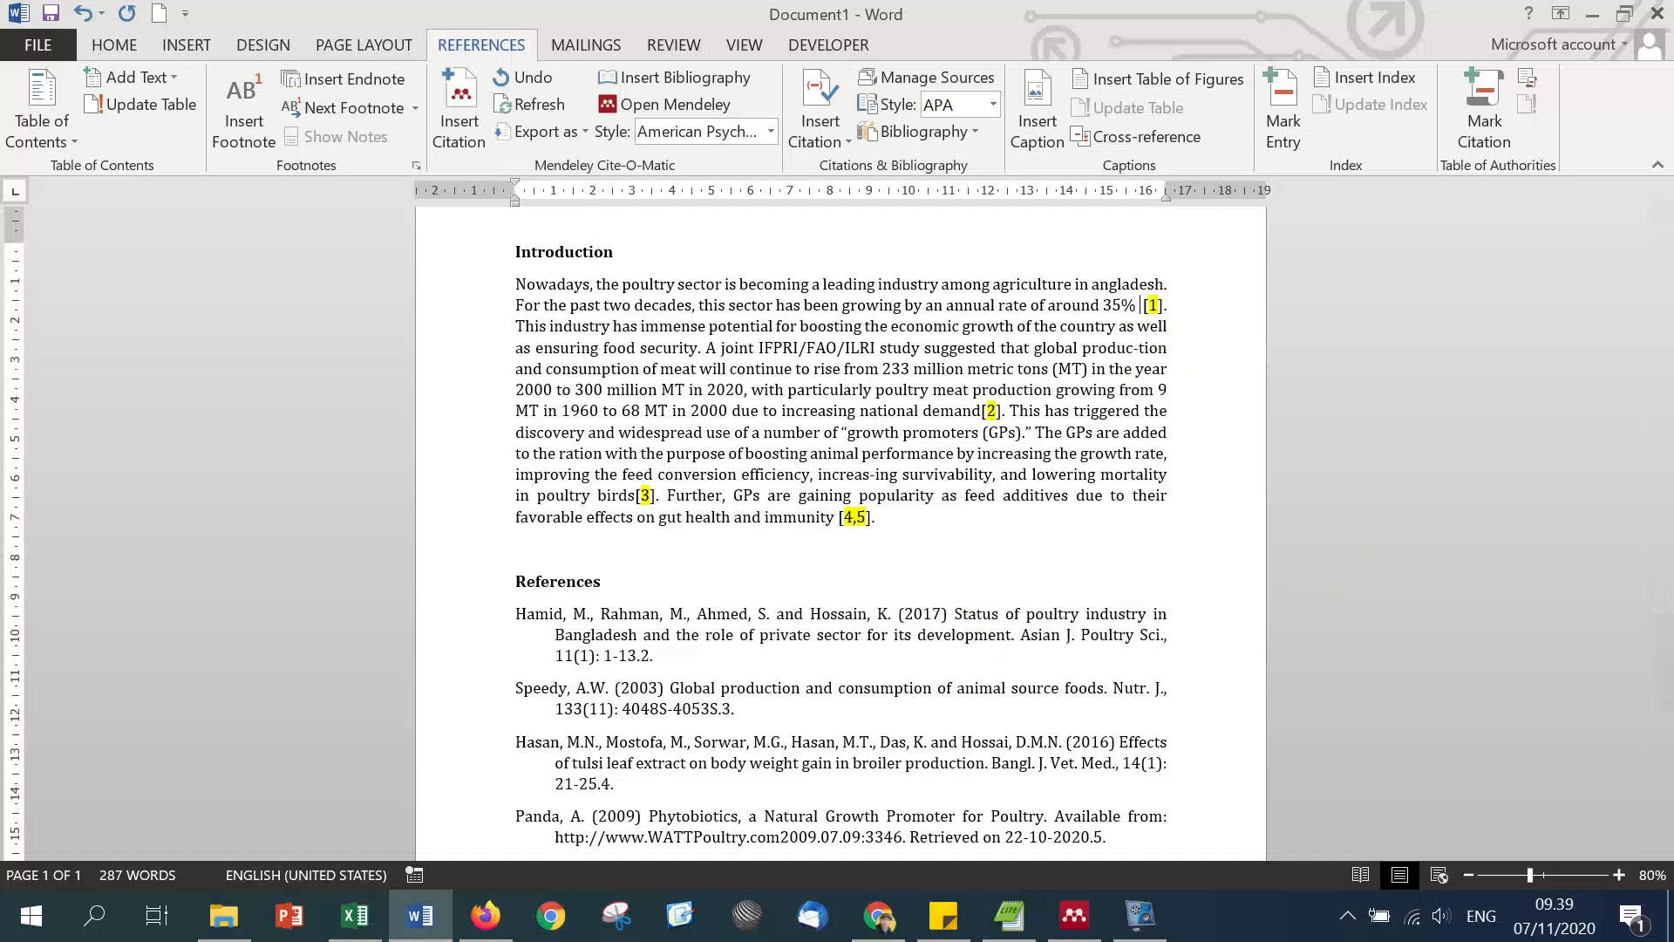
pyautogui.click(459, 113)
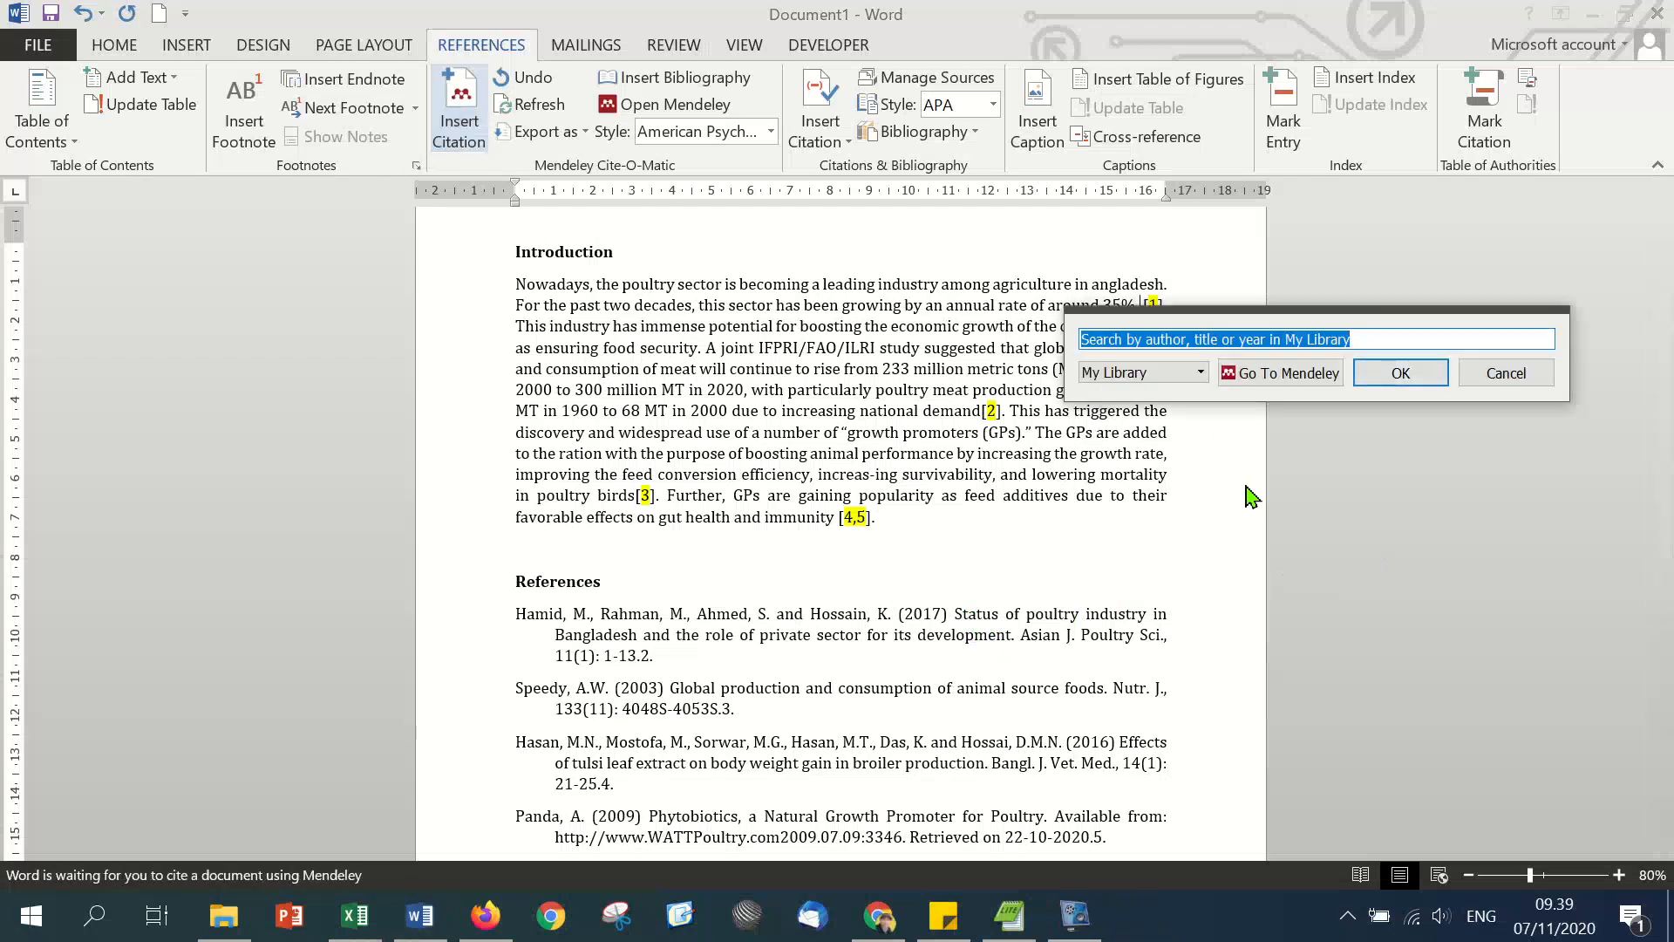
pyautogui.write('ham')
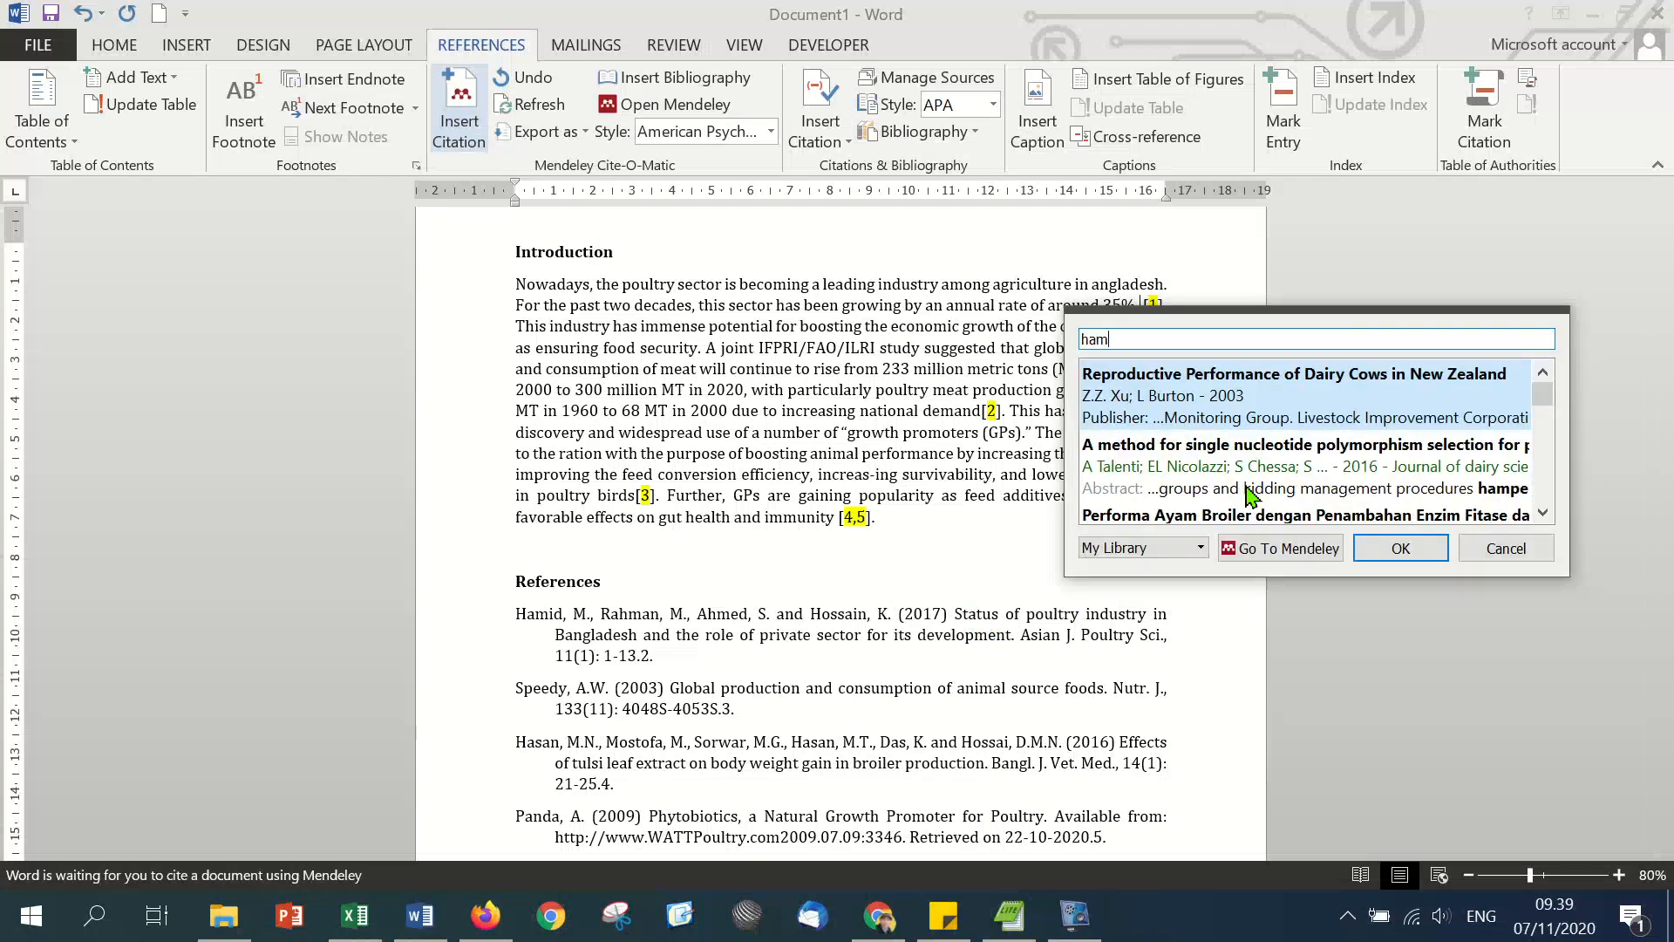
pyautogui.write('id')
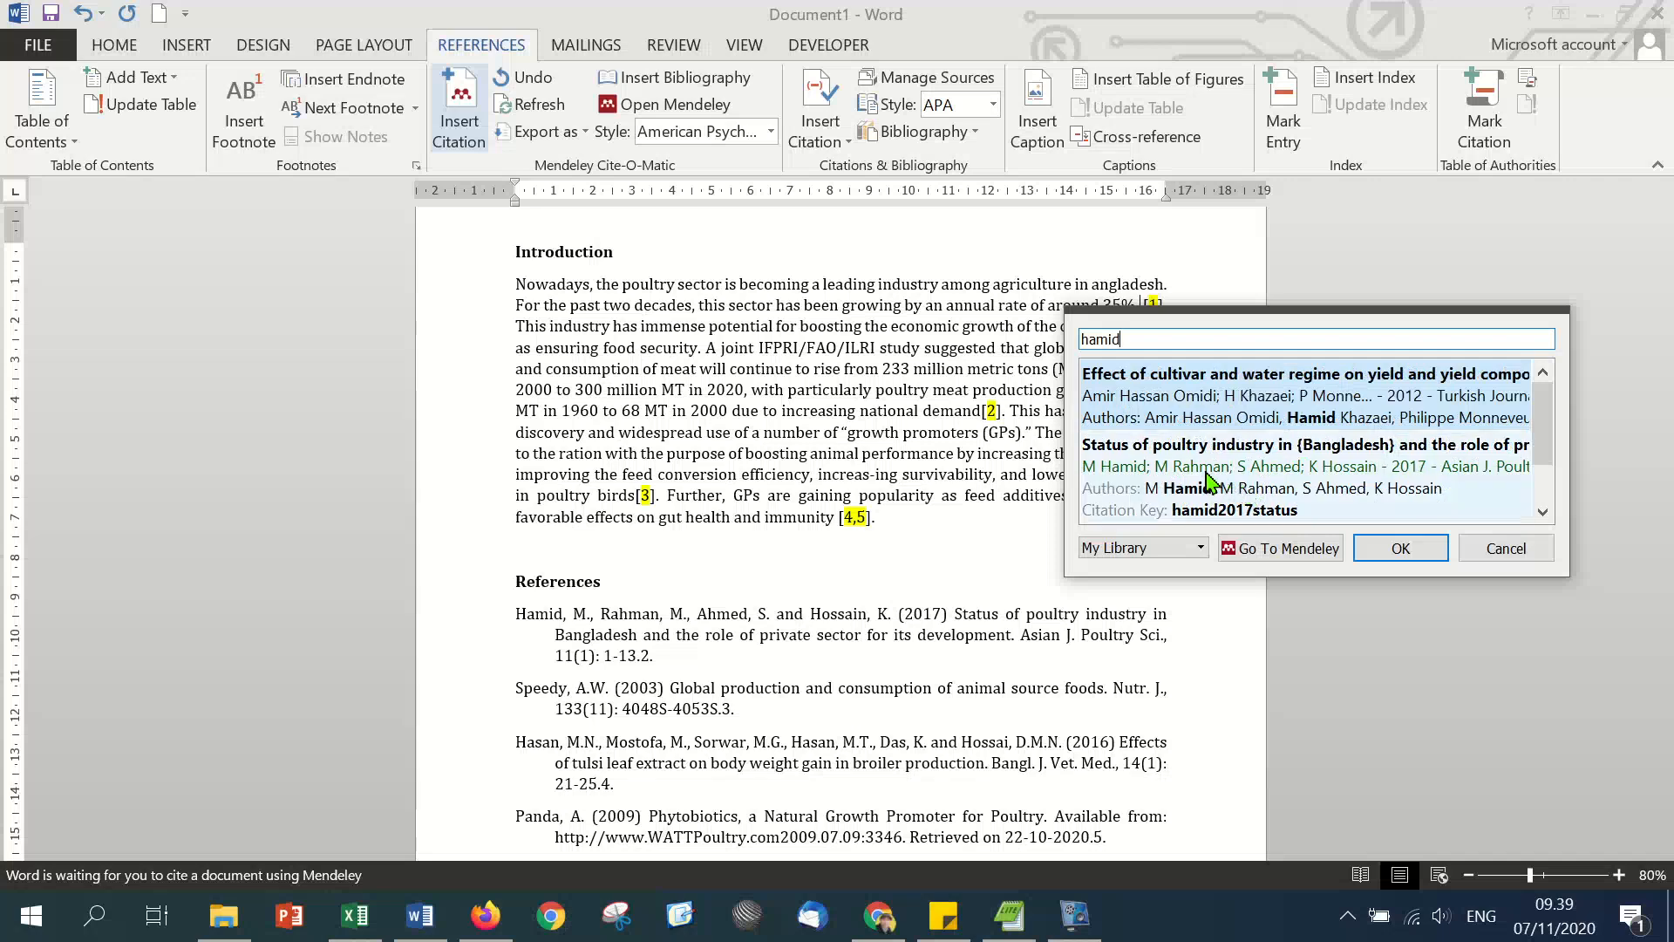
pyautogui.click(1362, 456)
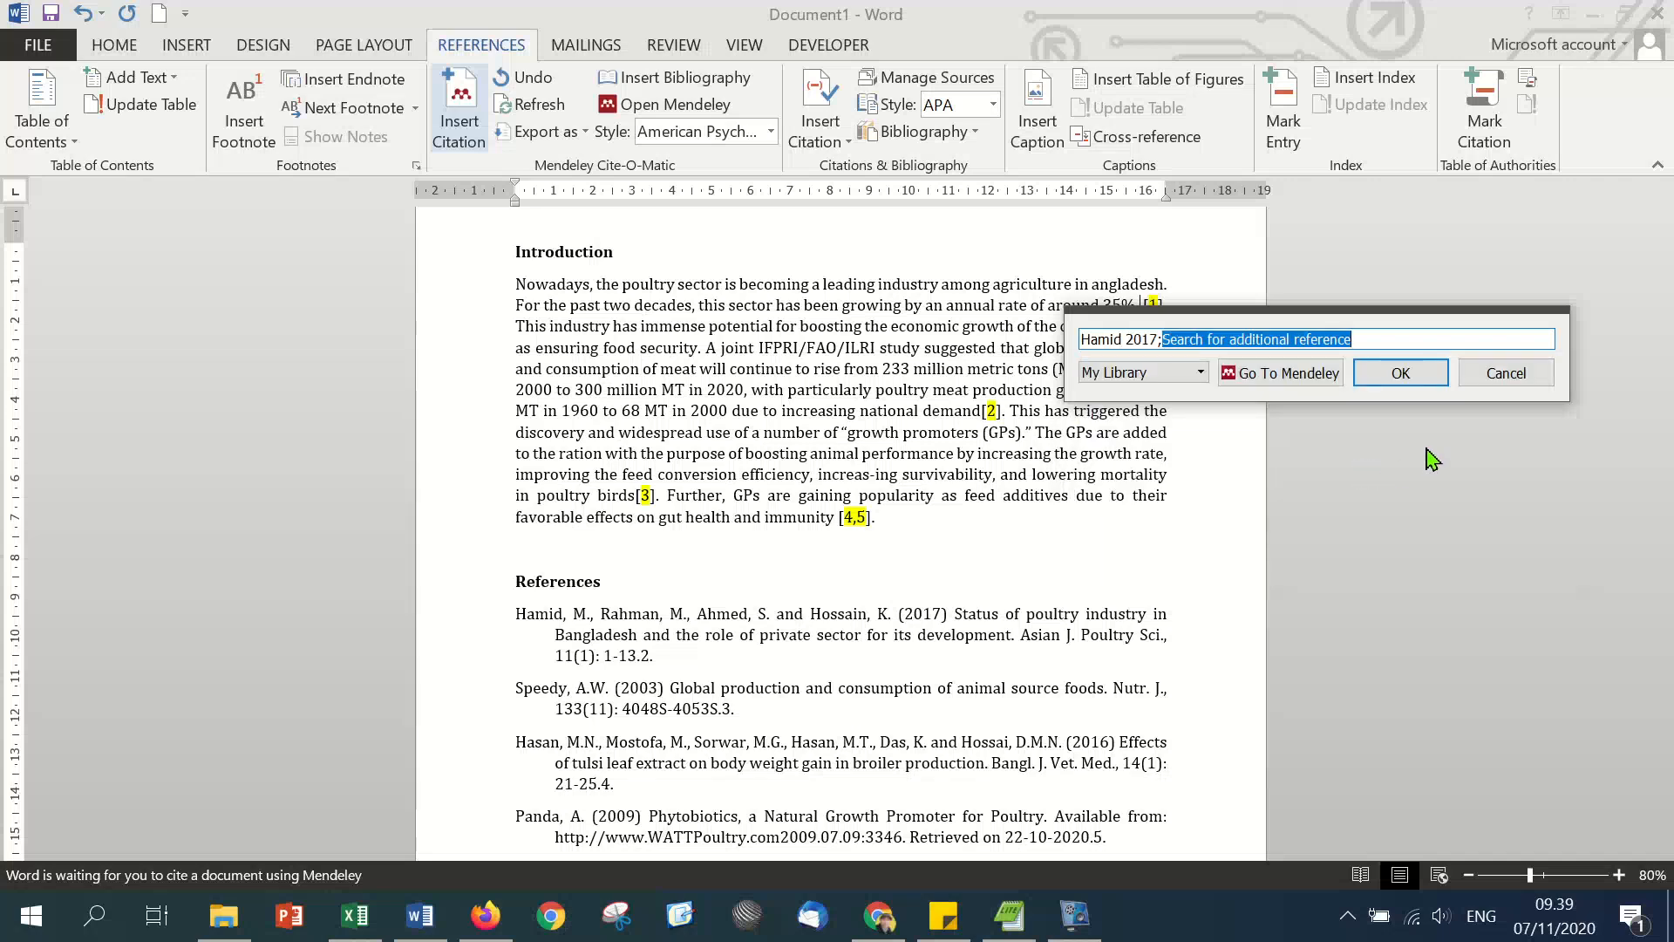
pyautogui.click(1295, 371)
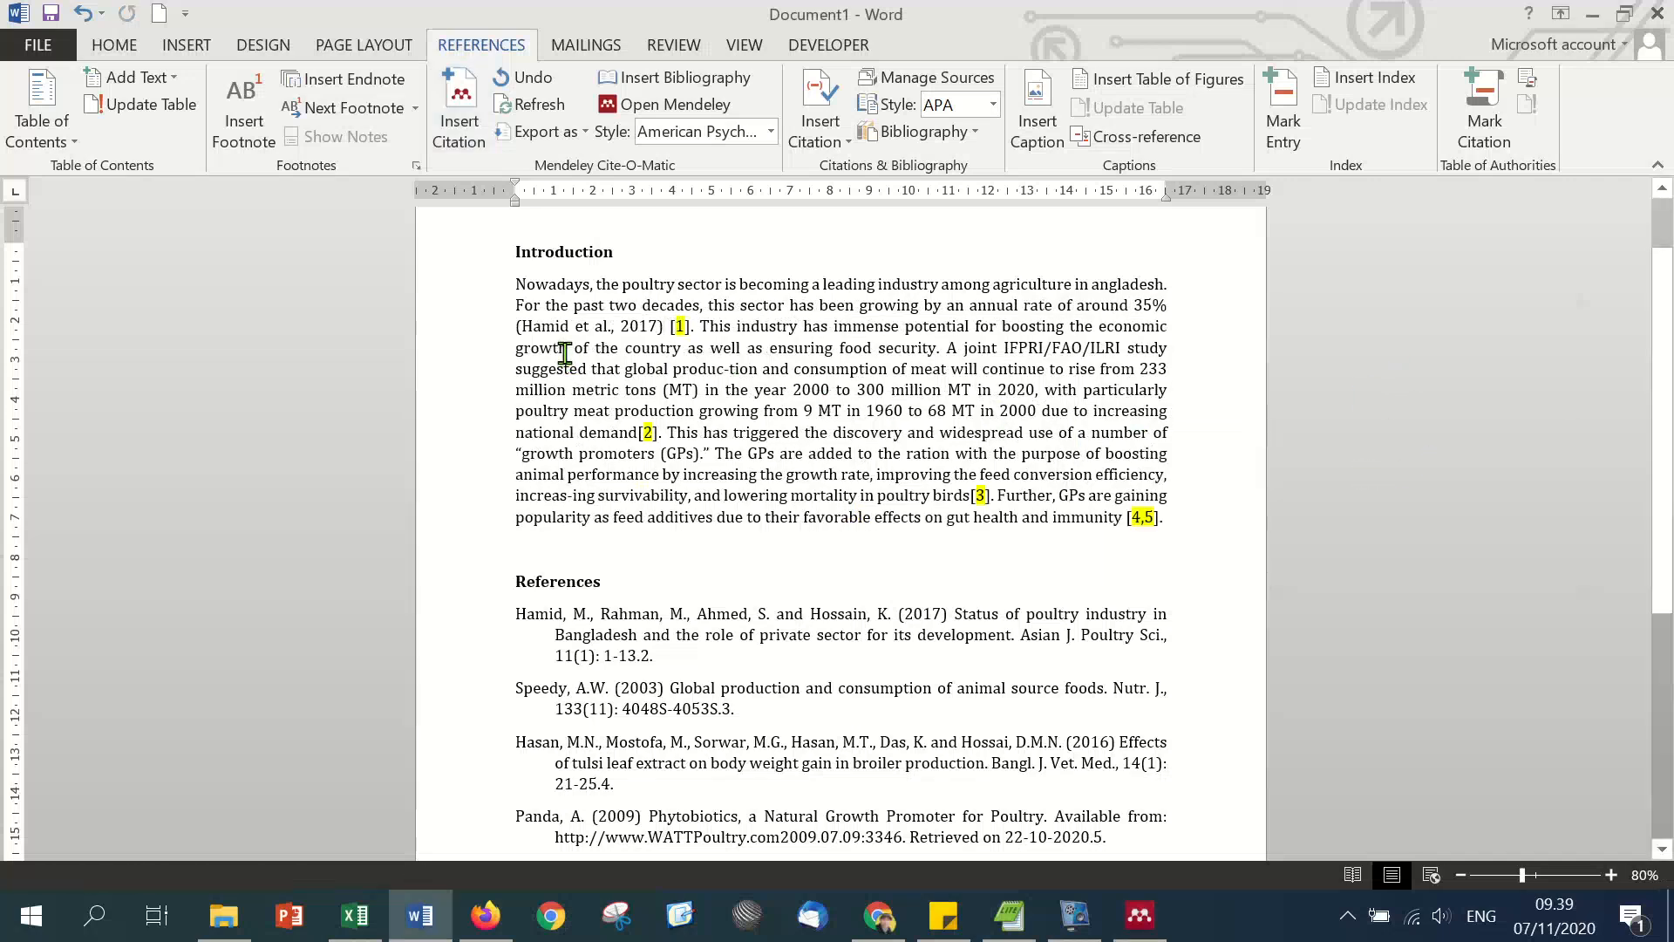
# Step: Add a "Ref (oto)" heading above References and insert the Mendeley bibliography beneath it
pyautogui.click(624, 549)
pyautogui.press('Return')
pyautogui.press('Return')
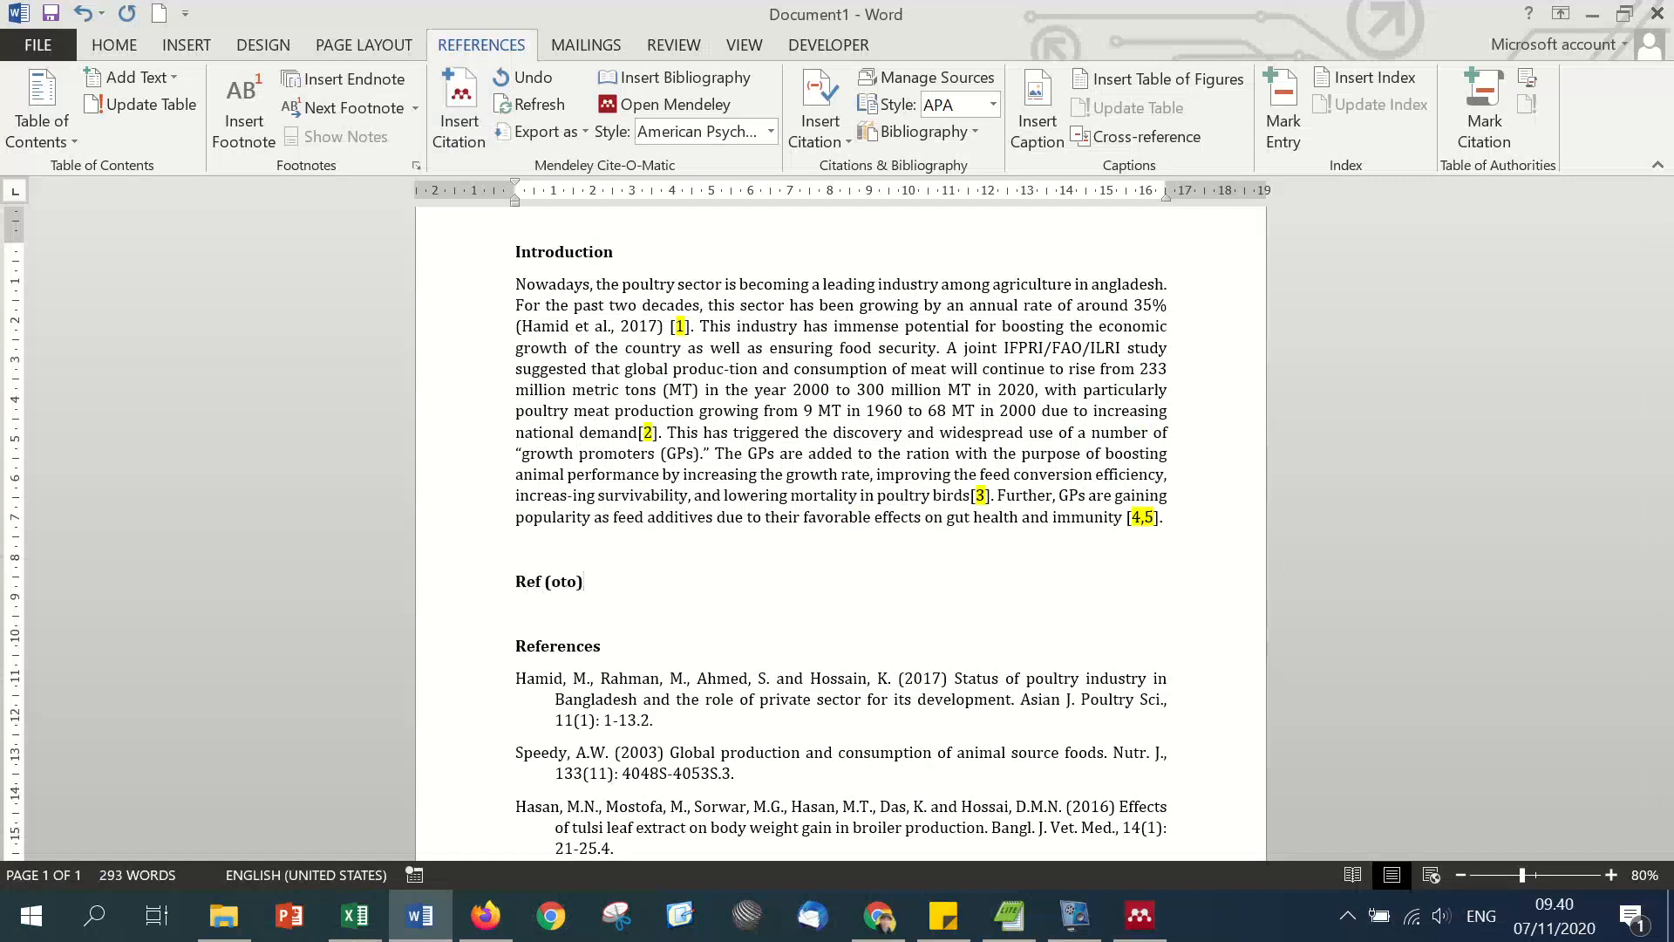
pyautogui.press('Return')
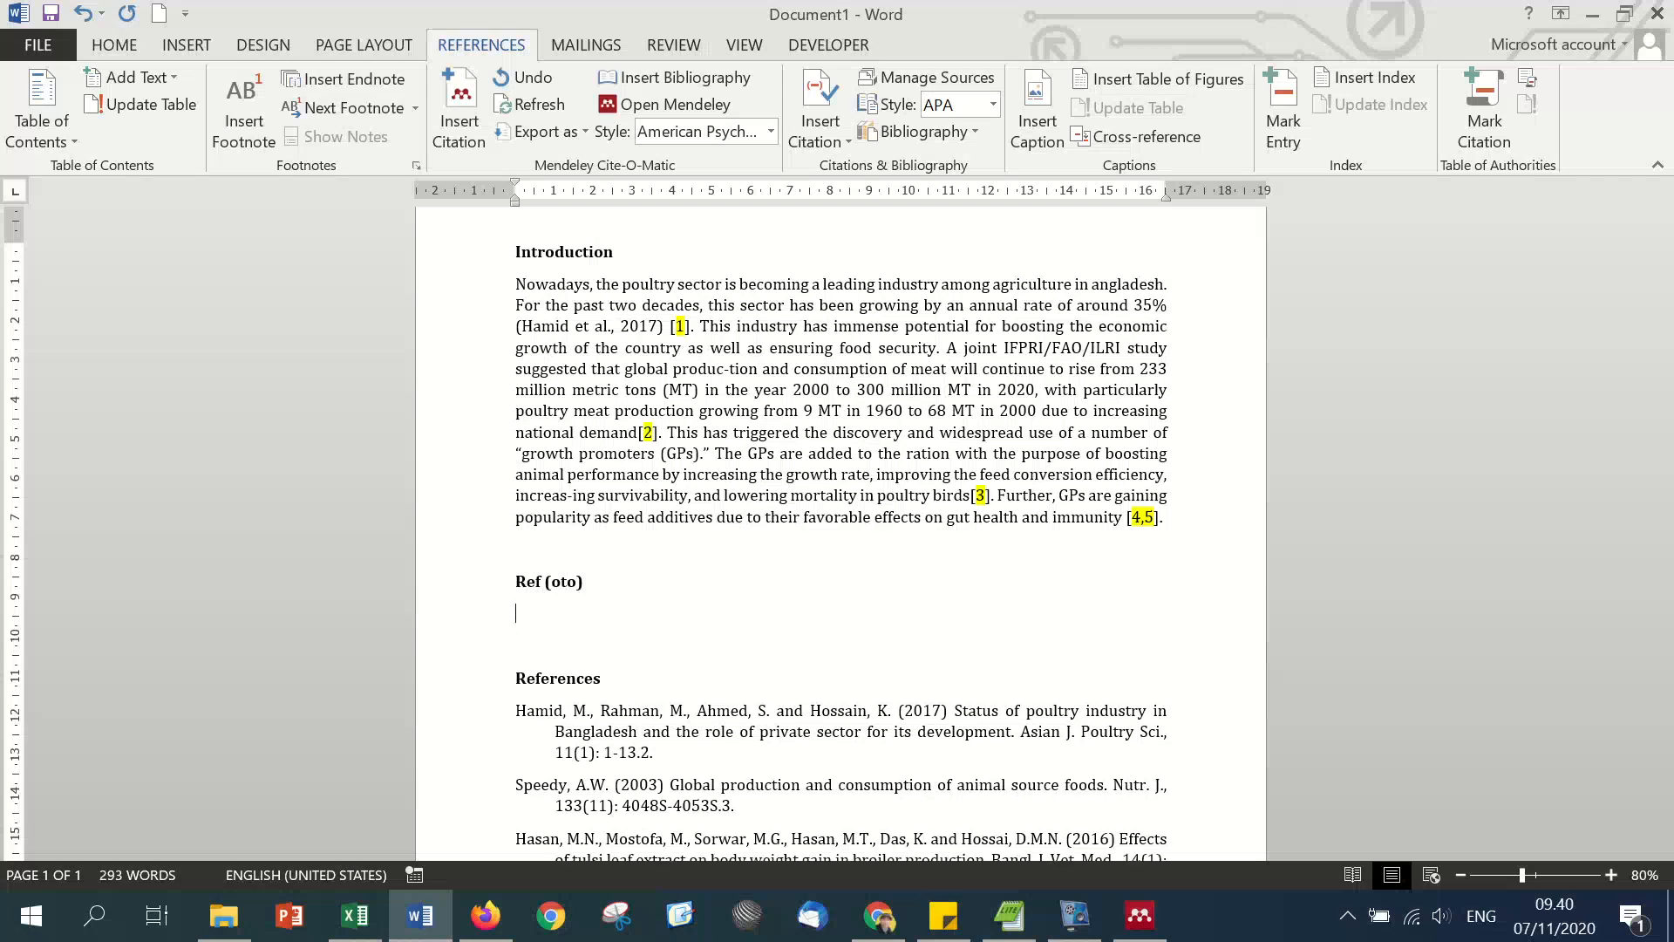
pyautogui.click(737, 79)
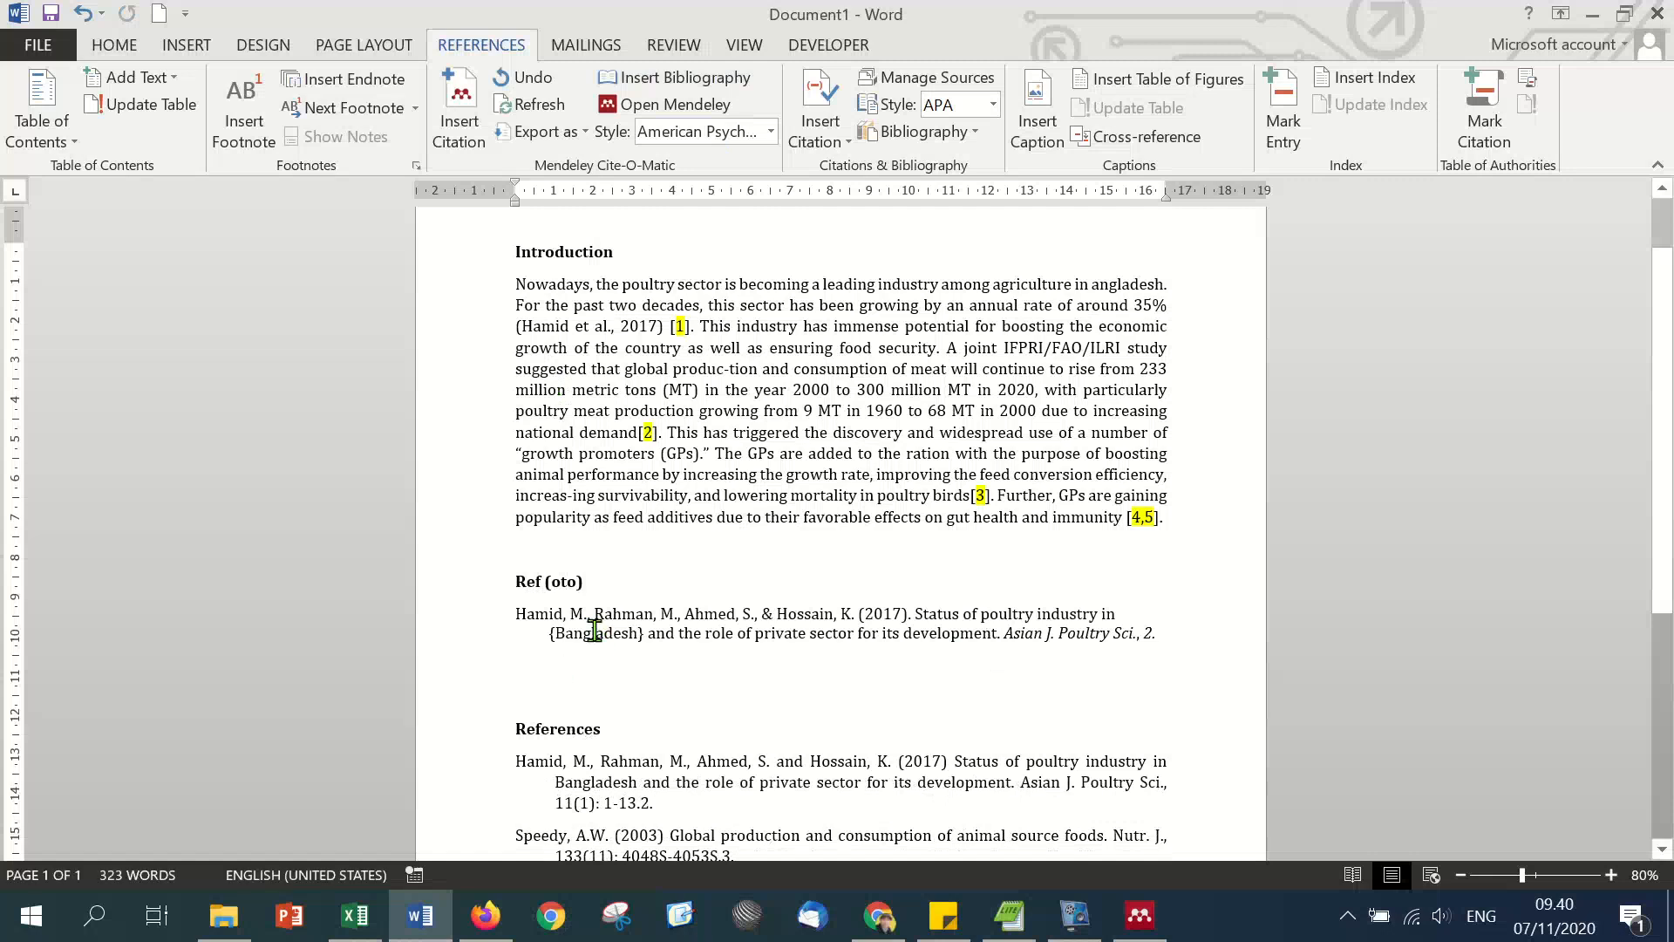
# Step: Try the Chicago Manual of Style 17th edition (author-date) and Harvard reference format 1 (deprecated) citation styles on the document
pyautogui.click(595, 632)
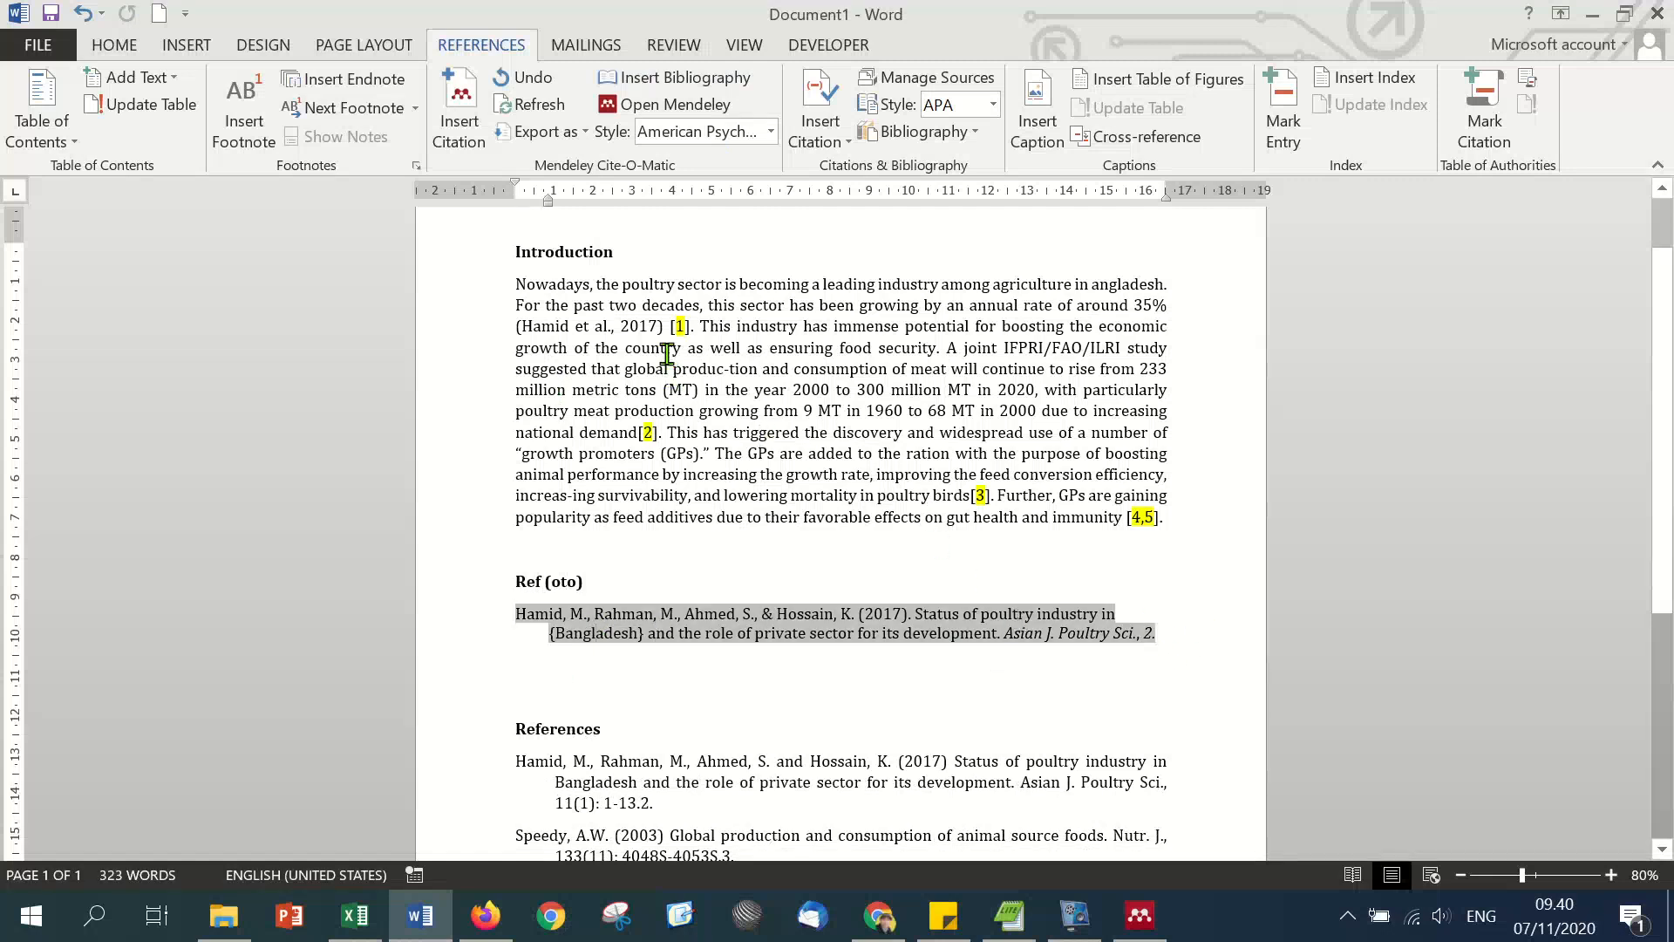
pyautogui.click(770, 131)
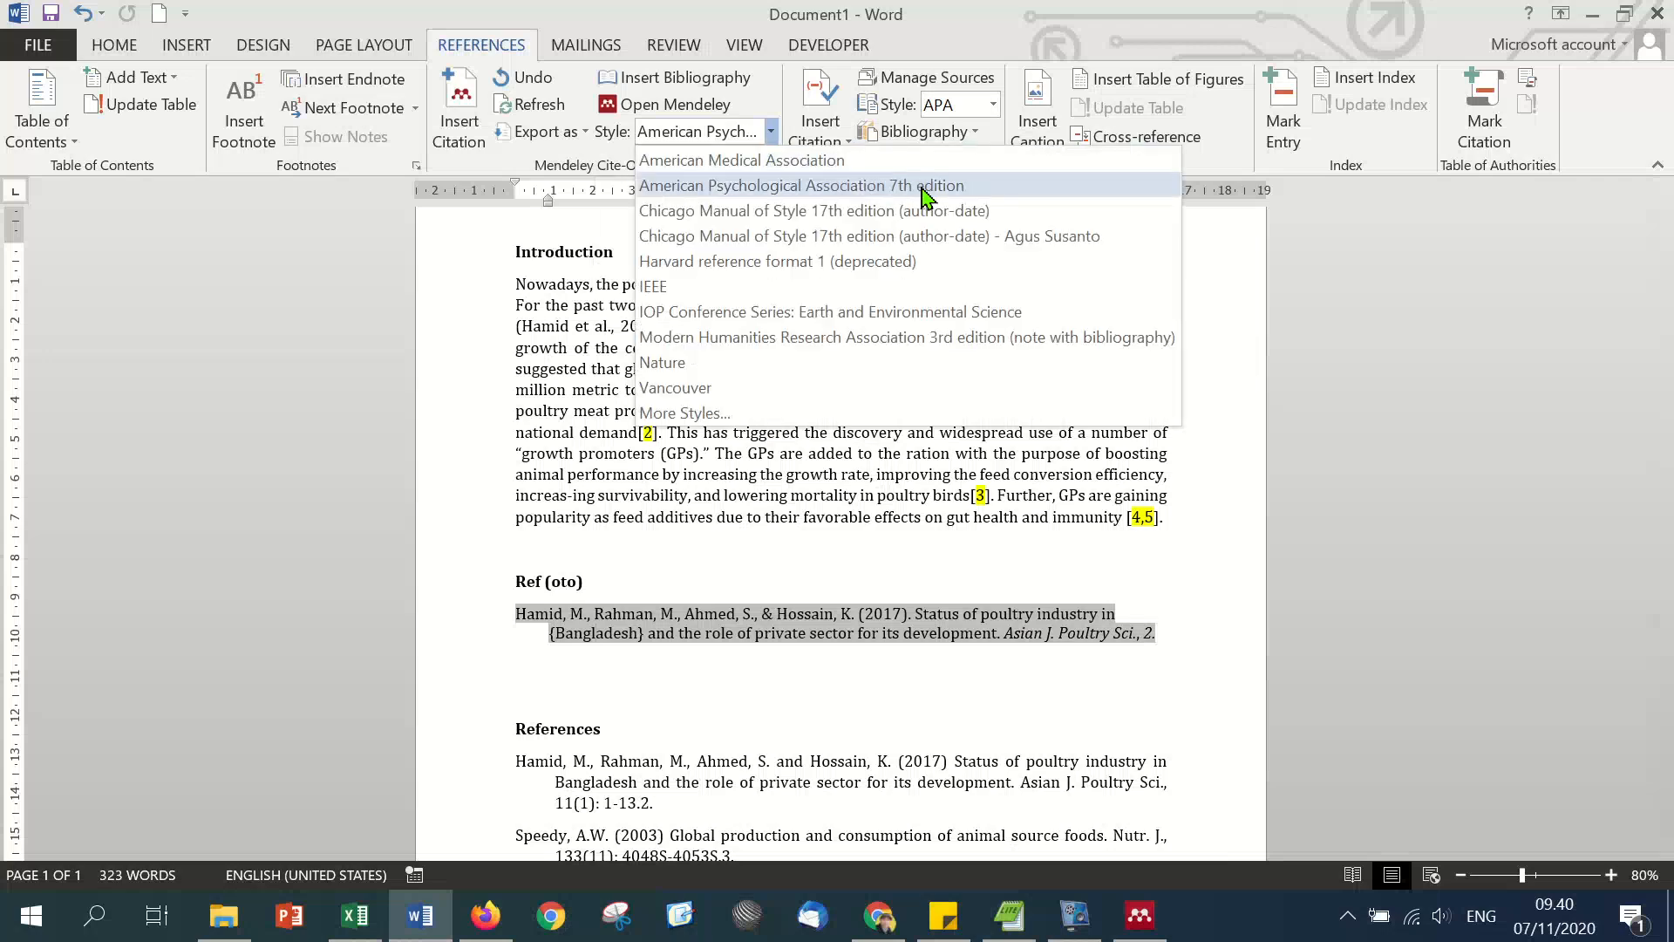
pyautogui.click(995, 211)
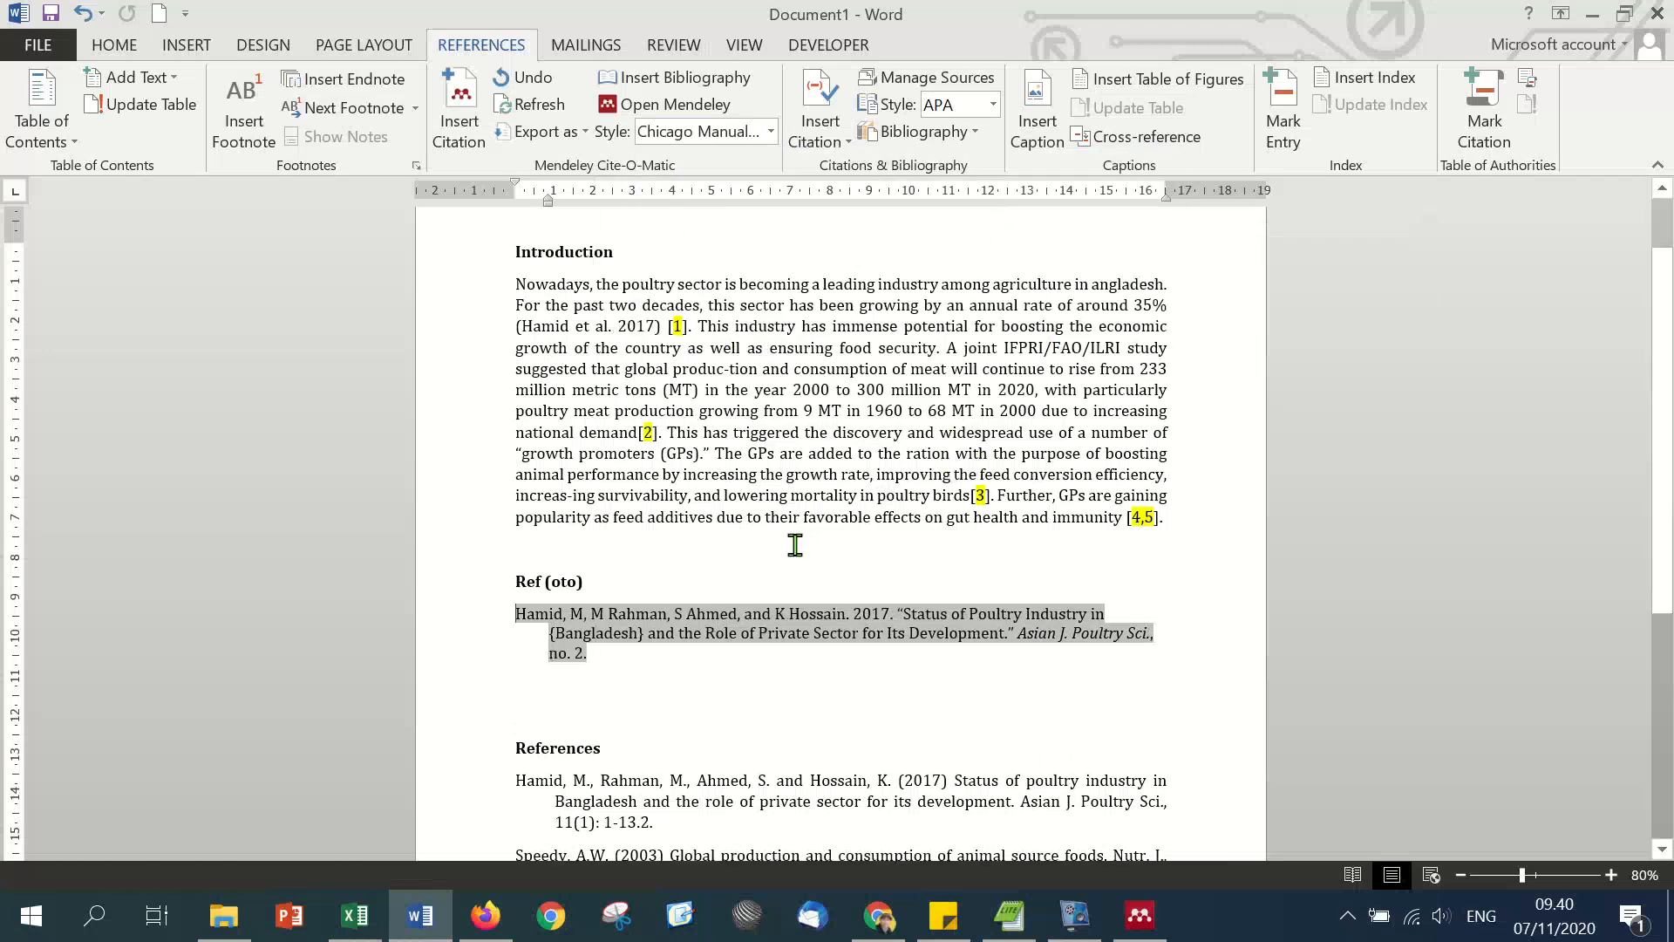
pyautogui.click(771, 131)
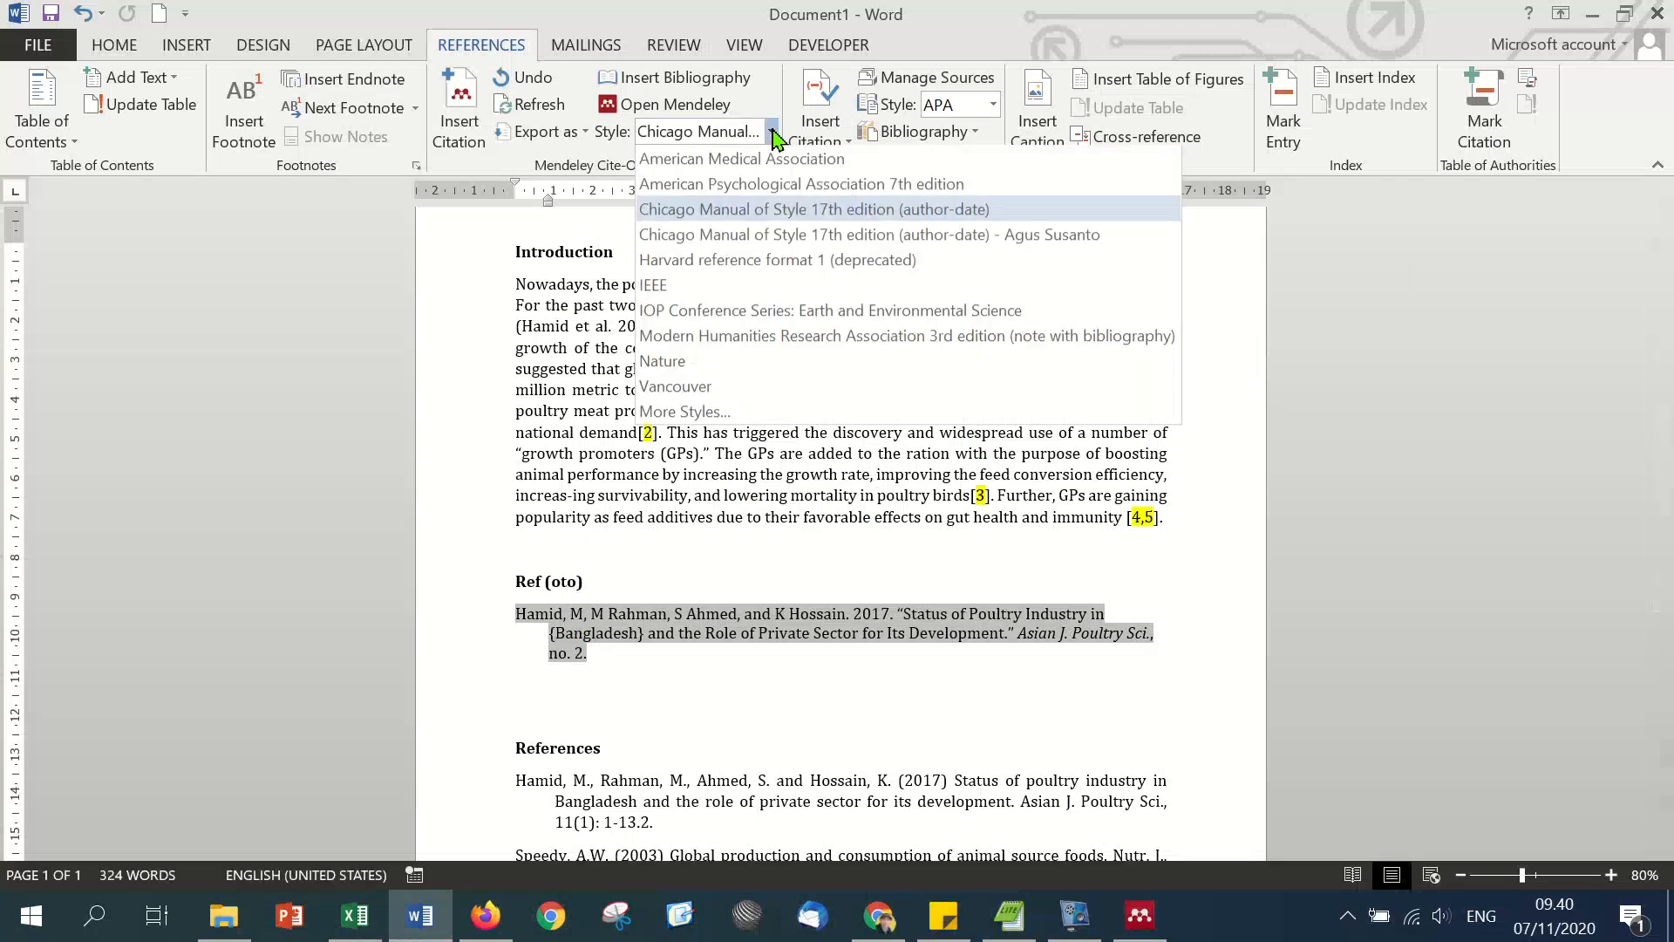
pyautogui.click(773, 132)
pyautogui.click(538, 109)
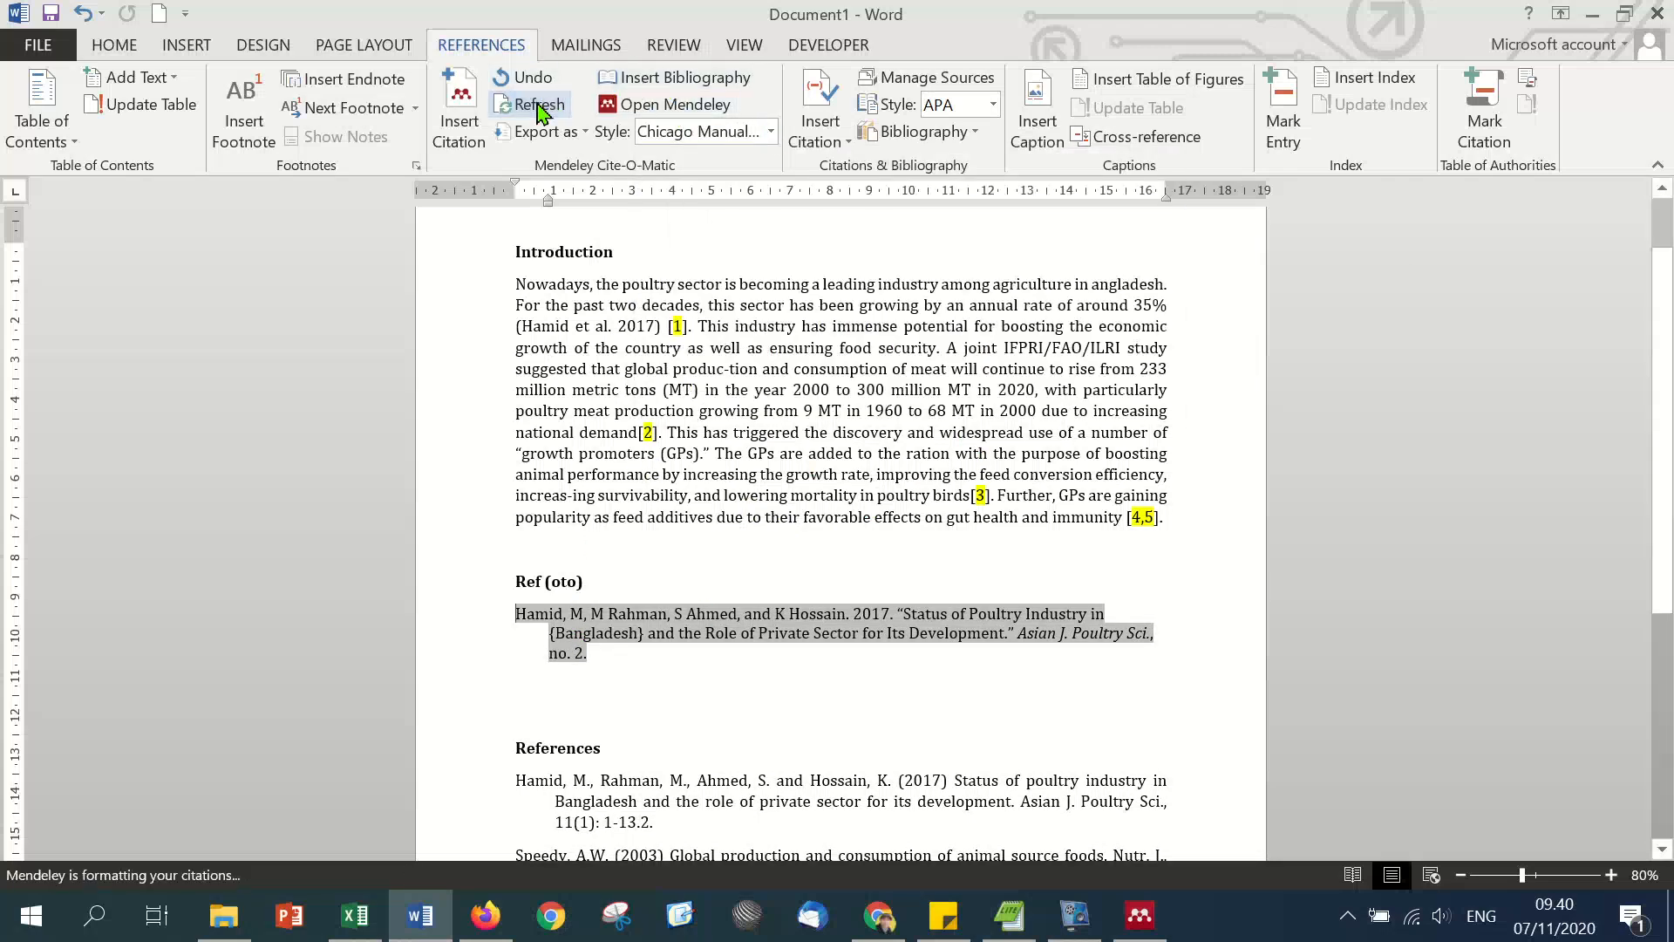
pyautogui.click(771, 133)
pyautogui.click(752, 258)
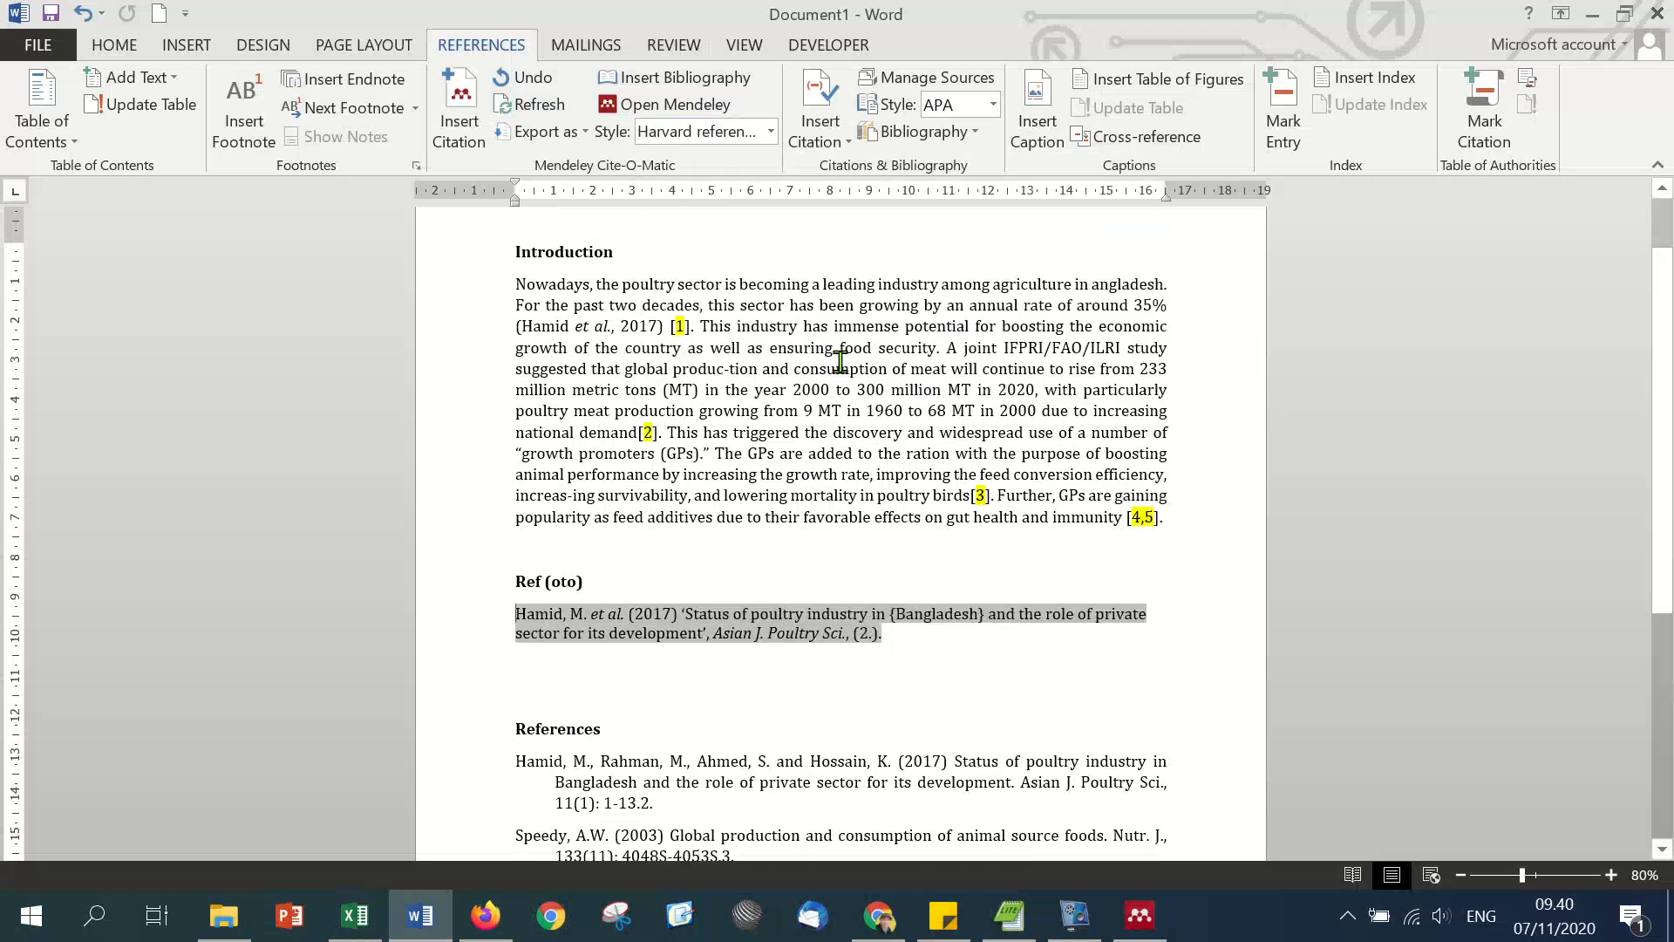
# Step: Set the Mendeley citation style to IOP Conference Series: Earth and Environmental Science and check the citation and bibliography entry
pyautogui.click(770, 132)
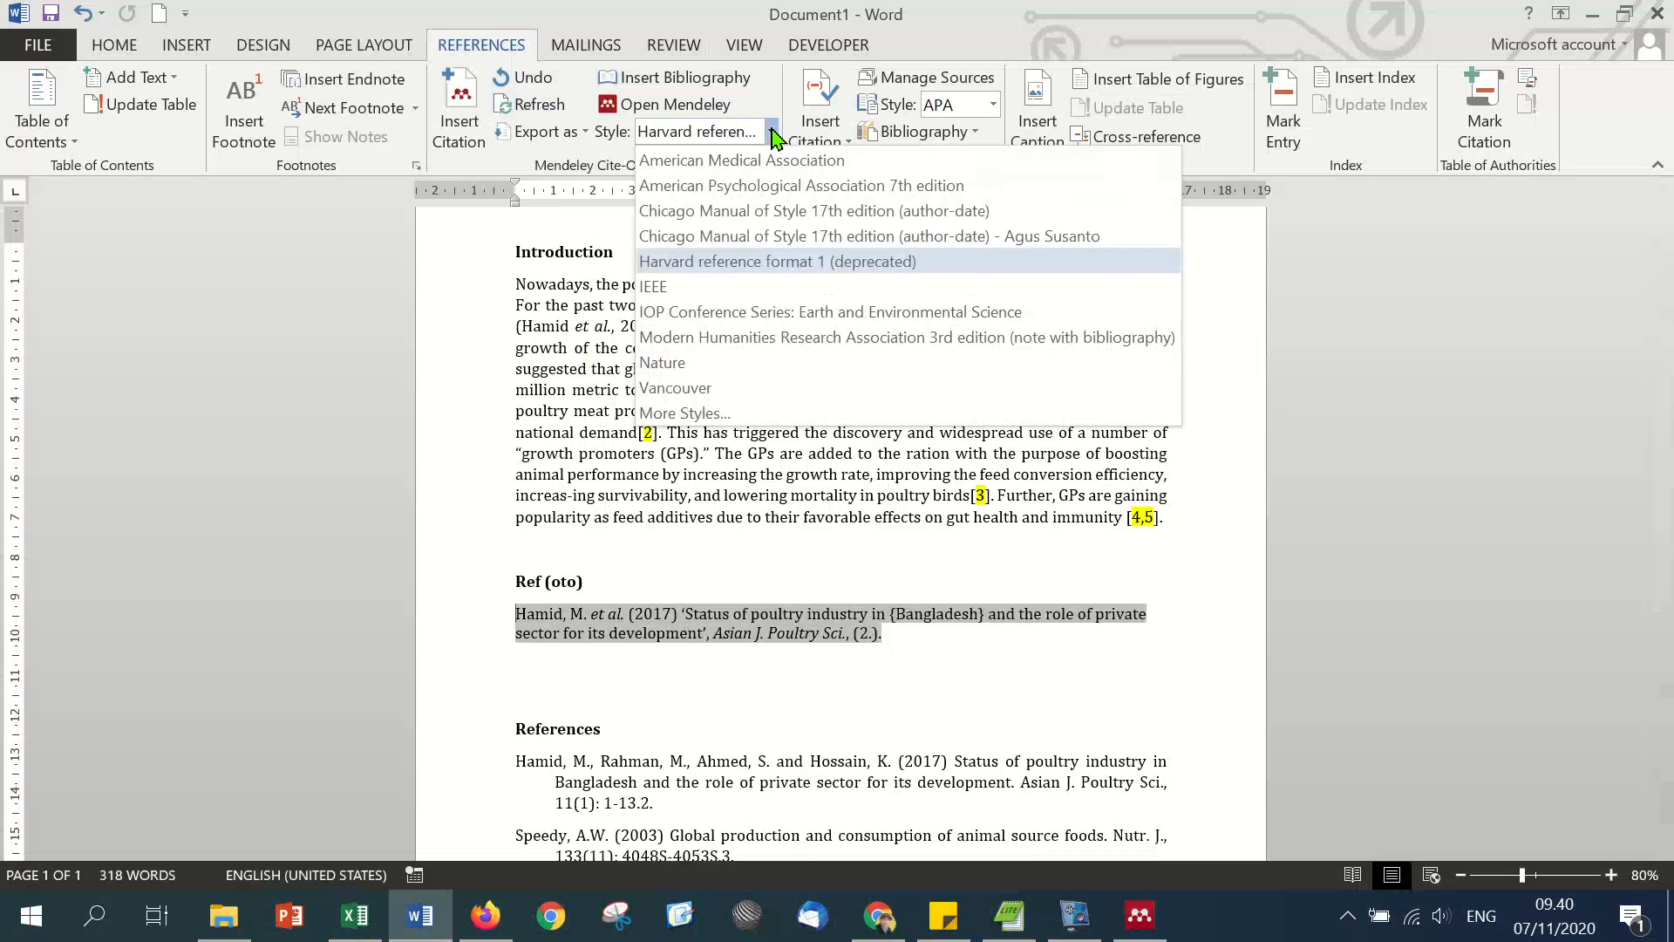
pyautogui.click(689, 314)
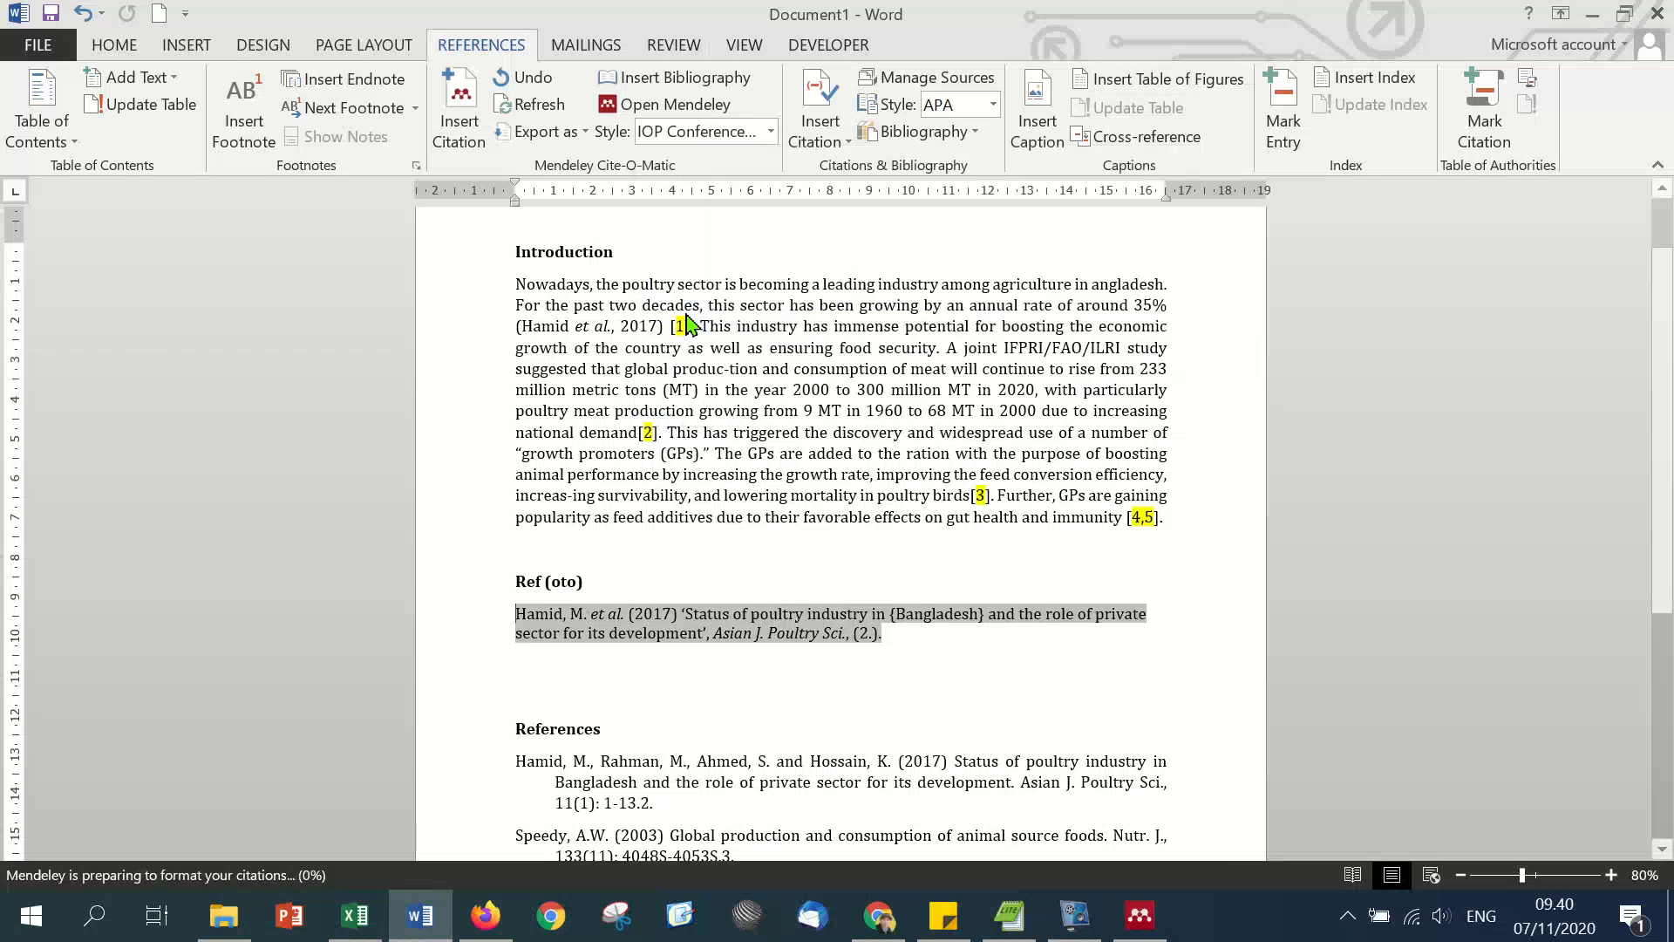
pyautogui.click(1158, 304)
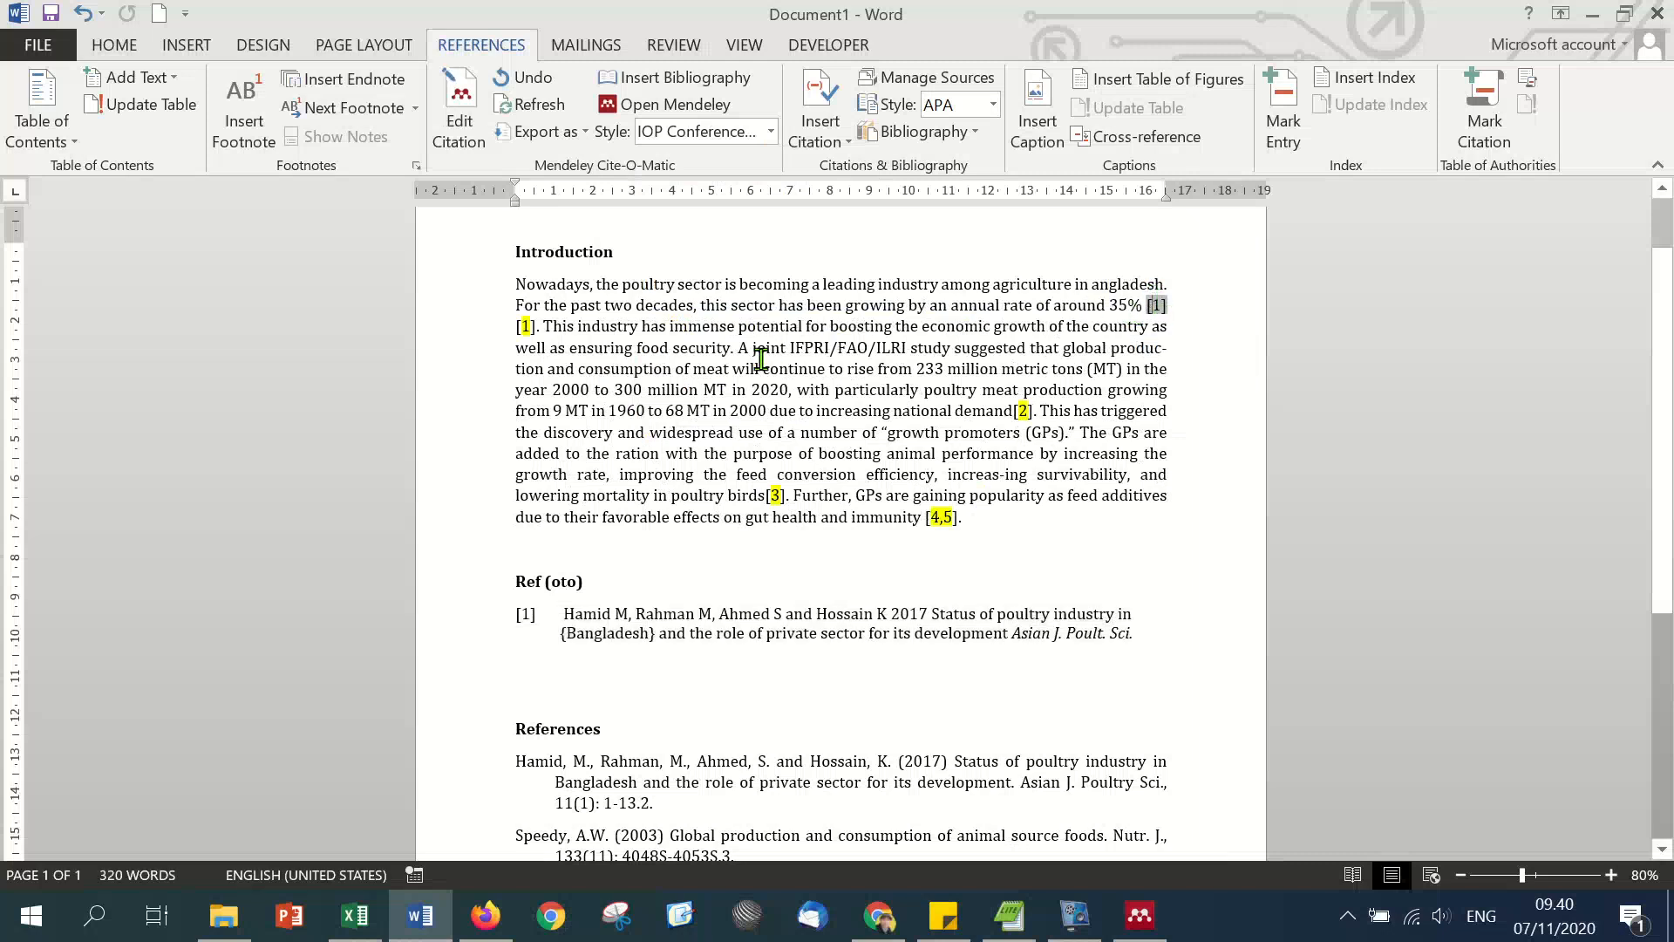
pyautogui.click(736, 633)
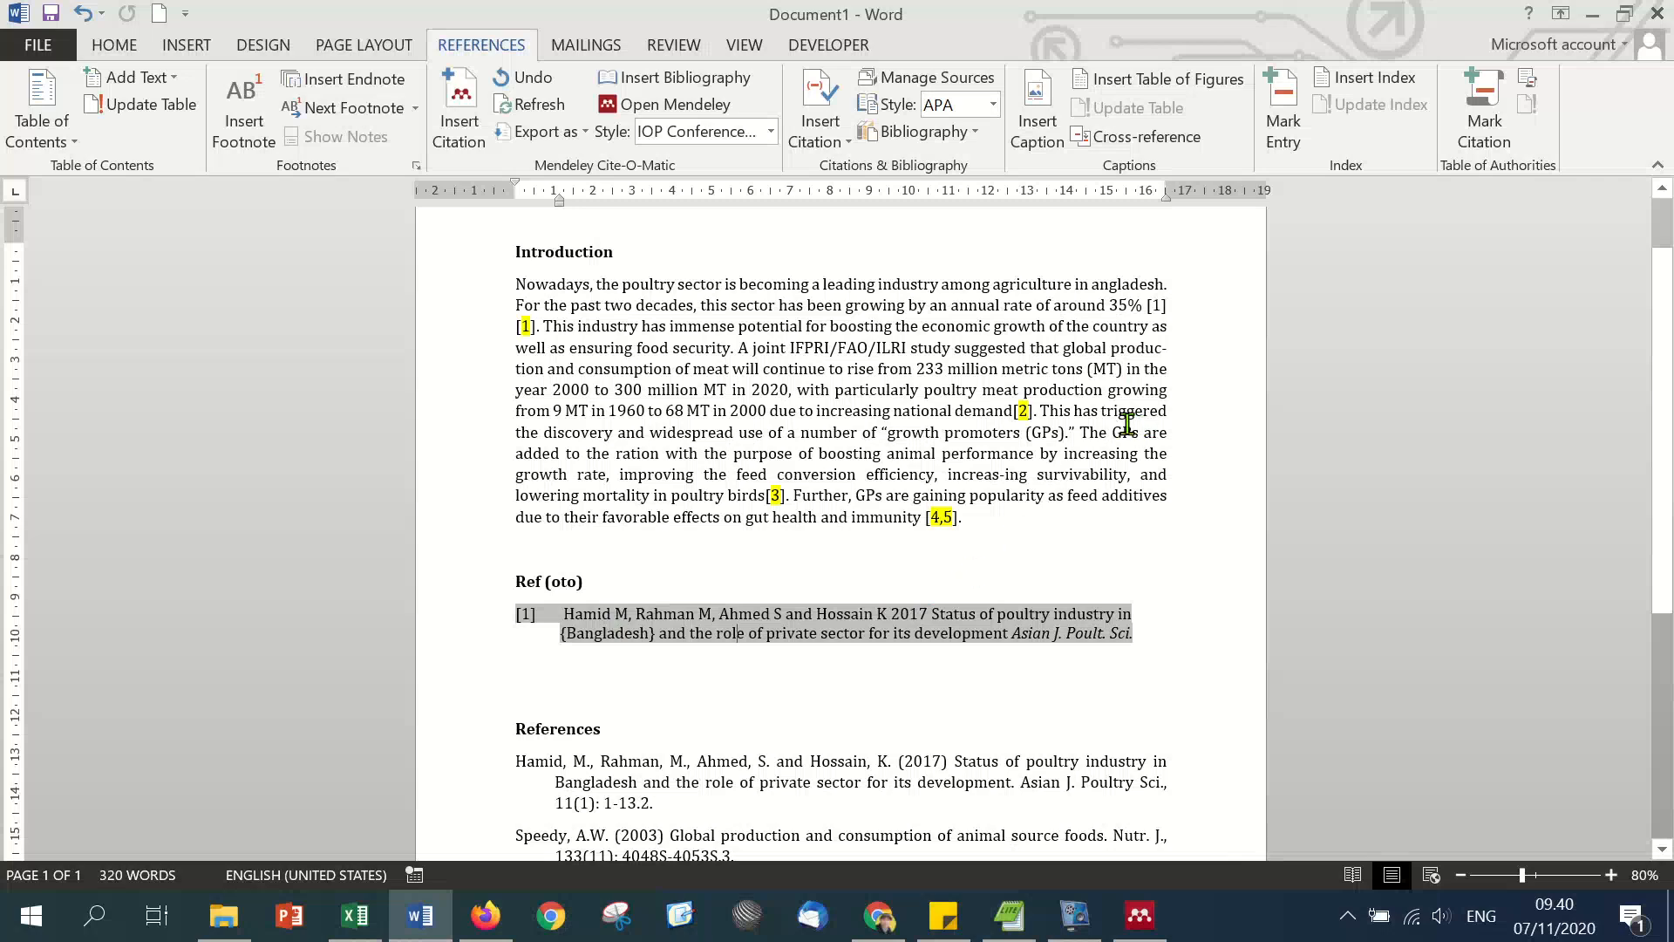
# Step: Start a new paragraph at "This has triggered the discovery" and add "Penambahan sitasi [3]." at the end of the paragraph before it
pyautogui.click(1039, 411)
pyautogui.press('Return')
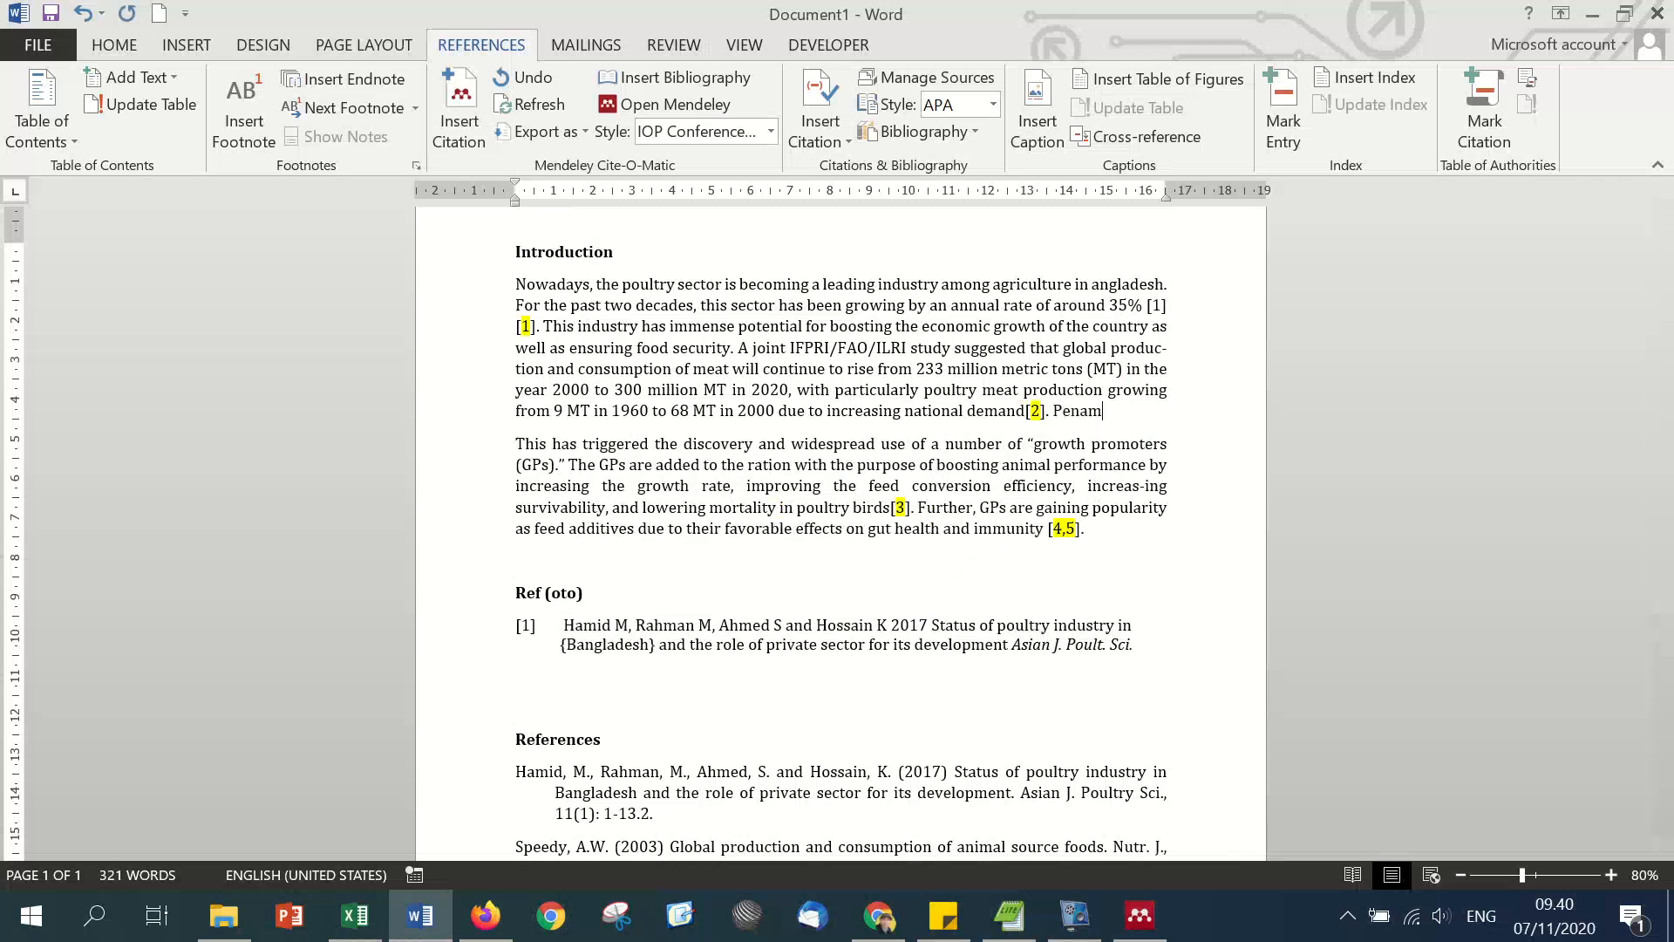
pyautogui.write('Penambahan sitasi [3].')
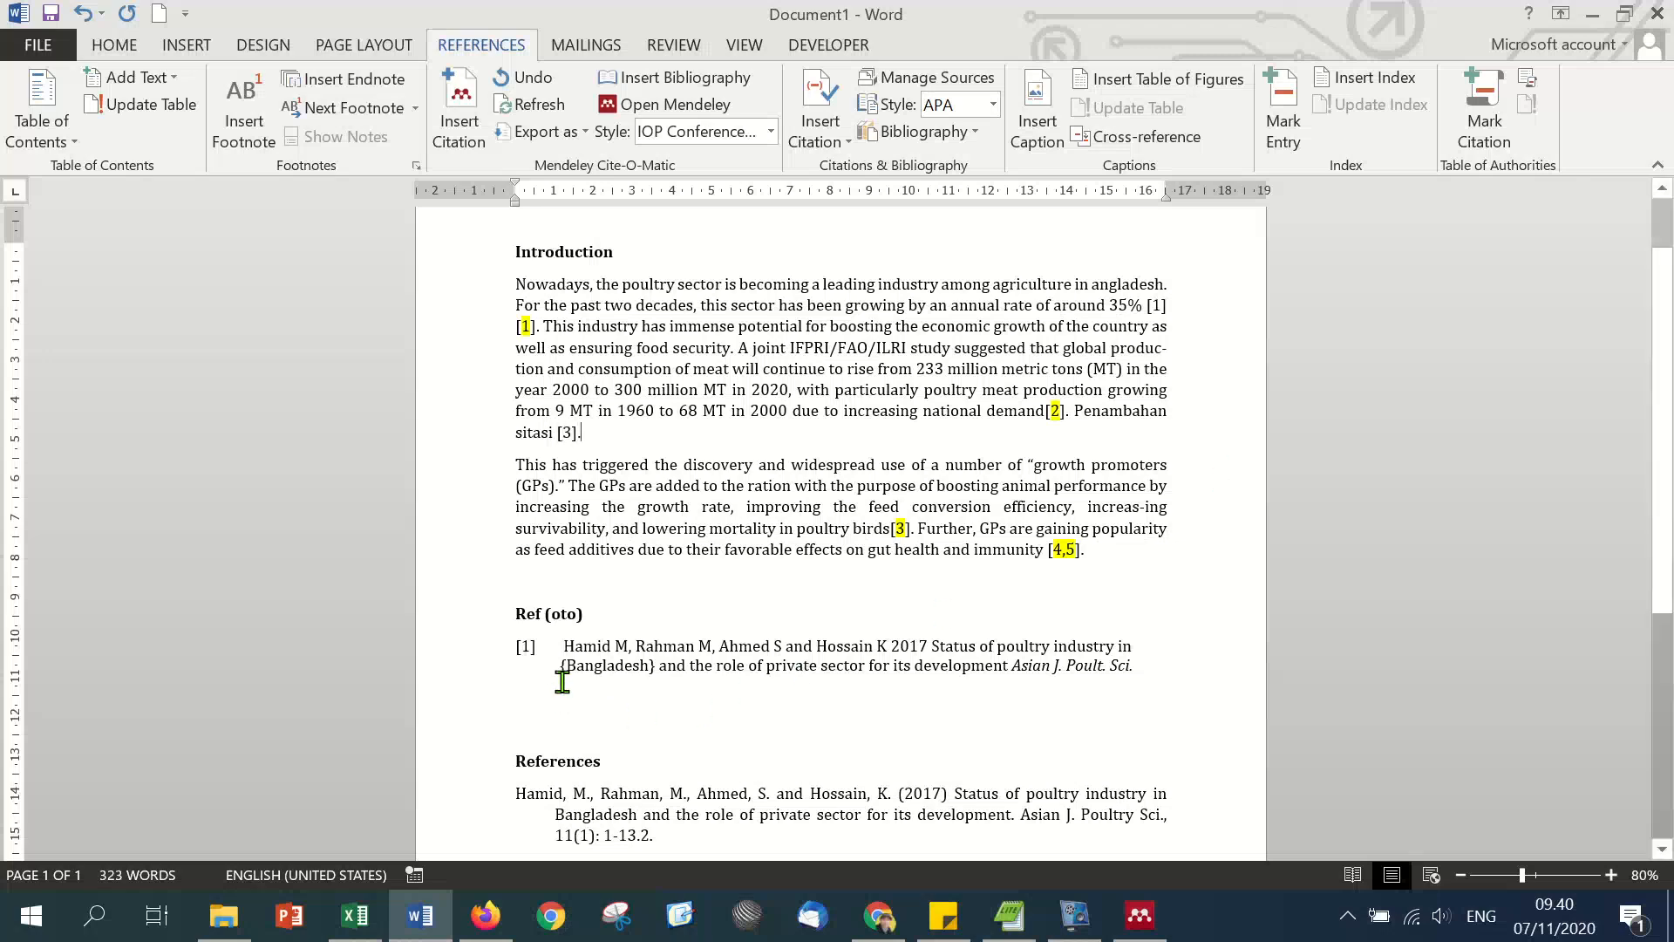
# Step: Compare the manual citations [3] and [4,5] in the text with the Ref (oto) bibliography and the typed References list
pyautogui.scroll(-3, 643, 624)
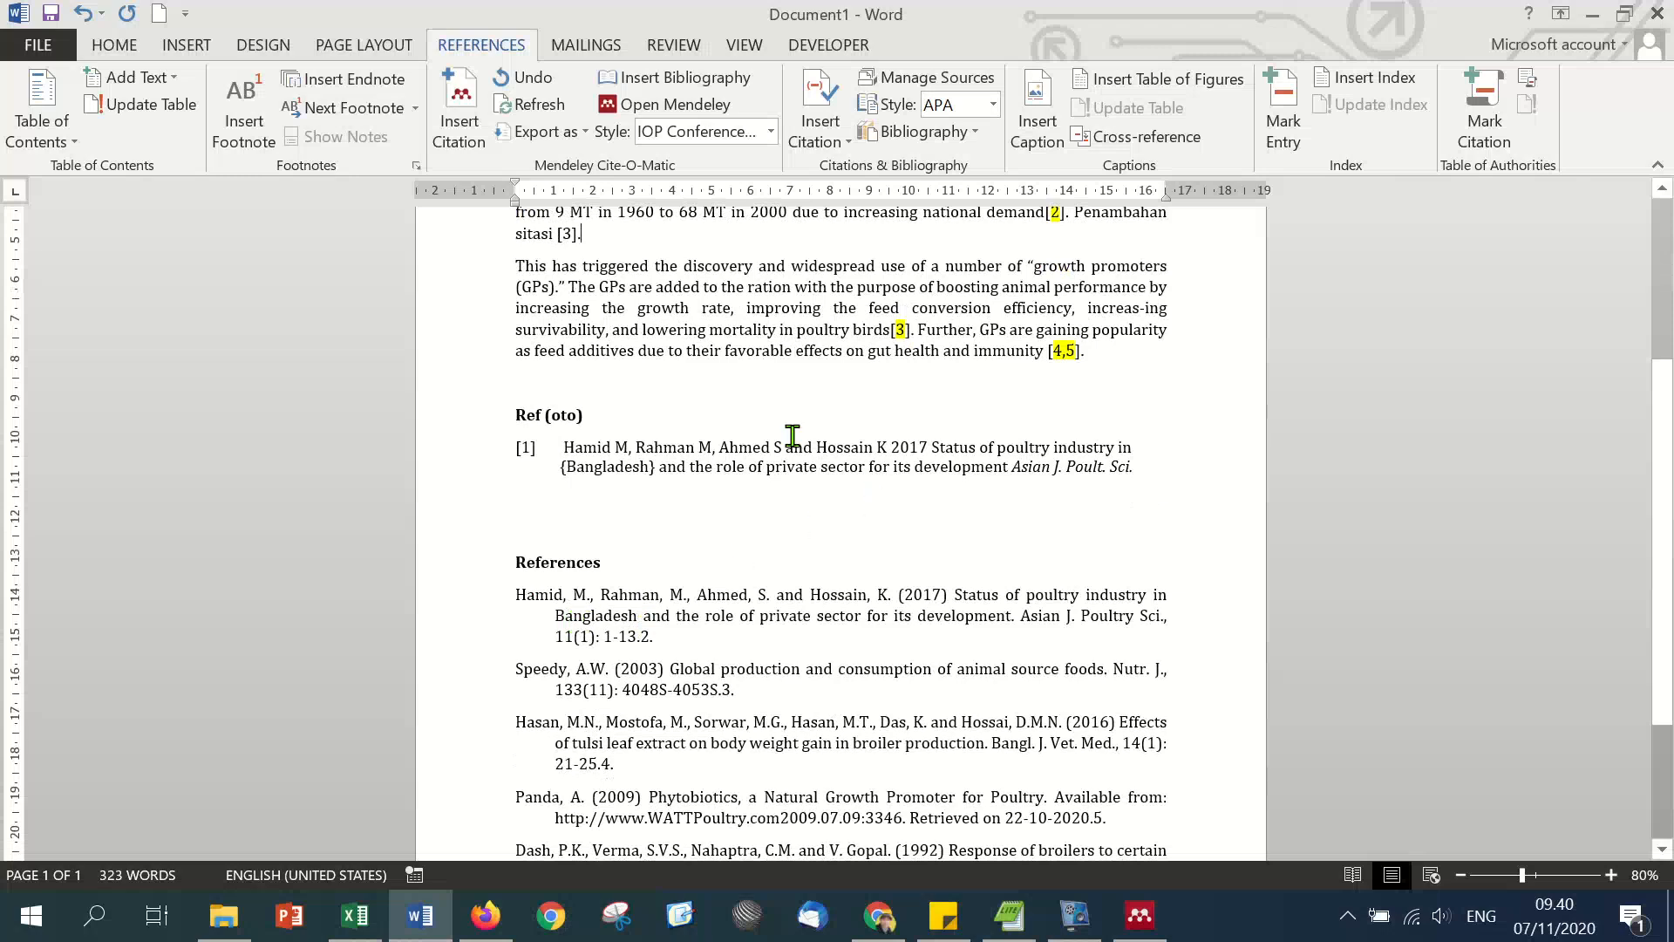
pyautogui.scroll(2, 742, 419)
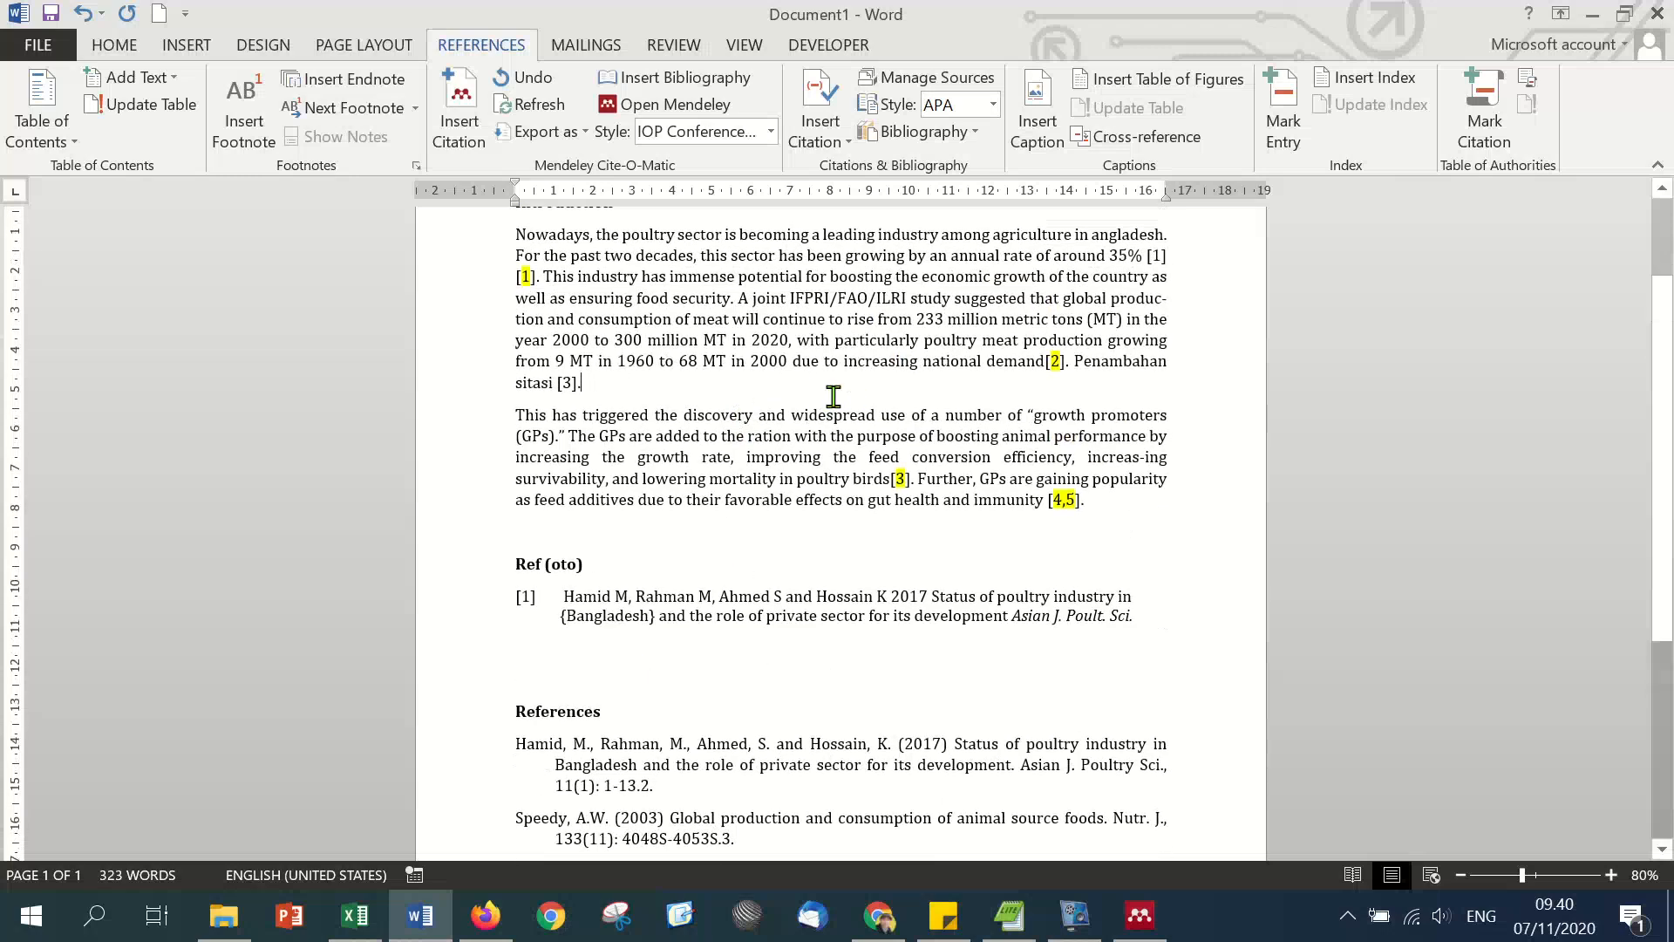
pyautogui.click(905, 478)
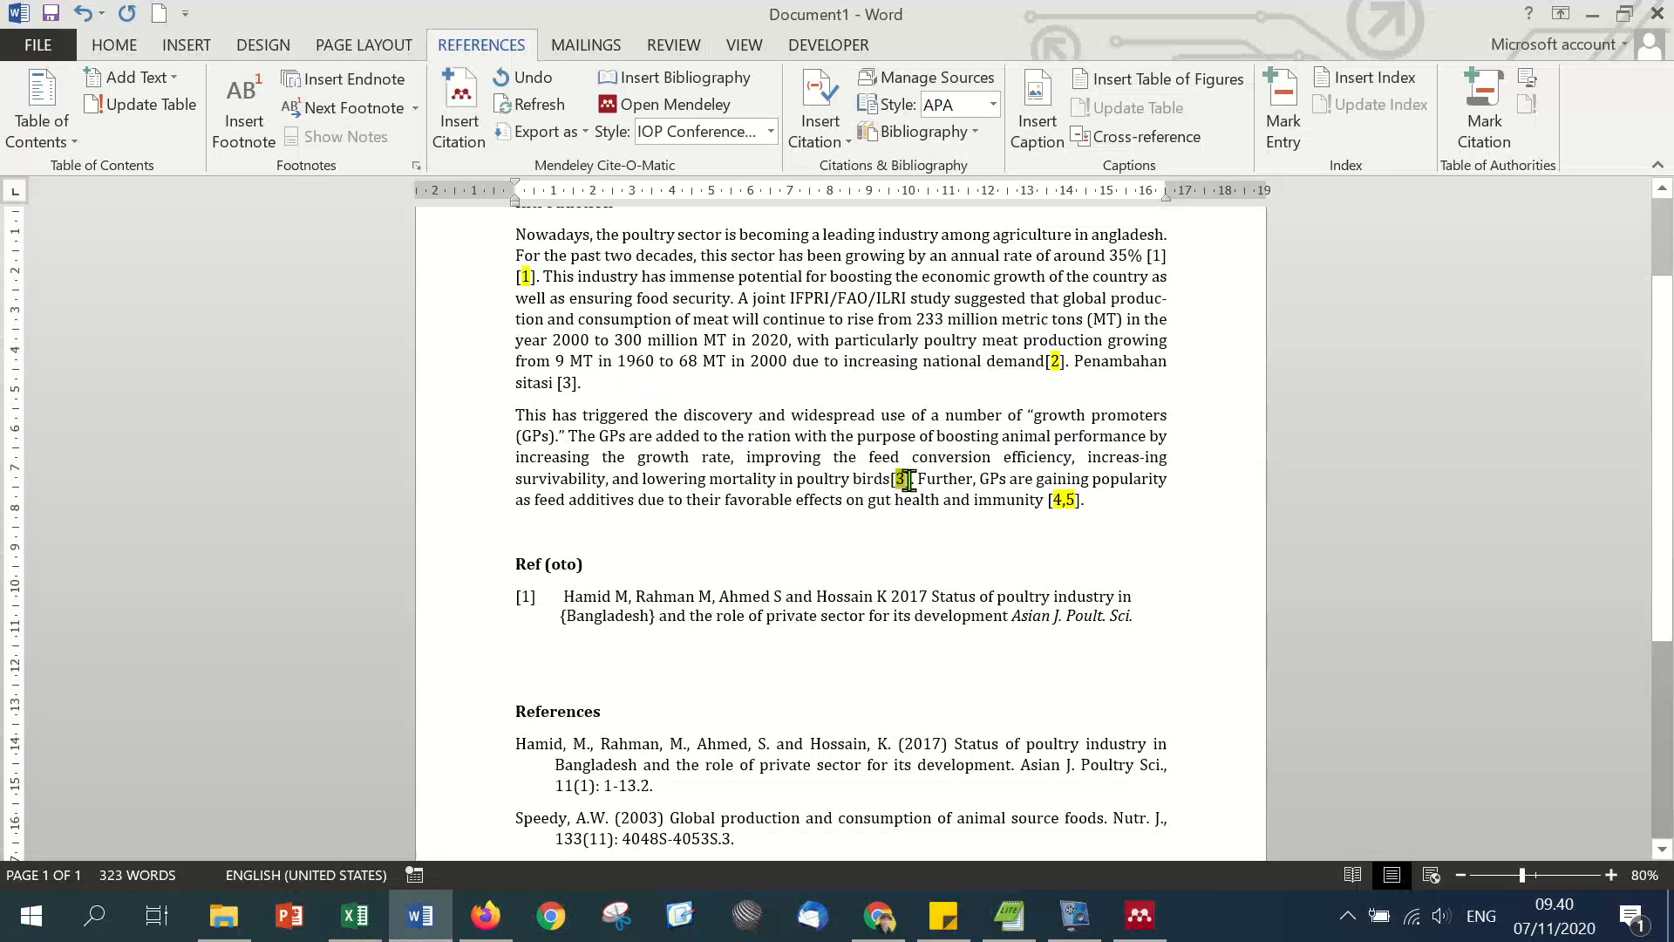
pyautogui.click(1061, 502)
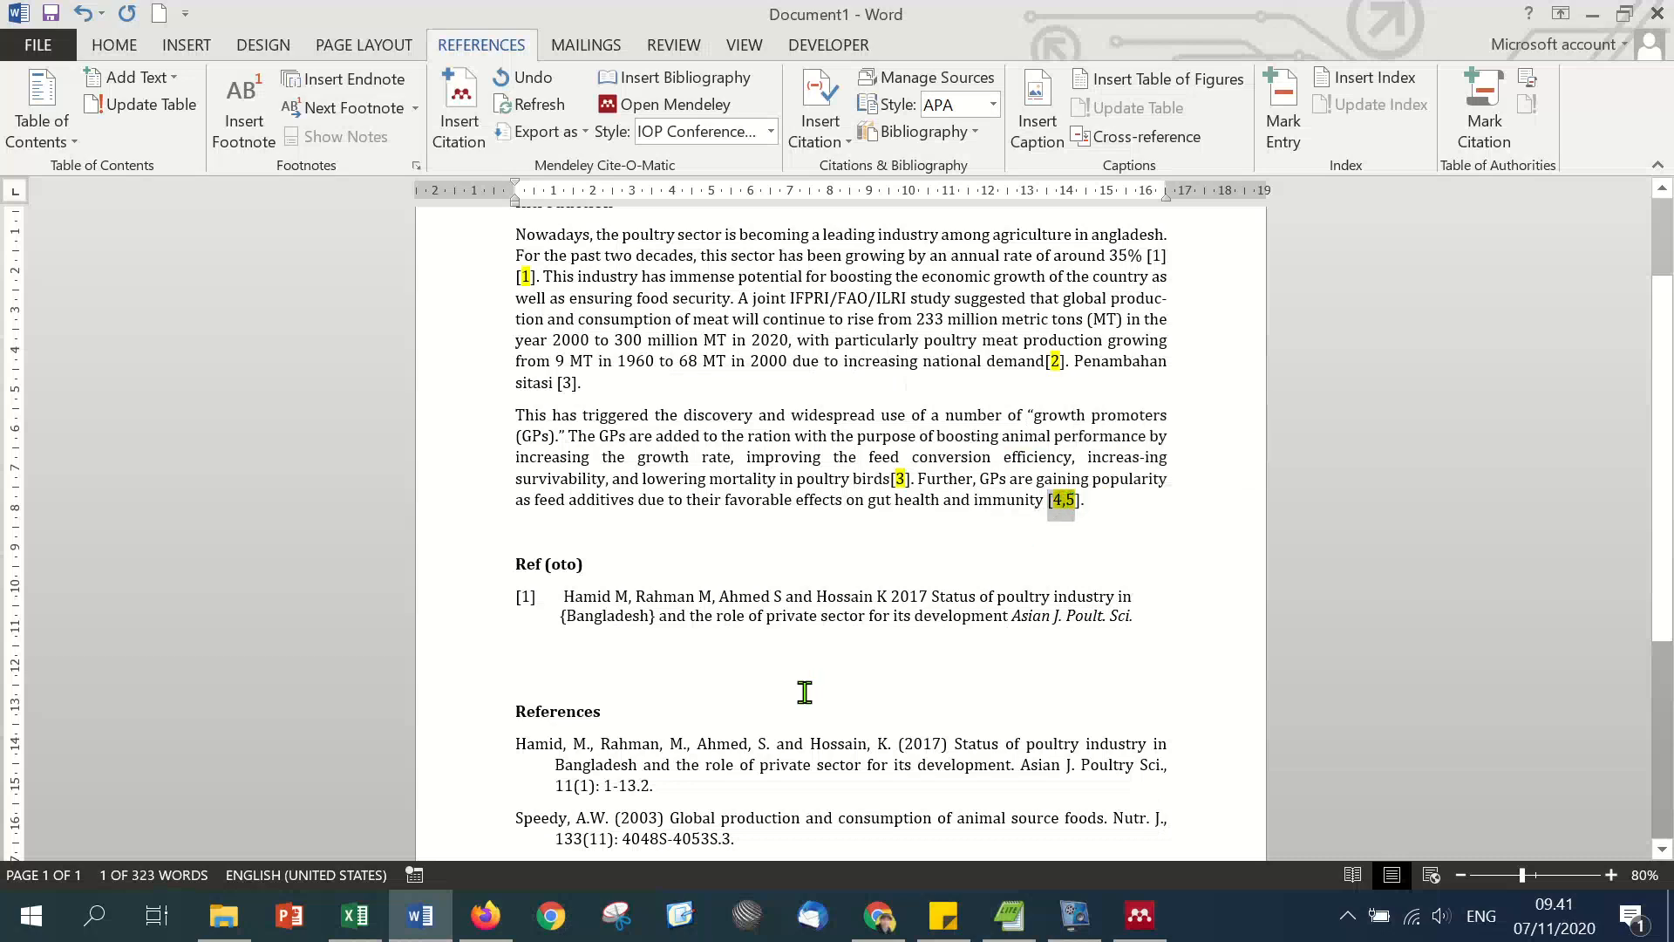
pyautogui.scroll(-2, 789, 689)
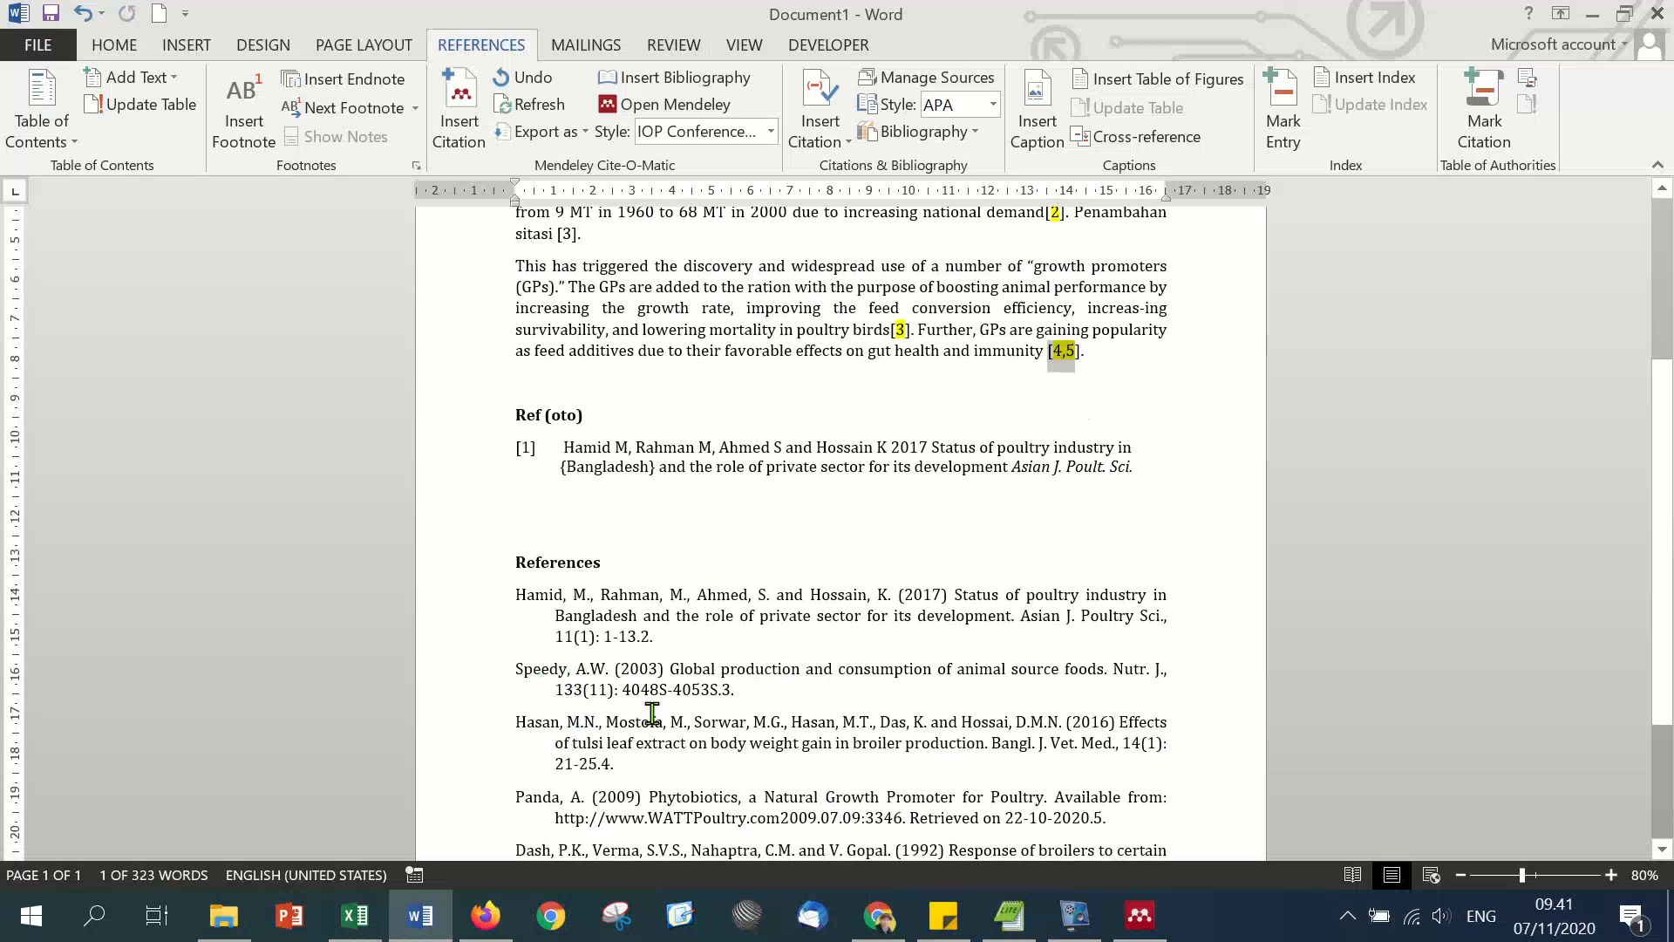
pyautogui.scroll(-1, 689, 714)
pyautogui.scroll(1, 920, 375)
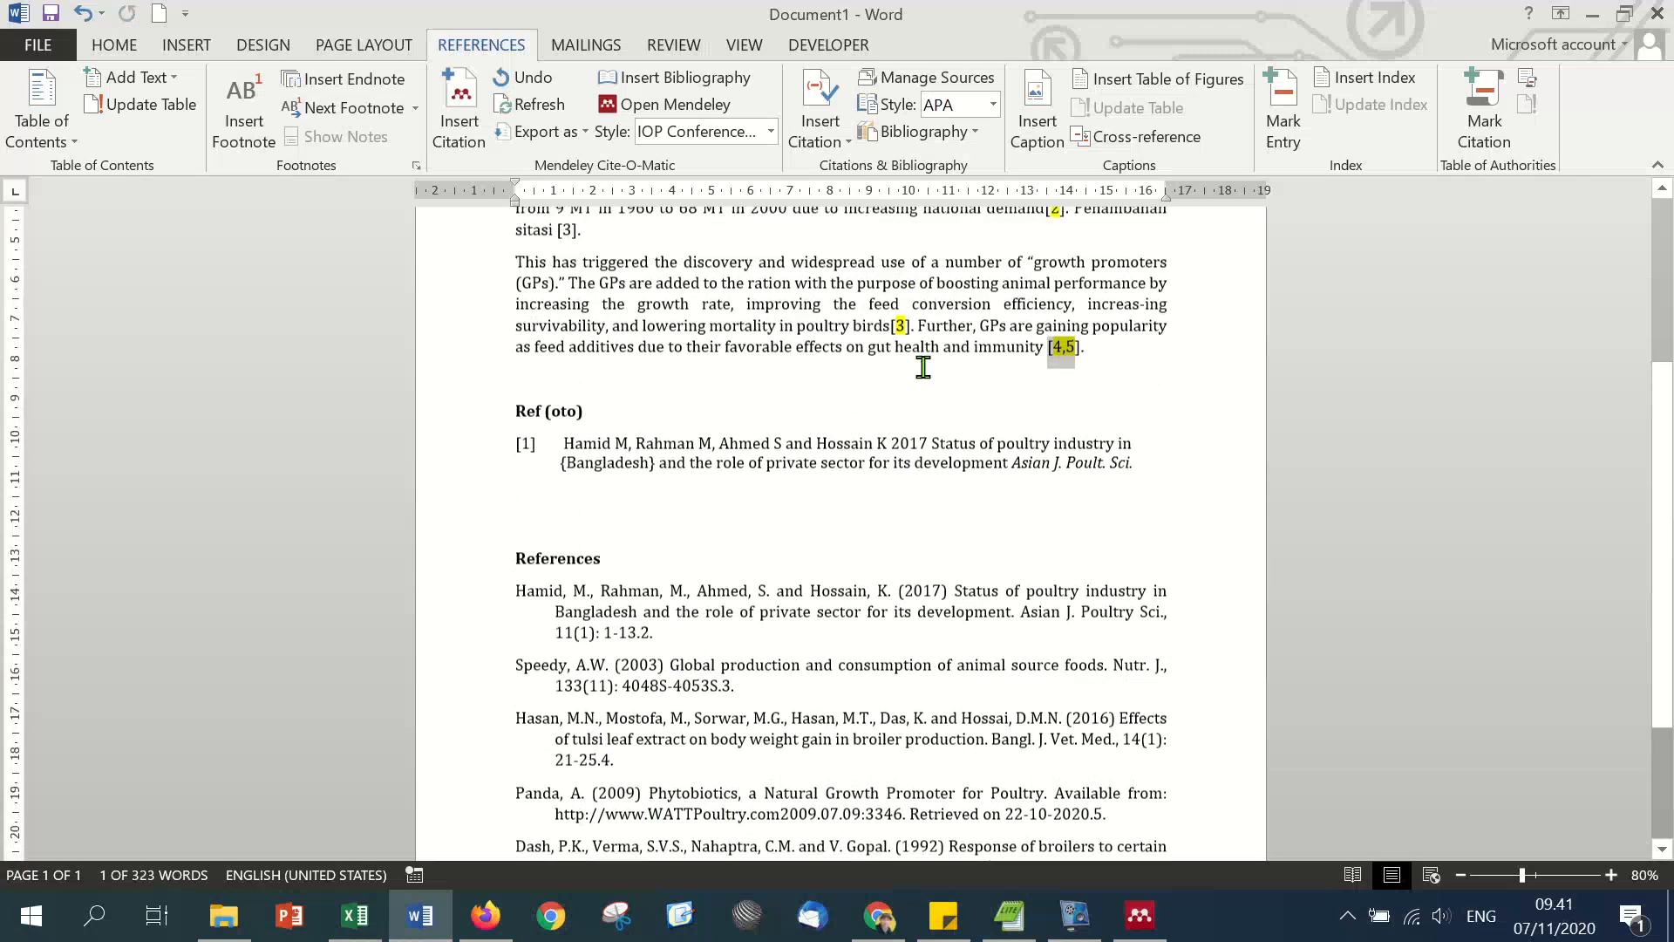
pyautogui.scroll(-2, 502, 767)
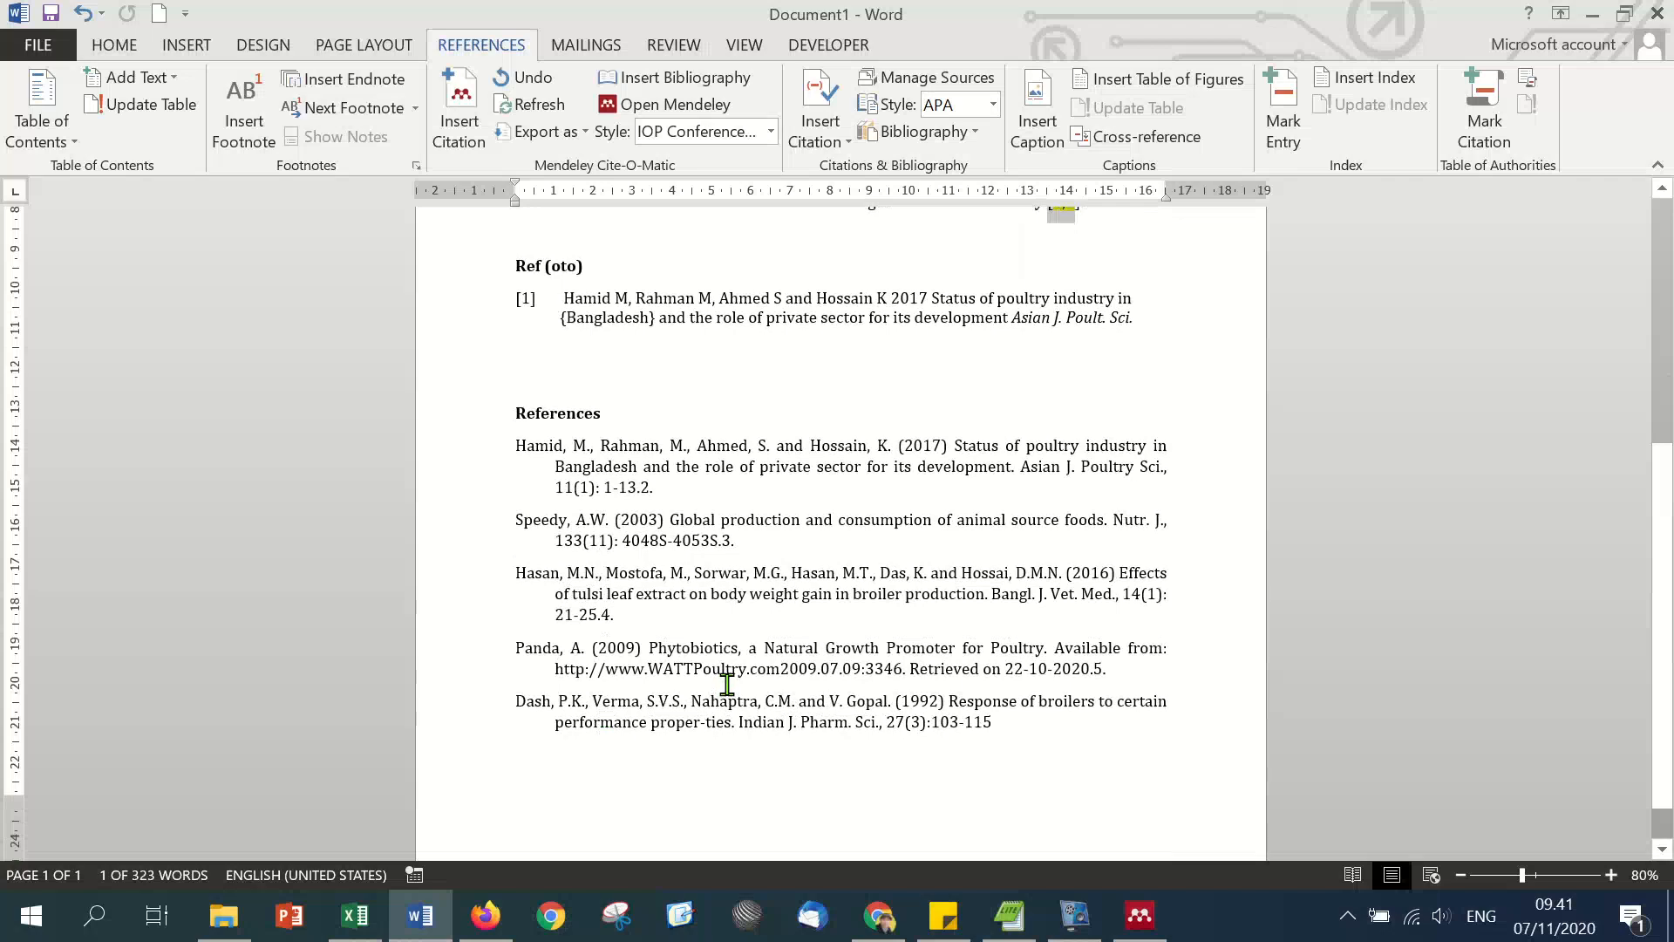
pyautogui.scroll(2, 1256, 680)
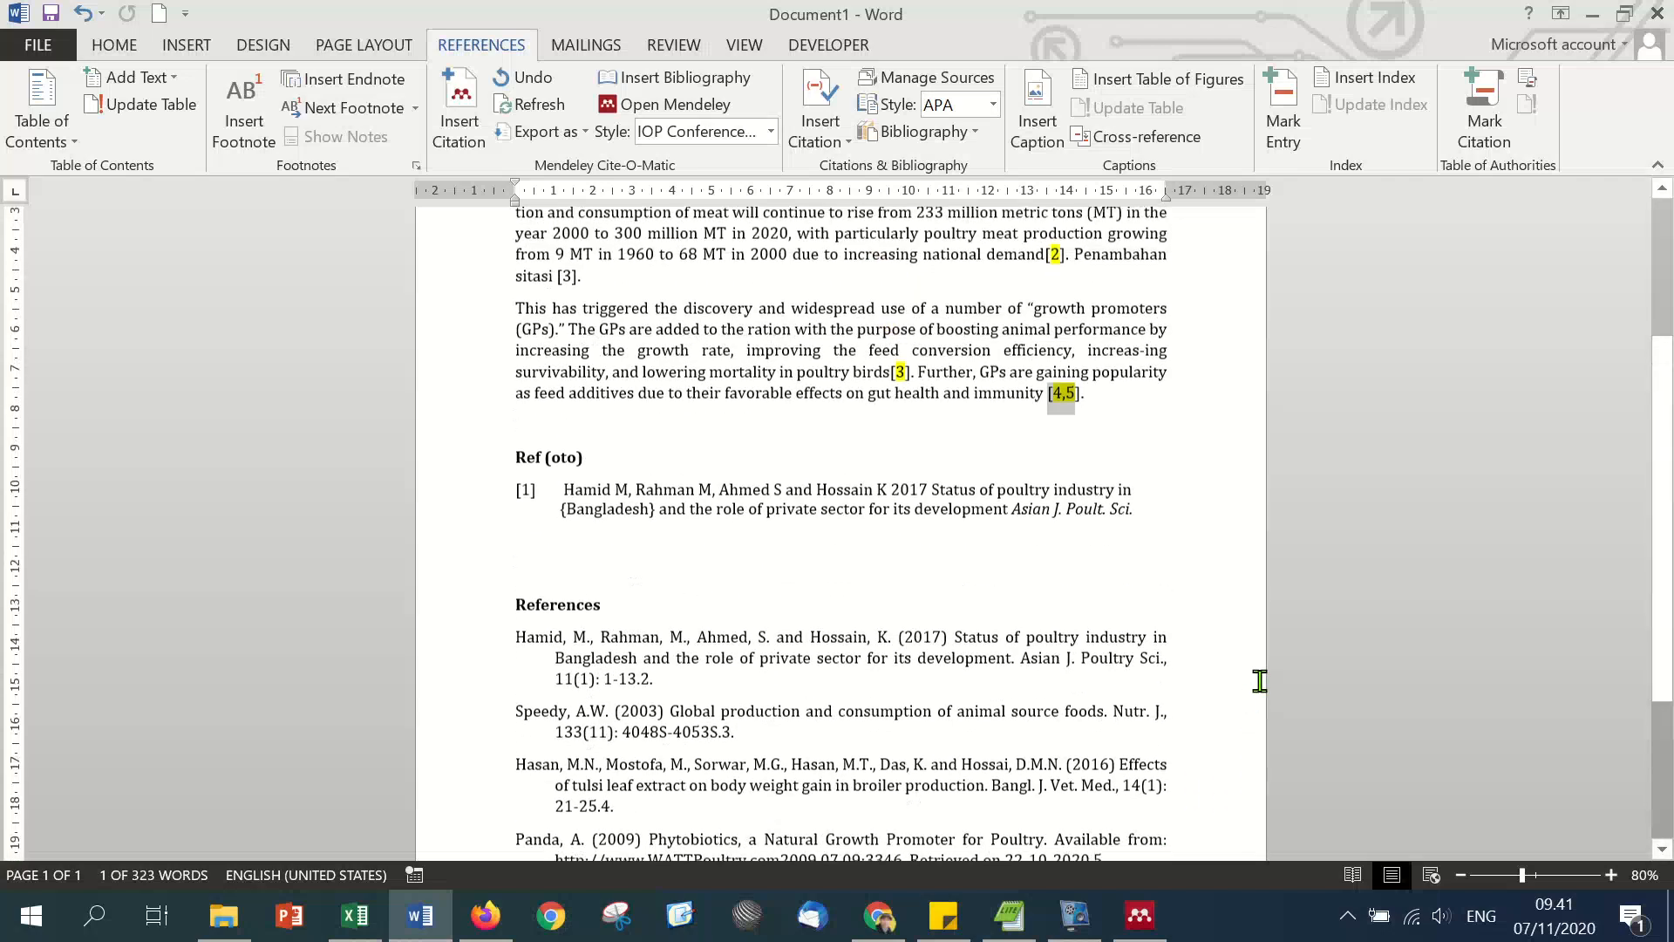
pyautogui.scroll(2, 1072, 605)
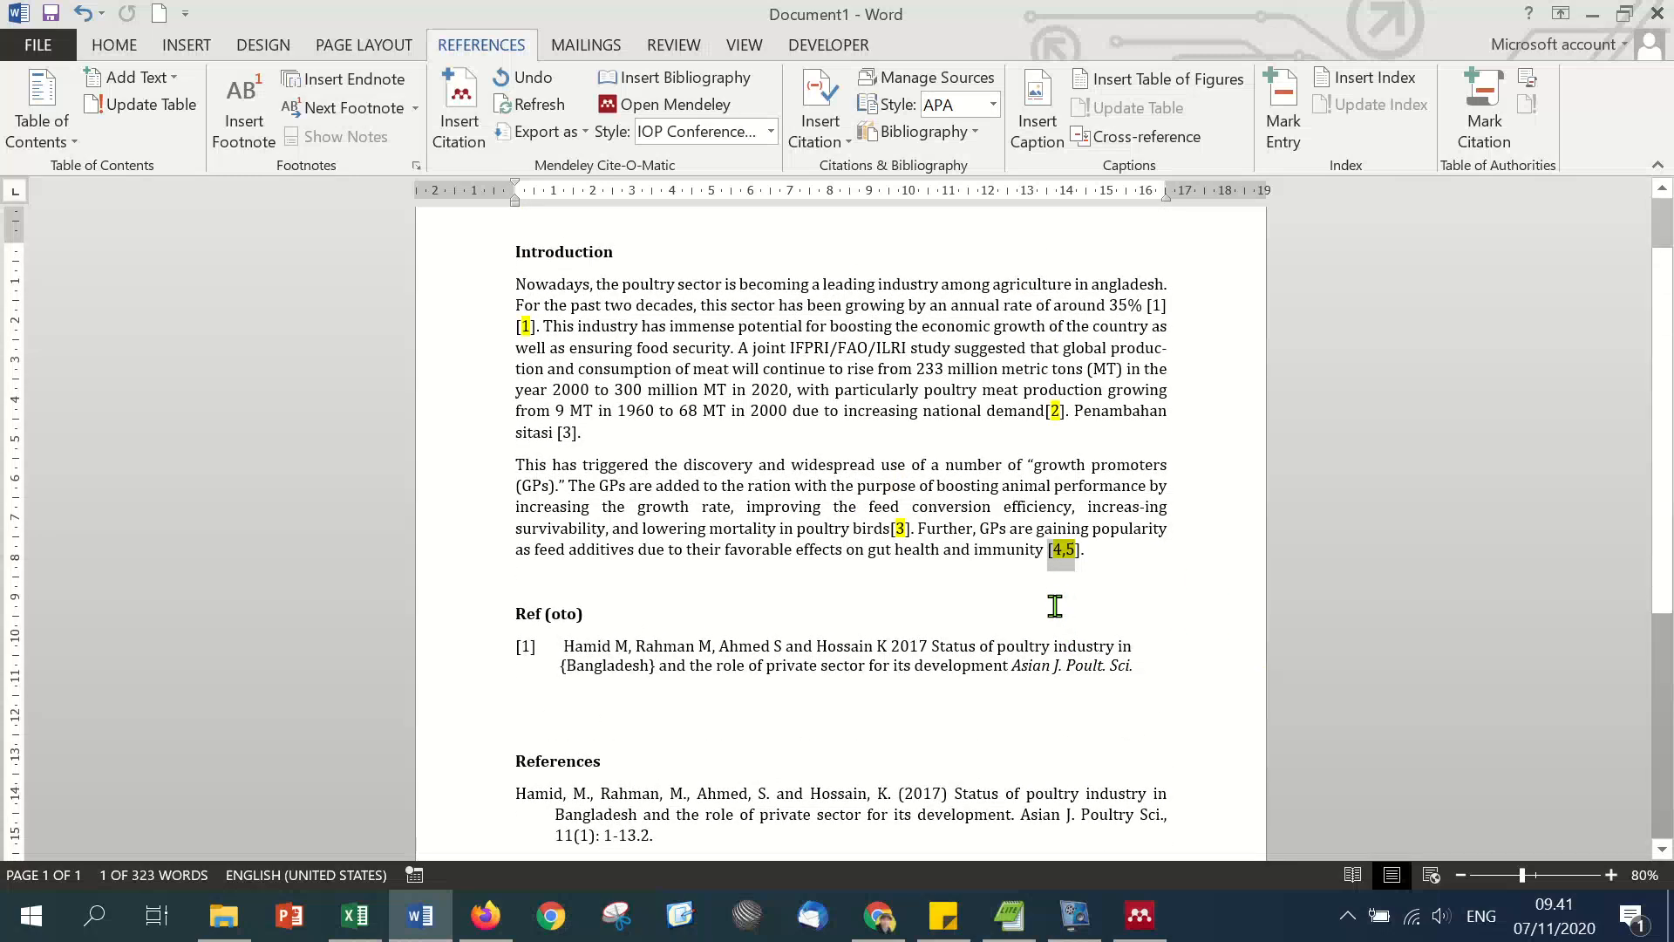
pyautogui.click(1082, 927)
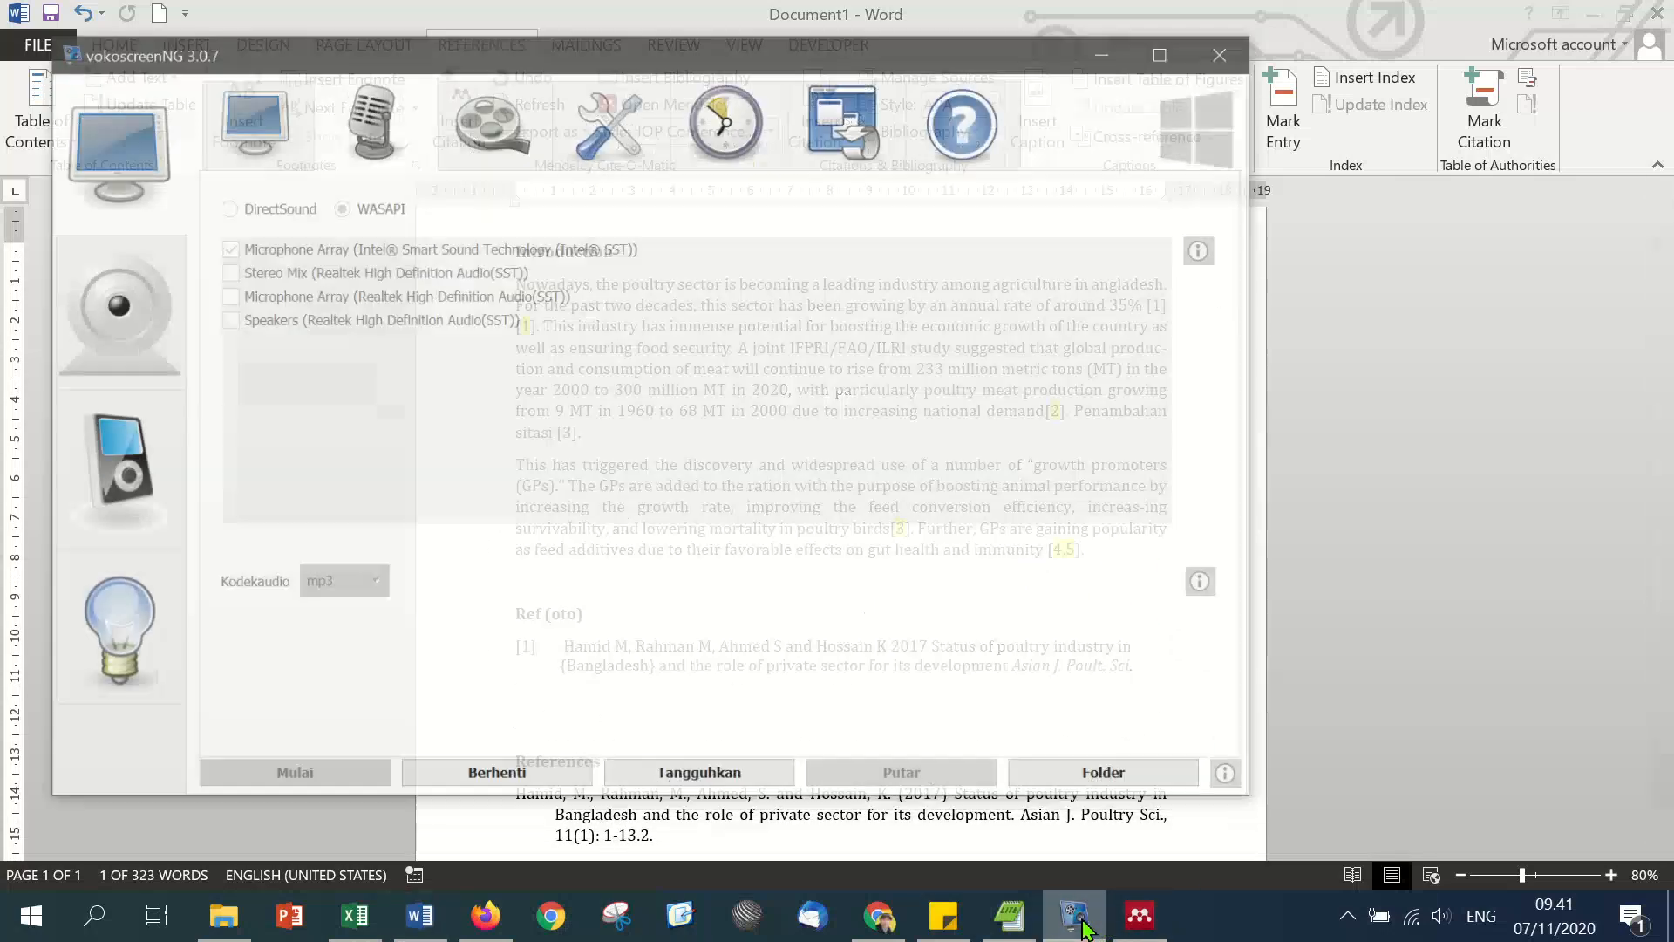
pyautogui.click(1094, 18)
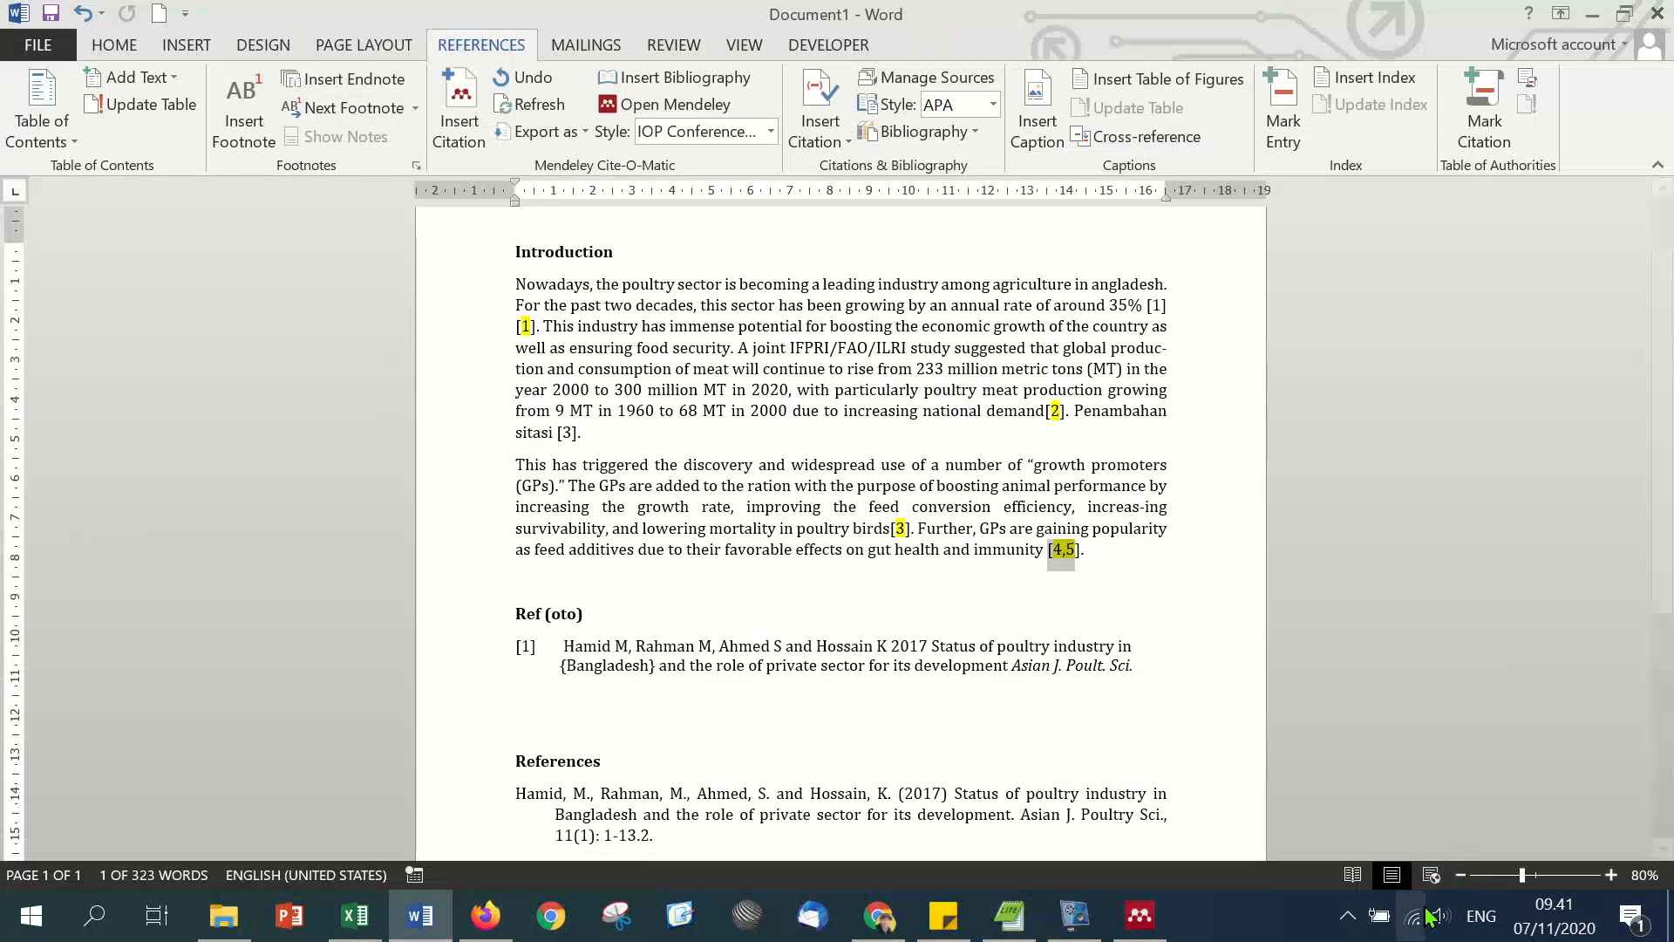
pyautogui.click(1351, 922)
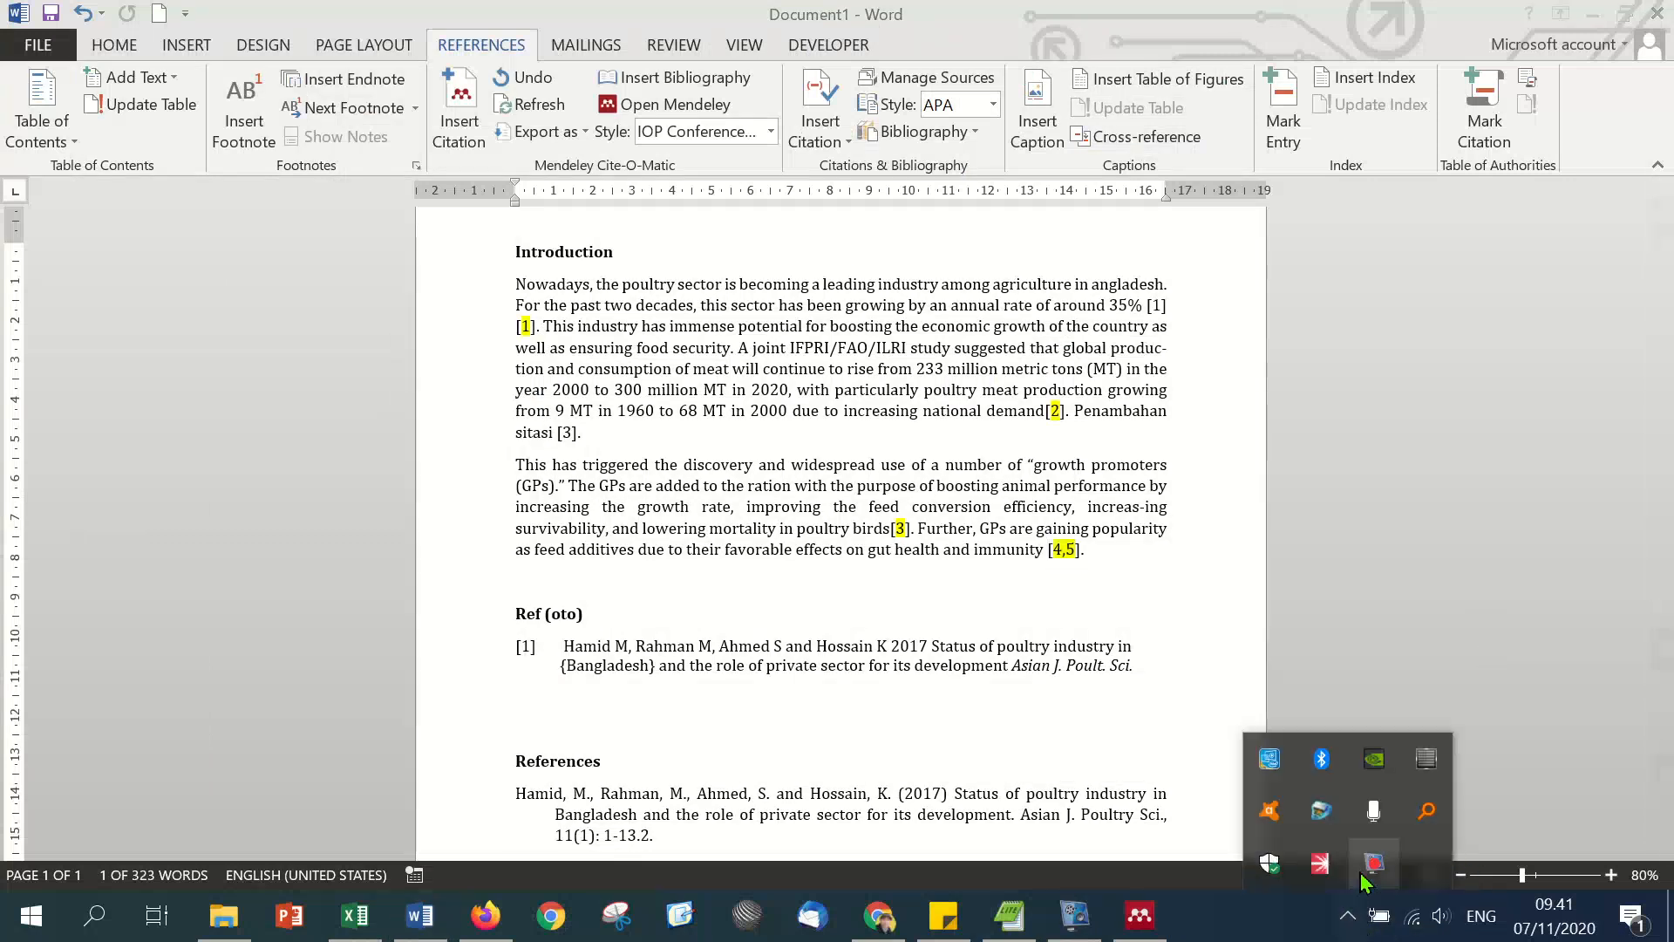